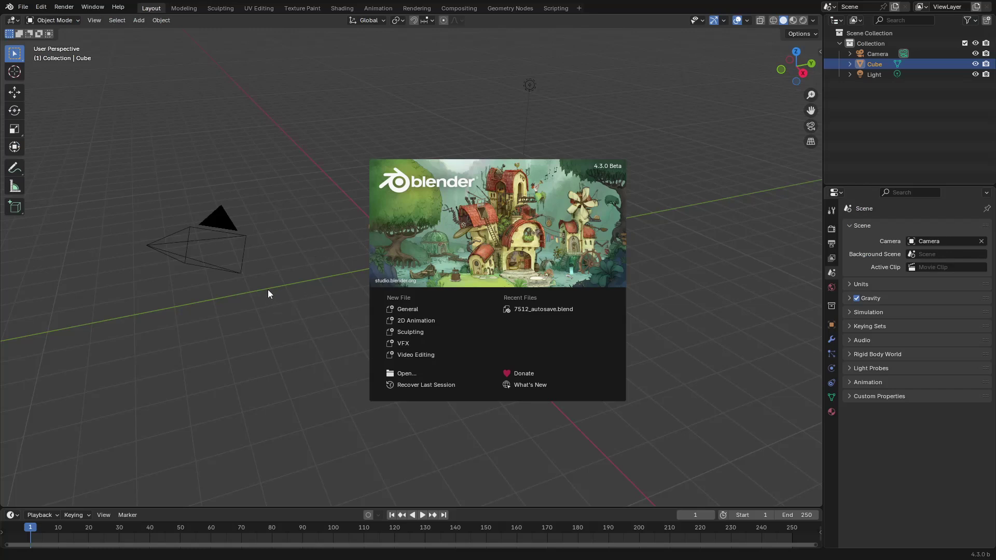
Delete the default camera, cube and light from the scene.
{"action": "left_click", "coordinate": [306, 294]}
{"action": "key", "text": "a"}
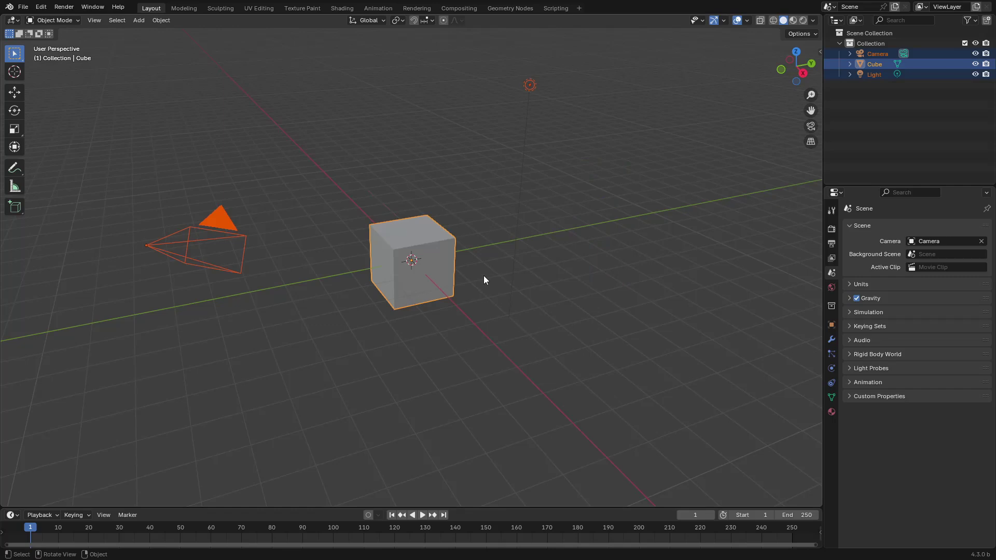
{"action": "key", "text": "x"}
{"action": "left_click", "coordinate": [483, 278]}
Add a plane mesh to the empty scene.
{"action": "key", "text": "shift+a"}
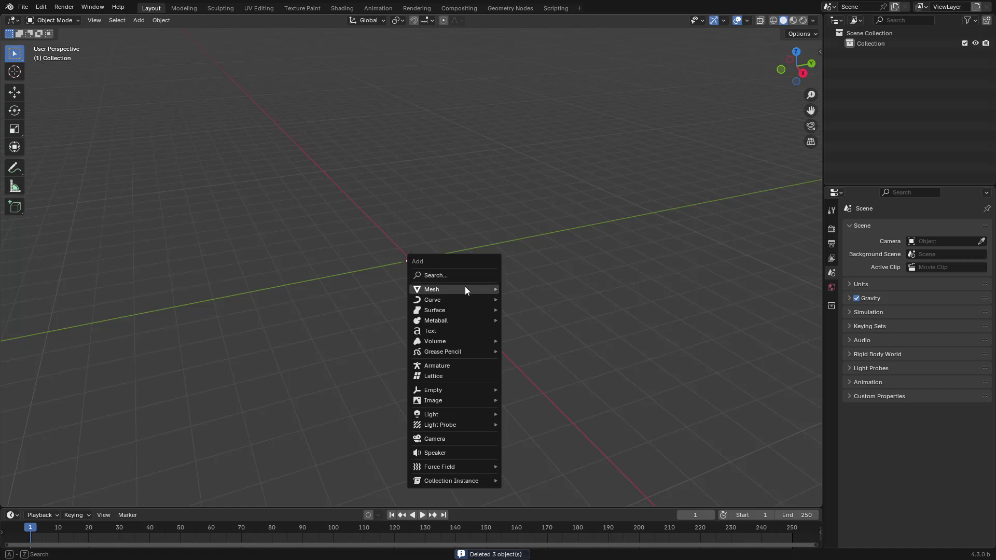
{"action": "mouse_move", "coordinate": [466, 288]}
{"action": "left_click", "coordinate": [518, 293]}
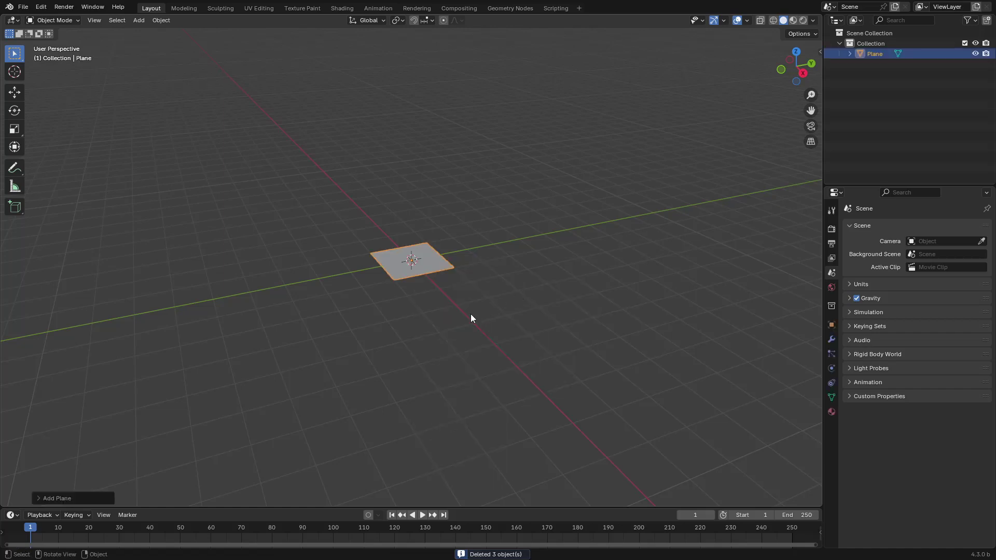
Subdivide the whole plane in Edit Mode, repeat the subdivision, and return to Object Mode.
{"action": "scroll", "coordinate": [462, 311], "scroll_direction": "up", "scroll_amount": 6}
{"action": "key", "text": "Tab"}
{"action": "key", "text": "ctrl+v"}
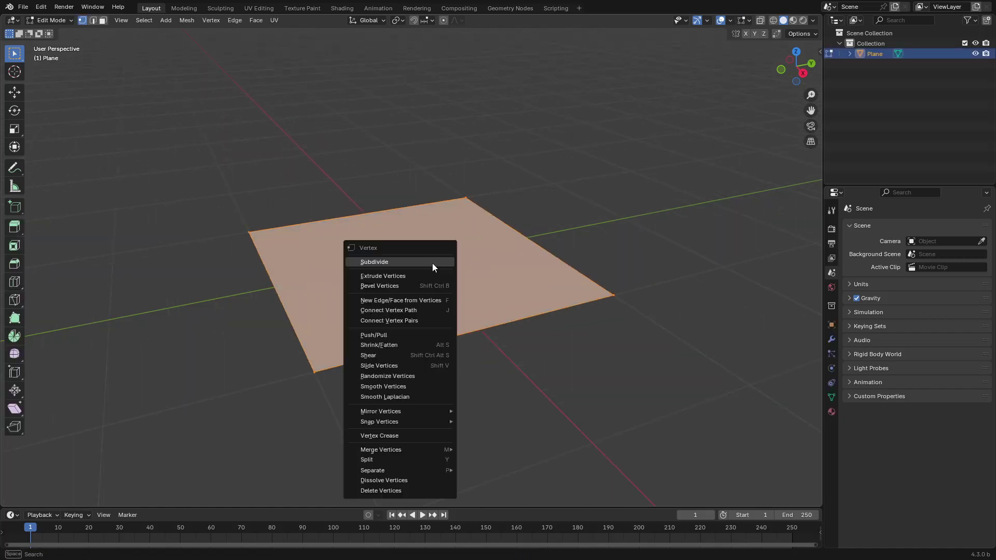
{"action": "left_click", "coordinate": [423, 263]}
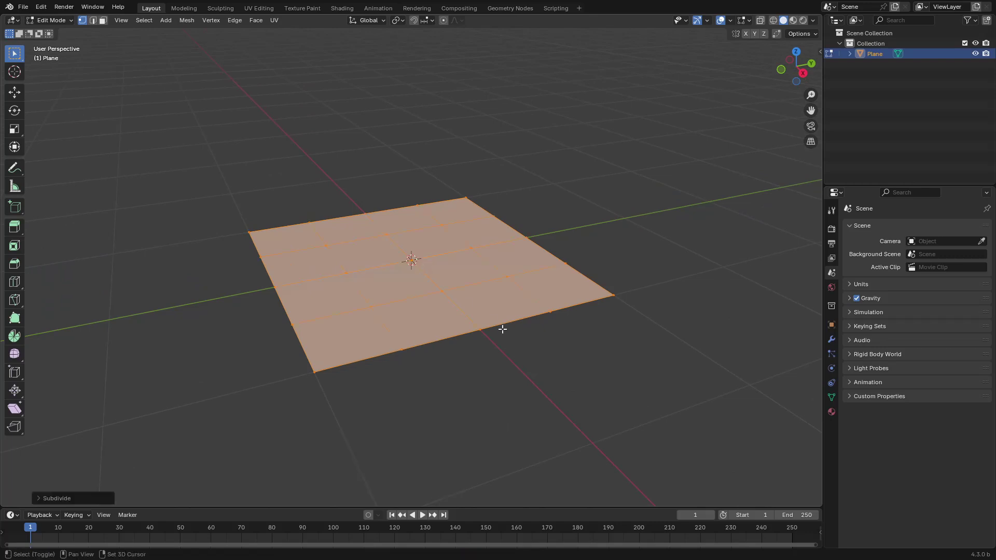
{"action": "key", "text": "shift+r"}
{"action": "key", "text": "Tab"}
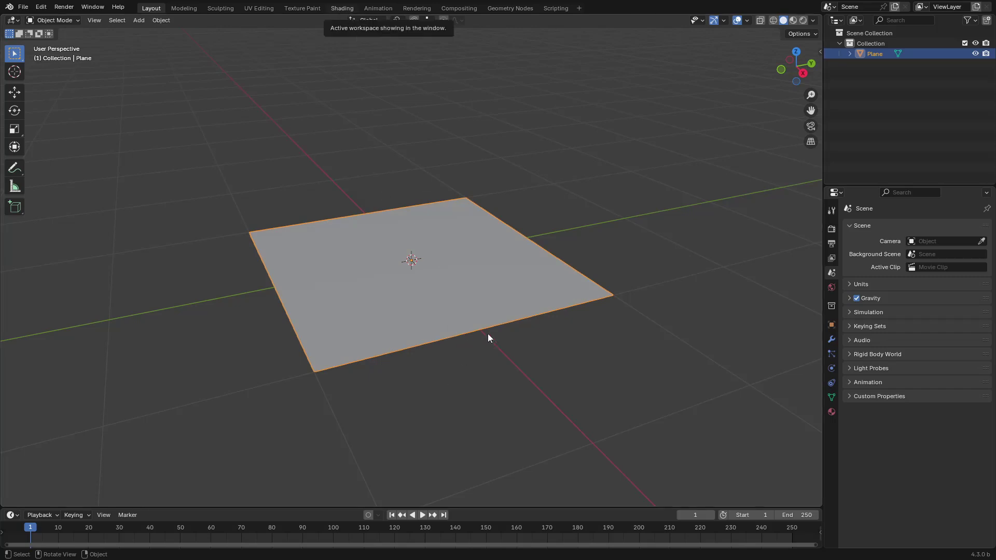
In the Shading workspace, frame the plane and give it a new material named Brick.
{"action": "scroll", "coordinate": [533, 209], "scroll_direction": "up", "scroll_amount": 3}
{"action": "key", "text": "grave"}
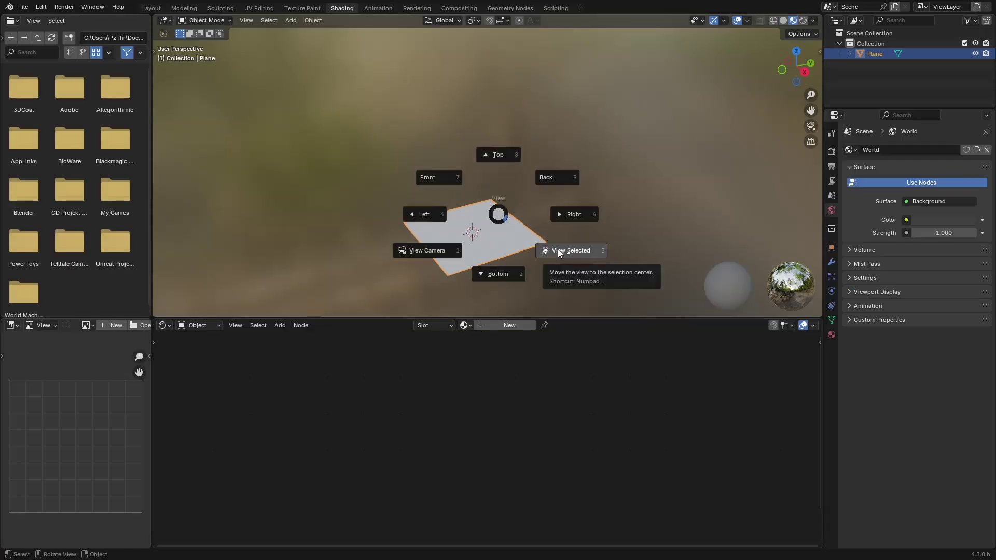
{"action": "left_click", "coordinate": [558, 251]}
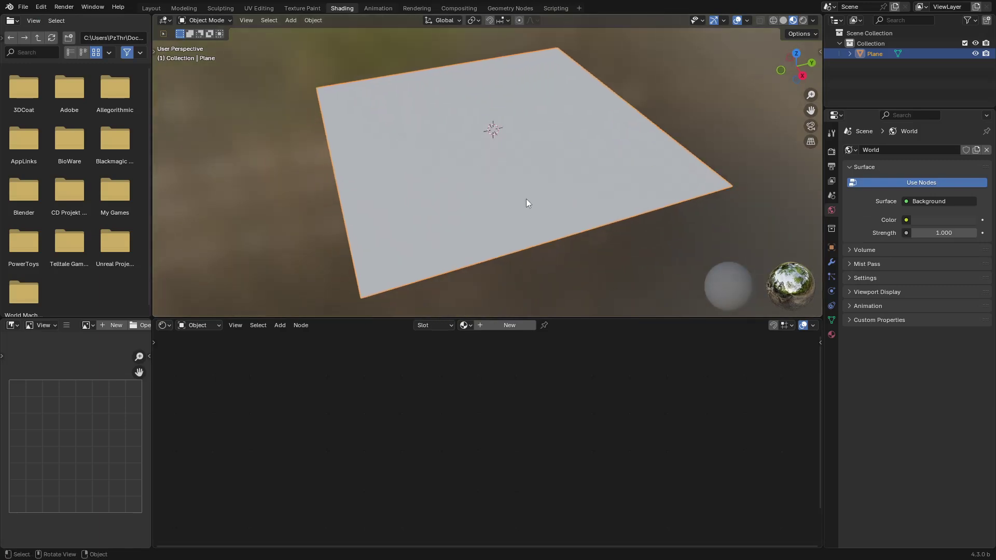
{"action": "left_click", "coordinate": [491, 323]}
{"action": "double_click", "coordinate": [486, 325]}
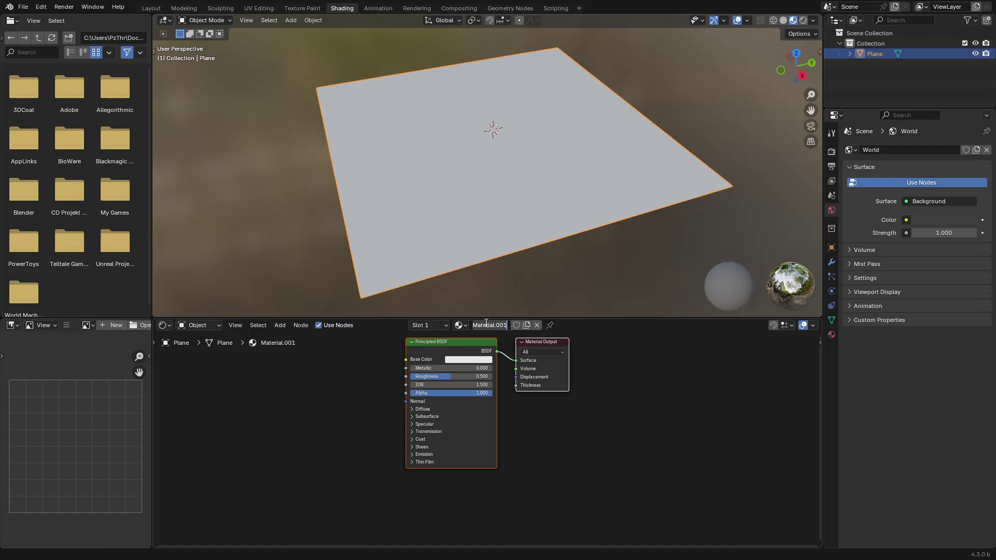
{"action": "type", "text": "Brick"}
{"action": "key", "text": "Return"}
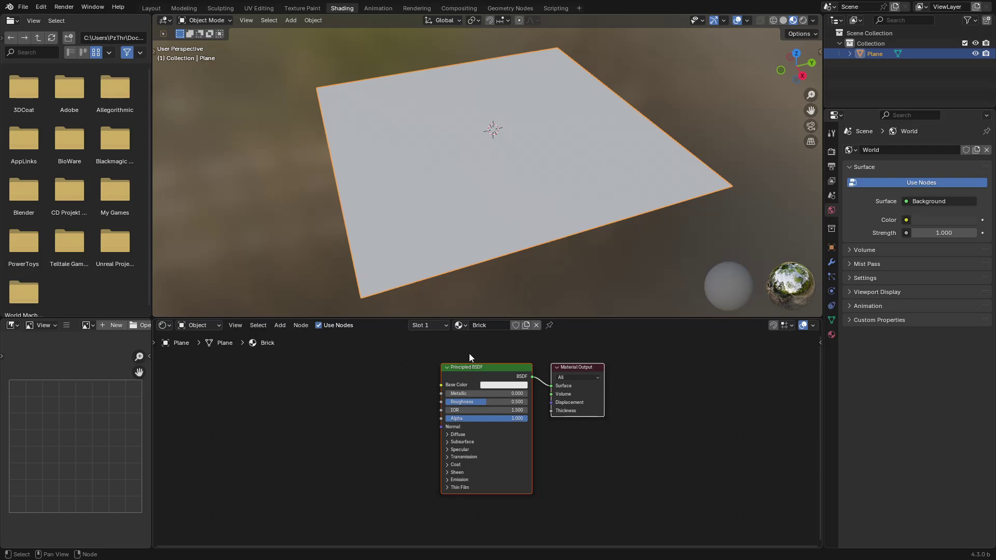
Maximize the Shader Editor and the 3D viewport in turn, restoring the layout each time.
{"action": "key", "text": "ctrl+space"}
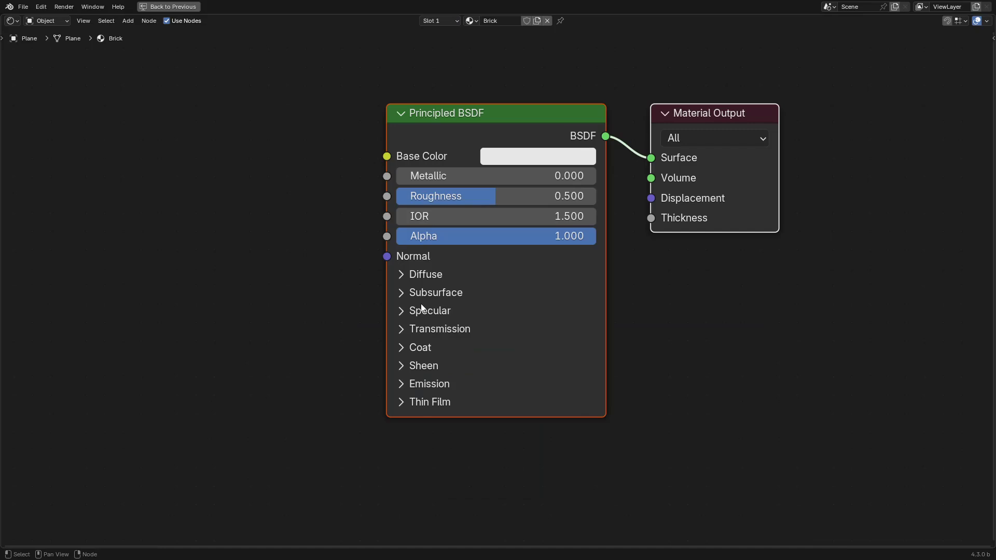
{"action": "middle_click_drag", "start_coordinate": [427, 306], "coordinate": [483, 325]}
{"action": "key", "text": "ctrl+space"}
{"action": "key", "text": "ctrl+space"}
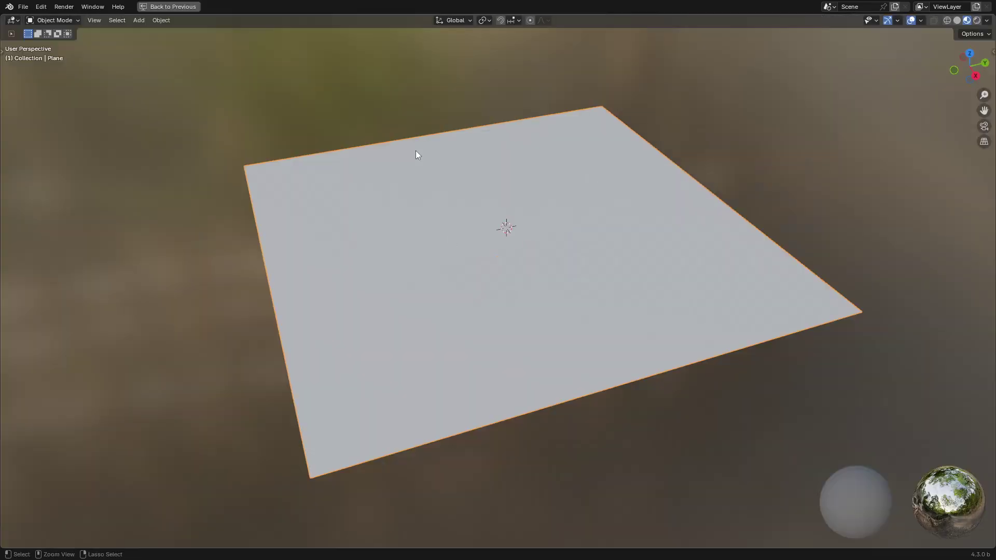
{"action": "key", "text": "ctrl+space"}
Maximize the Shader Editor and add an Image Texture node to the left of the Principled BSDF.
{"action": "key", "text": "ctrl+space"}
{"action": "middle_click_drag", "start_coordinate": [490, 270], "coordinate": [583, 286]}
{"action": "middle_click_drag", "start_coordinate": [533, 254], "coordinate": [597, 233]}
{"action": "key", "text": "shift+a"}
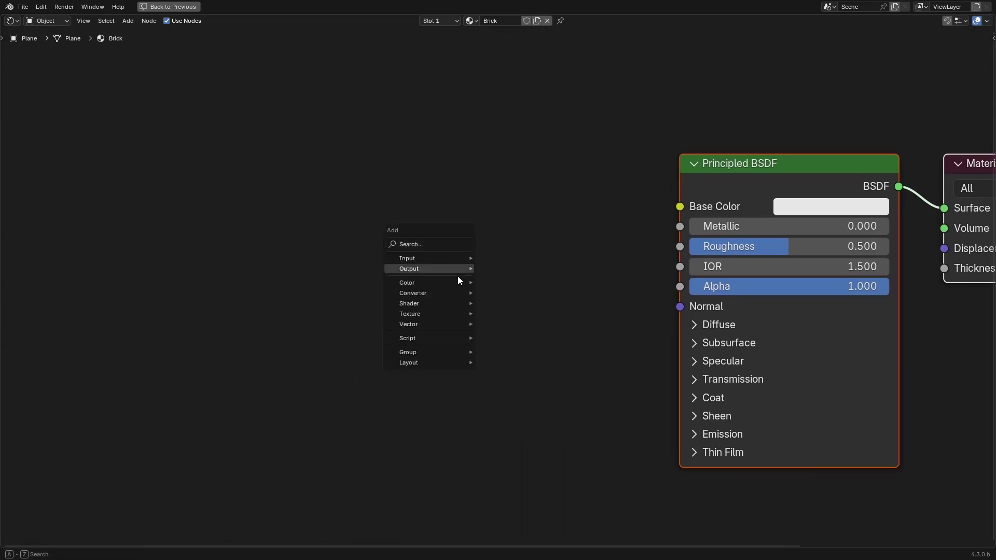
{"action": "mouse_move", "coordinate": [446, 314]}
{"action": "left_click", "coordinate": [539, 375]}
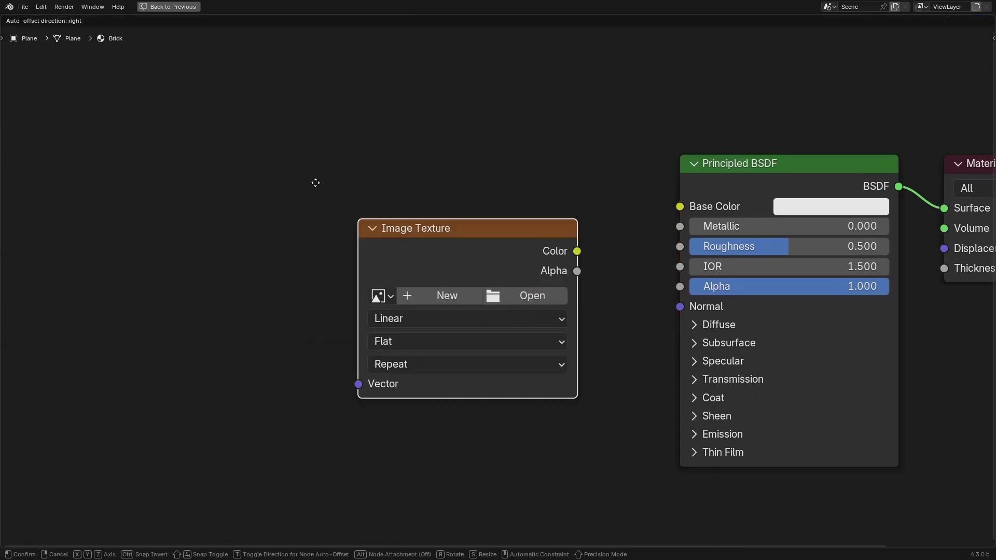
{"action": "left_click", "coordinate": [301, 189]}
Duplicate the Image Texture node three times, stacking the copies in a column below the original.
{"action": "scroll", "coordinate": [434, 282], "scroll_direction": "down", "scroll_amount": 2}
{"action": "scroll", "coordinate": [435, 282], "scroll_direction": "down", "scroll_amount": 2}
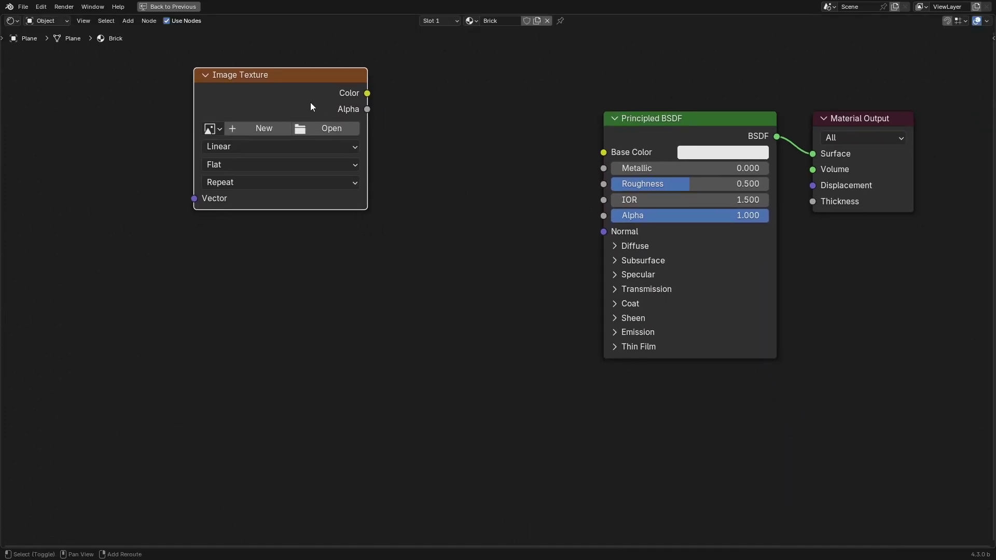
{"action": "key", "text": "shift+d"}
{"action": "left_click", "coordinate": [313, 245]}
{"action": "scroll", "coordinate": [296, 210], "scroll_direction": "down", "scroll_amount": 2, "text": "shift"}
{"action": "key", "text": "shift+d"}
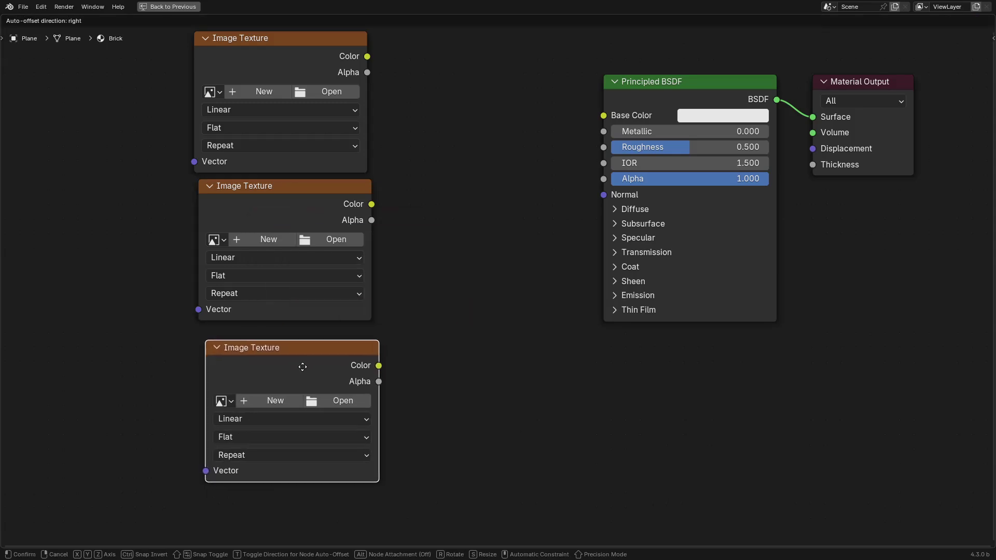
{"action": "left_click", "coordinate": [304, 366]}
{"action": "key", "text": "shift+d"}
{"action": "left_click", "coordinate": [304, 519]}
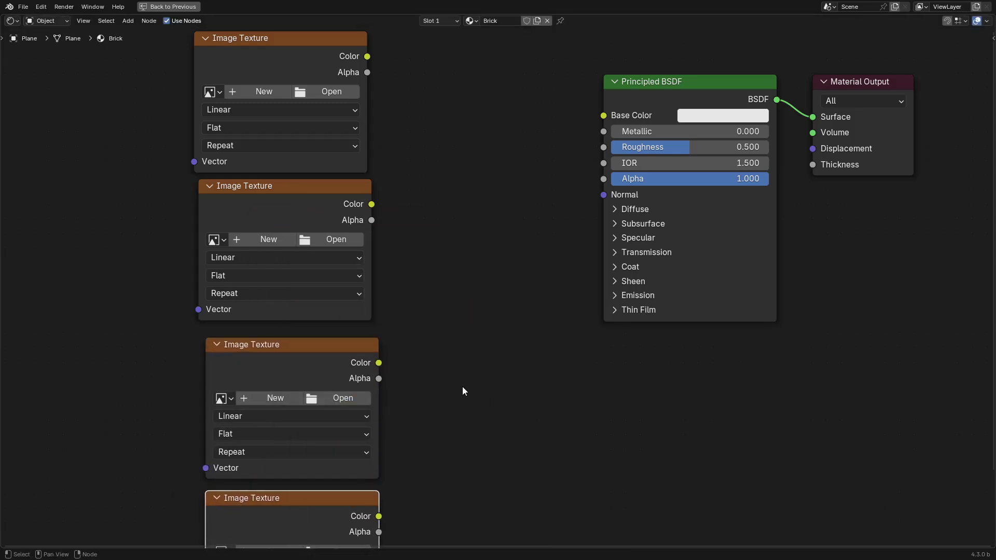
Duplicate one more Image Texture node and place it below and to the right of the Material Output.
{"action": "scroll", "coordinate": [462, 387], "scroll_direction": "down", "scroll_amount": 2}
{"action": "middle_click_drag", "start_coordinate": [462, 387], "coordinate": [249, 362]}
{"action": "key", "text": "shift+d"}
{"action": "left_click", "coordinate": [706, 295]}
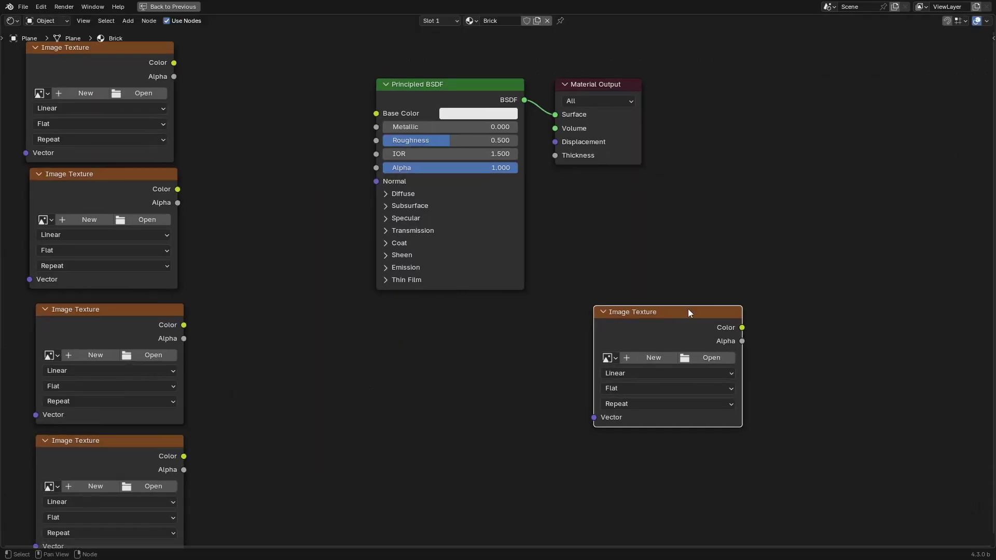
{"action": "left_click_drag", "start_coordinate": [661, 321], "coordinate": [684, 308]}
Load Bricks090_2K-JPG_Color.jpg from the Bricks090_2K-JPG folder into the topmost Image Texture node.
{"action": "middle_click_drag", "start_coordinate": [480, 331], "coordinate": [568, 359]}
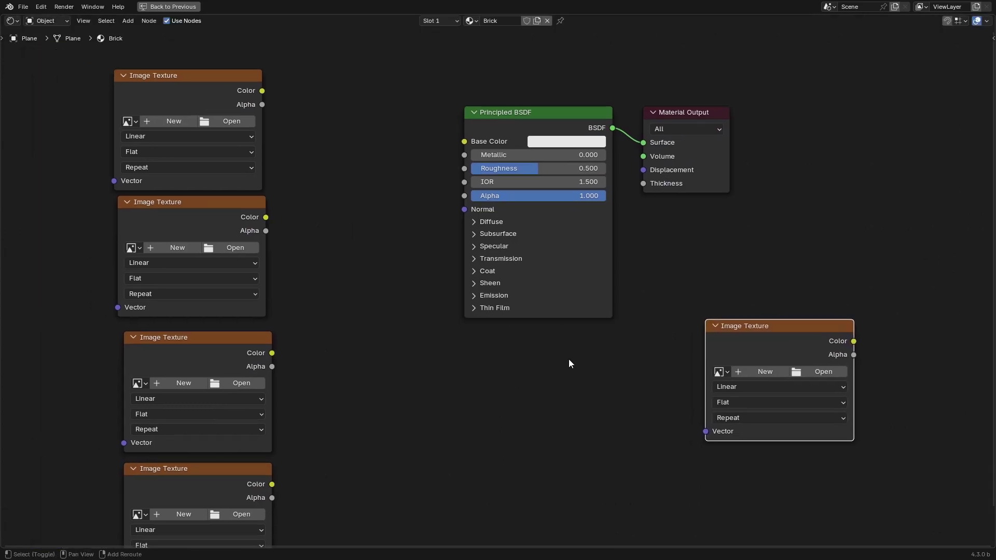
{"action": "scroll", "coordinate": [407, 220], "scroll_direction": "up", "scroll_amount": 1}
{"action": "middle_click_drag", "start_coordinate": [279, 190], "coordinate": [392, 266]}
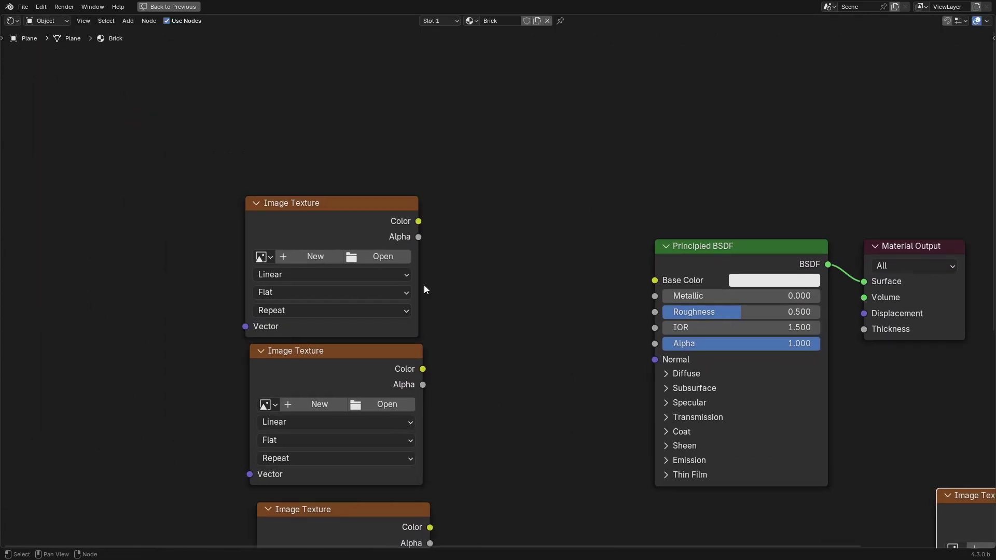
{"action": "left_click", "coordinate": [391, 261]}
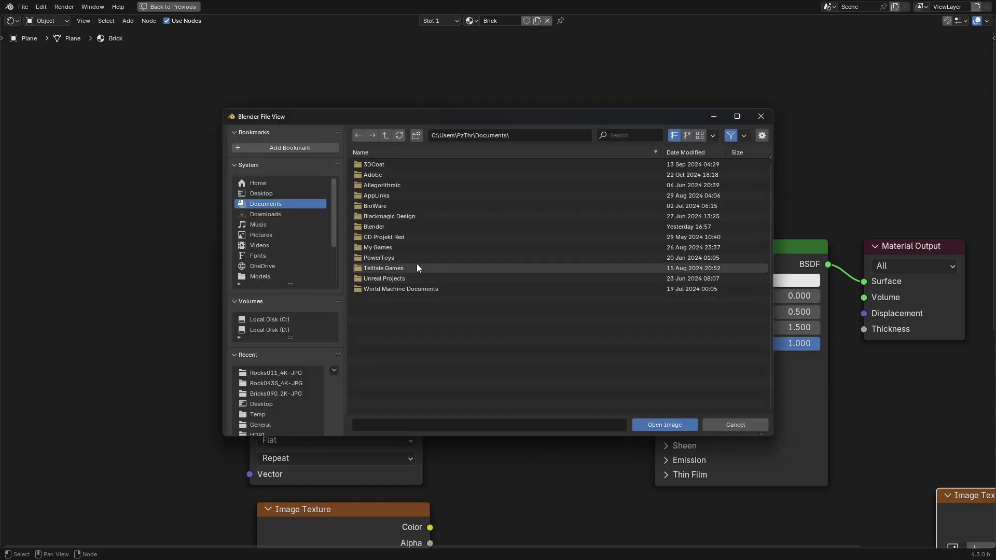
{"action": "left_click", "coordinate": [284, 372]}
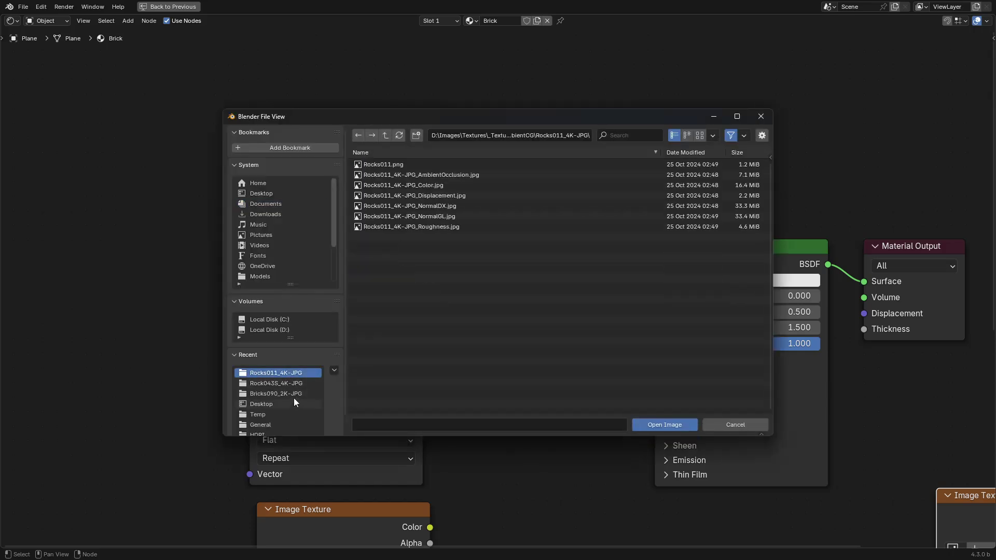
{"action": "left_click", "coordinate": [294, 396]}
{"action": "left_click", "coordinate": [700, 137]}
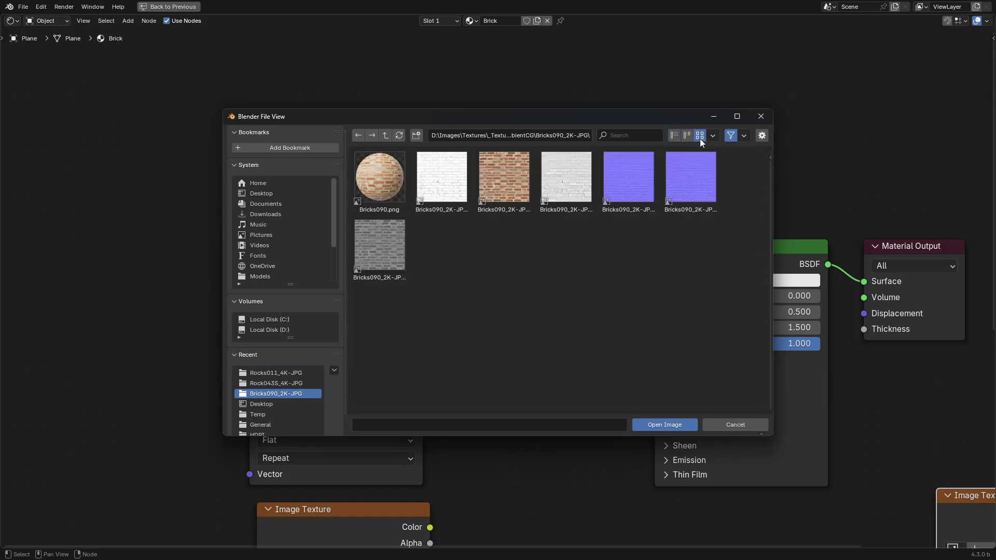
{"action": "left_click", "coordinate": [676, 137]}
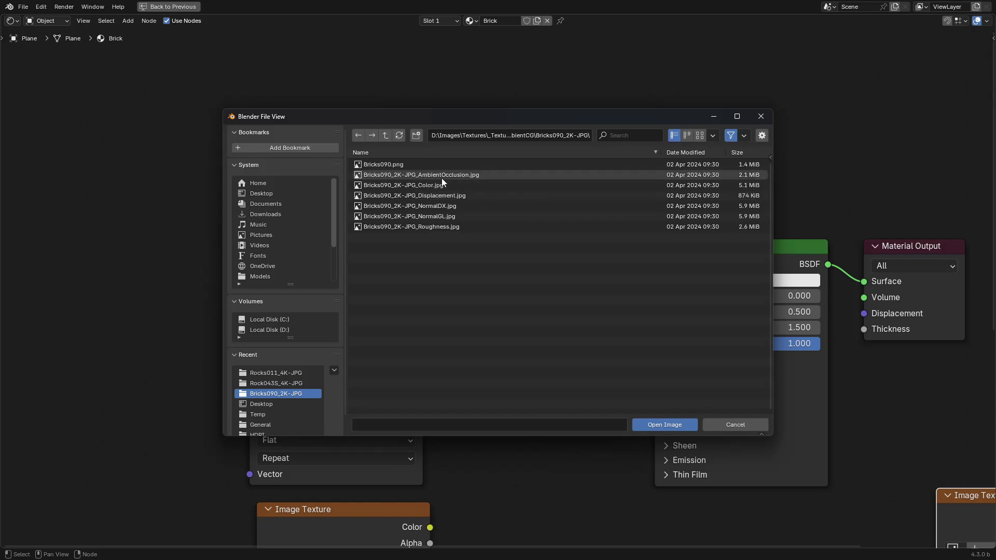
{"action": "mouse_move", "coordinate": [438, 179]}
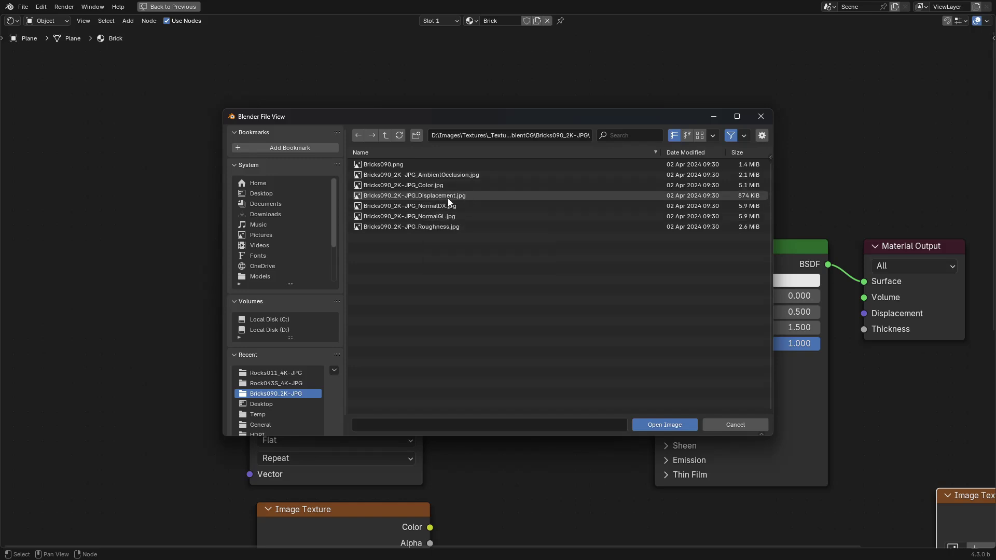
{"action": "mouse_move", "coordinate": [450, 196]}
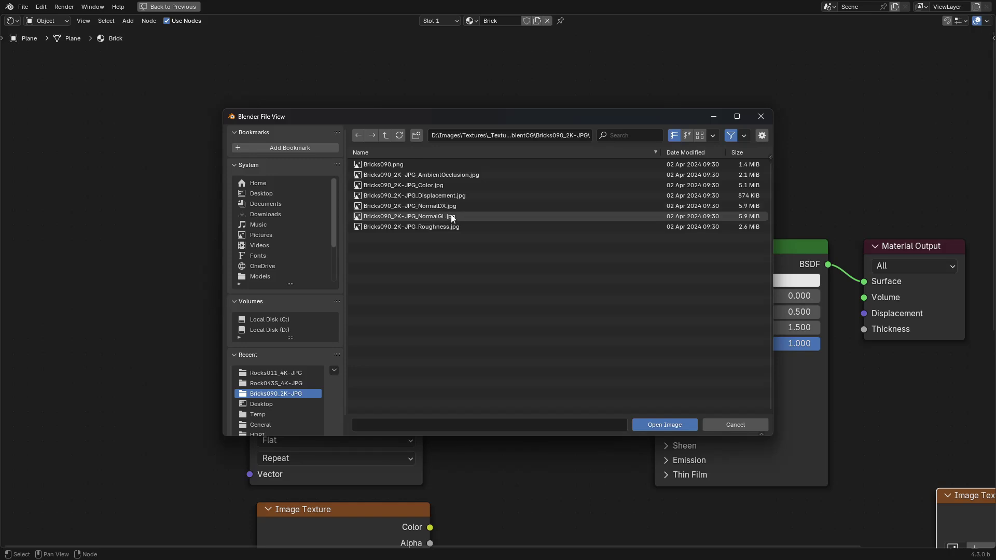
{"action": "left_click", "coordinate": [438, 188]}
{"action": "double_click", "coordinate": [438, 186]}
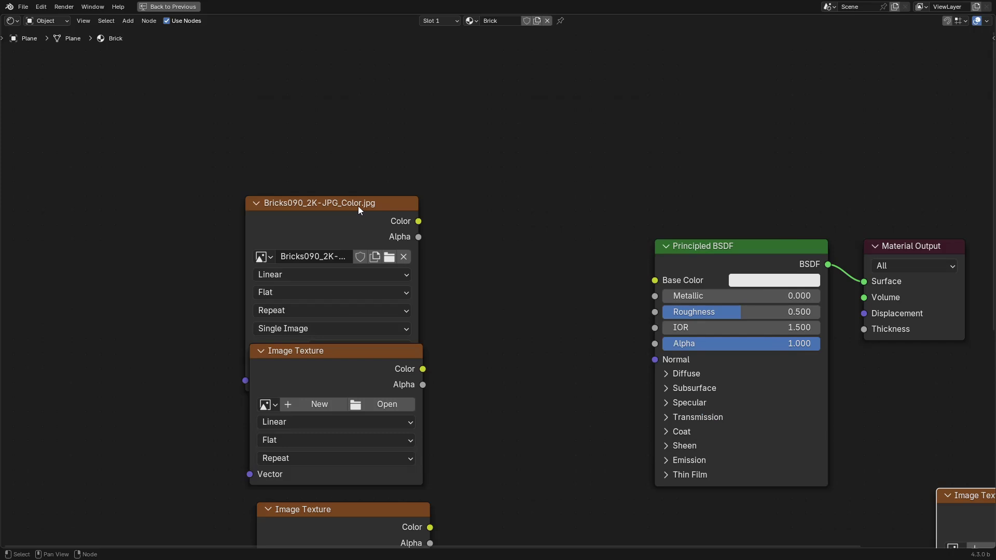
Spread out the top two texture nodes and load Bricks090_2K-JPG_AmbientOcclusion.jpg into the second one.
{"action": "left_click_drag", "start_coordinate": [358, 206], "coordinate": [364, 73]}
{"action": "left_click_drag", "start_coordinate": [377, 347], "coordinate": [378, 283]}
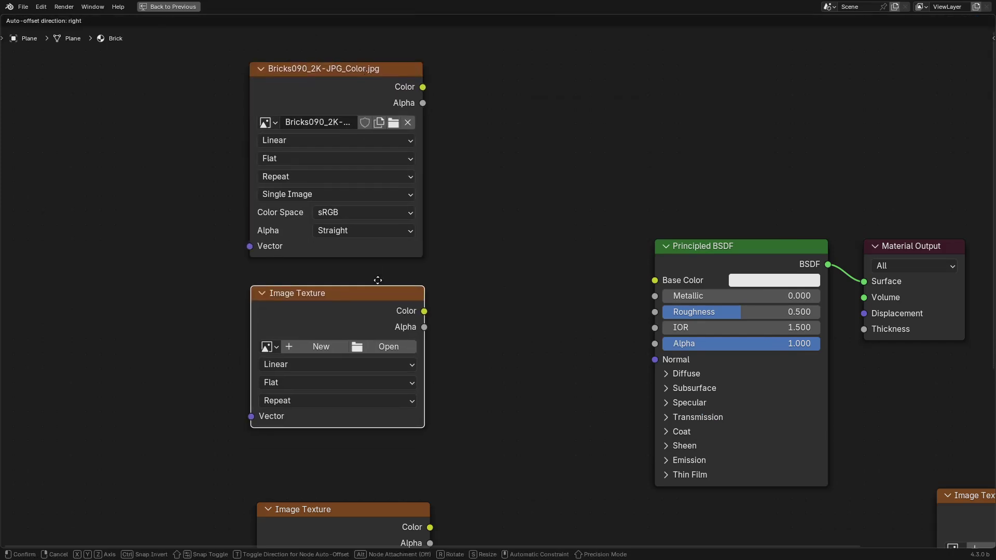
{"action": "left_click", "coordinate": [403, 346]}
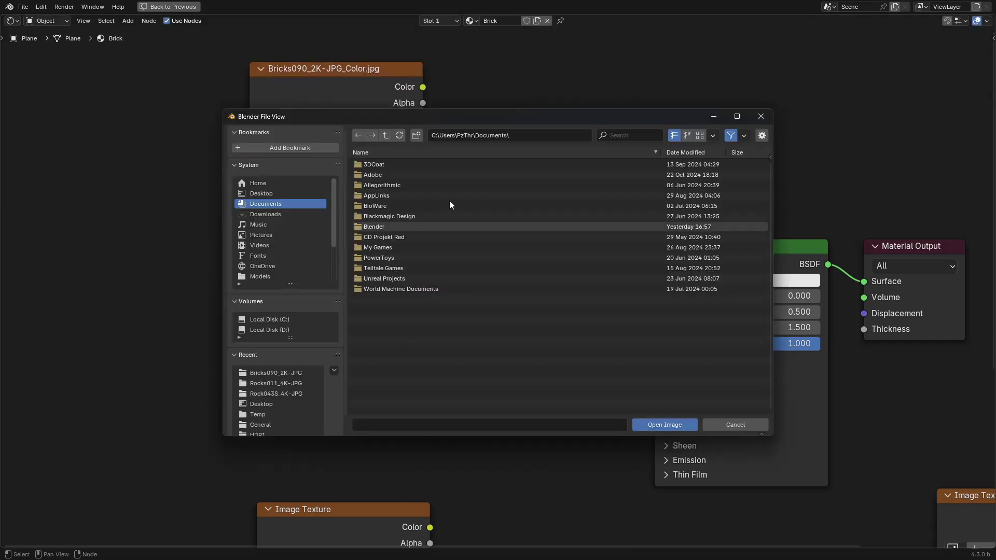
{"action": "left_click", "coordinate": [292, 375]}
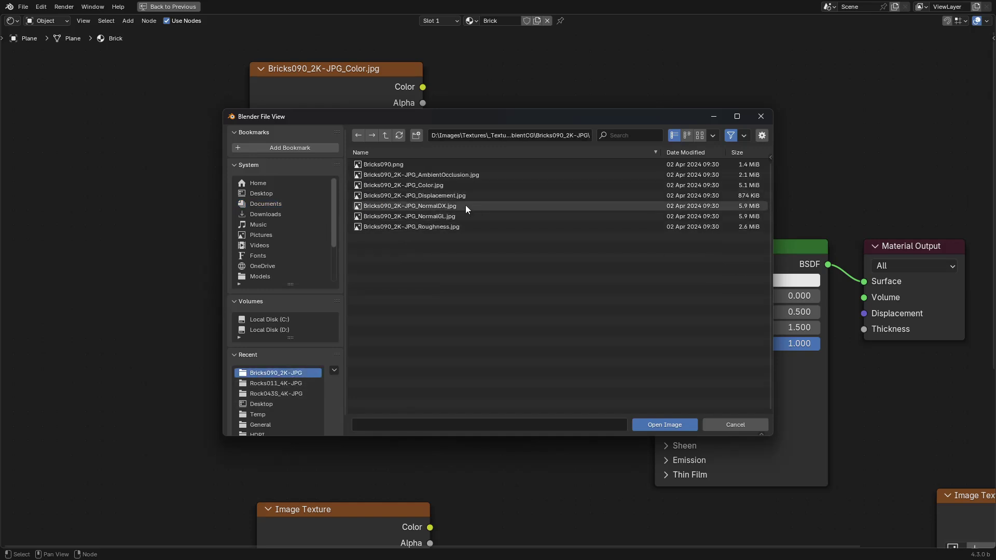
{"action": "left_click", "coordinate": [462, 175]}
{"action": "double_click", "coordinate": [462, 175]}
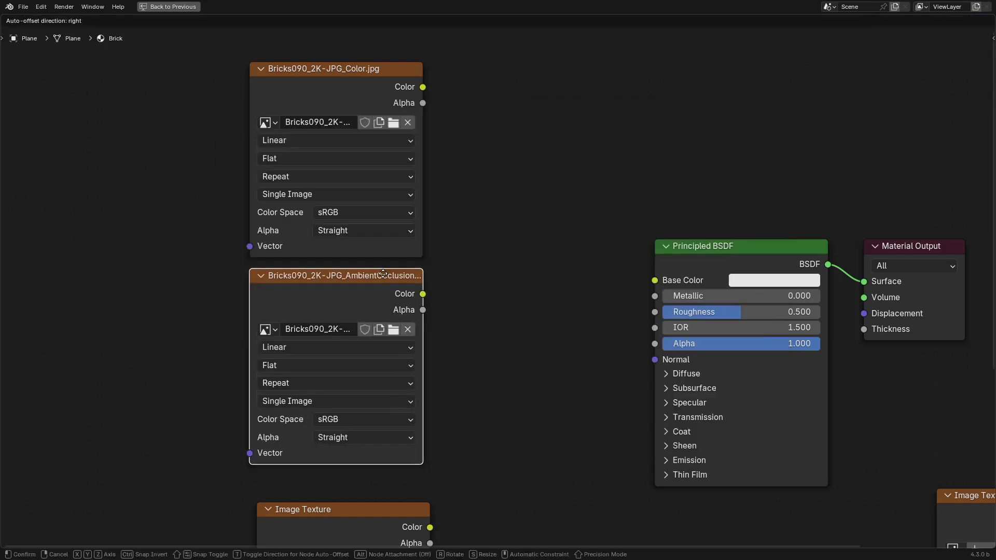
Align the third Image Texture node under the ambient occlusion node and load Bricks090_2K-JPG_Roughness.jpg into it.
{"action": "middle_click_drag", "start_coordinate": [479, 381], "coordinate": [488, 154]}
{"action": "left_click_drag", "start_coordinate": [401, 290], "coordinate": [392, 266]}
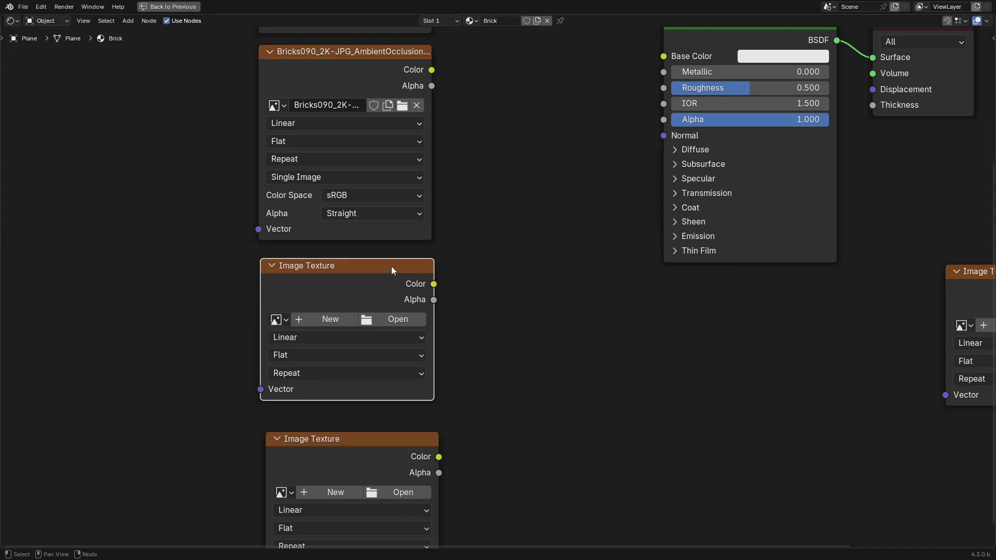
{"action": "left_click", "coordinate": [392, 319]}
{"action": "left_click", "coordinate": [298, 372]}
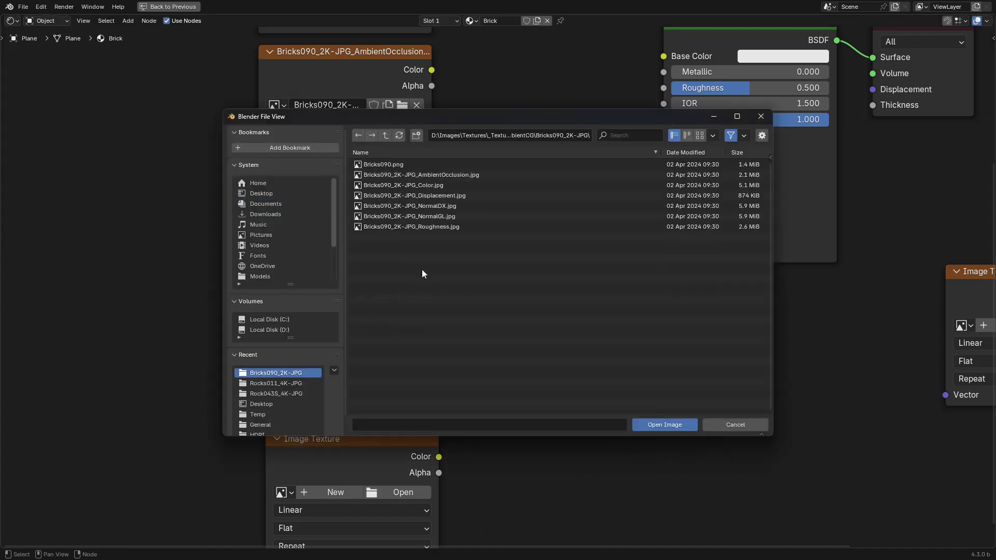
{"action": "double_click", "coordinate": [453, 227]}
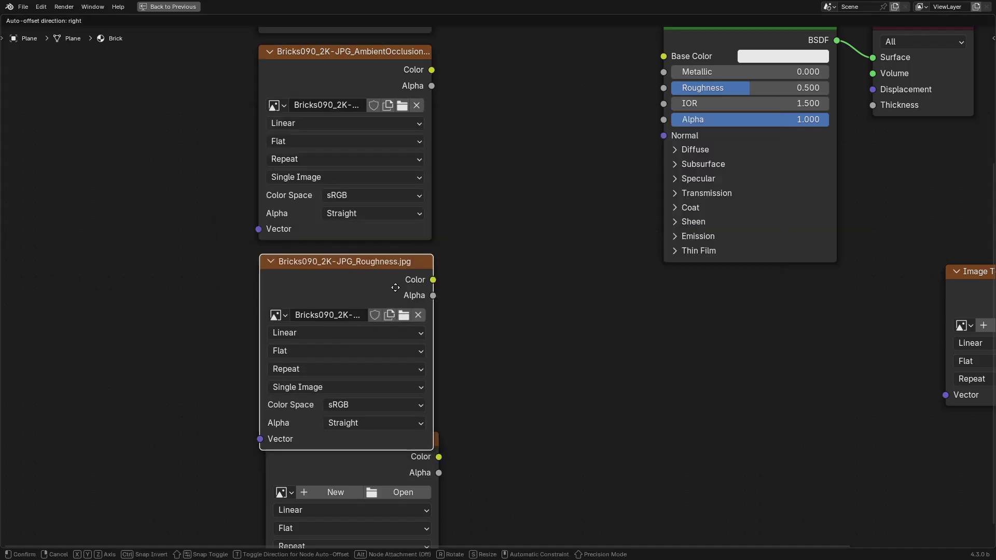
Place the fourth Image Texture node directly below the roughness node and load Bricks090_2K-JPG_NormalGL.jpg into it.
{"action": "middle_click_drag", "start_coordinate": [505, 380], "coordinate": [504, 269]}
{"action": "left_click", "coordinate": [406, 435]}
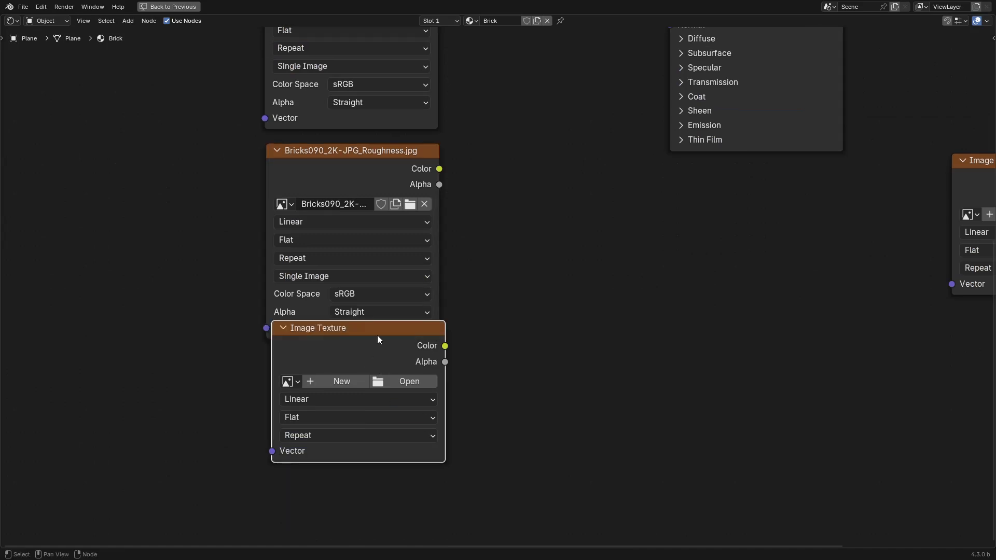
{"action": "left_click_drag", "start_coordinate": [378, 335], "coordinate": [367, 371]}
{"action": "left_click", "coordinate": [376, 417]}
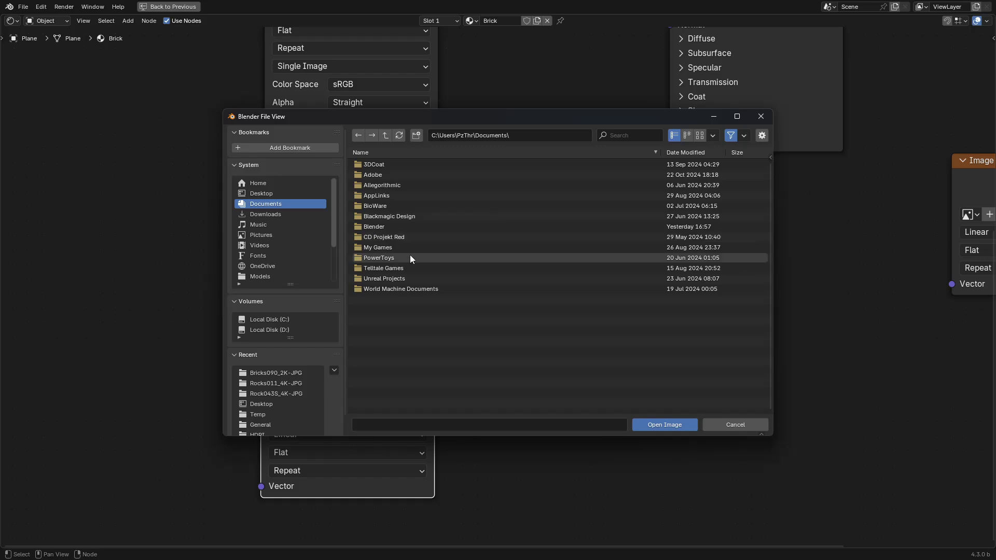
{"action": "left_click", "coordinate": [276, 373]}
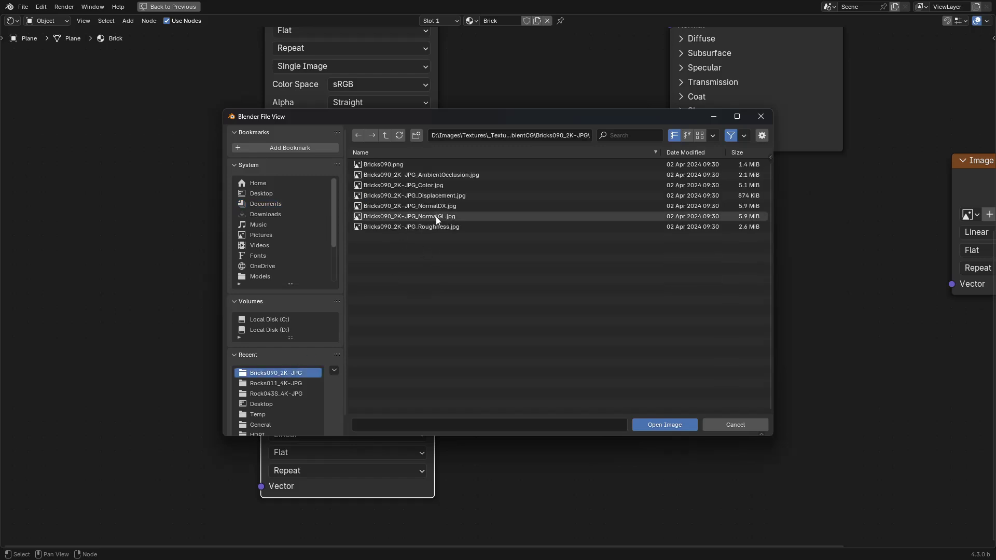
{"action": "mouse_move", "coordinate": [450, 215]}
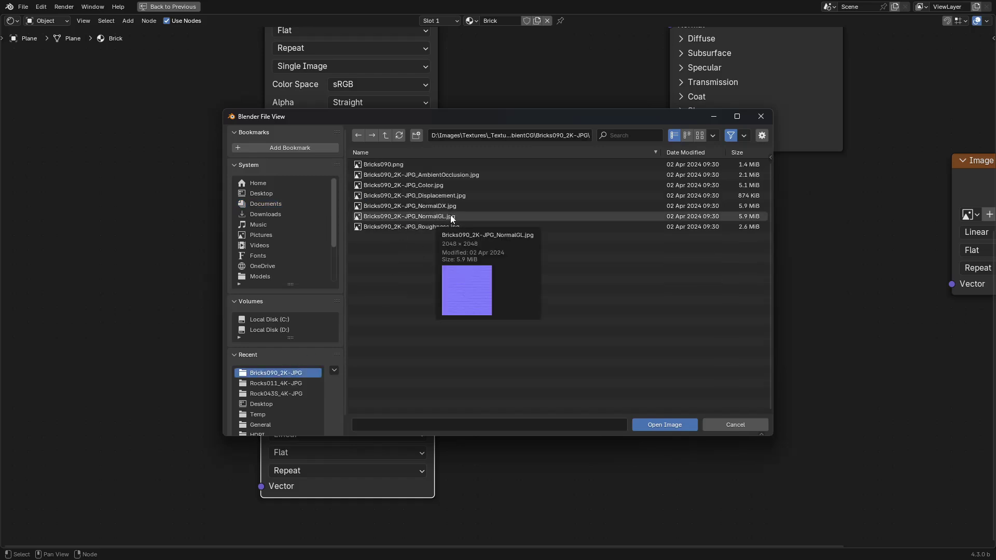
{"action": "left_click", "coordinate": [450, 218]}
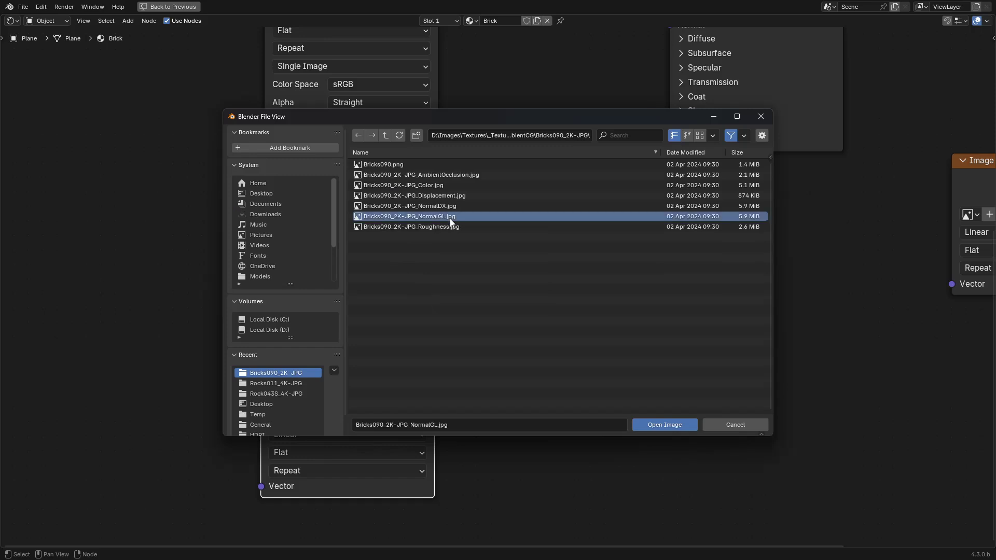
{"action": "double_click", "coordinate": [450, 217]}
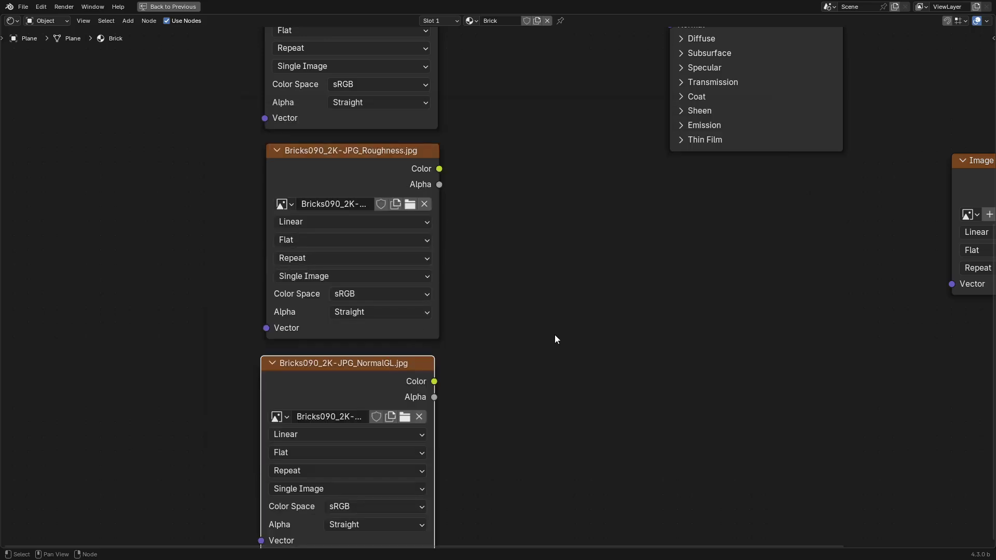
Load Bricks090_2K-JPG_Displacement.jpg into the remaining empty Image Texture node below the Material Output.
{"action": "middle_click_drag", "start_coordinate": [625, 309], "coordinate": [75, 406]}
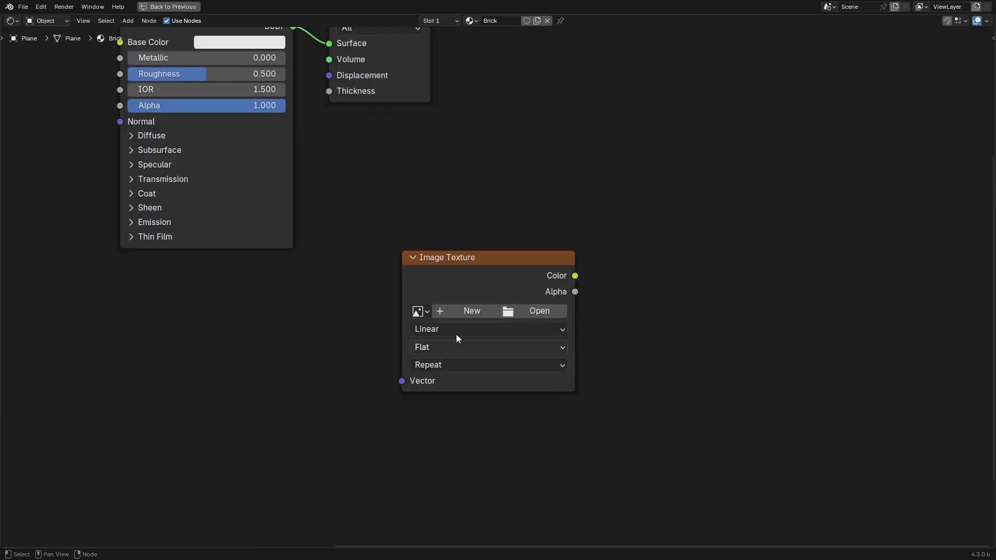
{"action": "left_click", "coordinate": [549, 312]}
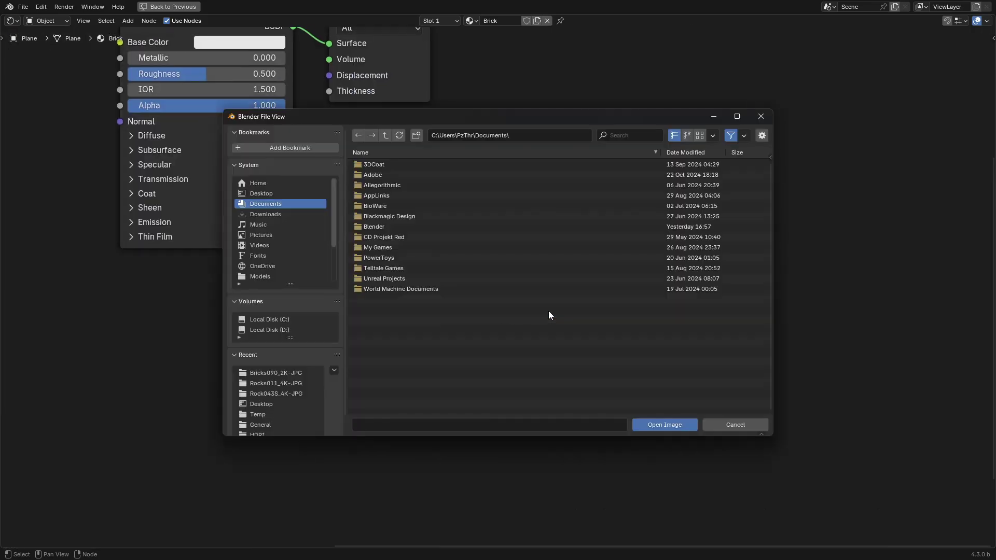
{"action": "left_click", "coordinate": [304, 373]}
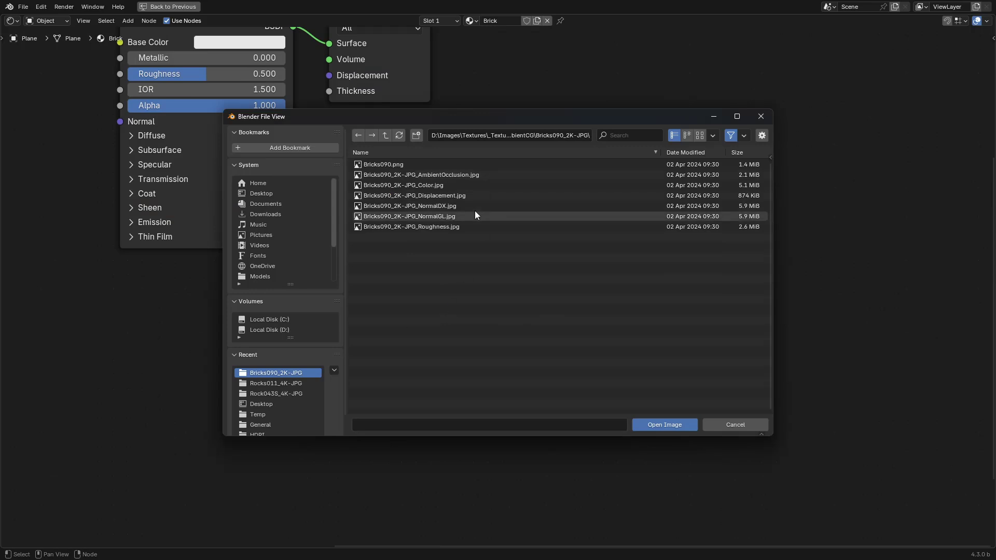
{"action": "left_click", "coordinate": [450, 196]}
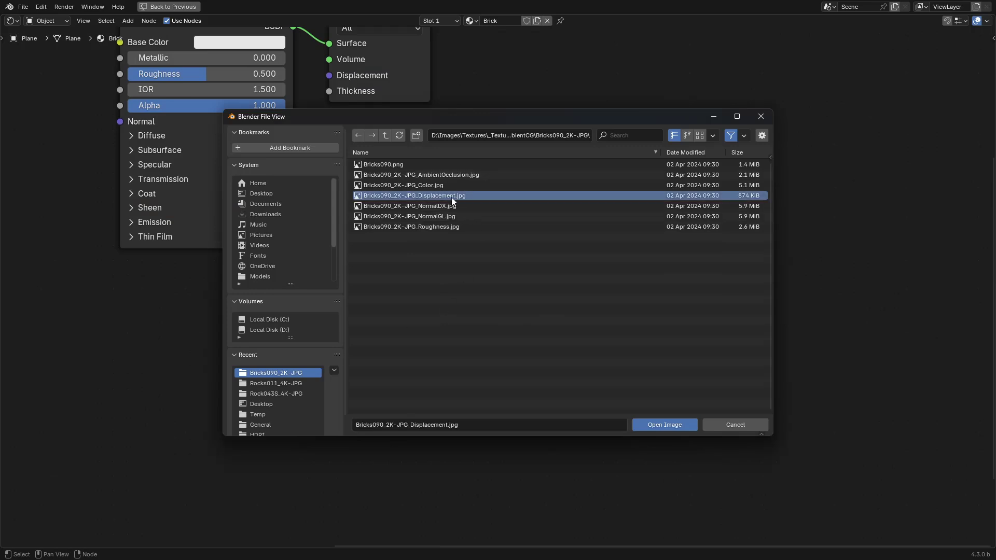
{"action": "double_click", "coordinate": [447, 197]}
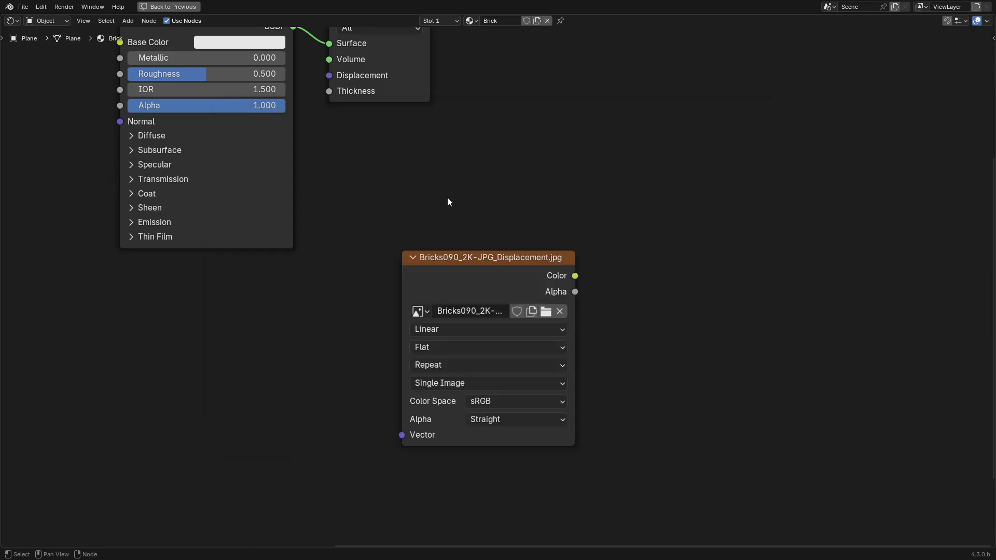
Move the Material Output node well away from the Principled BSDF and shift the displacement texture node up and to the left.
{"action": "left_click", "coordinate": [506, 277]}
{"action": "middle_click_drag", "start_coordinate": [591, 238], "coordinate": [462, 370]}
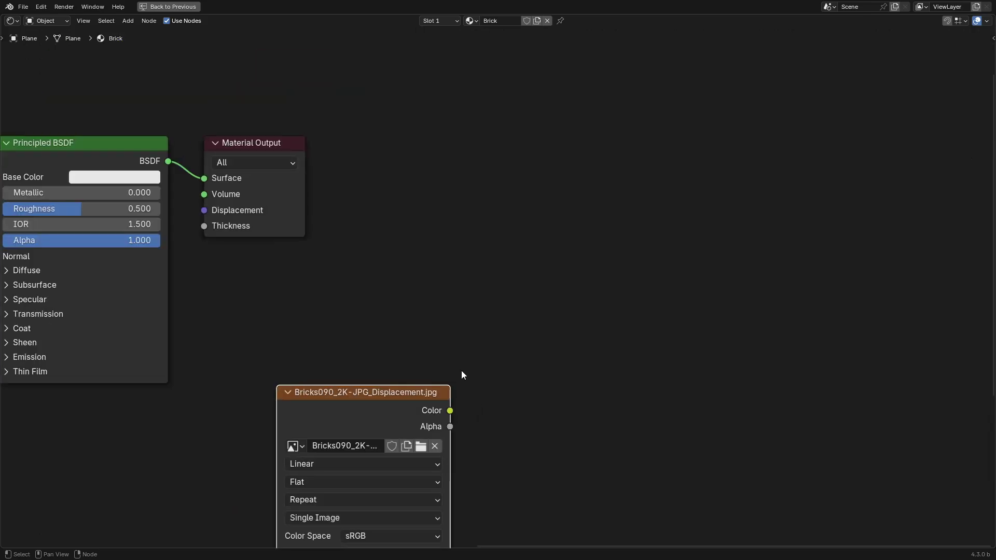
{"action": "scroll", "coordinate": [456, 358], "scroll_direction": "down", "scroll_amount": 2}
{"action": "left_click_drag", "start_coordinate": [310, 166], "coordinate": [591, 156]}
{"action": "left_click_drag", "start_coordinate": [406, 391], "coordinate": [340, 361]}
Add a Displacement vector node between the displacement texture node and the Material Output.
{"action": "key", "text": "shift+a"}
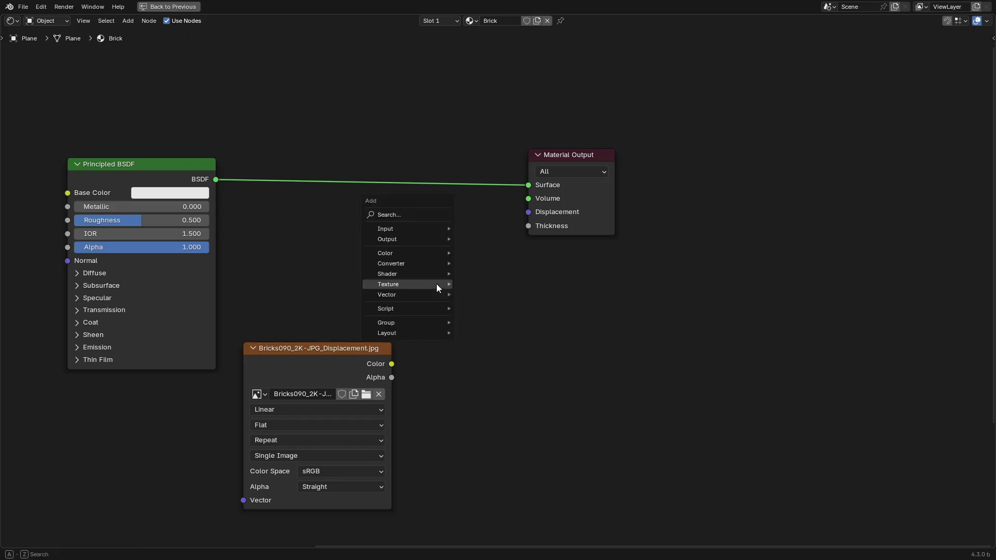
{"action": "mouse_move", "coordinate": [423, 294]}
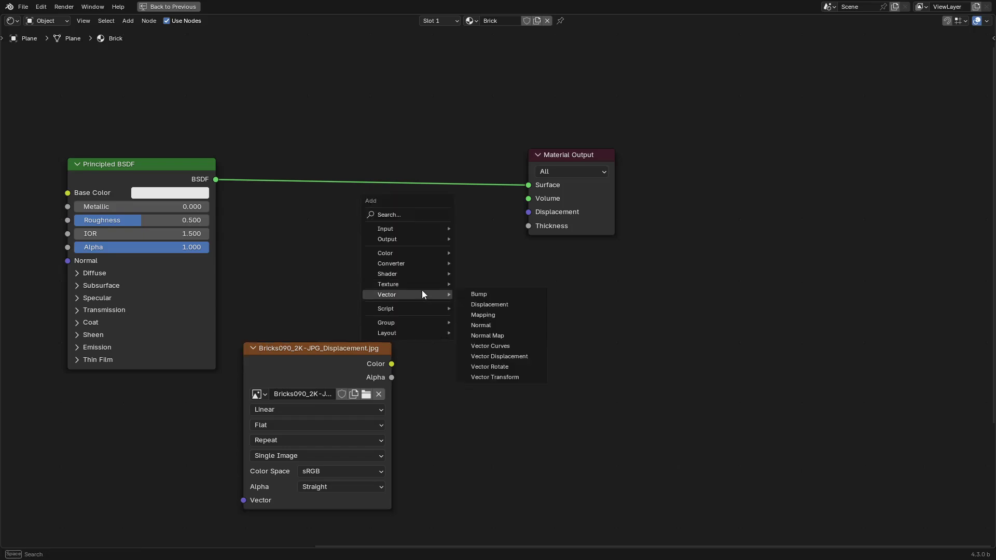
{"action": "left_click", "coordinate": [505, 305]}
{"action": "left_click", "coordinate": [430, 255]}
Add a Normal Map vector node just to the right of the NormalGL texture node.
{"action": "middle_click_drag", "start_coordinate": [450, 442], "coordinate": [585, 280]}
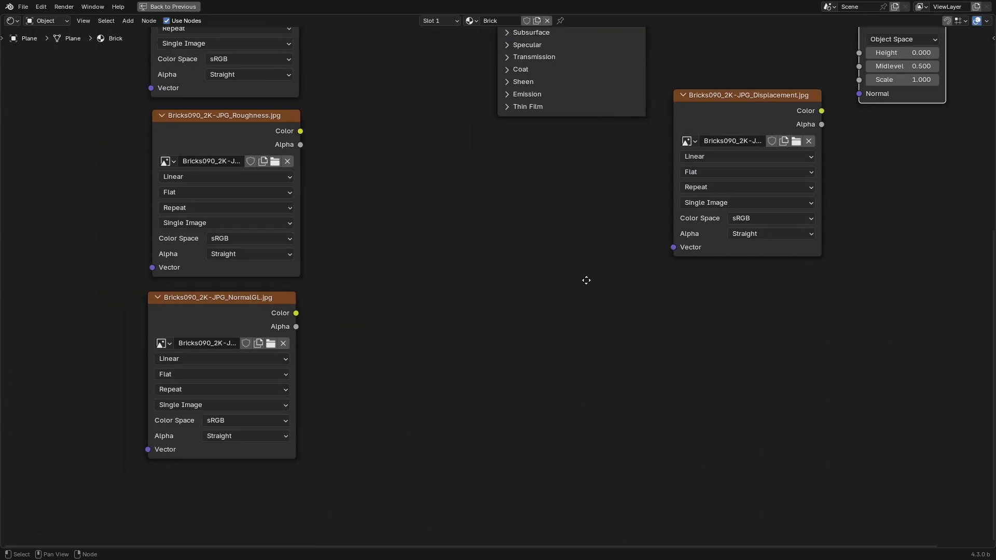
{"action": "key", "text": "shift+a"}
{"action": "mouse_move", "coordinate": [401, 281]}
{"action": "left_click", "coordinate": [460, 321]}
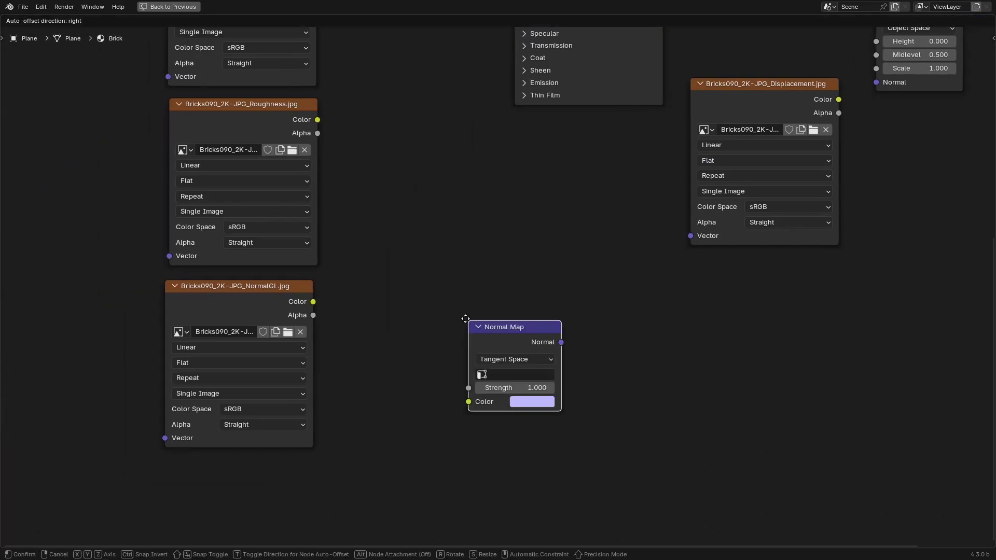
{"action": "left_click", "coordinate": [374, 293]}
Connect the Color output of the Bricks090 Color texture to the Principled BSDF's Base Color input.
{"action": "middle_click_drag", "start_coordinate": [413, 151], "coordinate": [448, 287]}
{"action": "middle_click_drag", "start_coordinate": [459, 121], "coordinate": [452, 347], "text": "shift"}
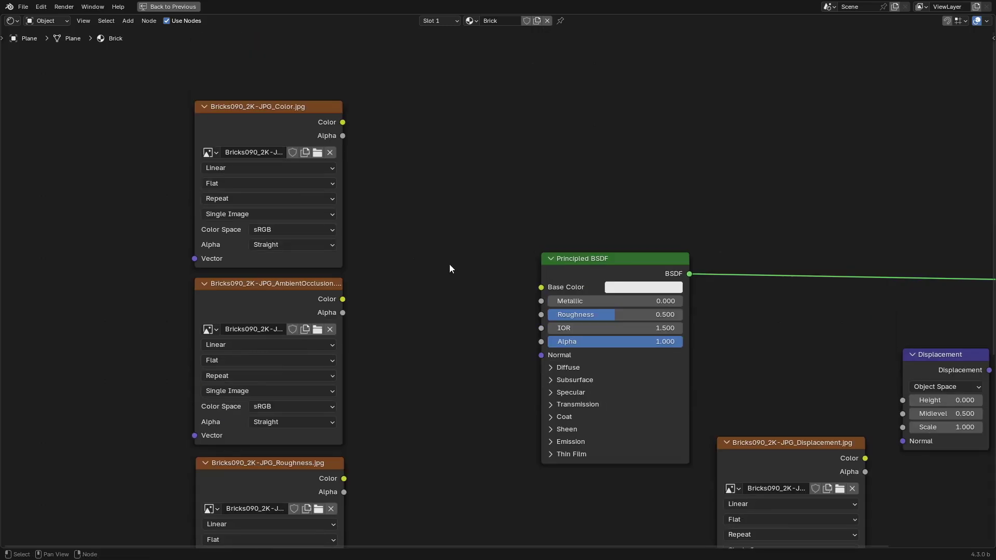
{"action": "scroll", "coordinate": [446, 260], "scroll_direction": "up", "scroll_amount": 2}
{"action": "middle_click_drag", "start_coordinate": [414, 255], "coordinate": [424, 176], "text": "shift"}
{"action": "scroll", "coordinate": [391, 228], "scroll_direction": "up", "scroll_amount": 1}
{"action": "scroll", "coordinate": [389, 211], "scroll_direction": "up", "scroll_amount": 3, "text": "shift"}
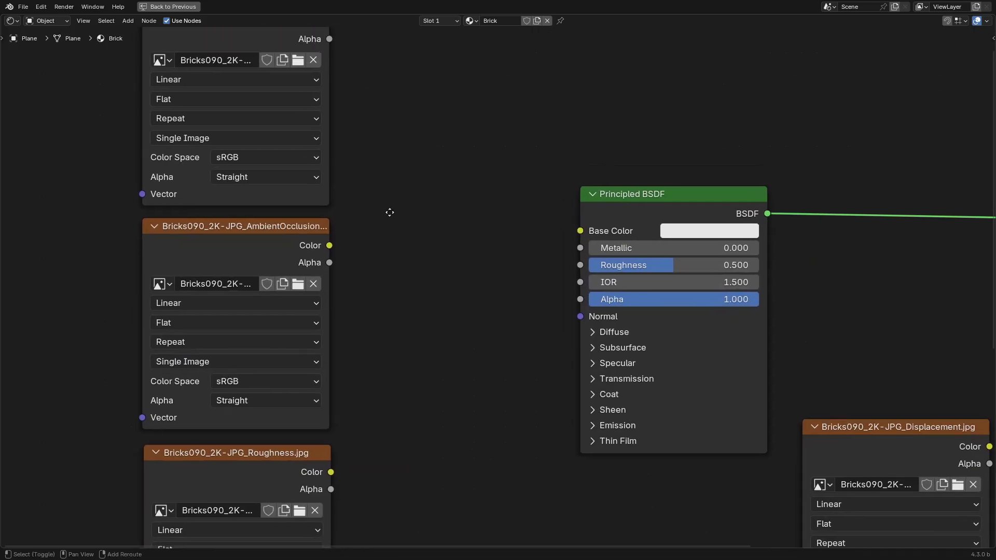
{"action": "left_click_drag", "start_coordinate": [328, 71], "coordinate": [579, 280]}
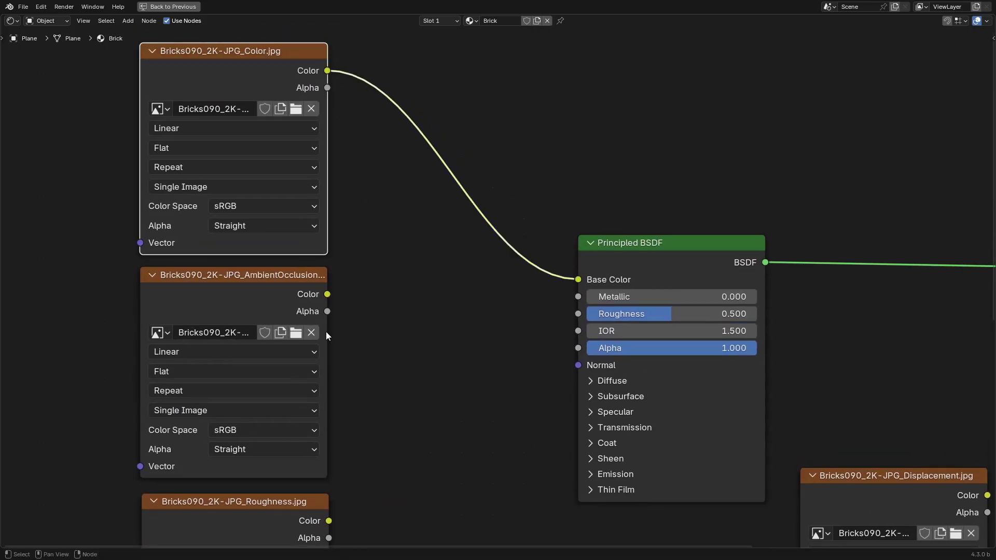
Link the Roughness texture's Color to the Principled BSDF's Roughness, and the NormalGL texture's Color to the Normal Map's Color input.
{"action": "scroll", "coordinate": [416, 342], "scroll_direction": "down", "scroll_amount": 5, "text": "shift"}
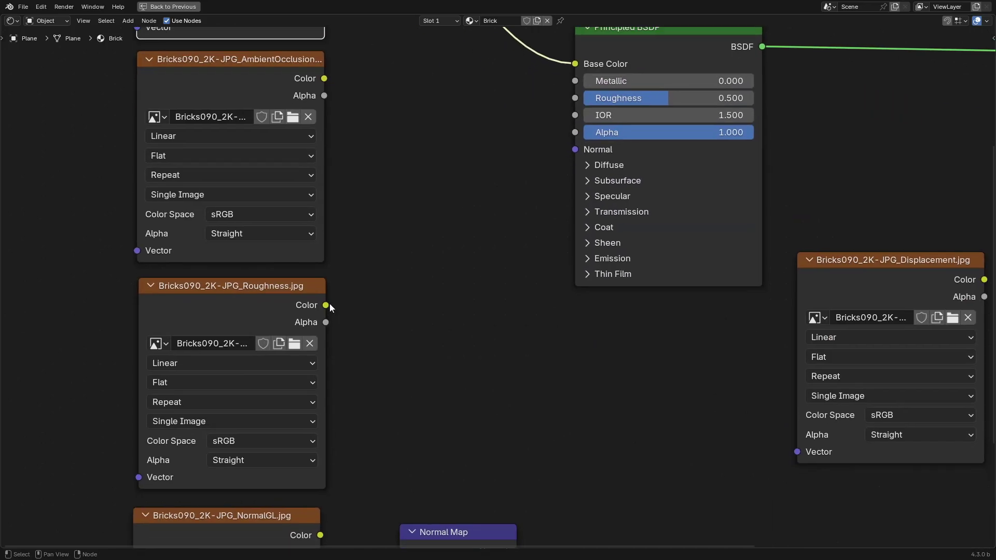
{"action": "left_click_drag", "start_coordinate": [326, 307], "coordinate": [574, 98]}
{"action": "middle_click_drag", "start_coordinate": [437, 407], "coordinate": [457, 215]}
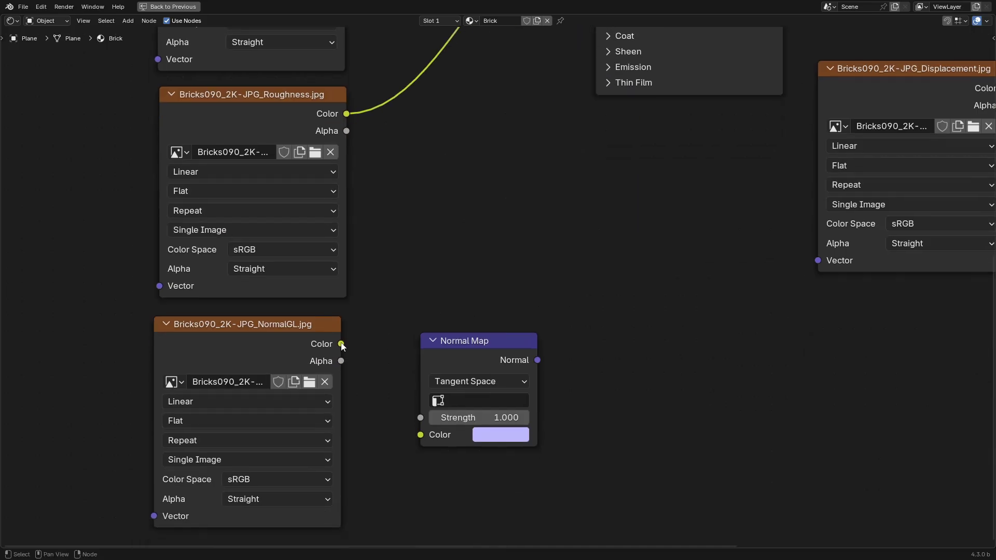
{"action": "left_click_drag", "start_coordinate": [342, 344], "coordinate": [420, 436]}
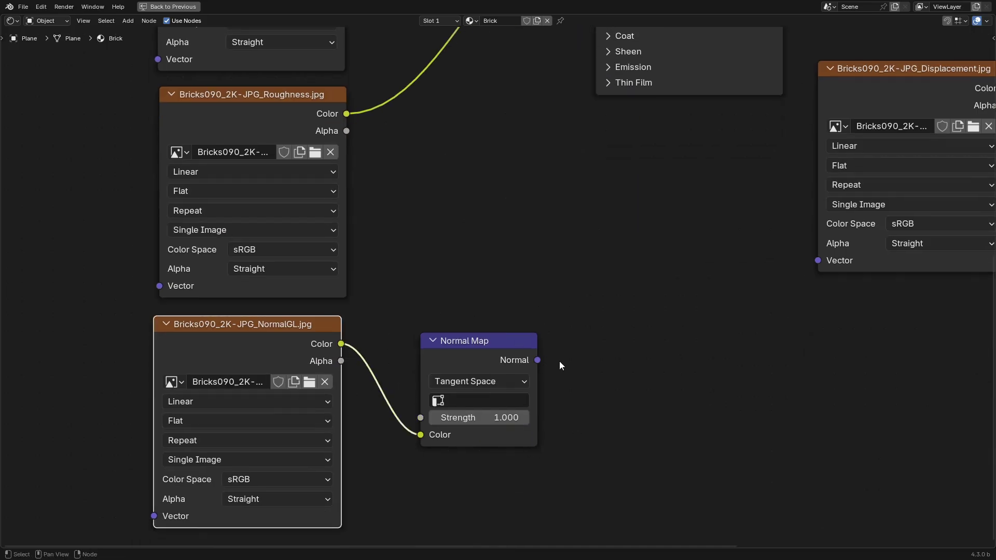
{"action": "middle_click_drag", "start_coordinate": [535, 360], "coordinate": [511, 431]}
{"action": "left_click_drag", "start_coordinate": [511, 432], "coordinate": [562, 50]}
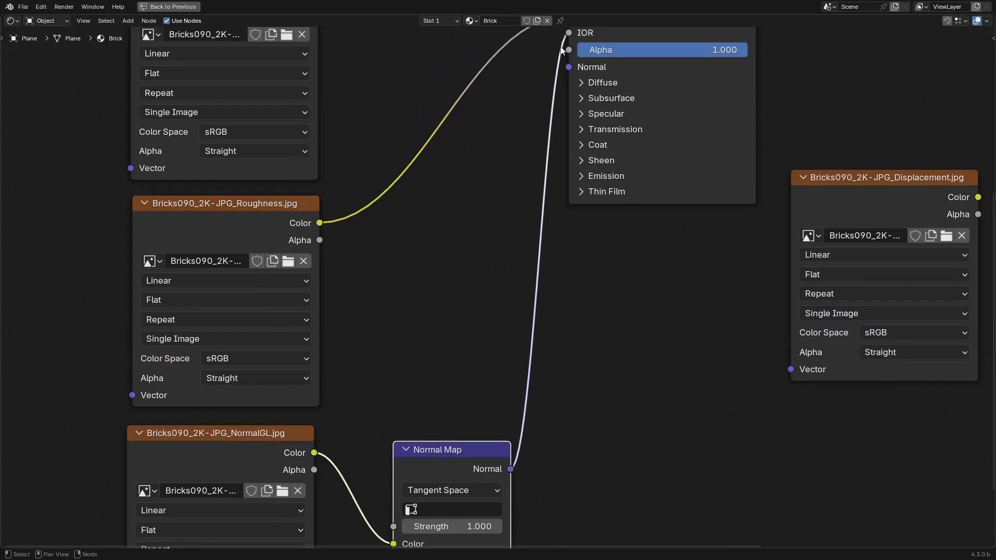
{"action": "middle_click_drag", "start_coordinate": [553, 146], "coordinate": [548, 200]}
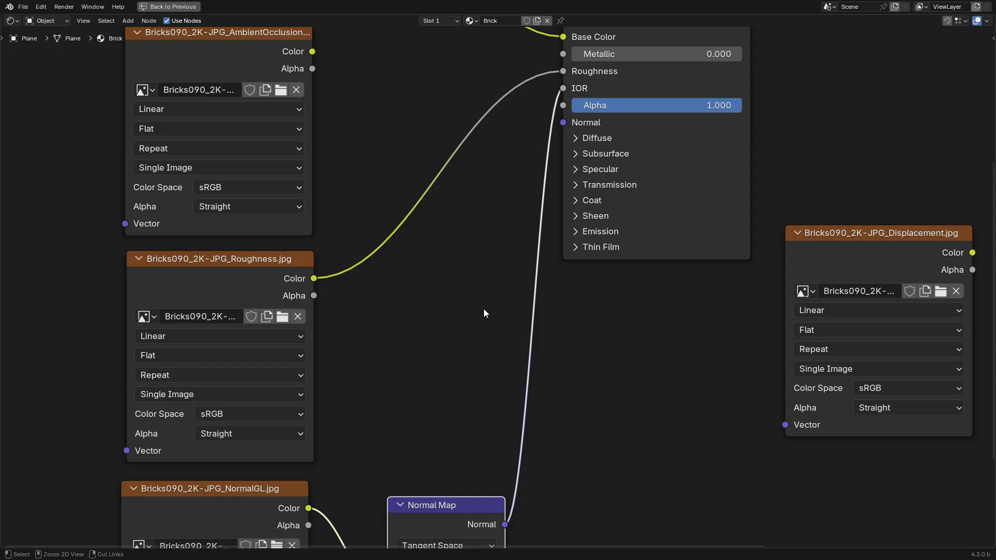
{"action": "right_click_drag", "start_coordinate": [483, 309], "coordinate": [598, 347], "text": "ctrl"}
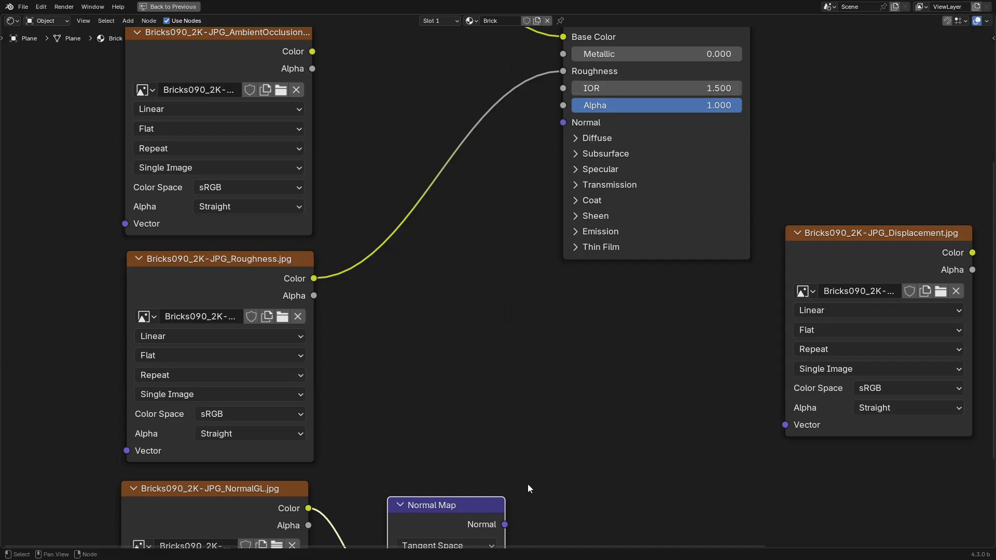
Connect the Normal Map output to the Principled BSDF's Normal input and the displacement texture's Color to the Displacement node's Height.
{"action": "left_click_drag", "start_coordinate": [504, 524], "coordinate": [554, 129]}
{"action": "middle_click_drag", "start_coordinate": [782, 372], "coordinate": [530, 325]}
{"action": "middle_click_drag", "start_coordinate": [596, 262], "coordinate": [354, 374]}
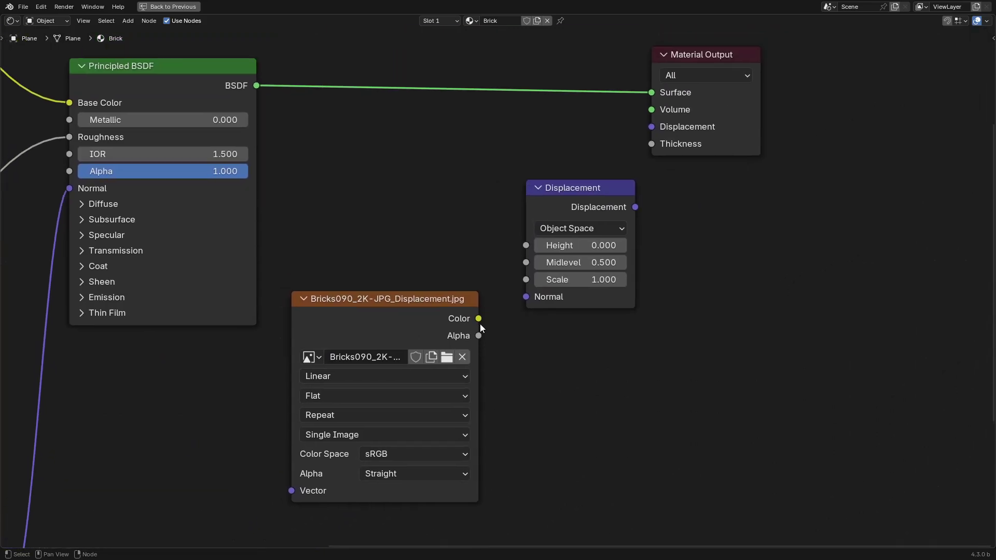
{"action": "left_click_drag", "start_coordinate": [478, 318], "coordinate": [519, 252]}
Examine the socket colors on the Material Output and Principled BSDF inputs against the linked texture nodes.
{"action": "middle_click_drag", "start_coordinate": [638, 192], "coordinate": [580, 257]}
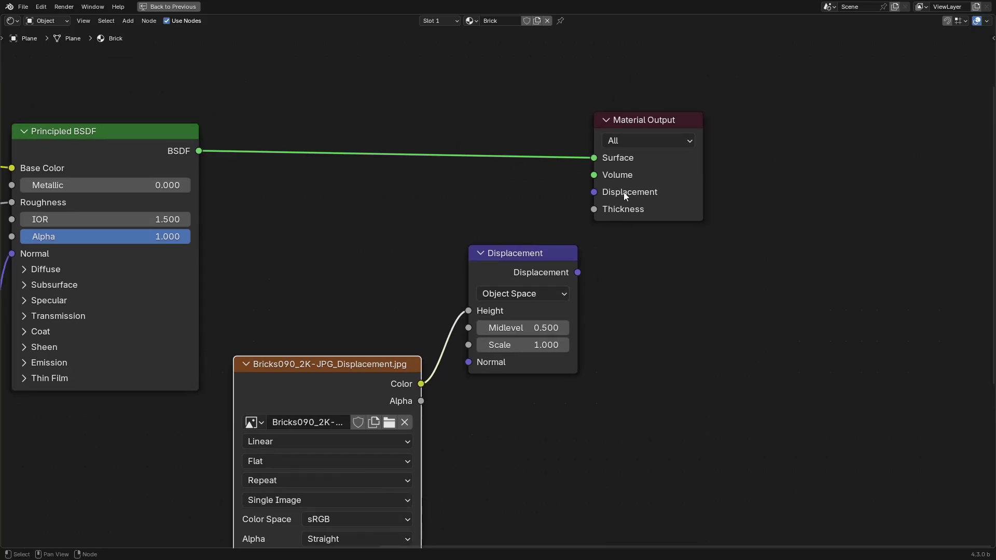
{"action": "mouse_move", "coordinate": [301, 248]}
{"action": "middle_mouse_down"}
{"action": "mouse_move", "coordinate": [533, 298]}
{"action": "mouse_move", "coordinate": [632, 298]}
{"action": "middle_mouse_up"}
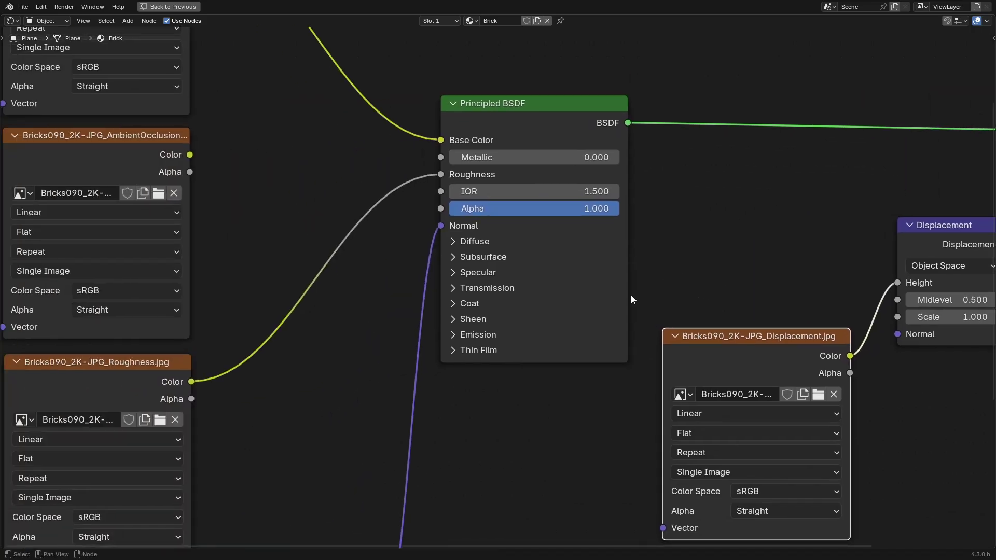
{"action": "middle_click_drag", "start_coordinate": [345, 287], "coordinate": [461, 324]}
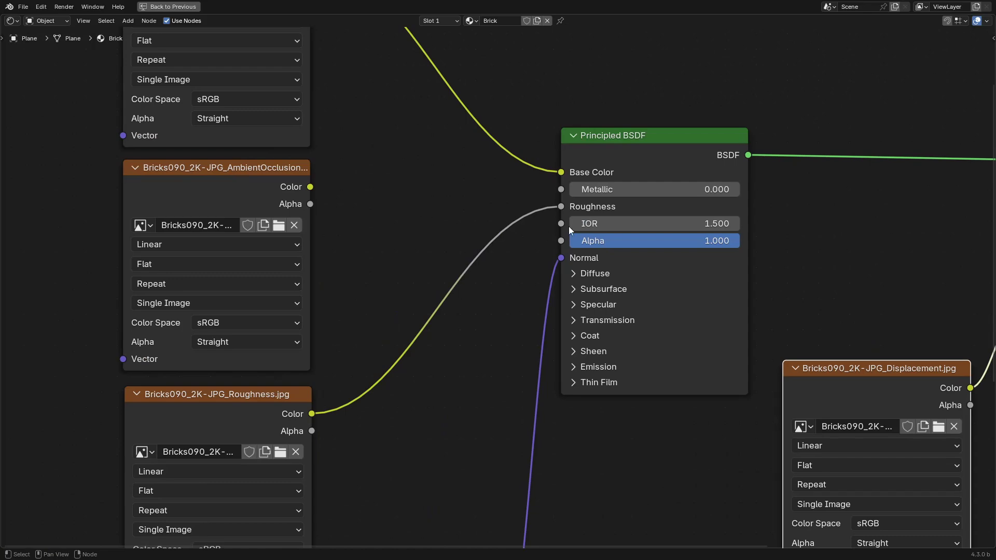
{"action": "scroll", "coordinate": [474, 241], "scroll_direction": "up", "scroll_amount": 2}
{"action": "middle_click_drag", "start_coordinate": [582, 149], "coordinate": [556, 229]}
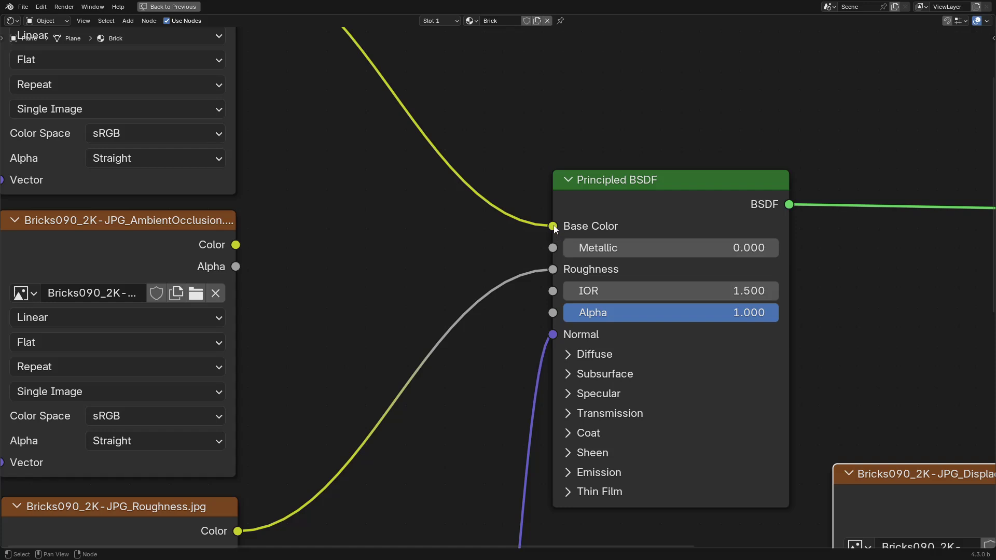
{"action": "middle_click_drag", "start_coordinate": [514, 260], "coordinate": [522, 252]}
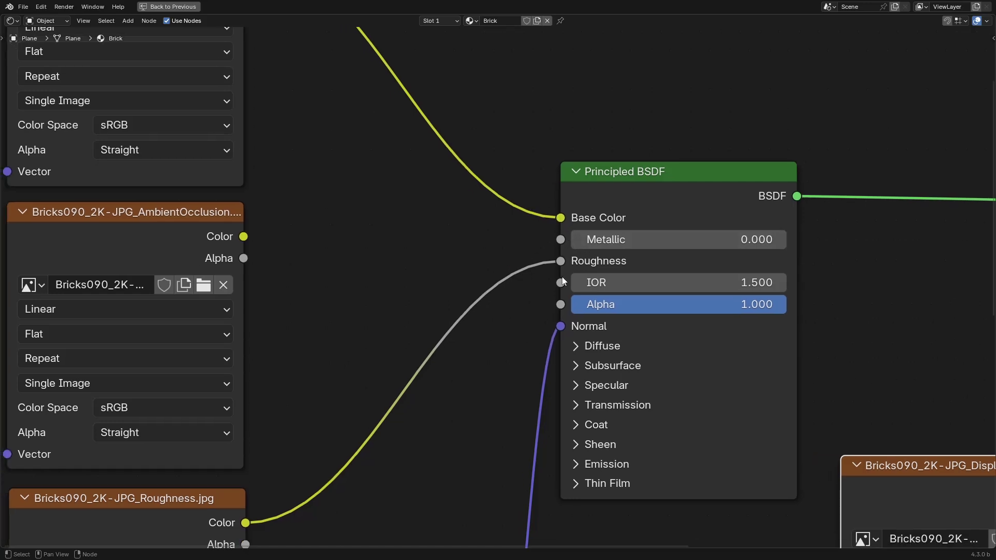
{"action": "middle_click_drag", "start_coordinate": [411, 302], "coordinate": [501, 300]}
Set the color space of the Roughness texture node to Non-Color.
{"action": "left_click", "coordinate": [341, 107]}
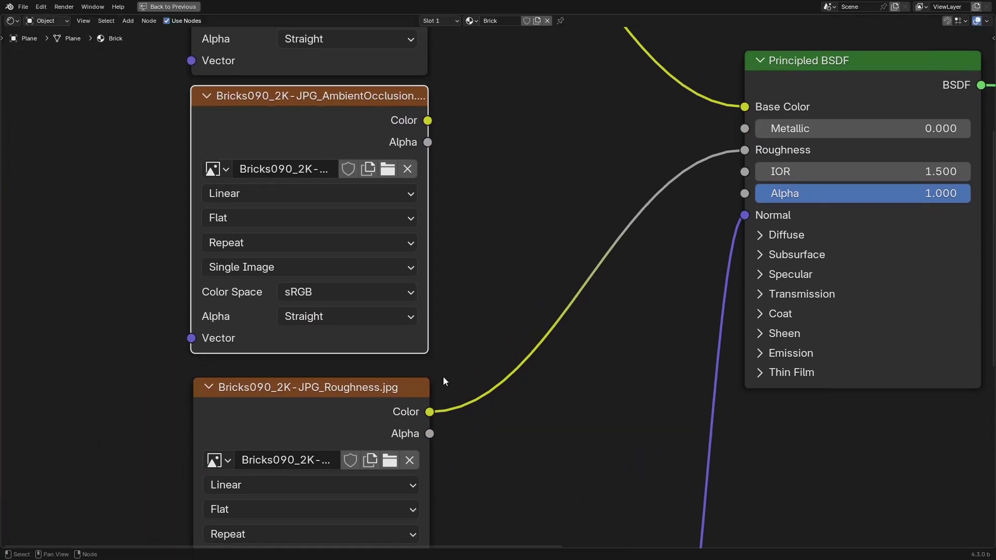
{"action": "middle_click_drag", "start_coordinate": [445, 383], "coordinate": [472, 207]}
{"action": "middle_click_drag", "start_coordinate": [448, 415], "coordinate": [454, 366]}
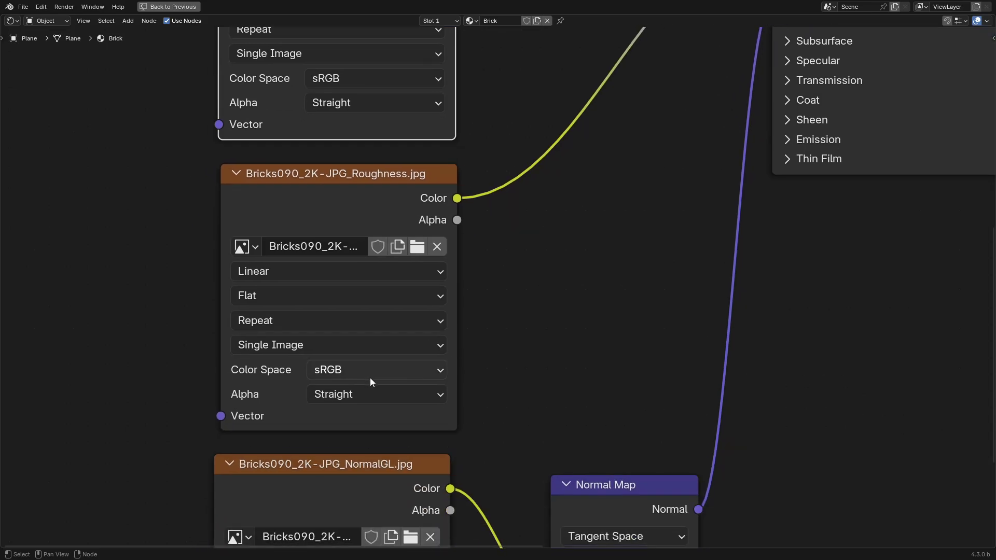
{"action": "left_click", "coordinate": [363, 369]}
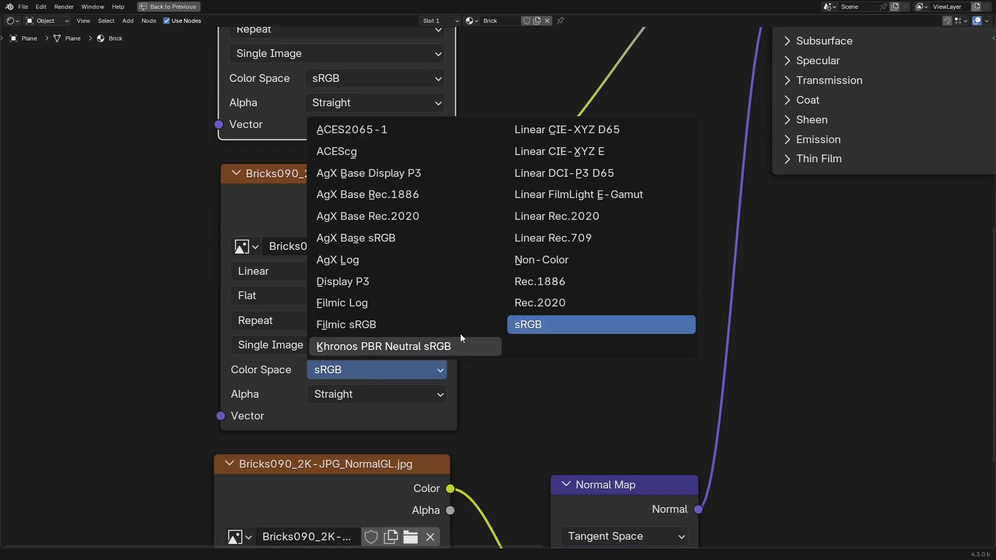
{"action": "left_click", "coordinate": [544, 264]}
{"action": "middle_click_drag", "start_coordinate": [479, 477], "coordinate": [488, 265]}
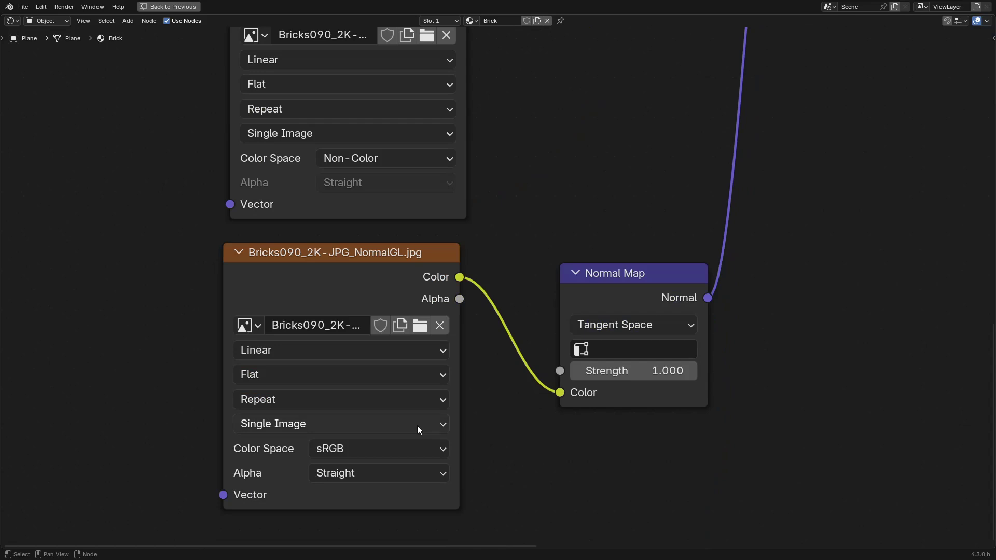
Set the NormalGL texture's color space to Non-Color and nudge its node and the Normal Map node into tidier positions.
{"action": "left_click", "coordinate": [392, 447]}
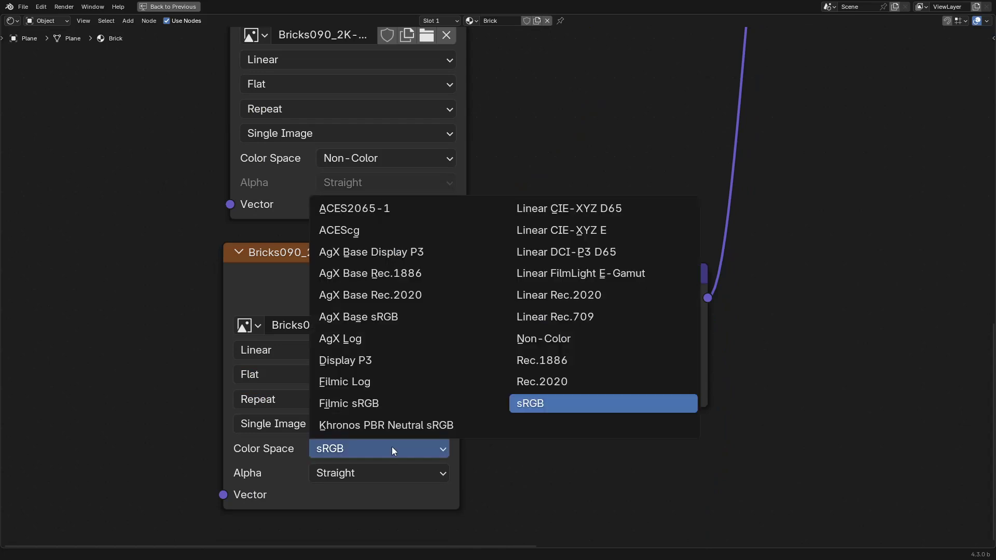
{"action": "left_click", "coordinate": [550, 340]}
{"action": "left_click_drag", "start_coordinate": [381, 251], "coordinate": [381, 262]}
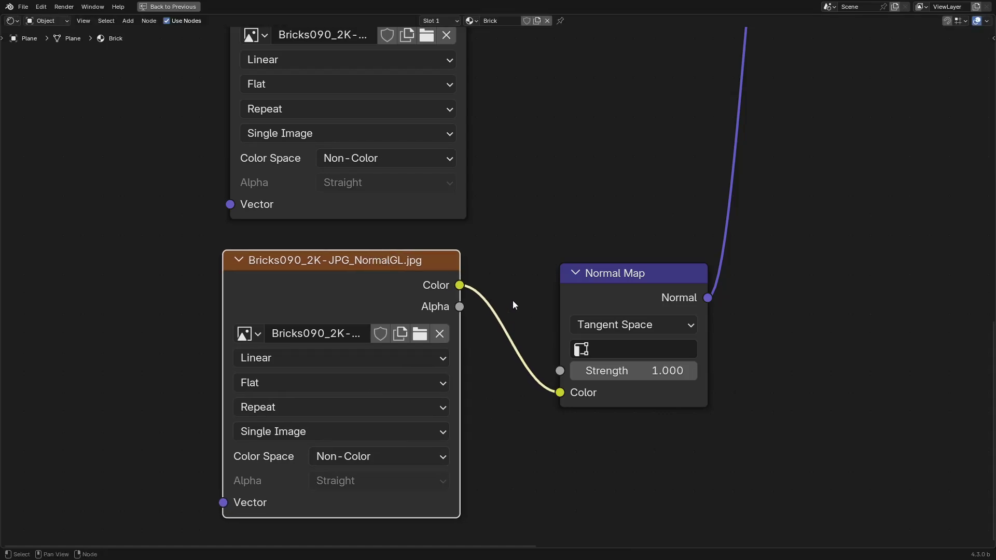
{"action": "middle_click_drag", "start_coordinate": [559, 203], "coordinate": [493, 217]}
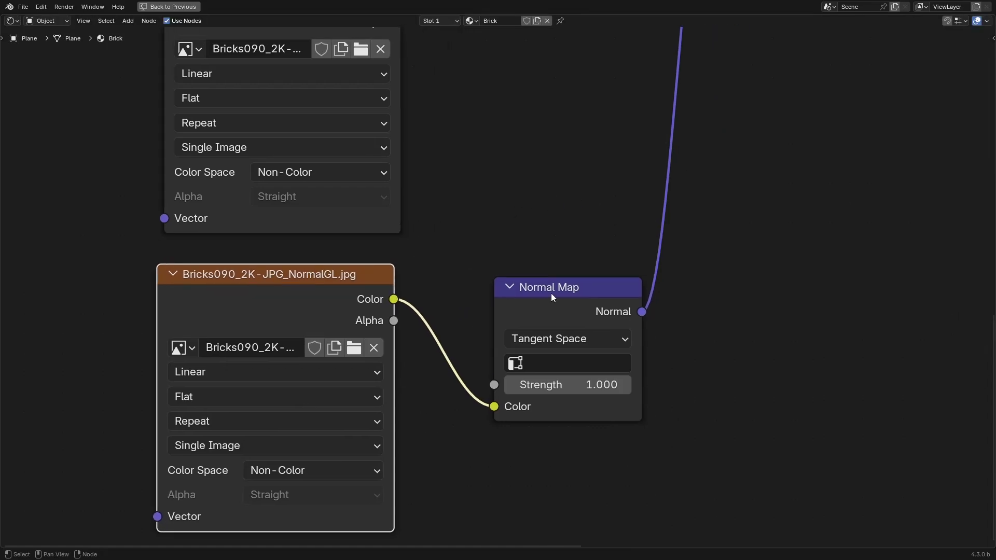
{"action": "left_click_drag", "start_coordinate": [555, 288], "coordinate": [567, 261]}
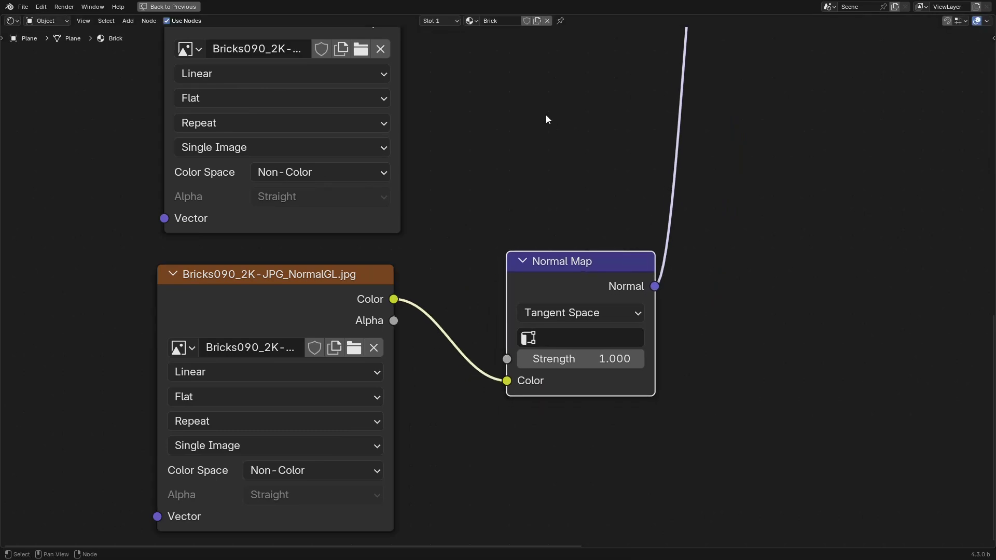
Set the color space of the Displacement texture node to Non-Color.
{"action": "middle_click_drag", "start_coordinate": [564, 50], "coordinate": [488, 337]}
{"action": "middle_click_drag", "start_coordinate": [525, 197], "coordinate": [522, 383]}
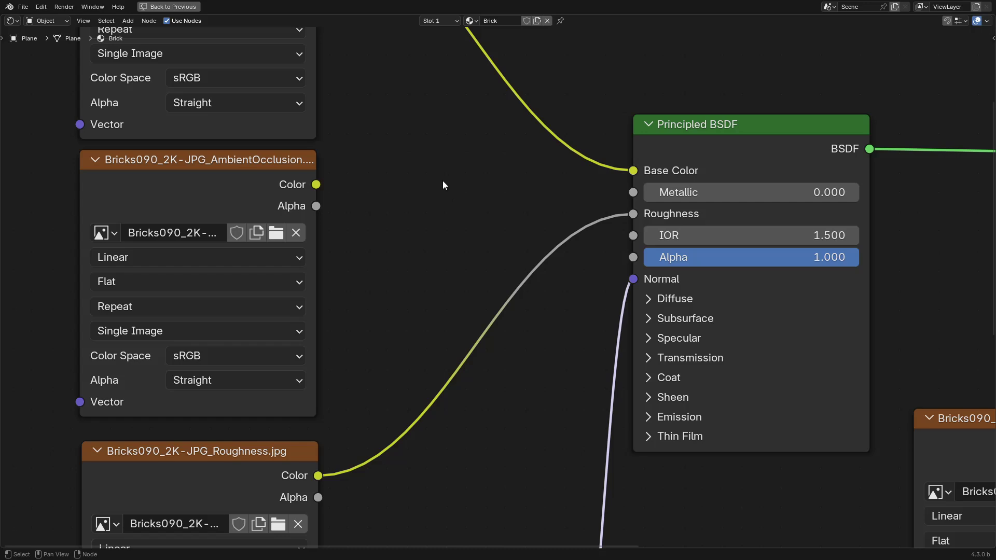
{"action": "middle_click_drag", "start_coordinate": [411, 198], "coordinate": [483, 359]}
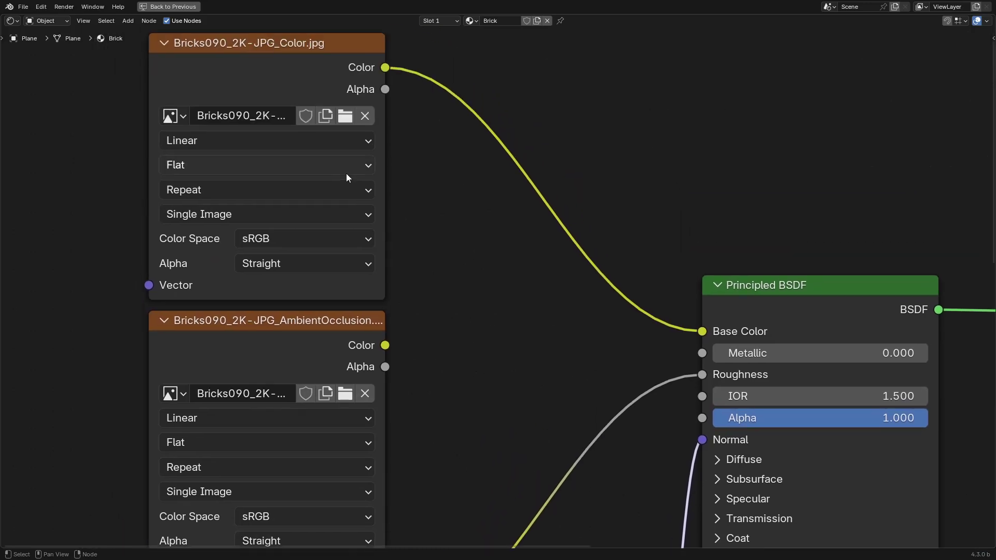
{"action": "middle_click_drag", "start_coordinate": [544, 378], "coordinate": [494, 294]}
{"action": "scroll", "coordinate": [495, 292], "scroll_direction": "down", "scroll_amount": 1}
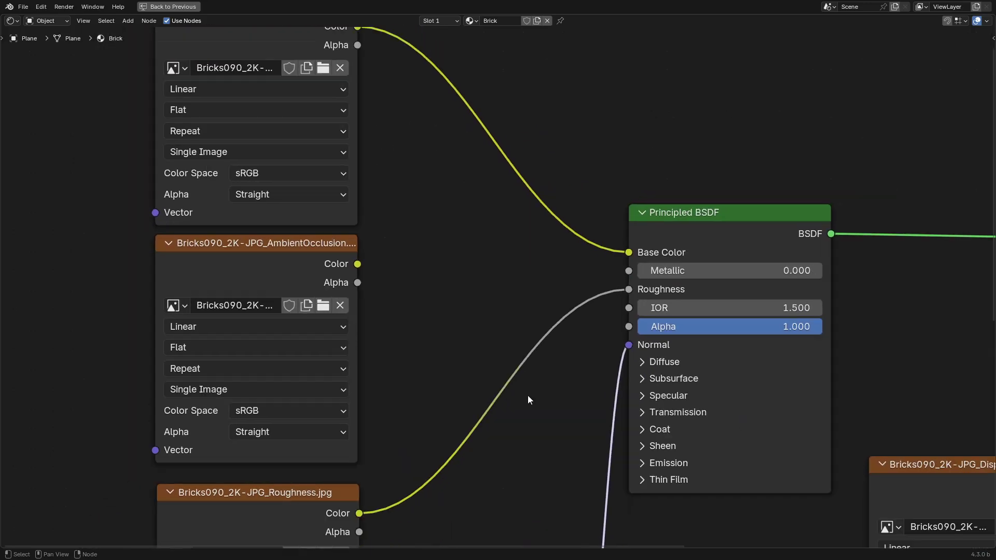
{"action": "middle_click_drag", "start_coordinate": [536, 419], "coordinate": [399, 330]}
{"action": "middle_click_drag", "start_coordinate": [561, 438], "coordinate": [561, 435]}
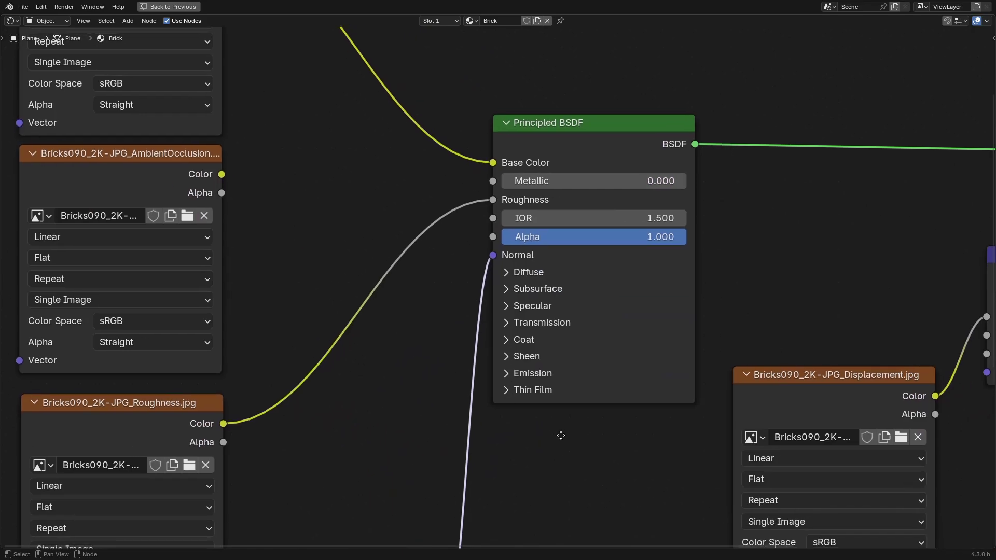
{"action": "middle_click_drag", "start_coordinate": [628, 423], "coordinate": [331, 339]}
{"action": "middle_click_drag", "start_coordinate": [686, 423], "coordinate": [599, 347]}
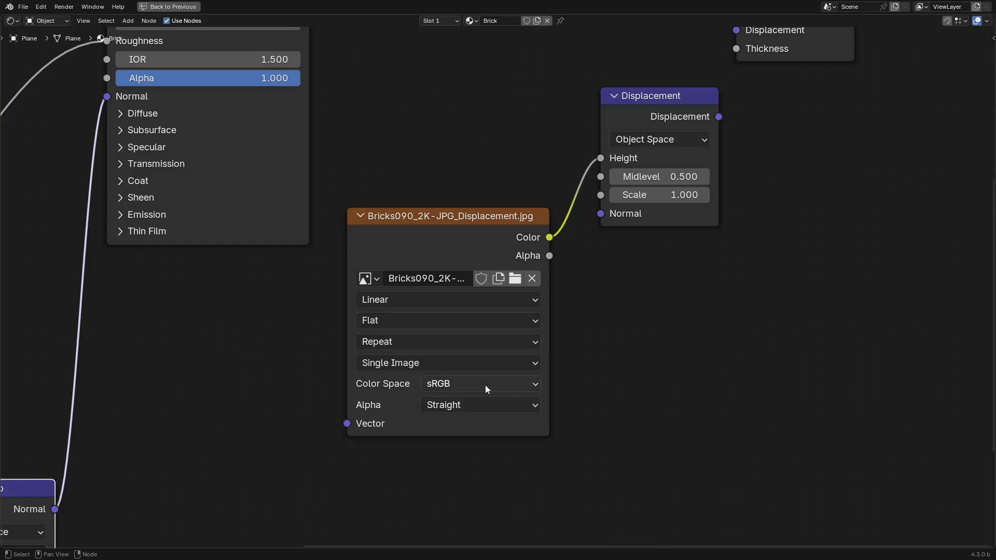
{"action": "left_click", "coordinate": [492, 386]}
{"action": "left_click", "coordinate": [643, 290]}
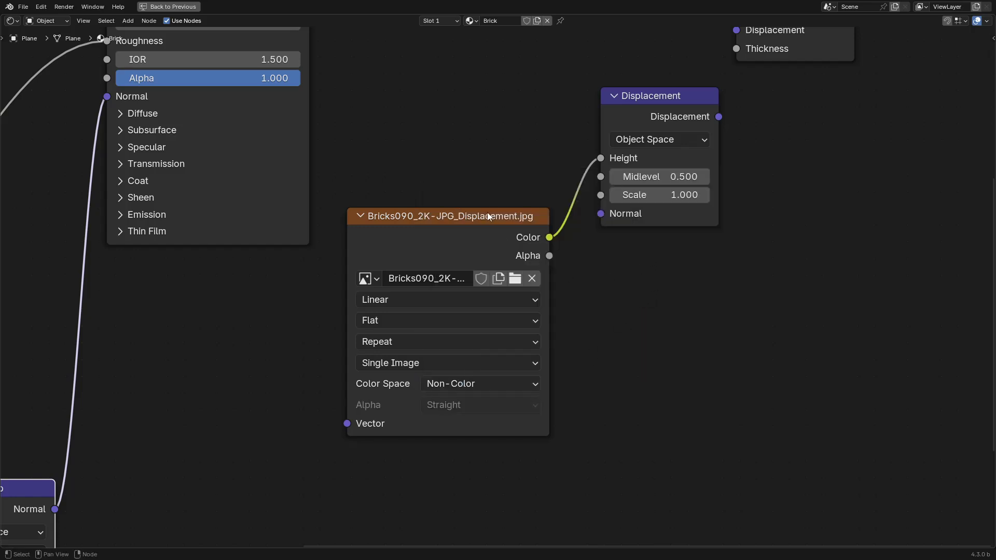
Tidy the positions of the Displacement texture, the Displacement node and the Material Output node.
{"action": "left_click_drag", "start_coordinate": [483, 219], "coordinate": [478, 234]}
{"action": "left_click_drag", "start_coordinate": [673, 94], "coordinate": [666, 94]}
{"action": "middle_click_drag", "start_coordinate": [773, 139], "coordinate": [687, 281]}
{"action": "left_click_drag", "start_coordinate": [718, 94], "coordinate": [776, 78]}
{"action": "middle_click_drag", "start_coordinate": [206, 469], "coordinate": [660, 209]}
{"action": "mouse_move", "coordinate": [609, 269]}
{"action": "middle_mouse_down"}
{"action": "mouse_move", "coordinate": [583, 269]}
{"action": "mouse_move", "coordinate": [565, 341]}
{"action": "mouse_move", "coordinate": [529, 318]}
{"action": "mouse_move", "coordinate": [529, 383]}
{"action": "middle_mouse_up"}
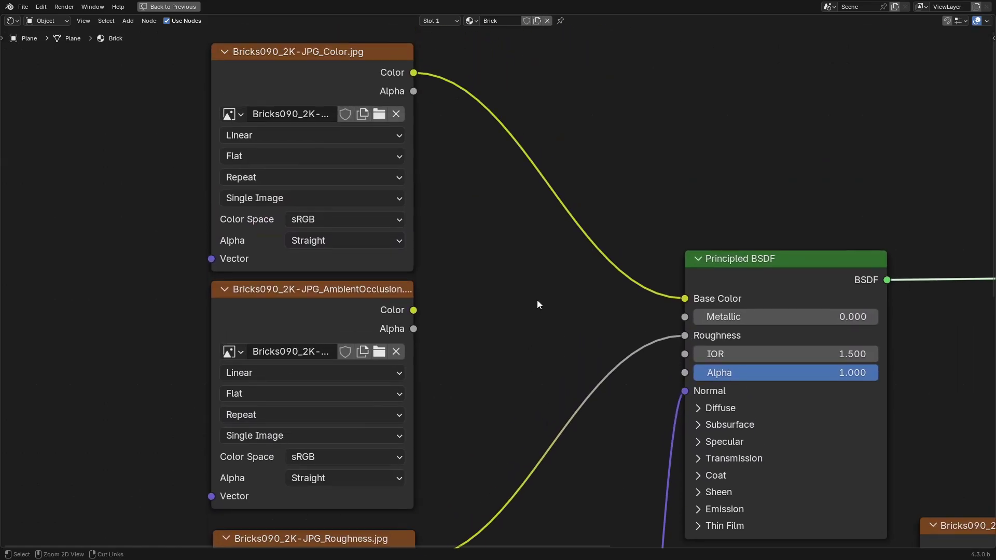
Restore the full workspace layout from the maximized node editor and view the brick plane up close.
{"action": "key", "text": "ctrl+space"}
{"action": "scroll", "coordinate": [514, 238], "scroll_direction": "up", "scroll_amount": 4}
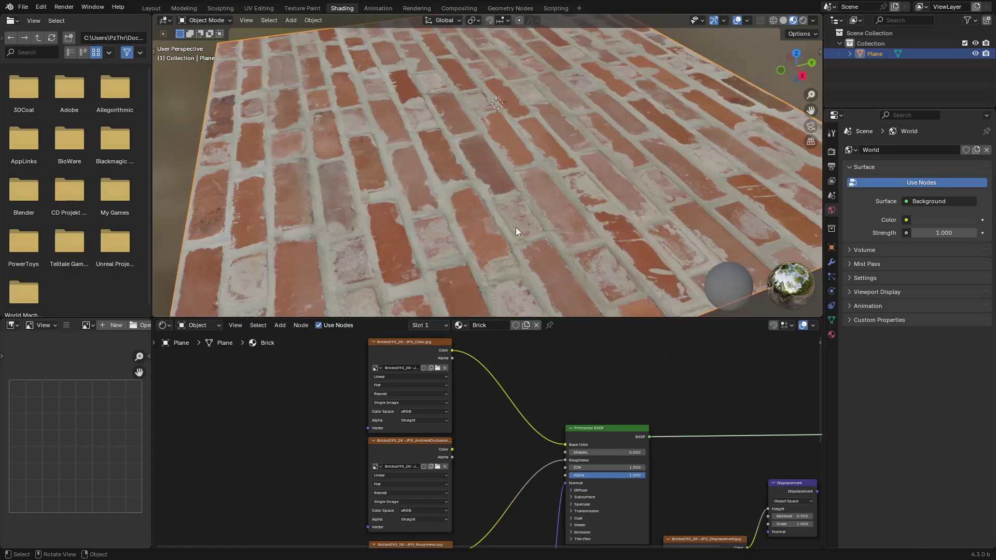
{"action": "mouse_move", "coordinate": [515, 227]}
{"action": "middle_mouse_down"}
{"action": "mouse_move", "coordinate": [502, 208]}
{"action": "mouse_move", "coordinate": [486, 207]}
{"action": "mouse_move", "coordinate": [511, 194]}
{"action": "mouse_move", "coordinate": [497, 160]}
{"action": "mouse_move", "coordinate": [538, 156]}
{"action": "mouse_move", "coordinate": [491, 173]}
{"action": "mouse_move", "coordinate": [415, 162]}
{"action": "mouse_move", "coordinate": [521, 185]}
{"action": "mouse_move", "coordinate": [643, 160]}
{"action": "middle_mouse_up"}
Try a bright indoor HDRI for the viewport's preview lighting, and switch back to the forest HDRI.
{"action": "left_click", "coordinate": [813, 21]}
{"action": "left_click", "coordinate": [801, 112]}
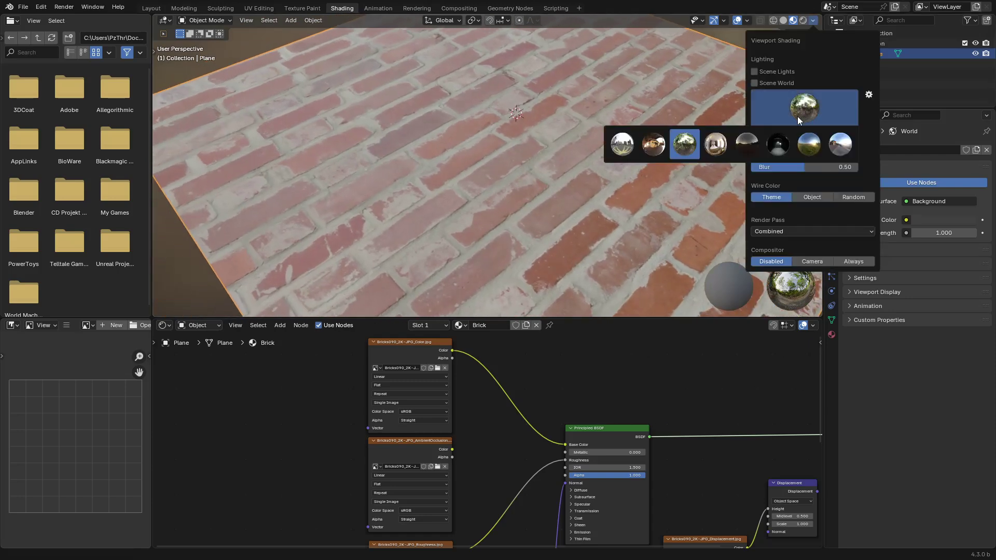
{"action": "left_click", "coordinate": [716, 144]}
{"action": "left_click", "coordinate": [792, 111]}
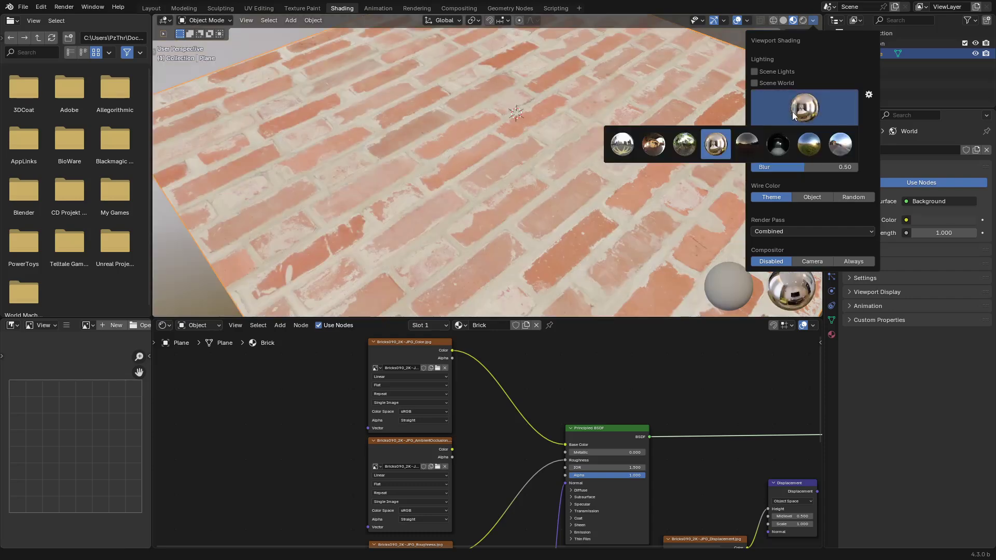
{"action": "left_click", "coordinate": [683, 146]}
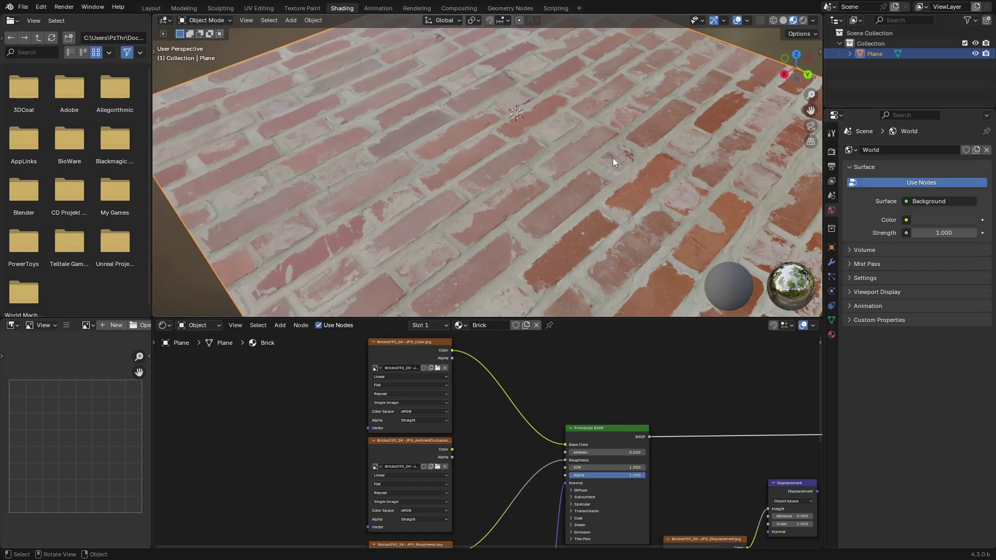
Switch the 3D viewport to Rendered shading and frame the whole brick plane.
{"action": "middle_click_drag", "start_coordinate": [583, 378], "coordinate": [543, 384]}
{"action": "middle_click_drag", "start_coordinate": [637, 459], "coordinate": [611, 346]}
{"action": "middle_click_drag", "start_coordinate": [589, 417], "coordinate": [595, 357]}
{"action": "middle_click_drag", "start_coordinate": [554, 420], "coordinate": [521, 450]}
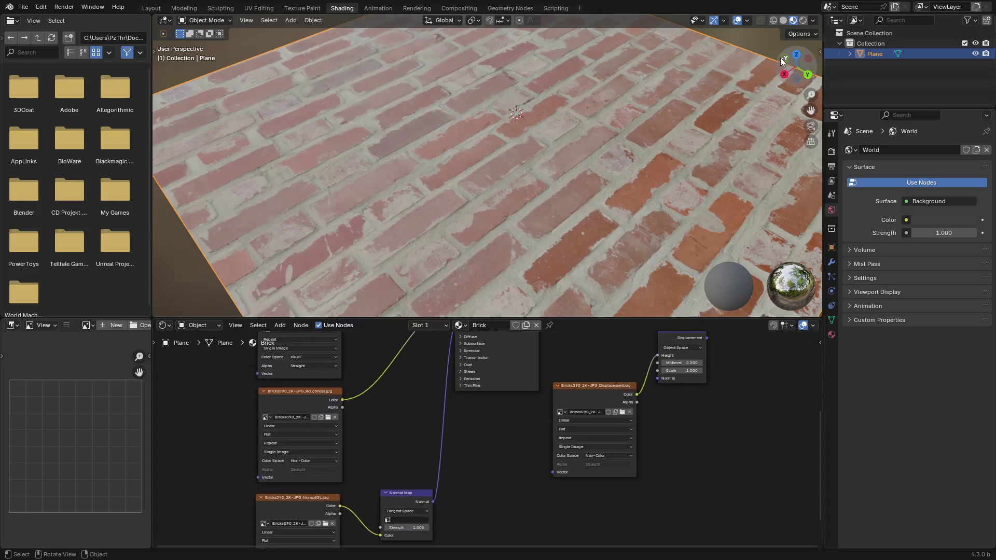
{"action": "left_click", "coordinate": [802, 21]}
{"action": "scroll", "coordinate": [620, 167], "scroll_direction": "down", "scroll_amount": 10}
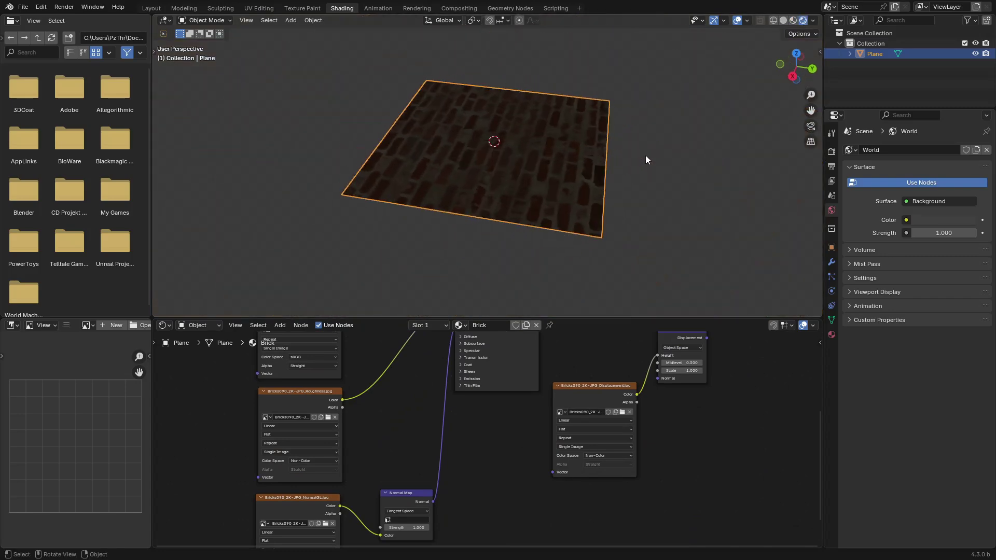
{"action": "scroll", "coordinate": [643, 140], "scroll_direction": "up", "scroll_amount": 4}
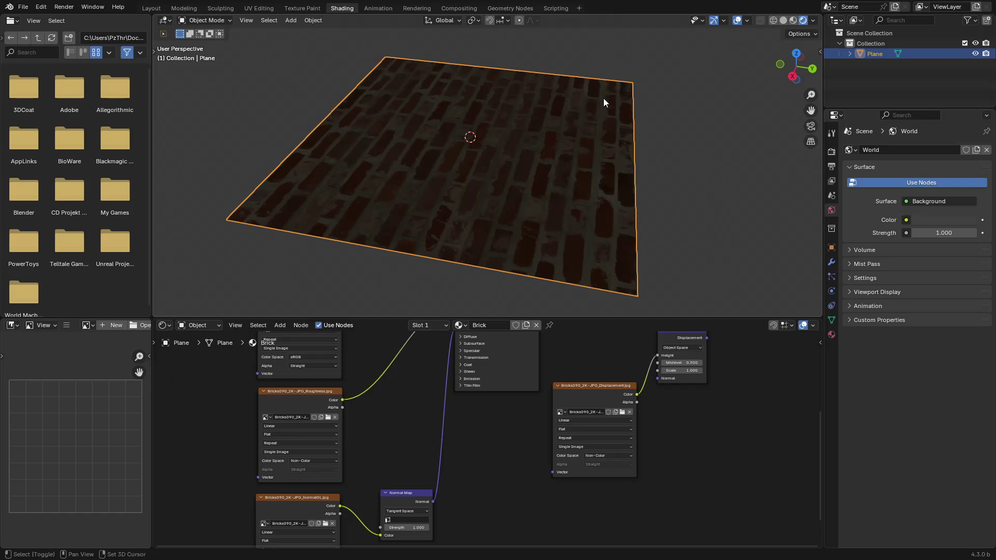
Add a point light and place it above the brick plane near its far corner.
{"action": "key", "text": "shift+a"}
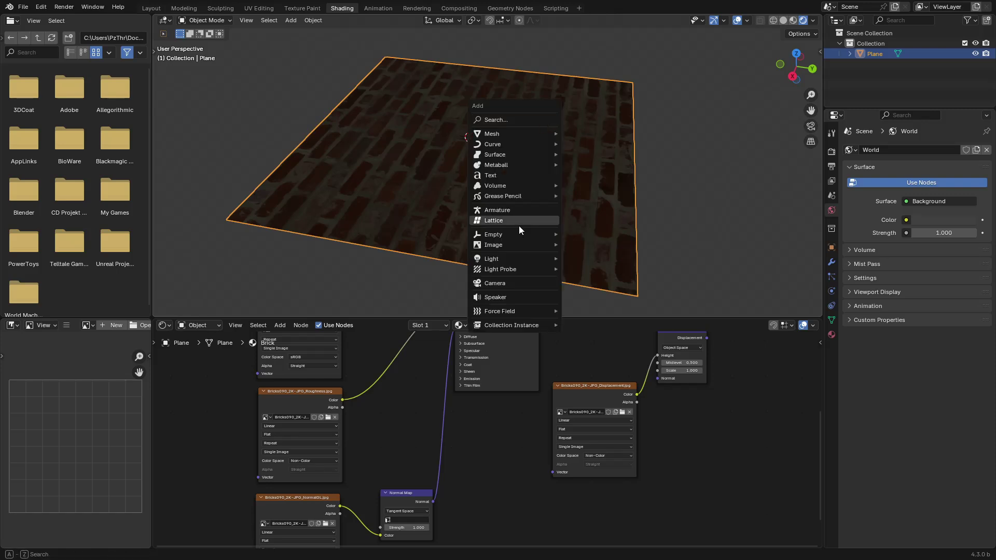
{"action": "mouse_move", "coordinate": [512, 259]}
{"action": "left_click", "coordinate": [594, 256]}
{"action": "key", "text": "g"}
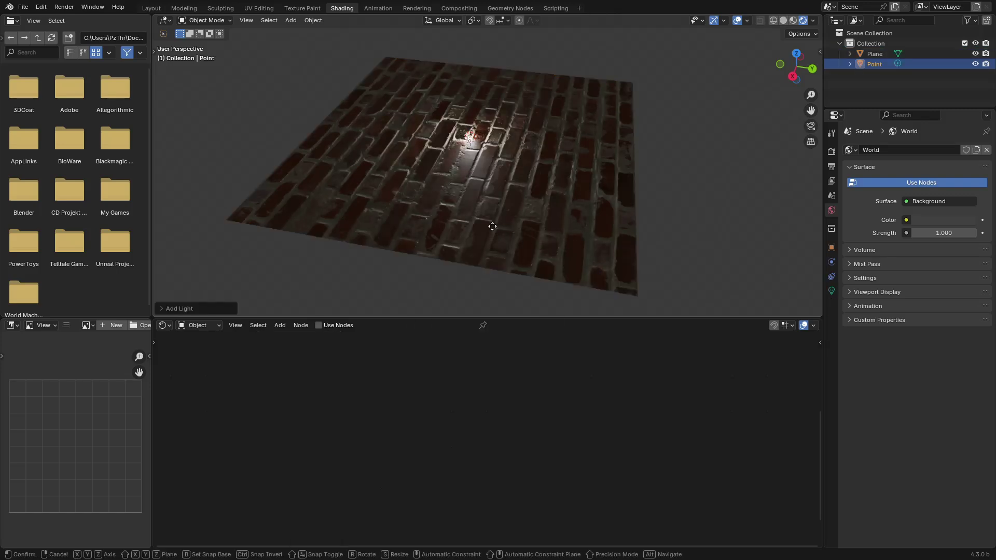
{"action": "left_click", "coordinate": [615, 119]}
{"action": "middle_click_drag", "start_coordinate": [642, 187], "coordinate": [574, 162], "text": "shift"}
{"action": "key", "text": "g"}
{"action": "left_click", "coordinate": [627, 168]}
Duplicate the point light and place the copy above the opposite side of the plane.
{"action": "key", "text": "shift+d"}
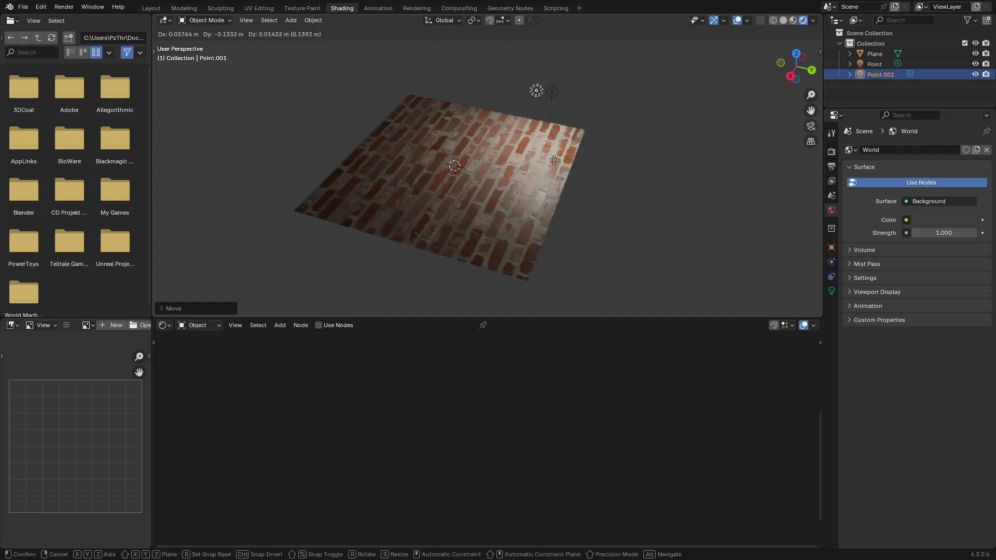
{"action": "left_click", "coordinate": [345, 249]}
{"action": "middle_click_drag", "start_coordinate": [344, 249], "coordinate": [363, 162]}
{"action": "key", "text": "g"}
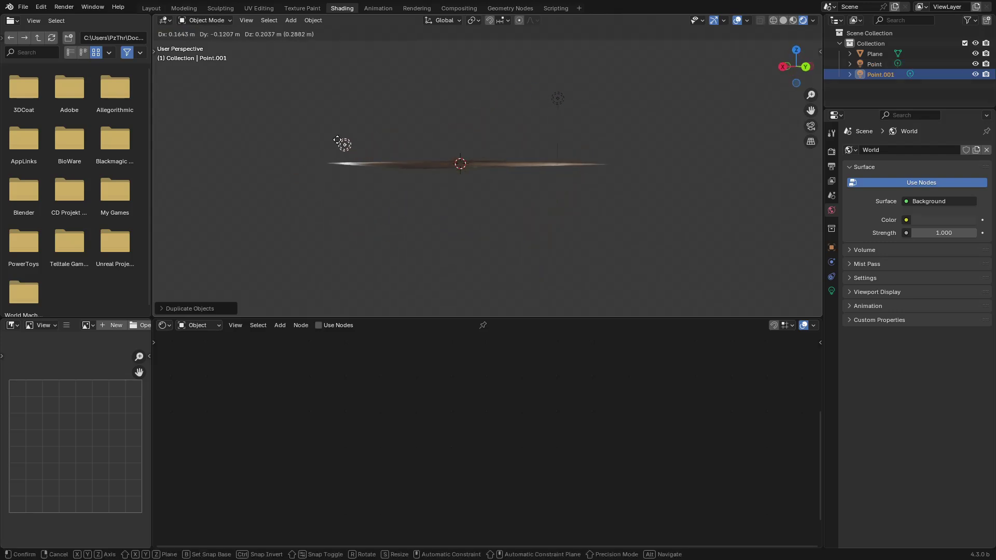
{"action": "left_click", "coordinate": [346, 107]}
{"action": "middle_click_drag", "start_coordinate": [456, 183], "coordinate": [399, 140]}
{"action": "right_click", "coordinate": [394, 137]}
{"action": "key", "text": "Escape"}
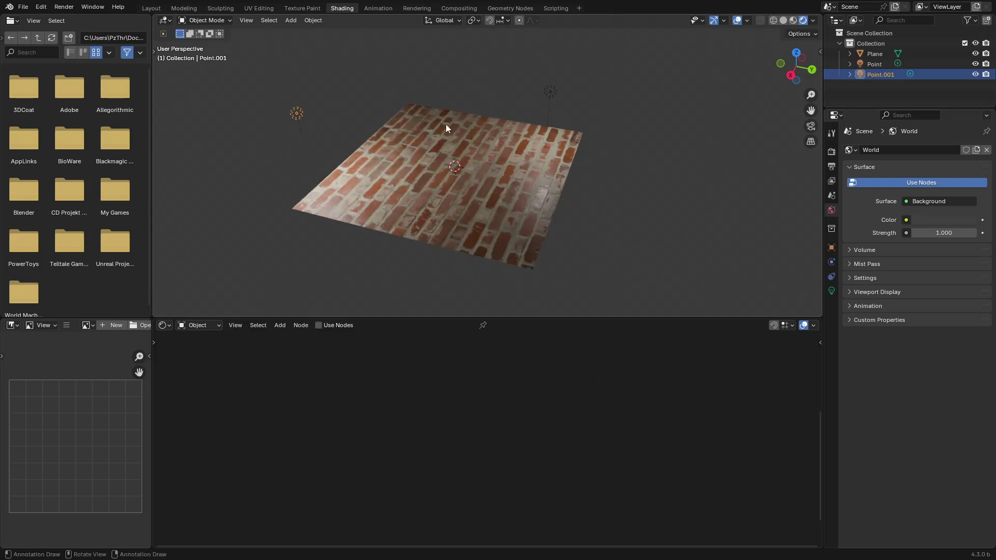
Give the duplicated point light a warm yellowish color.
{"action": "left_click", "coordinate": [550, 92]}
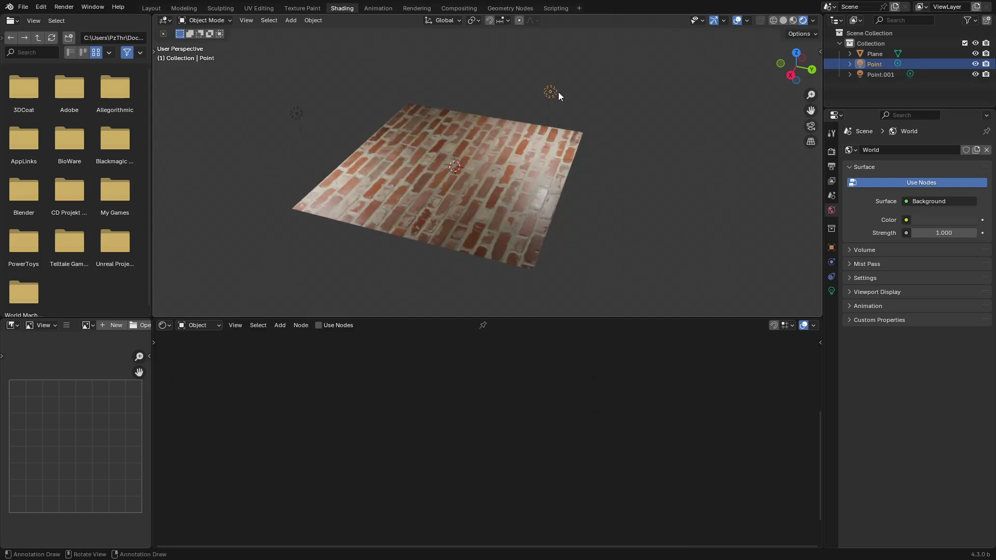
{"action": "left_click", "coordinate": [307, 157]}
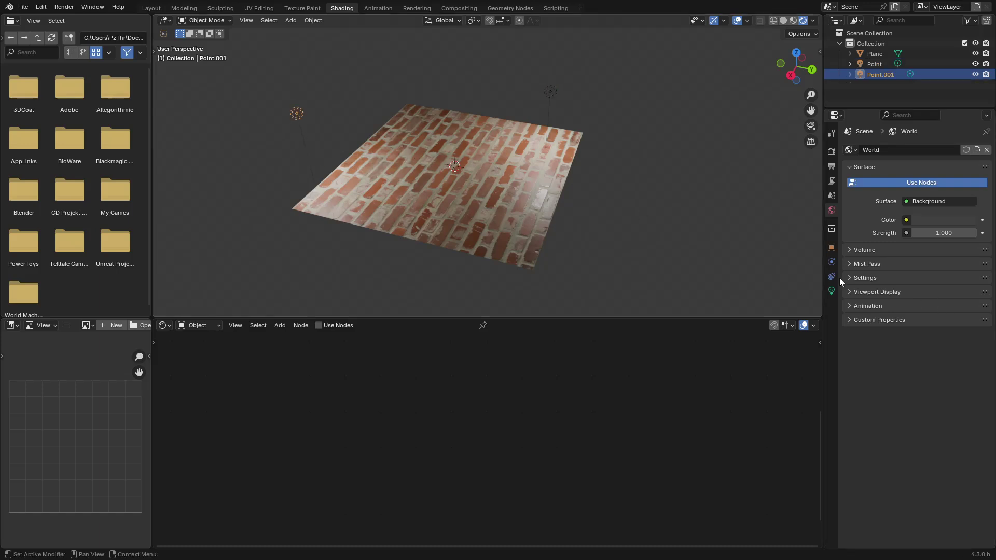
{"action": "left_click", "coordinate": [831, 290]}
{"action": "left_click", "coordinate": [939, 209]}
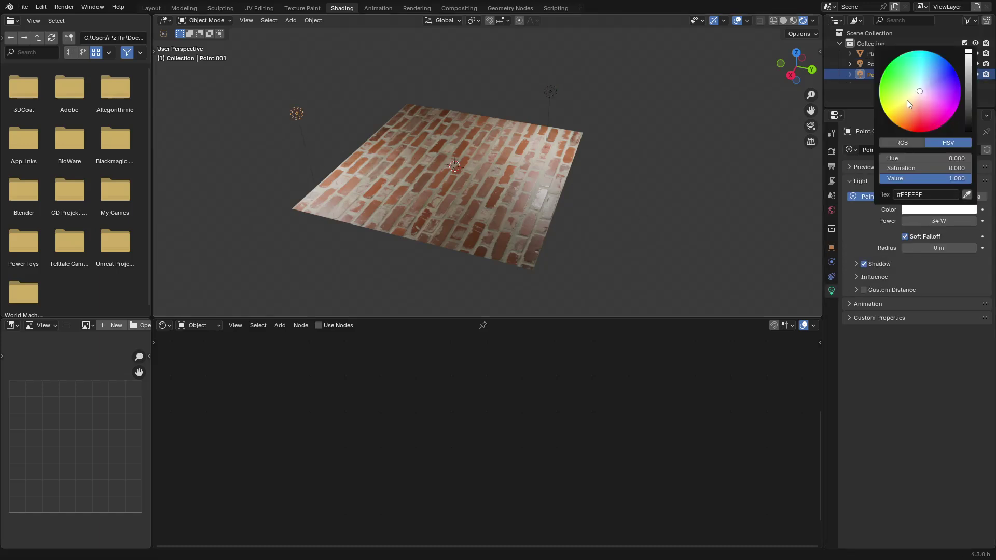
Give the original point light a pale blue color and check the lit bricks up close.
{"action": "left_click", "coordinate": [551, 91]}
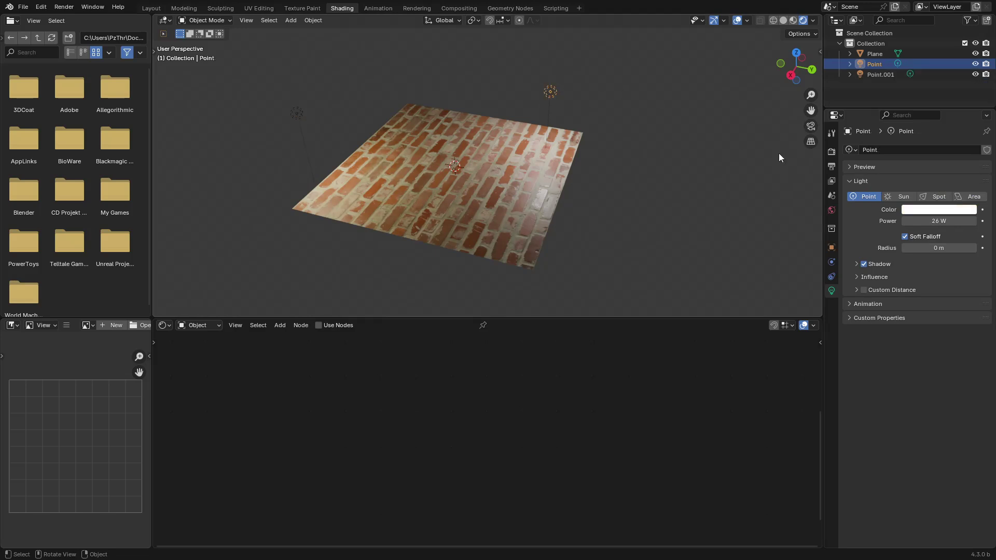
{"action": "left_click", "coordinate": [917, 208]}
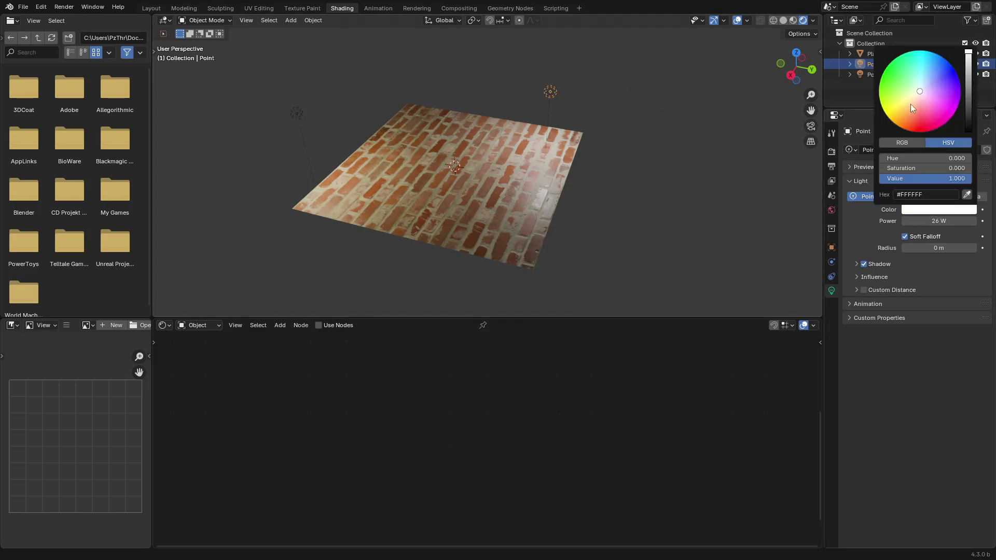
{"action": "left_click", "coordinate": [926, 80]}
{"action": "scroll", "coordinate": [573, 176], "scroll_direction": "up", "scroll_amount": 10}
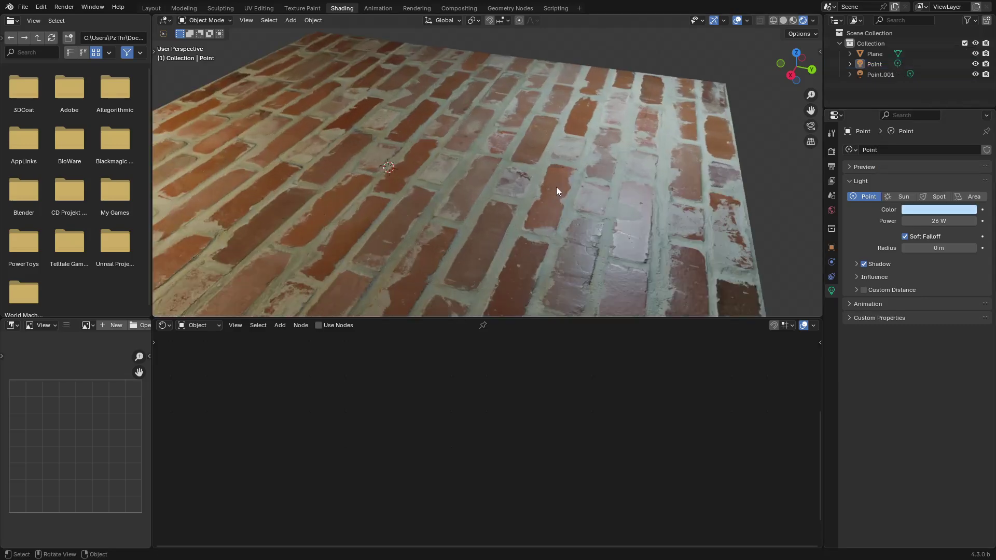
{"action": "middle_click_drag", "start_coordinate": [497, 176], "coordinate": [550, 163], "text": "shift"}
{"action": "key", "text": "ctrl+space"}
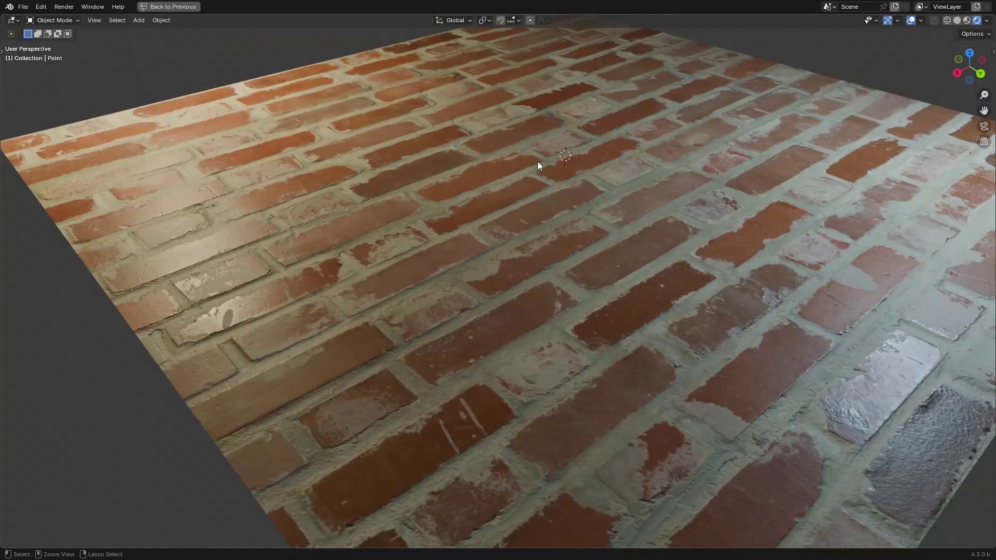
{"action": "key", "text": "ctrl+space"}
Set the Normal Map node's strength to 5 in the plane's Brick material and inspect the surface relief up close.
{"action": "left_click", "coordinate": [553, 232]}
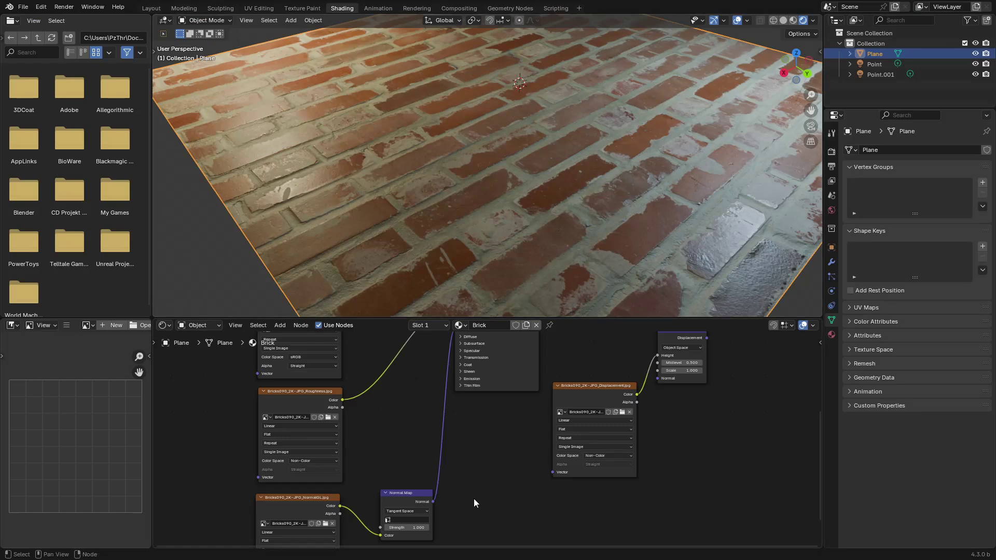
{"action": "middle_click_drag", "start_coordinate": [474, 499], "coordinate": [420, 388]}
{"action": "left_click", "coordinate": [406, 363]}
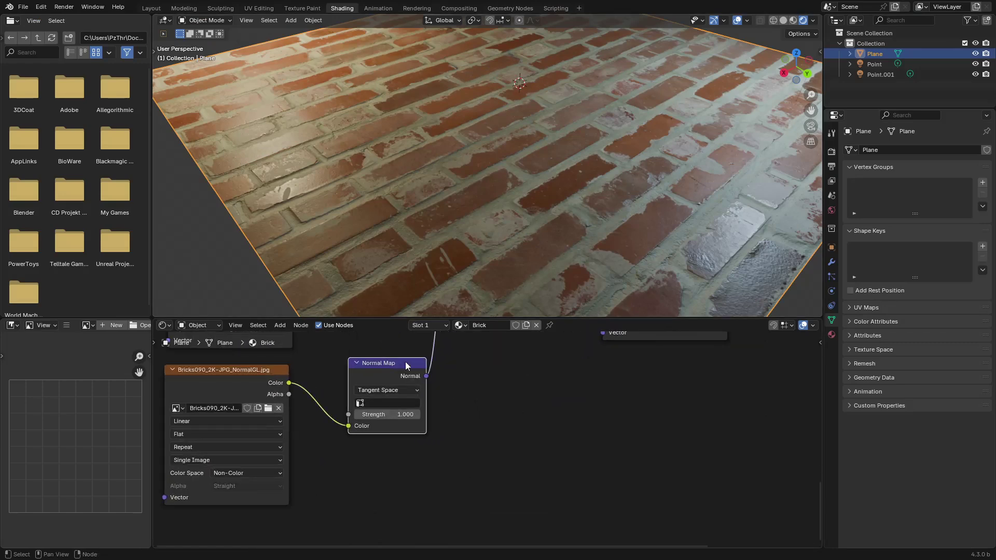
{"action": "left_click", "coordinate": [396, 410]}
{"action": "type", "text": "5"}
{"action": "key", "text": "Return"}
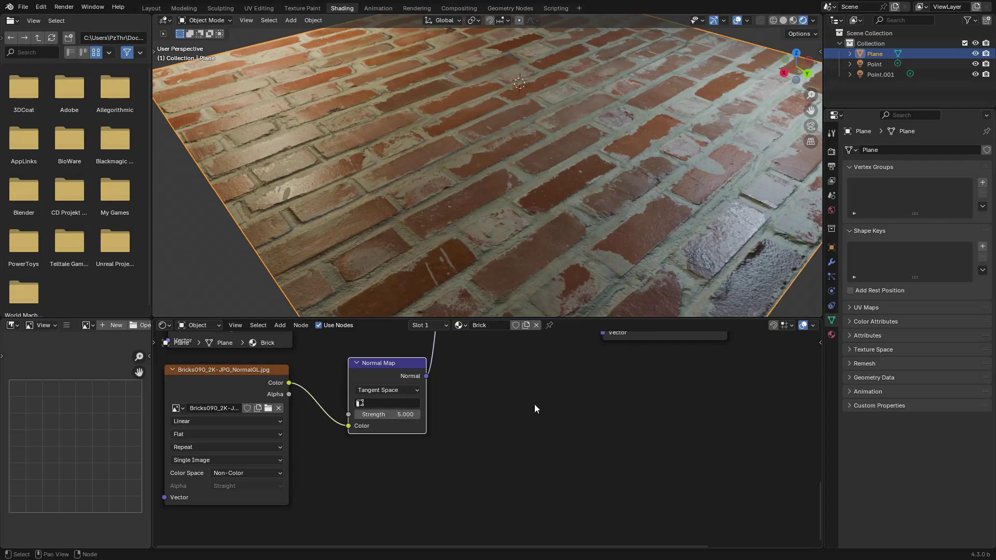
{"action": "scroll", "coordinate": [471, 161], "scroll_direction": "up", "scroll_amount": 2}
{"action": "middle_click_drag", "start_coordinate": [471, 162], "coordinate": [562, 125]}
{"action": "scroll", "coordinate": [486, 184], "scroll_direction": "up", "scroll_amount": 2}
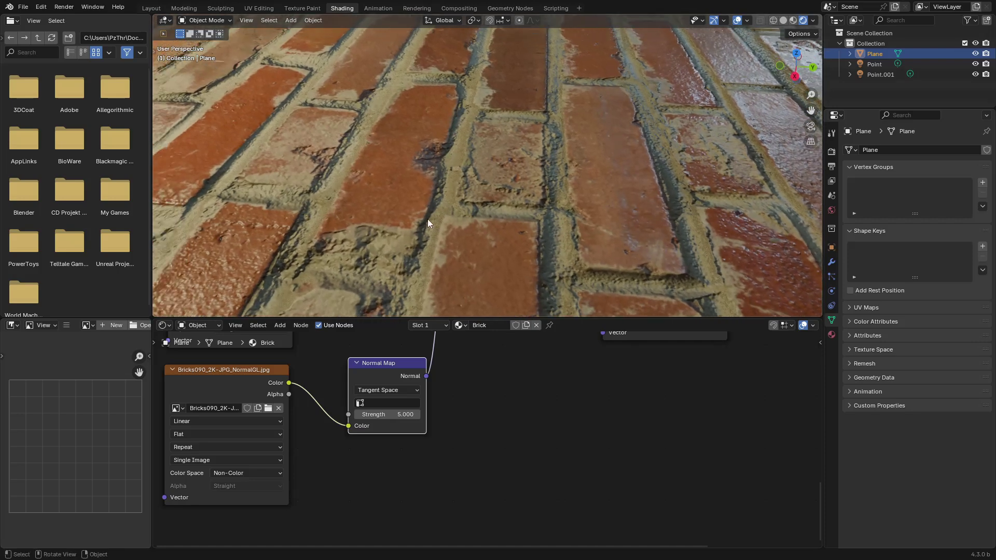
{"action": "middle_click_drag", "start_coordinate": [448, 207], "coordinate": [418, 190]}
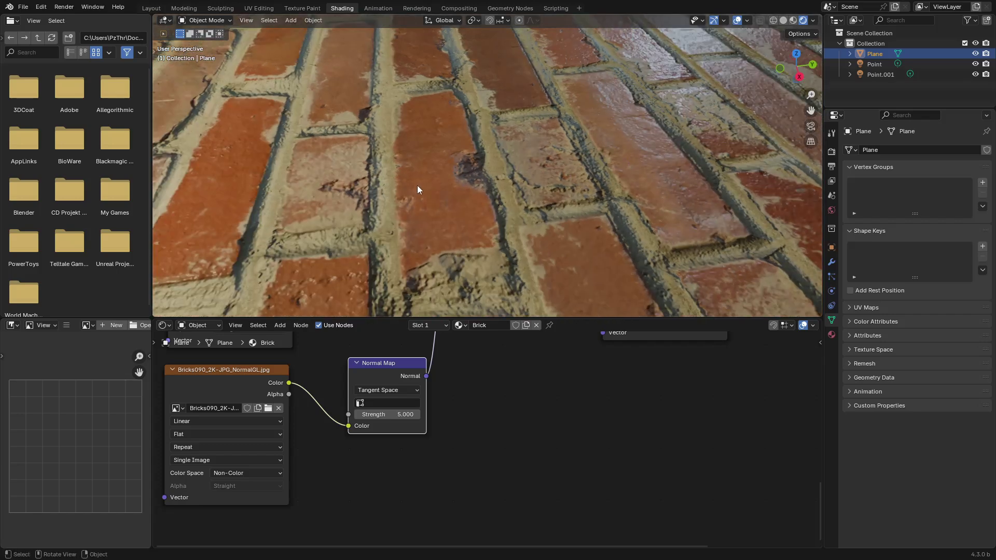
Replace the image in the normal texture node with Bricks090_2K-JPG_NormalDX.jpg.
{"action": "middle_click_drag", "start_coordinate": [433, 437], "coordinate": [627, 425]}
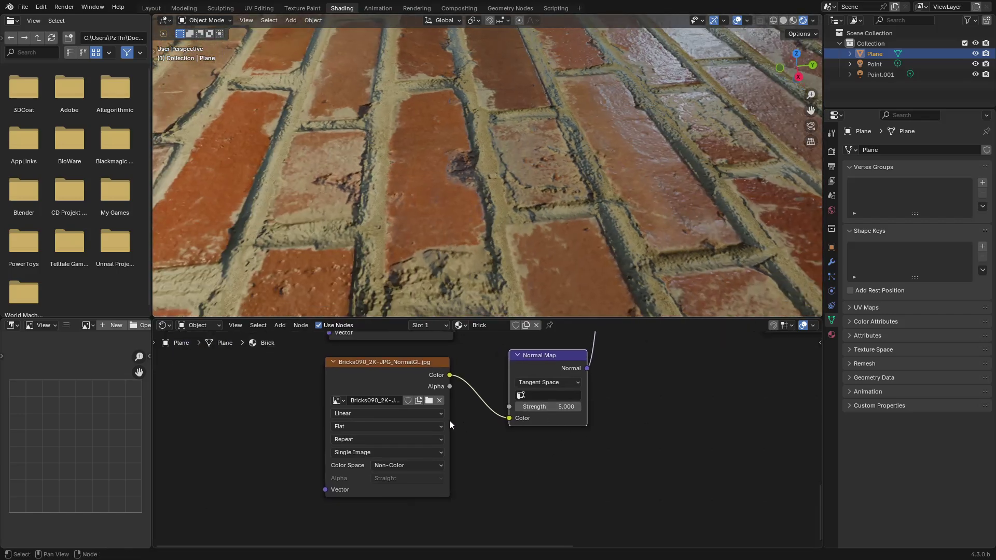
{"action": "left_click", "coordinate": [429, 401]}
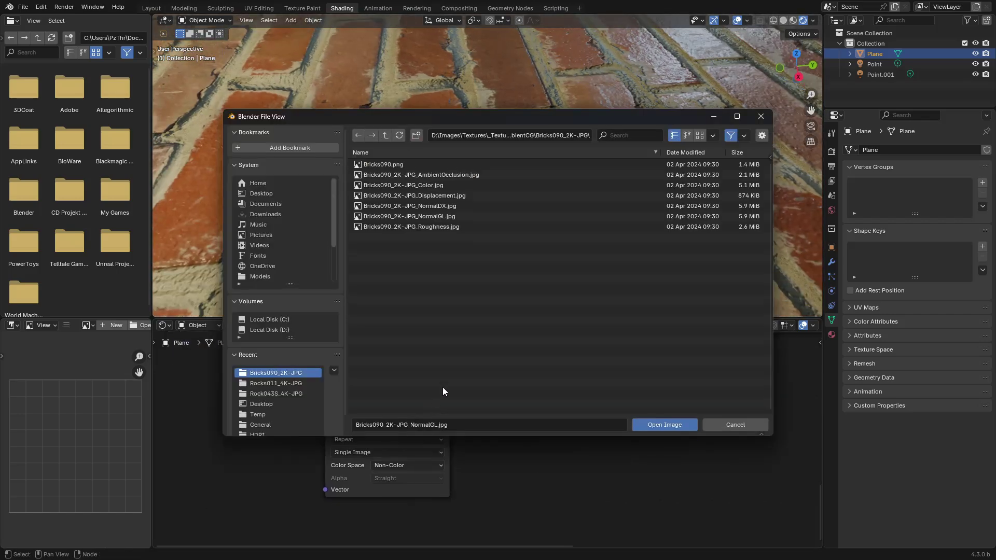
{"action": "left_click", "coordinate": [448, 207]}
{"action": "double_click", "coordinate": [448, 207]}
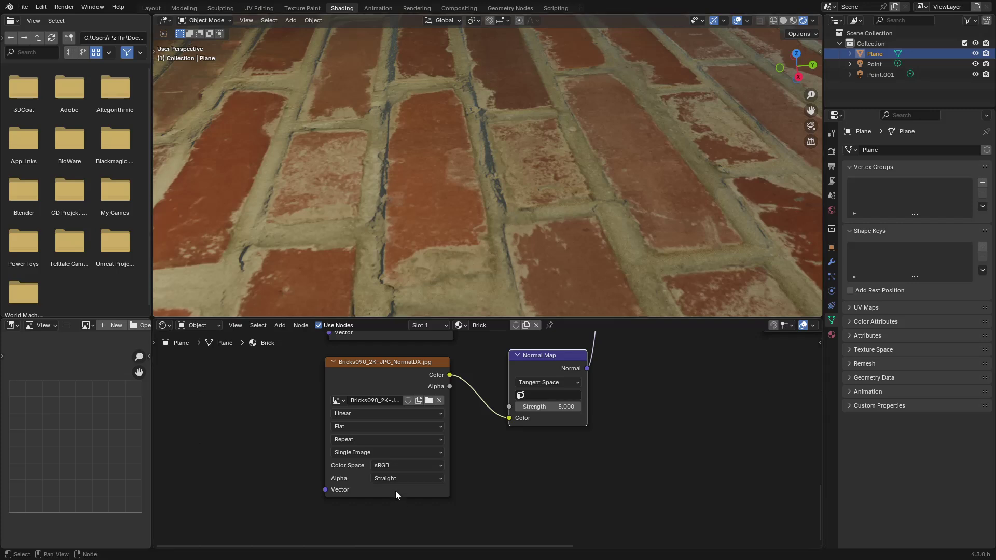
Set the NormalDX texture's color space to Non-Color and check how the brick relief is shaded.
{"action": "left_click", "coordinate": [402, 467]}
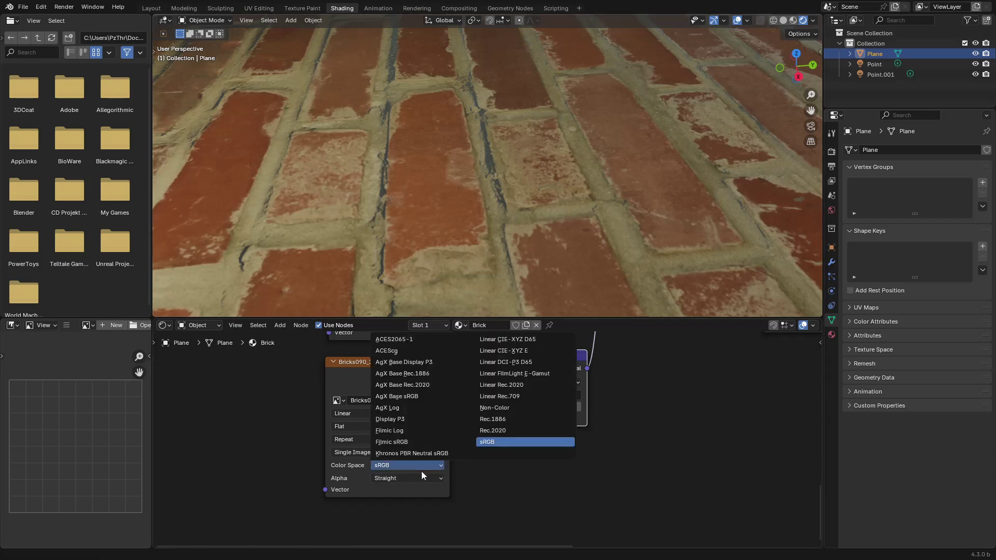
{"action": "left_click", "coordinate": [421, 471]}
{"action": "left_click", "coordinate": [411, 466]}
{"action": "left_click", "coordinate": [495, 407]}
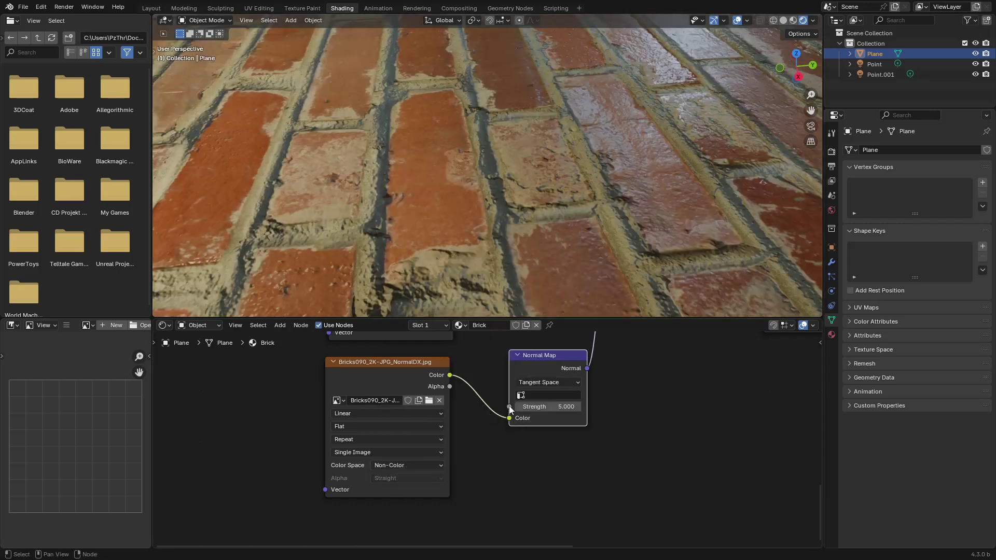
{"action": "middle_click_drag", "start_coordinate": [459, 169], "coordinate": [428, 143], "text": "shift"}
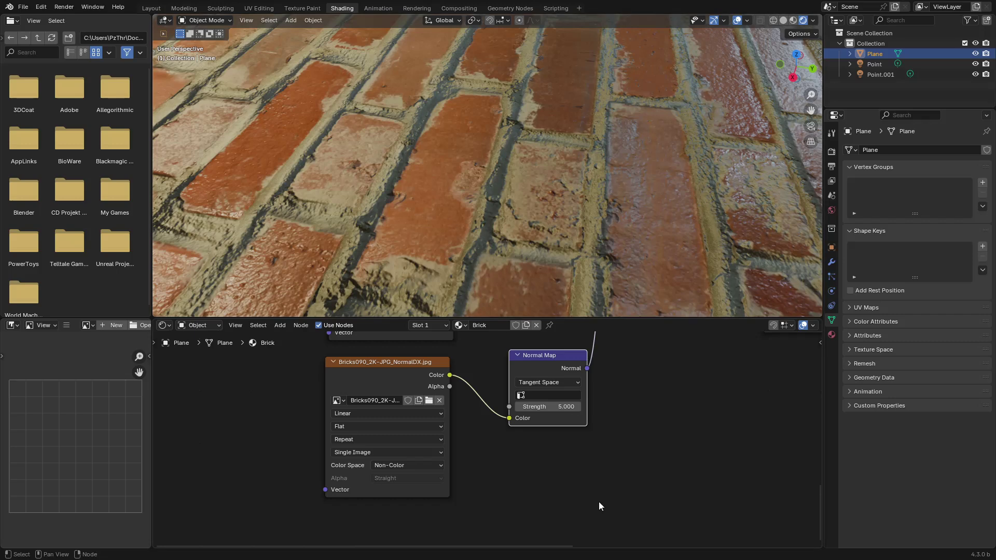
Spread the NormalDX texture and Normal Map nodes apart and insert an RGB Curves node into the link between them.
{"action": "left_click_drag", "start_coordinate": [399, 362], "coordinate": [305, 406]}
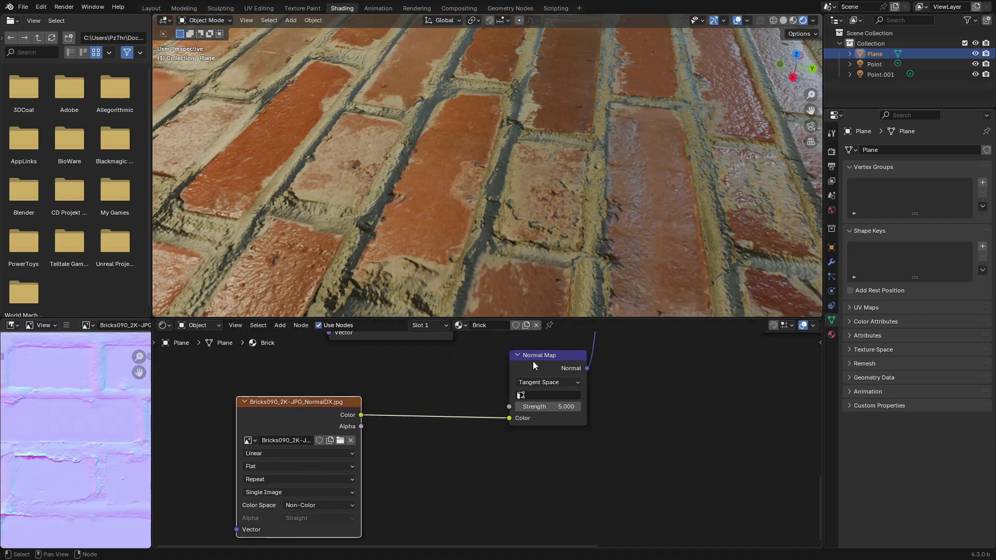
{"action": "left_click_drag", "start_coordinate": [539, 356], "coordinate": [572, 356]}
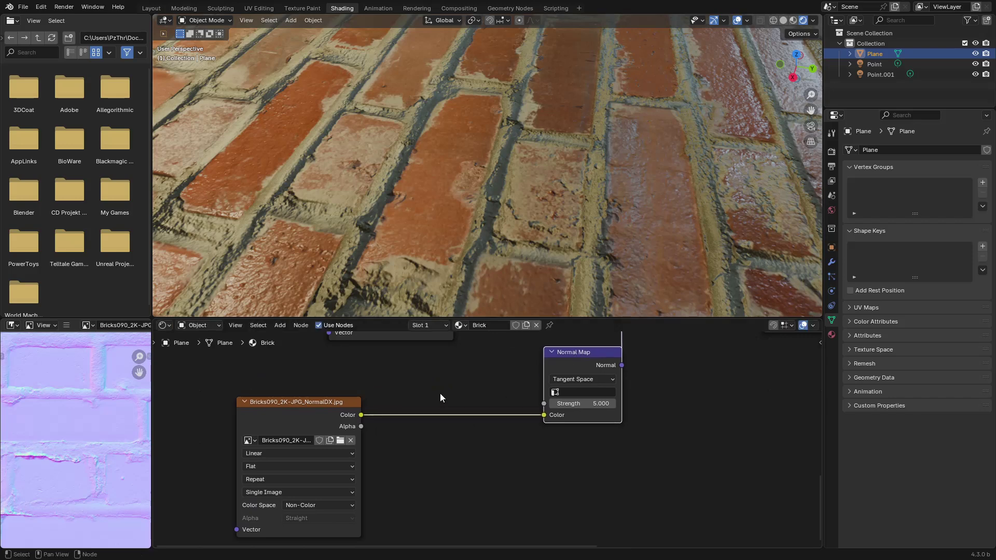
{"action": "left_click", "coordinate": [440, 394]}
{"action": "scroll", "coordinate": [481, 446], "scroll_direction": "up", "scroll_amount": 1}
{"action": "scroll", "coordinate": [457, 419], "scroll_direction": "up", "scroll_amount": 1}
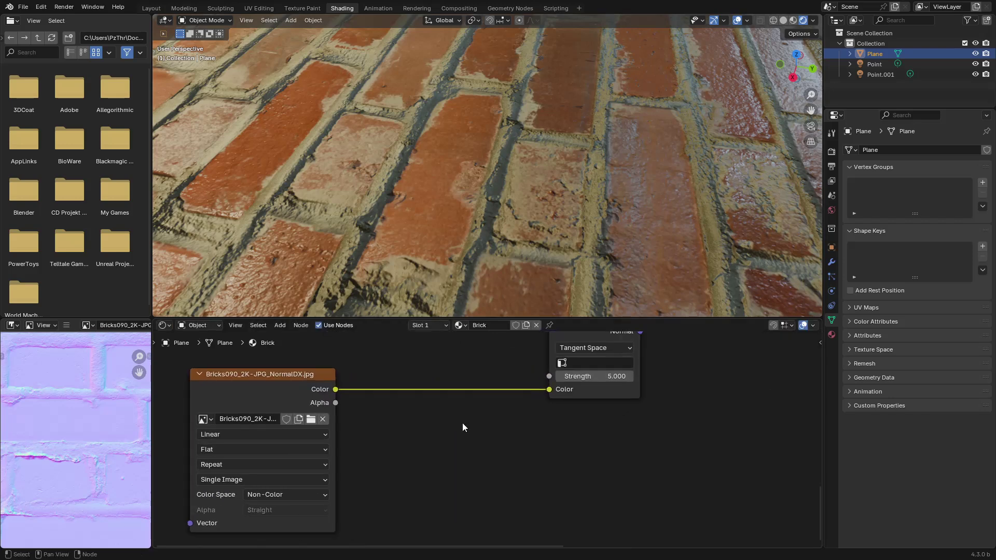
{"action": "key", "text": "shift+a"}
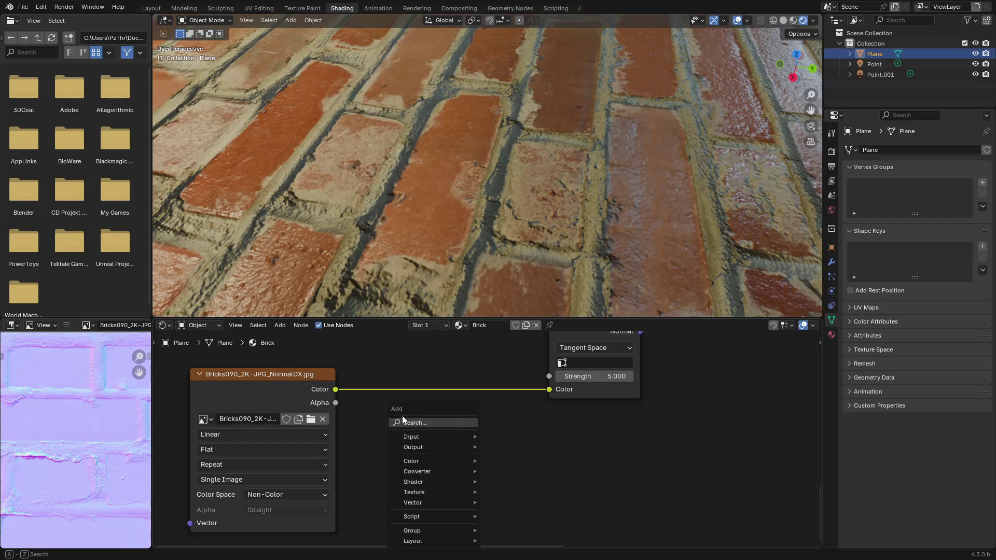
{"action": "mouse_move", "coordinate": [441, 459]}
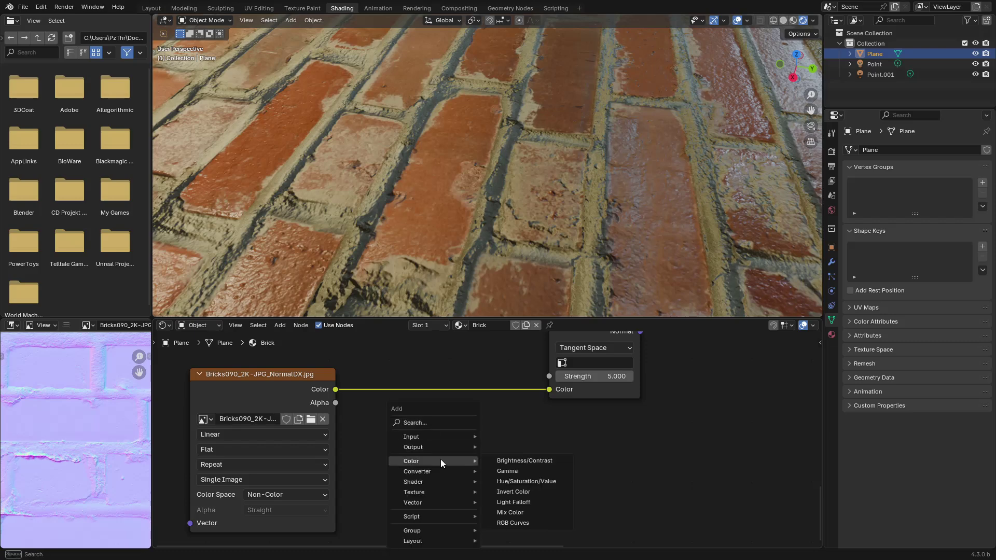
{"action": "left_click", "coordinate": [526, 523]}
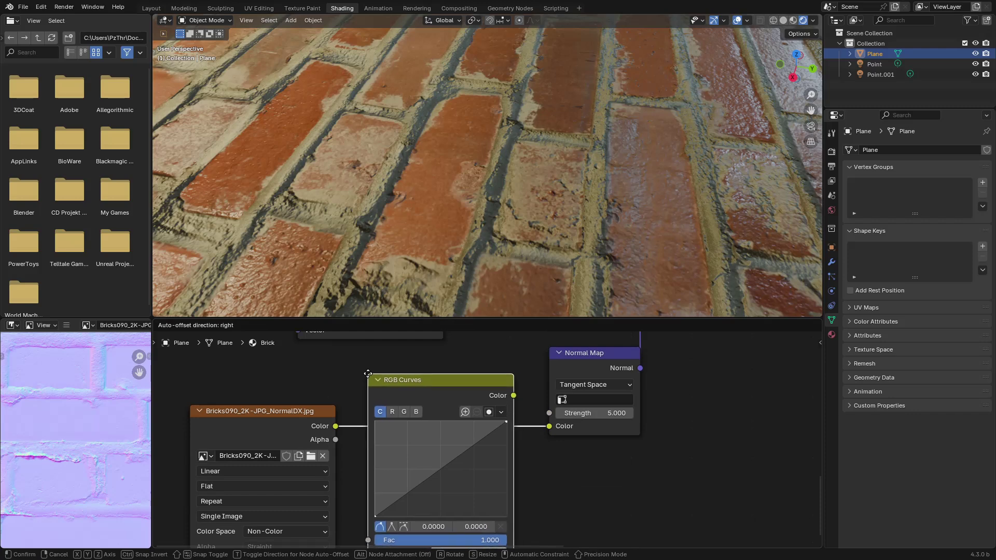
{"action": "left_click", "coordinate": [367, 374]}
Invert the green channel in the RGB Curves node so it runs from full to zero, and inspect the brick relief.
{"action": "scroll", "coordinate": [514, 440], "scroll_direction": "down", "scroll_amount": 2, "text": "shift"}
{"action": "left_click", "coordinate": [404, 380]}
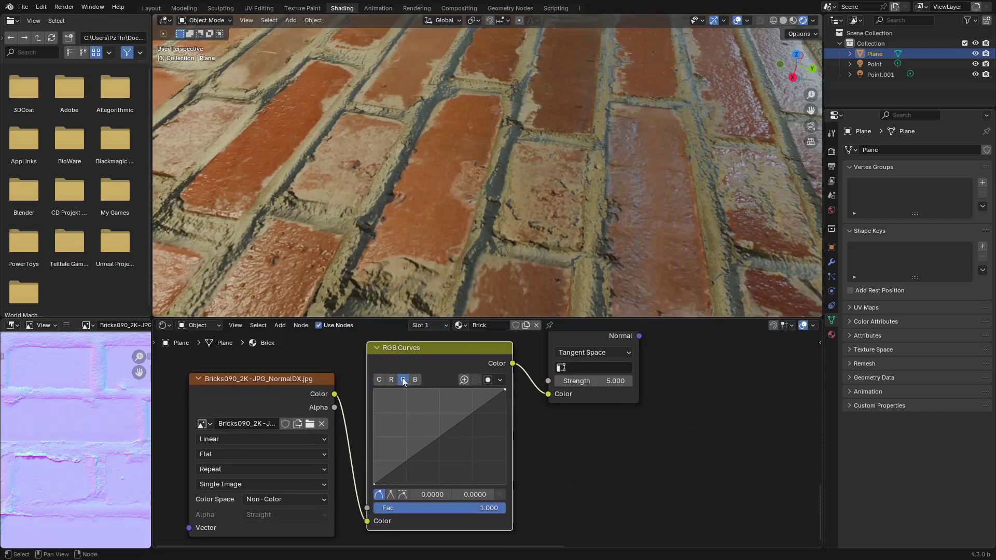
{"action": "left_click_drag", "start_coordinate": [375, 483], "coordinate": [505, 483]}
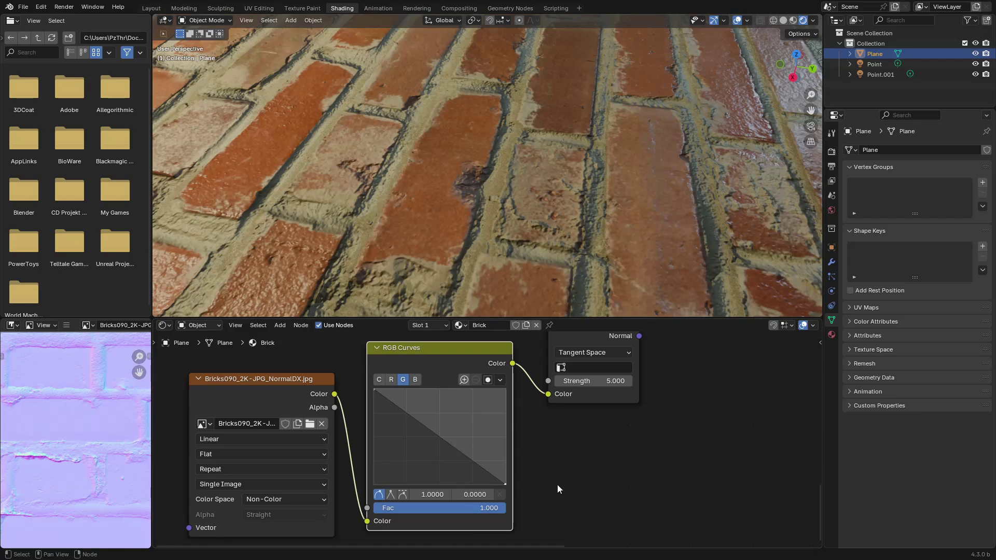
{"action": "middle_click_drag", "start_coordinate": [544, 450], "coordinate": [504, 482]}
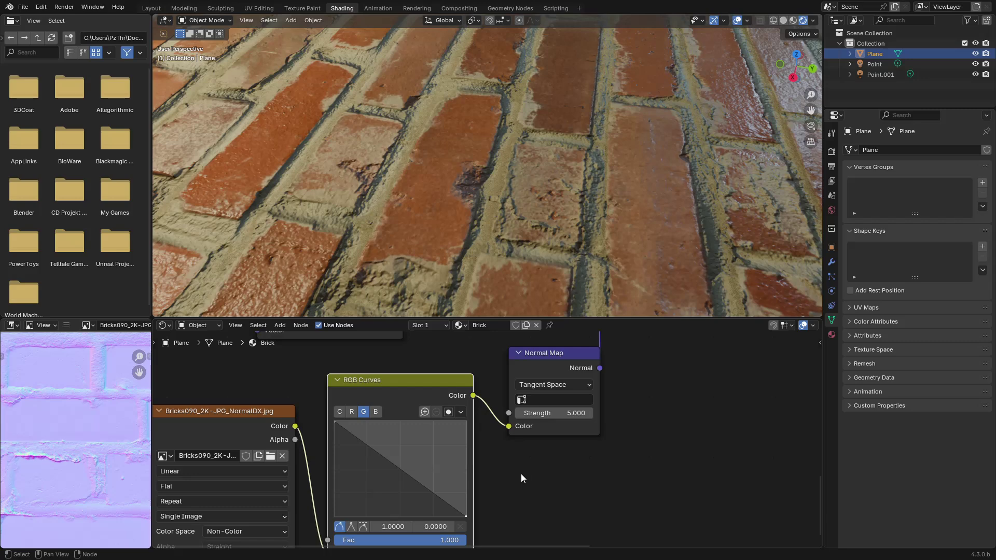
{"action": "middle_click_drag", "start_coordinate": [593, 197], "coordinate": [443, 132]}
{"action": "scroll", "coordinate": [488, 435], "scroll_direction": "down", "scroll_amount": 3}
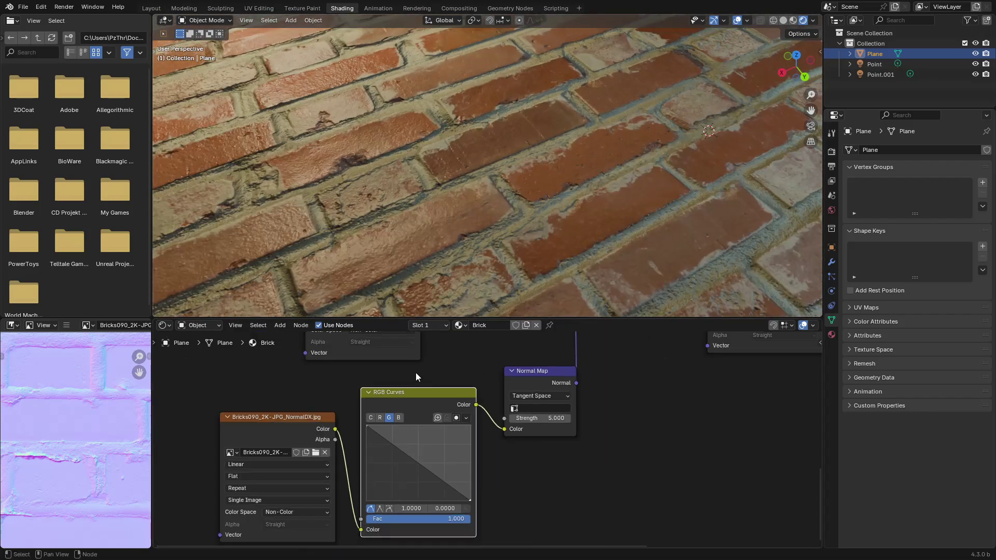
Insert a Mix Color node between the Color texture and the Principled BSDF's Base Color.
{"action": "key", "text": "ctrl+space"}
{"action": "middle_click_drag", "start_coordinate": [419, 290], "coordinate": [470, 195]}
{"action": "mouse_move", "coordinate": [624, 41]}
{"action": "middle_mouse_down"}
{"action": "mouse_move", "coordinate": [581, 337]}
{"action": "mouse_move", "coordinate": [543, 406]}
{"action": "middle_mouse_up"}
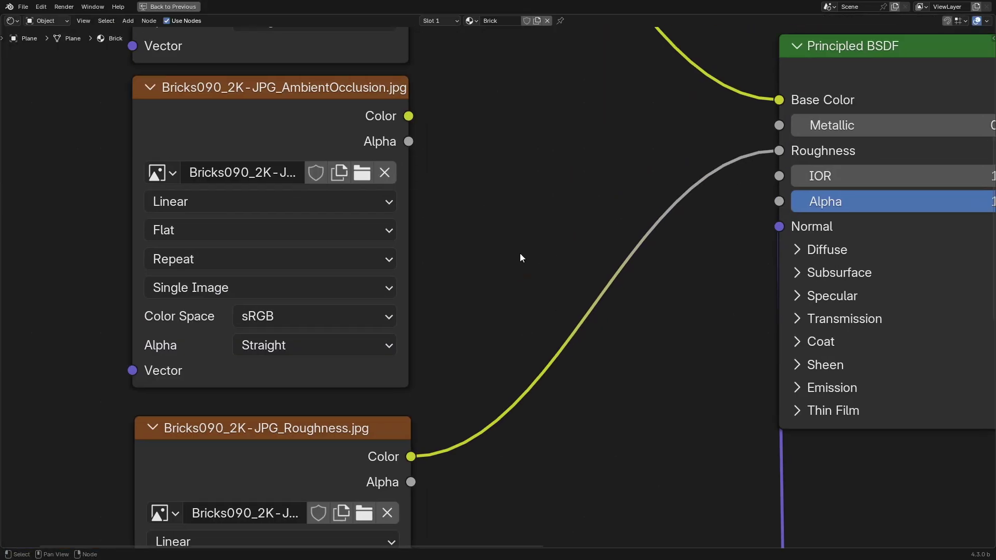
{"action": "middle_click_drag", "start_coordinate": [552, 101], "coordinate": [512, 444]}
{"action": "middle_click_drag", "start_coordinate": [481, 388], "coordinate": [456, 331]}
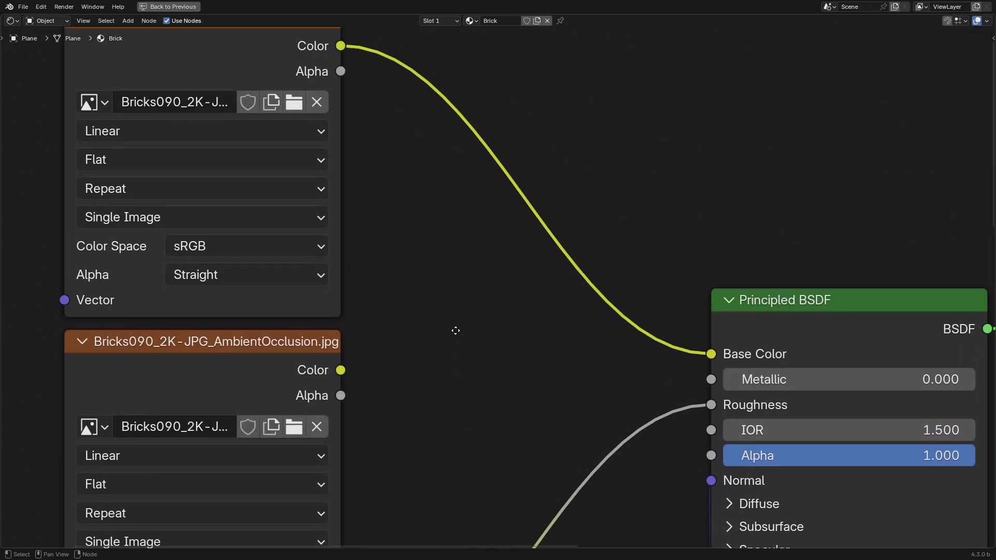
{"action": "scroll", "coordinate": [492, 342], "scroll_direction": "down", "scroll_amount": 1}
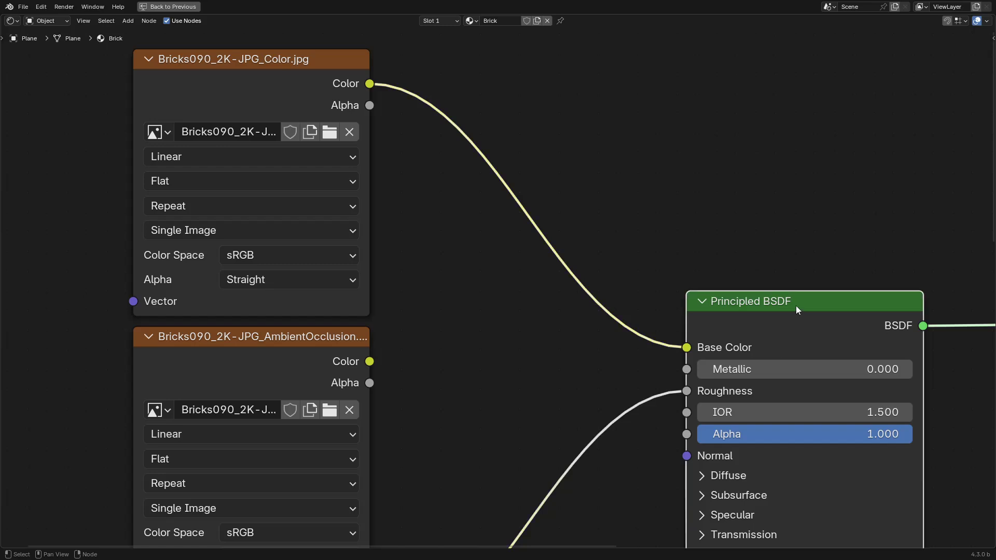
{"action": "left_click_drag", "start_coordinate": [796, 306], "coordinate": [802, 308]}
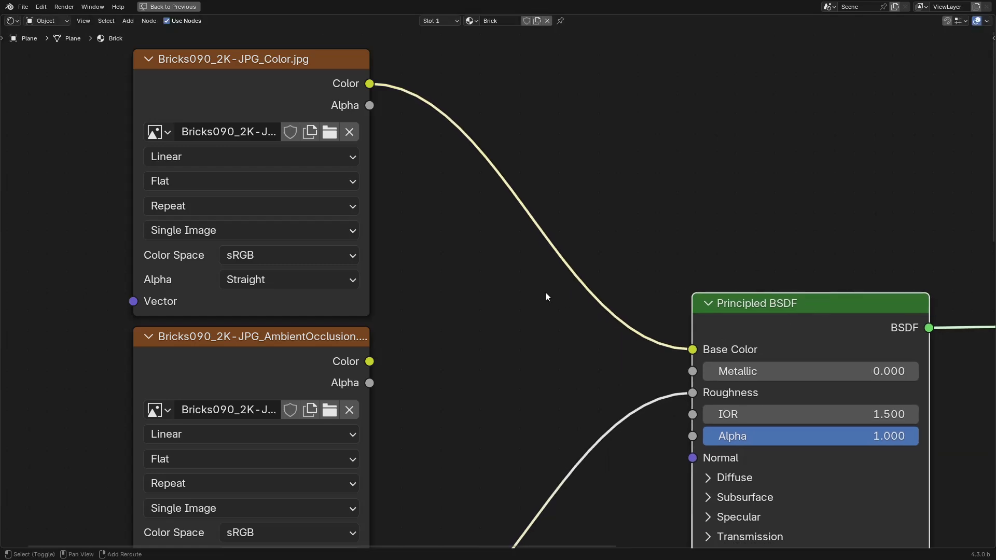
{"action": "key", "text": "shift+a"}
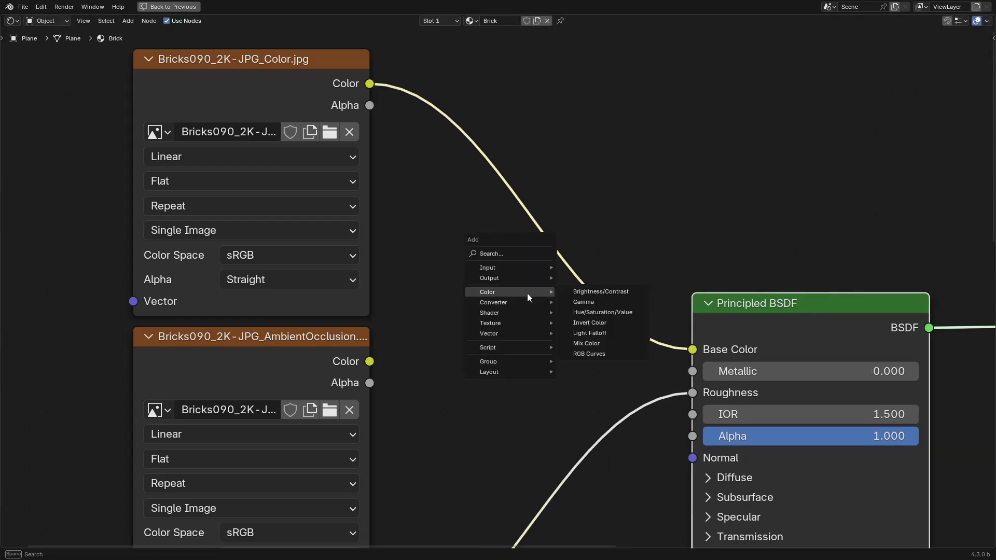
{"action": "left_click", "coordinate": [604, 343]}
{"action": "left_click", "coordinate": [489, 155]}
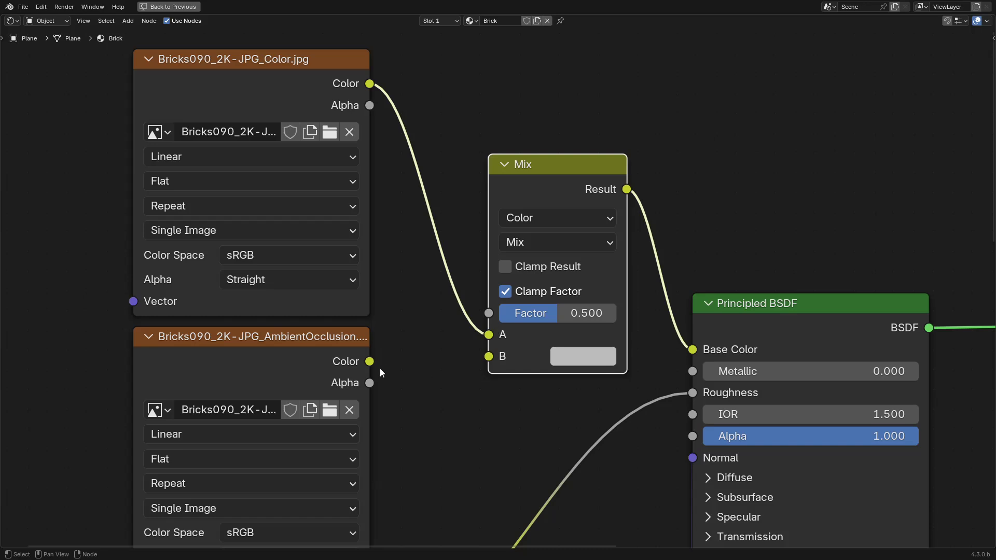
Connect the AmbientOcclusion texture's color to the Mix node's B input and set it to Multiply with a factor of 1.000.
{"action": "left_click_drag", "start_coordinate": [370, 361], "coordinate": [489, 357]}
{"action": "left_click", "coordinate": [558, 242]}
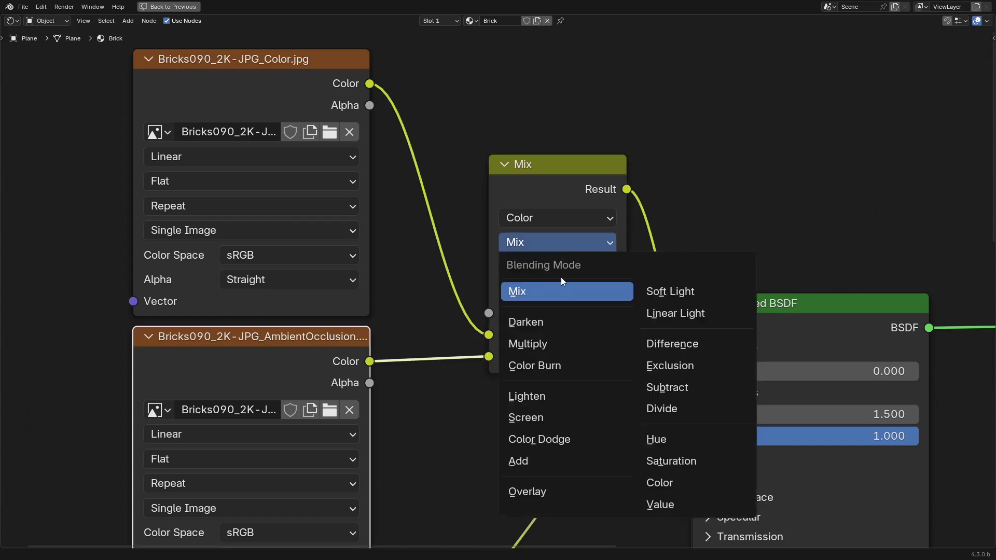
{"action": "left_click", "coordinate": [539, 405]}
{"action": "left_click_drag", "start_coordinate": [568, 312], "coordinate": [625, 313]}
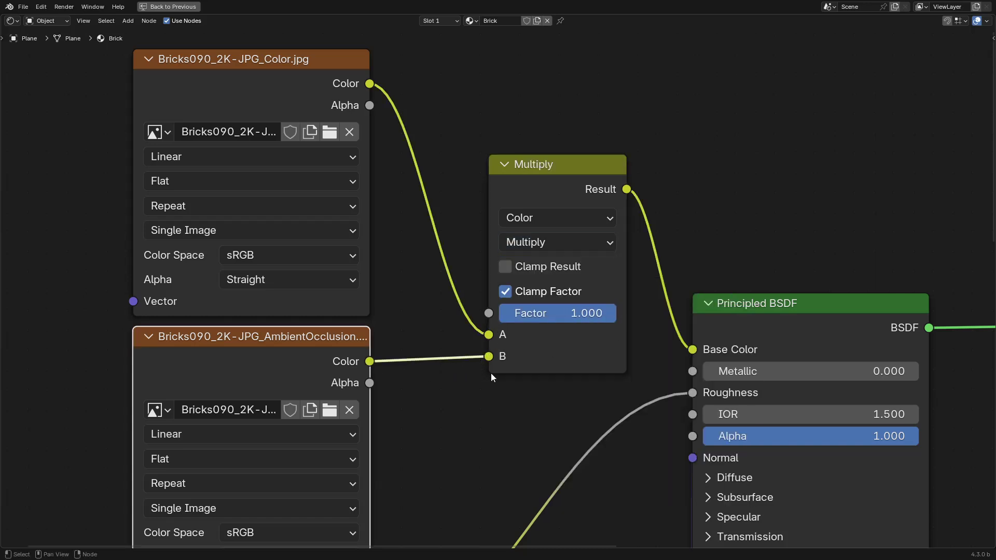
{"action": "key", "text": "ctrl+space"}
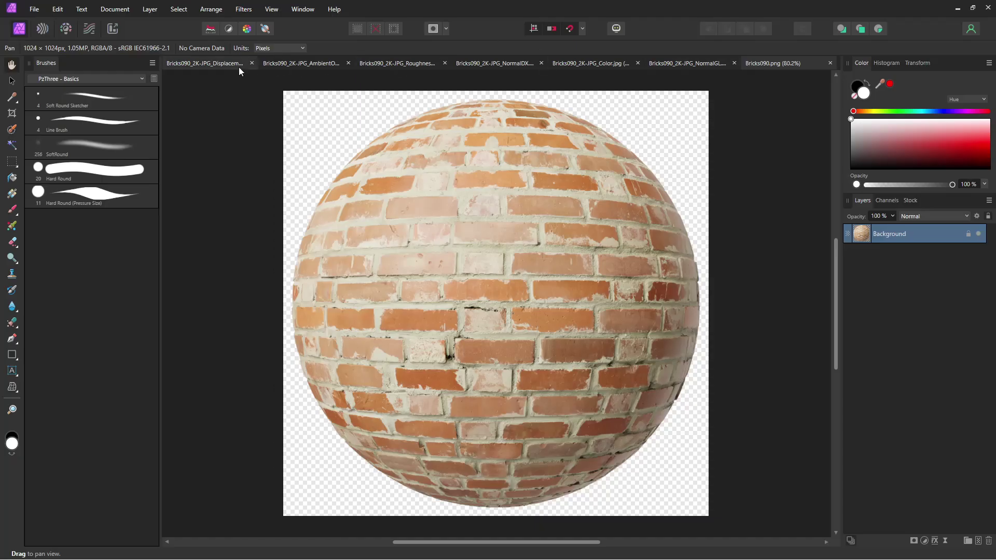
Compare the Displacement and AmbientOcclusion maps in Affinity Photo, examining the occlusion detail up close, and return to Blender.
{"action": "left_click", "coordinate": [223, 65]}
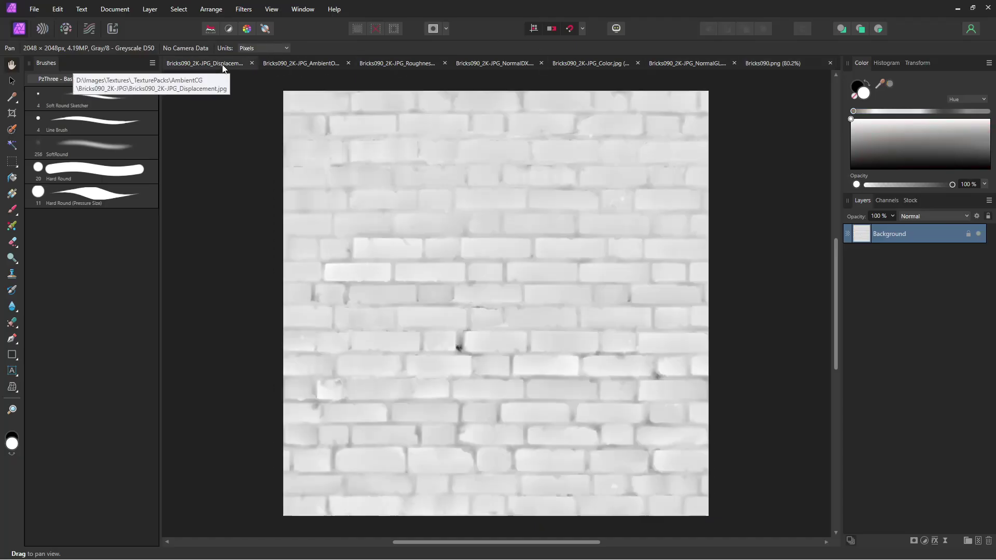
{"action": "left_click", "coordinate": [310, 68]}
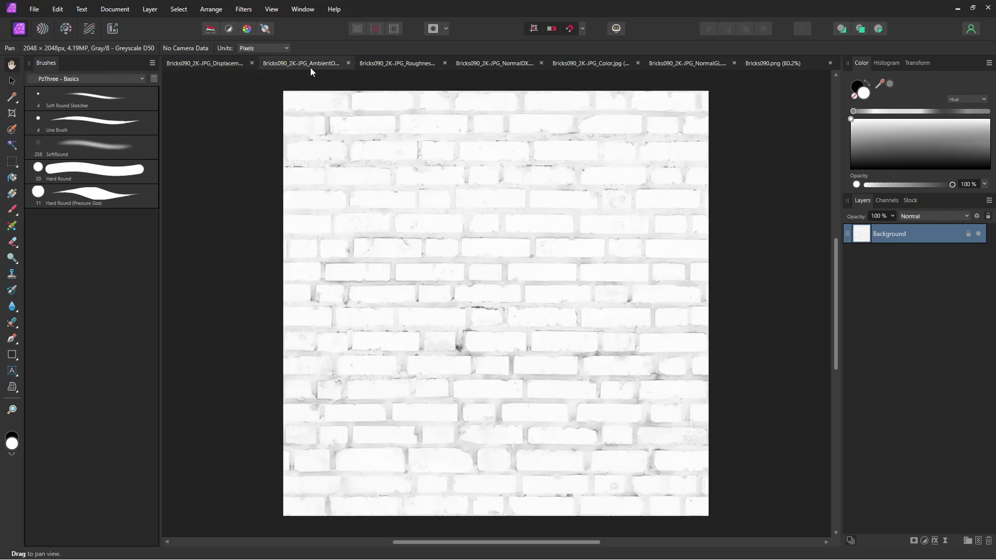
{"action": "scroll", "coordinate": [518, 295], "scroll_direction": "up", "scroll_amount": 5, "text": "ctrl"}
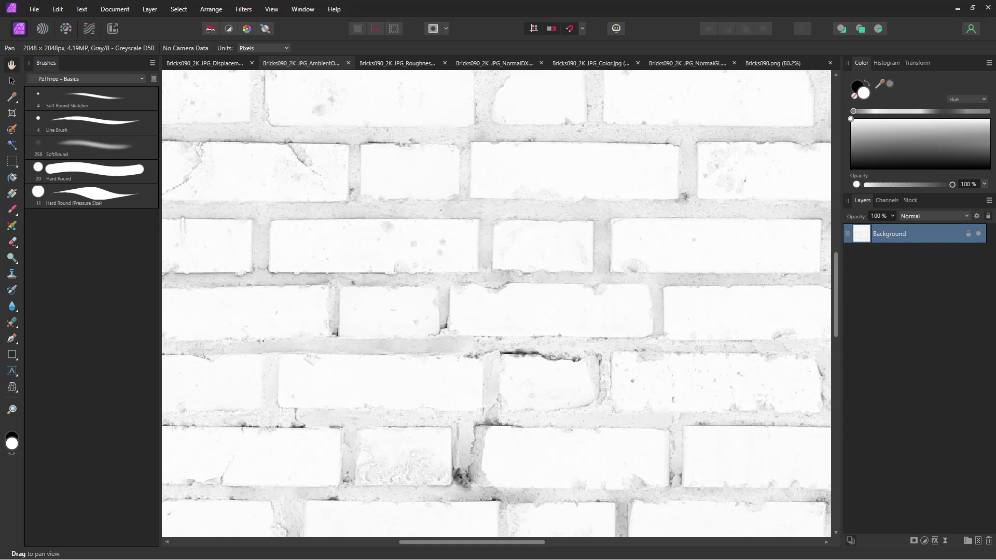
{"action": "key", "text": "alt+Tab"}
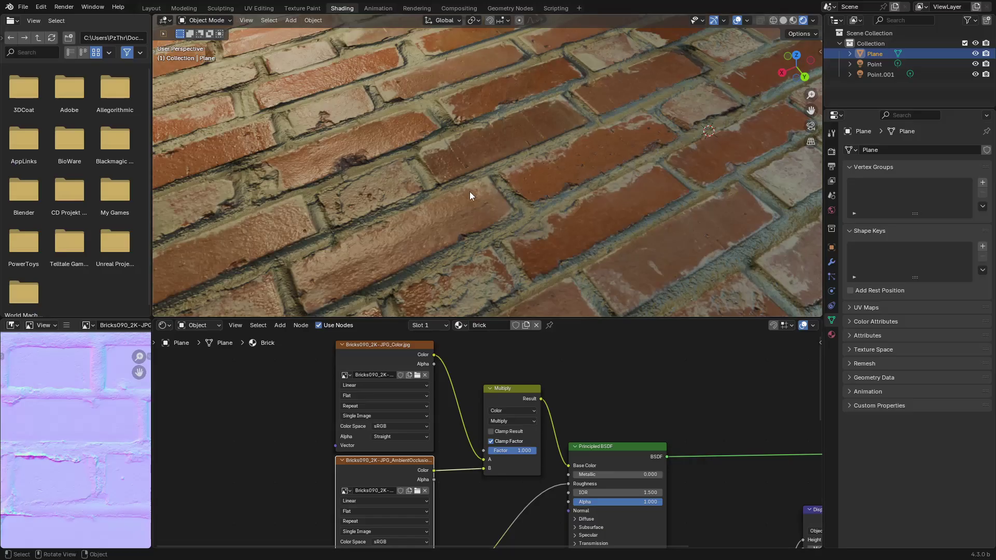
Test the Multiply node's factor, ending at 1.000, and inspect the ambient occlusion shading across the bricks.
{"action": "middle_click_drag", "start_coordinate": [626, 385], "coordinate": [622, 357]}
{"action": "scroll", "coordinate": [596, 368], "scroll_direction": "up", "scroll_amount": 2}
{"action": "middle_click_drag", "start_coordinate": [565, 401], "coordinate": [566, 428]}
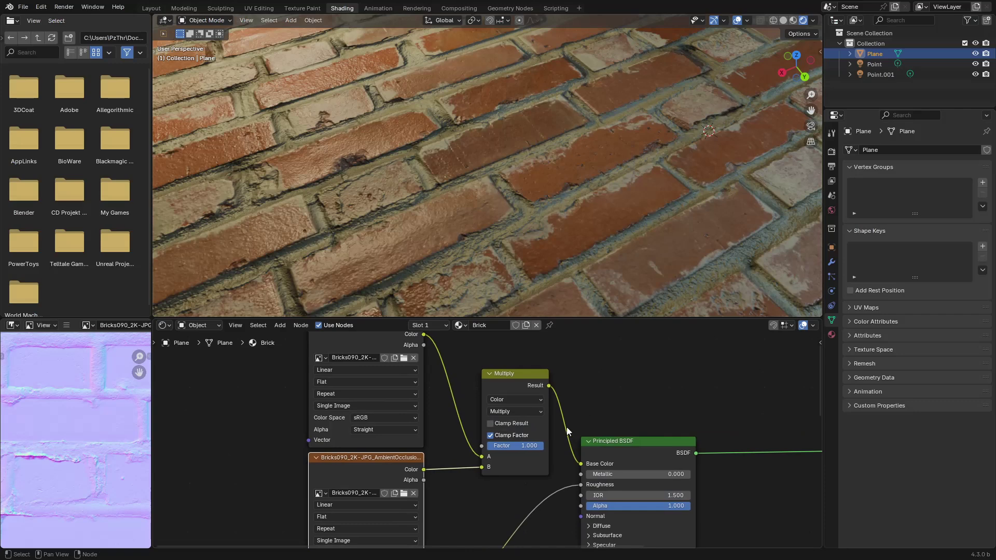
{"action": "mouse_move", "coordinate": [534, 447]}
{"action": "left_mouse_down"}
{"action": "mouse_move", "coordinate": [477, 448]}
{"action": "mouse_move", "coordinate": [537, 447]}
{"action": "left_mouse_up"}
{"action": "middle_click_drag", "start_coordinate": [435, 165], "coordinate": [499, 175]}
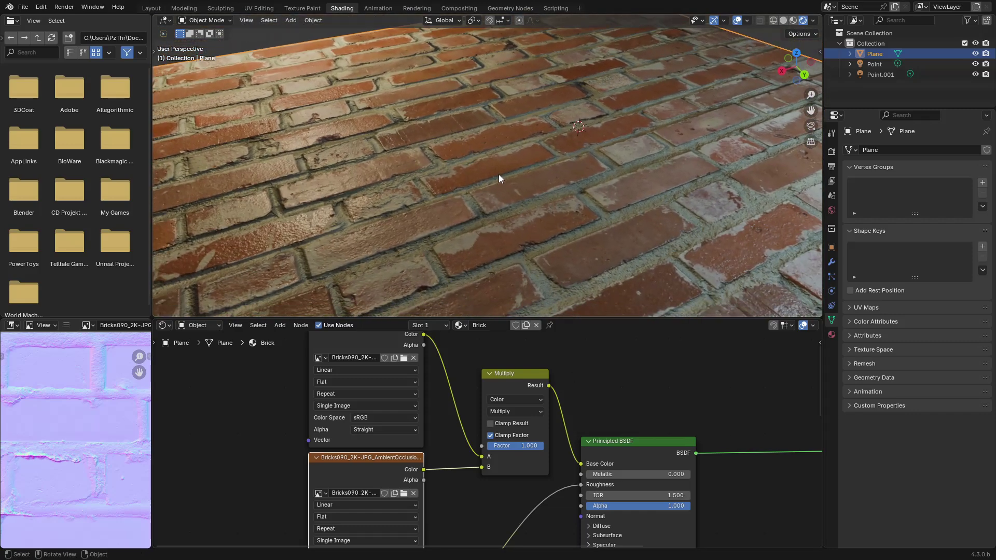
Move the NormalDX texture, RGB Curves and Normal Map nodes together farther away from the Displacement nodes to tidy the node graph.
{"action": "middle_click_drag", "start_coordinate": [629, 403], "coordinate": [617, 389]}
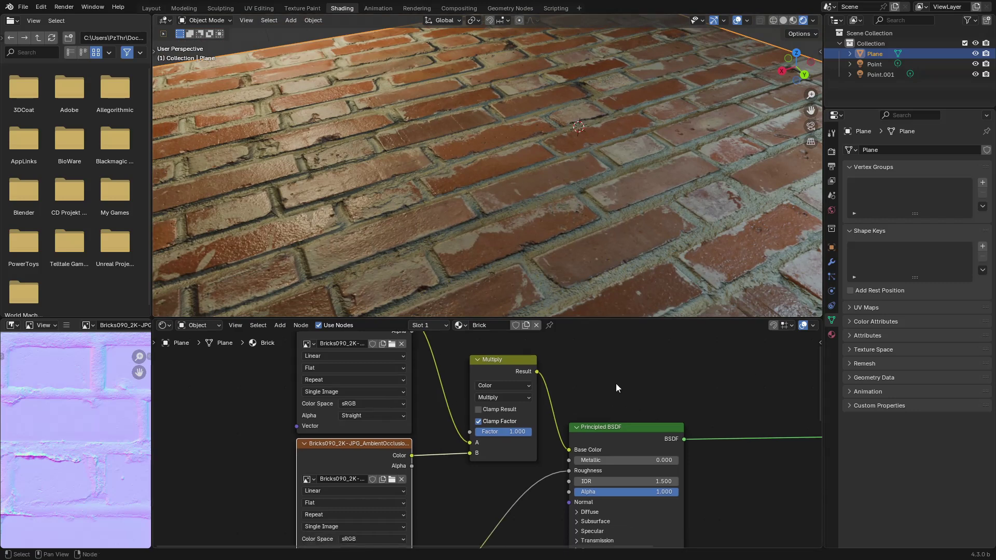
{"action": "key", "text": "ctrl+space"}
{"action": "middle_click_drag", "start_coordinate": [603, 427], "coordinate": [459, 313]}
{"action": "scroll", "coordinate": [459, 312], "scroll_direction": "down", "scroll_amount": 4}
{"action": "middle_click_drag", "start_coordinate": [532, 383], "coordinate": [379, 150]}
{"action": "scroll", "coordinate": [538, 251], "scroll_direction": "down", "scroll_amount": 2}
{"action": "scroll", "coordinate": [511, 344], "scroll_direction": "down", "scroll_amount": 2}
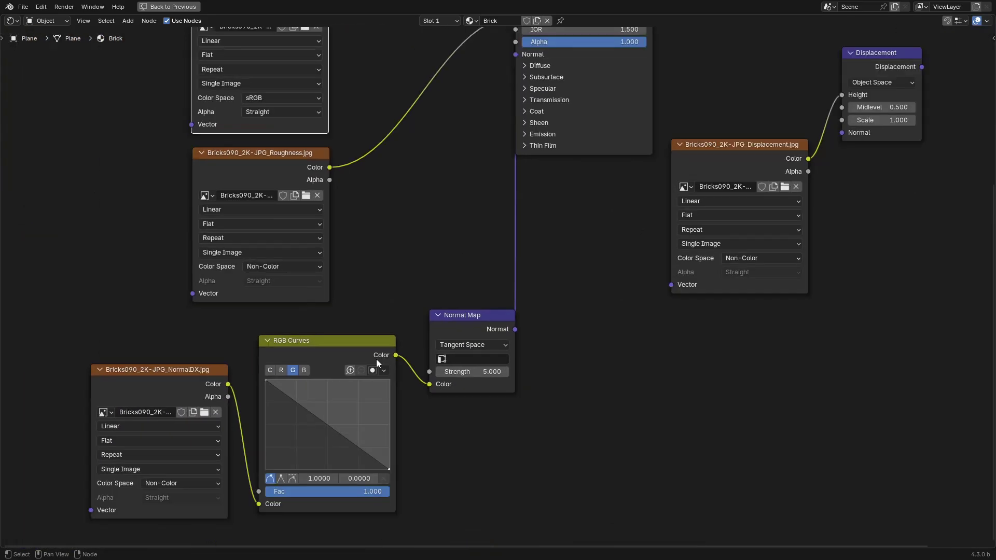
{"action": "left_click_drag", "start_coordinate": [55, 330], "coordinate": [582, 441]}
{"action": "key", "text": "g"}
{"action": "left_click", "coordinate": [482, 443]}
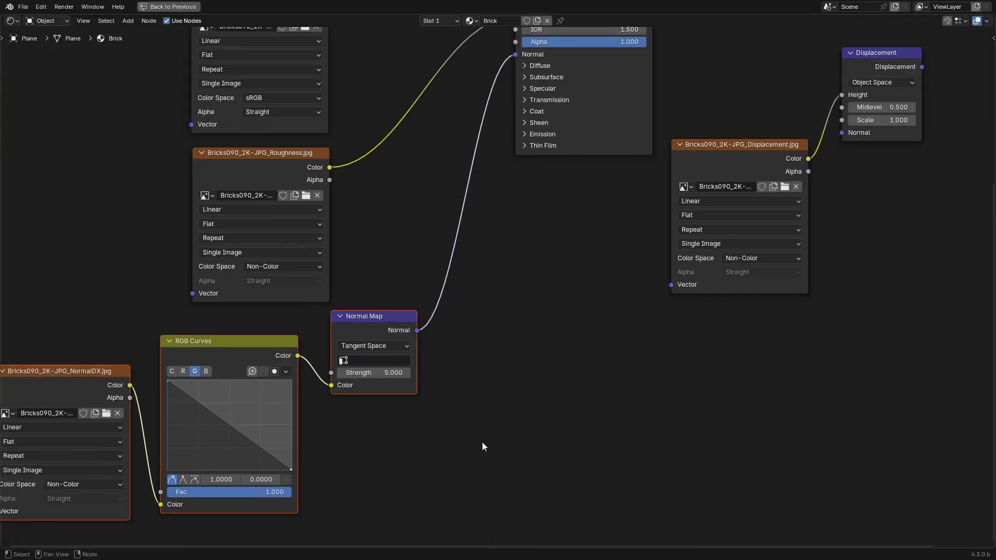
{"action": "middle_click_drag", "start_coordinate": [631, 308], "coordinate": [309, 456]}
{"action": "scroll", "coordinate": [680, 227], "scroll_direction": "up", "scroll_amount": 1}
{"action": "key", "text": "ctrl+space"}
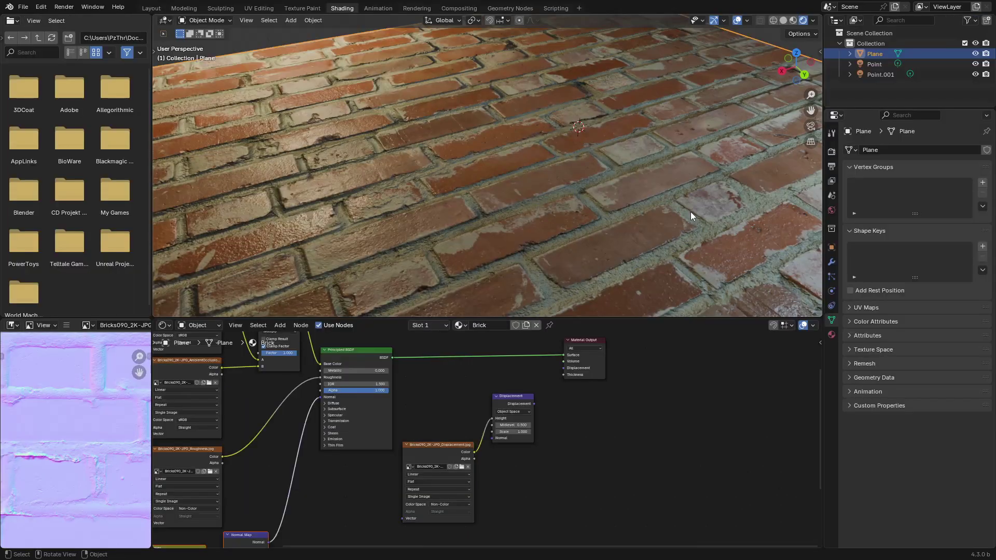
Connect the Displacement node's output to the Material Output's Displacement input and inspect the brick plane's surface.
{"action": "scroll", "coordinate": [565, 381], "scroll_direction": "up", "scroll_amount": 3}
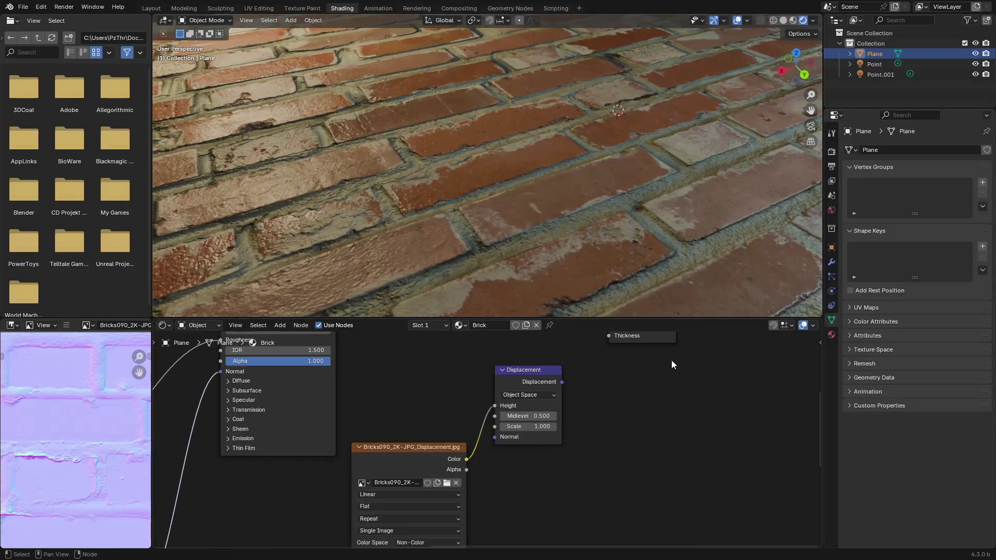
{"action": "left_click_drag", "start_coordinate": [488, 446], "coordinate": [542, 379]}
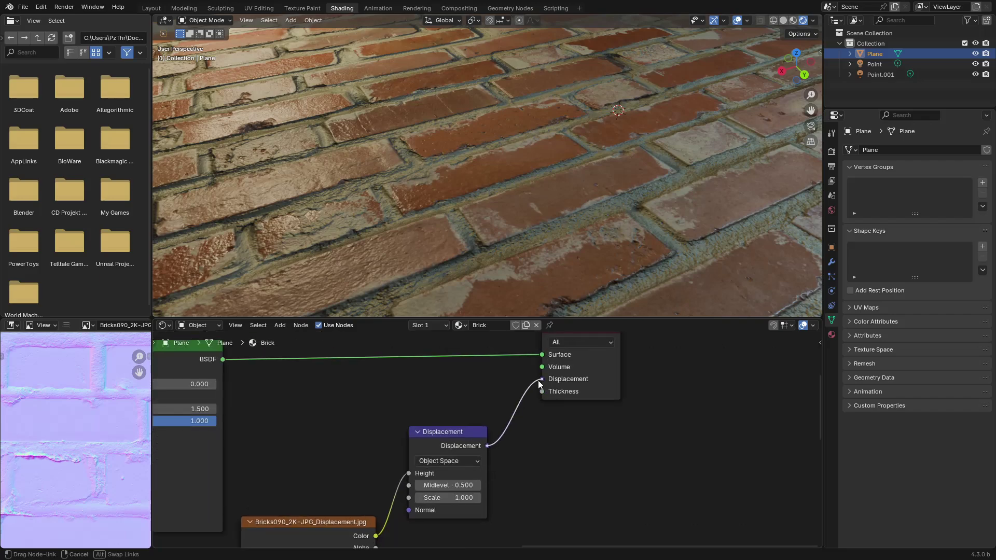
{"action": "scroll", "coordinate": [431, 138], "scroll_direction": "down", "scroll_amount": 2}
{"action": "middle_click_drag", "start_coordinate": [430, 138], "coordinate": [601, 158]}
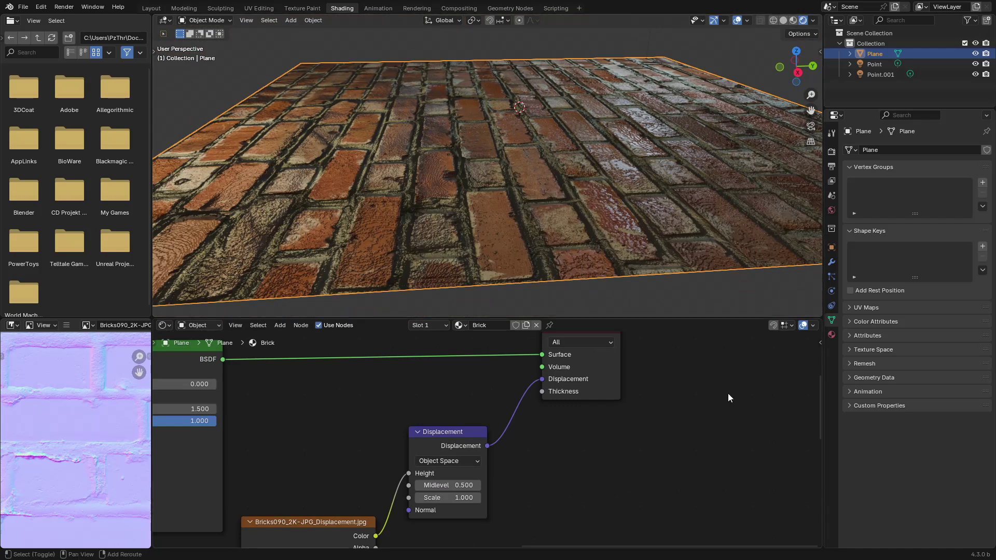
Set the Brick material's surface displacement method to Displacement Only and inspect the deformed plane up close.
{"action": "middle_click_drag", "start_coordinate": [728, 397], "coordinate": [710, 411]}
{"action": "middle_click_drag", "start_coordinate": [630, 446], "coordinate": [627, 426]}
{"action": "key", "text": "n"}
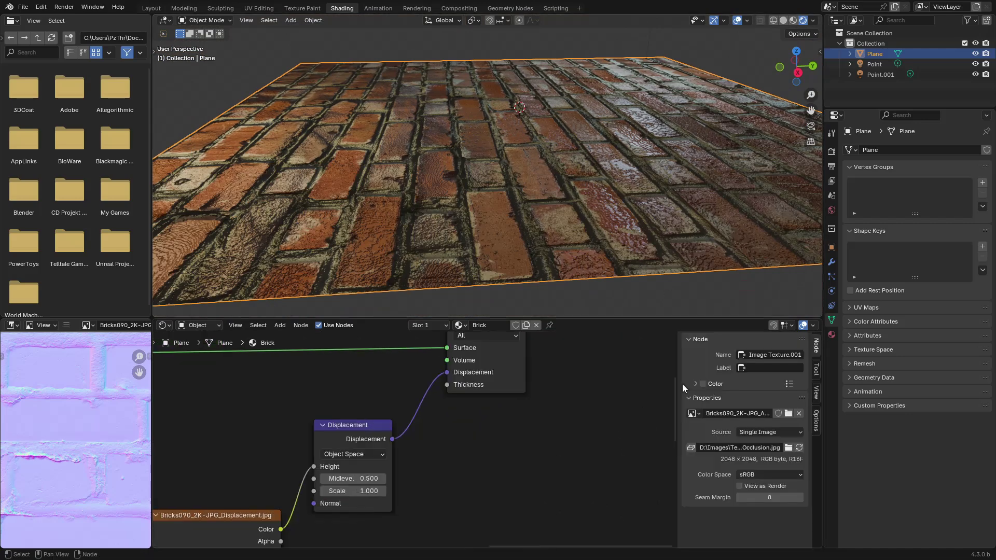
{"action": "left_click", "coordinate": [817, 420]}
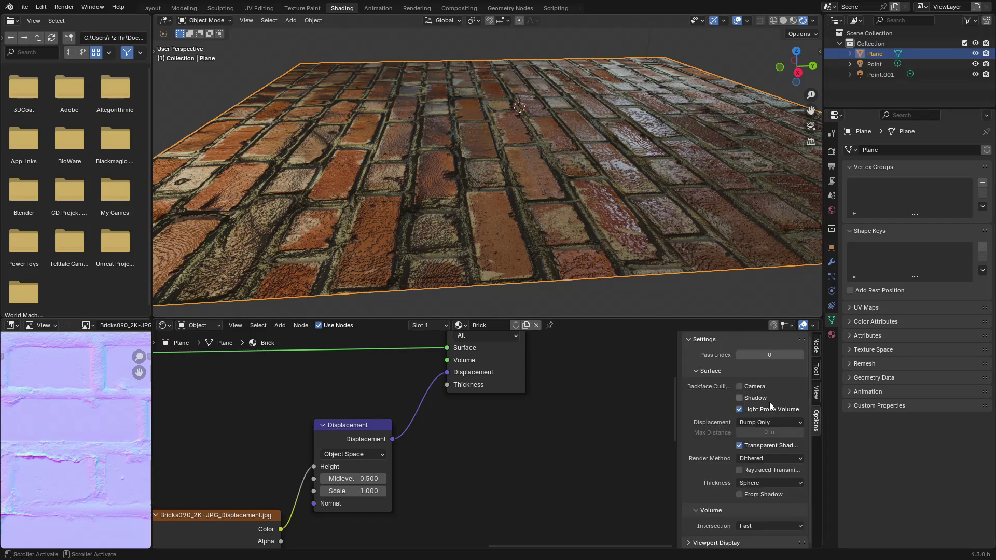
{"action": "left_click", "coordinate": [768, 422]}
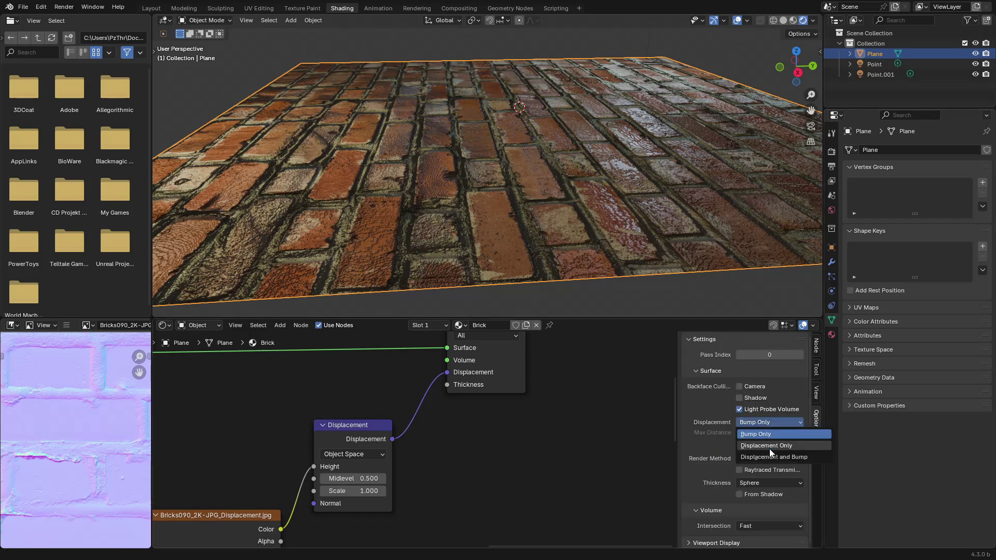
{"action": "left_click", "coordinate": [770, 447]}
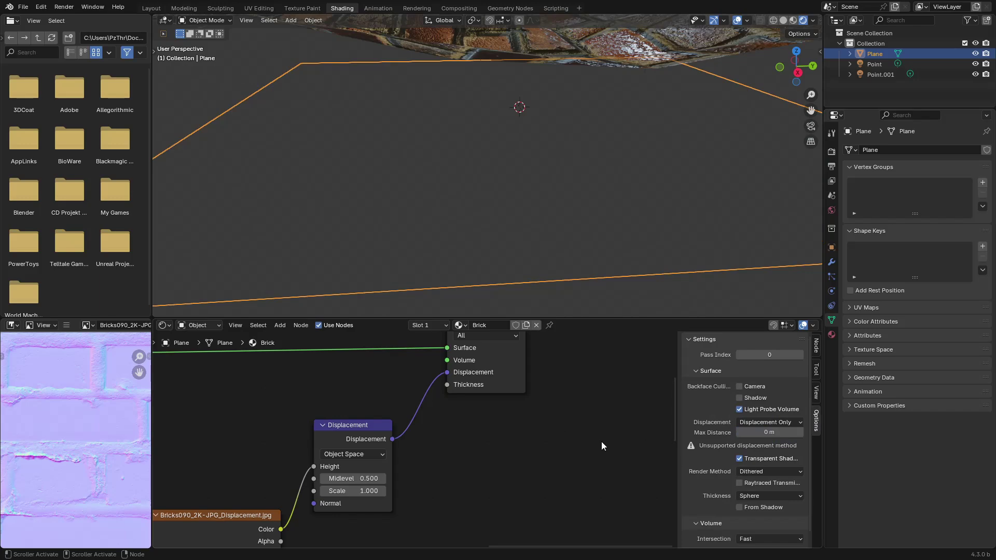
{"action": "scroll", "coordinate": [573, 141], "scroll_direction": "up", "scroll_amount": 2}
{"action": "middle_click_drag", "start_coordinate": [572, 128], "coordinate": [597, 182]}
{"action": "scroll", "coordinate": [535, 176], "scroll_direction": "up", "scroll_amount": 3}
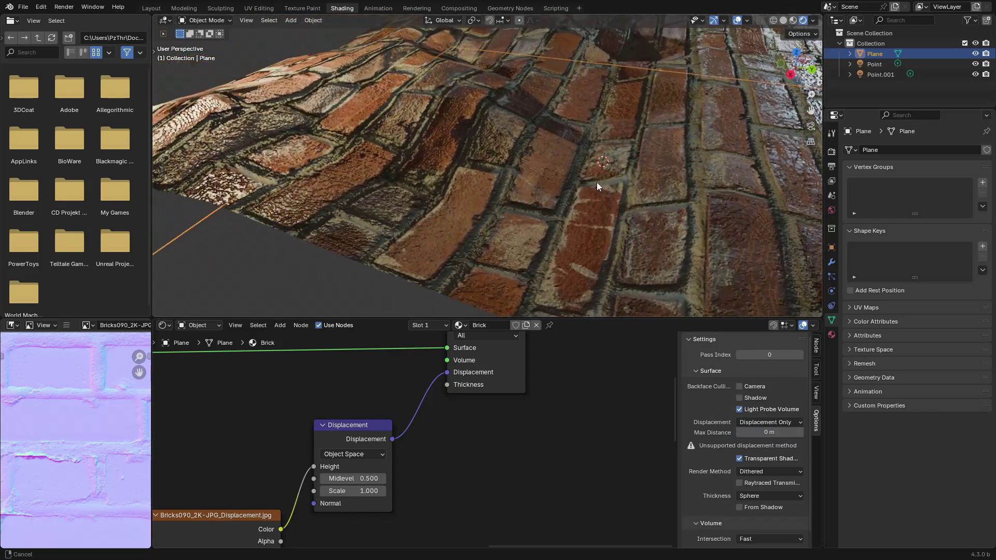
Add a Subdivision Surface modifier to the plane with viewport level 5 and render level 6.
{"action": "left_click", "coordinate": [831, 262]}
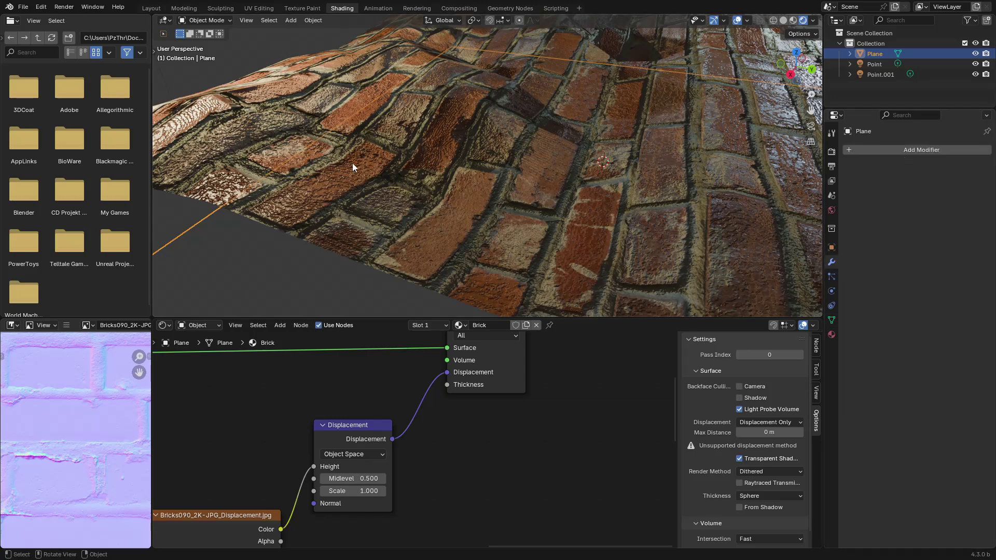
{"action": "left_click", "coordinate": [917, 148]}
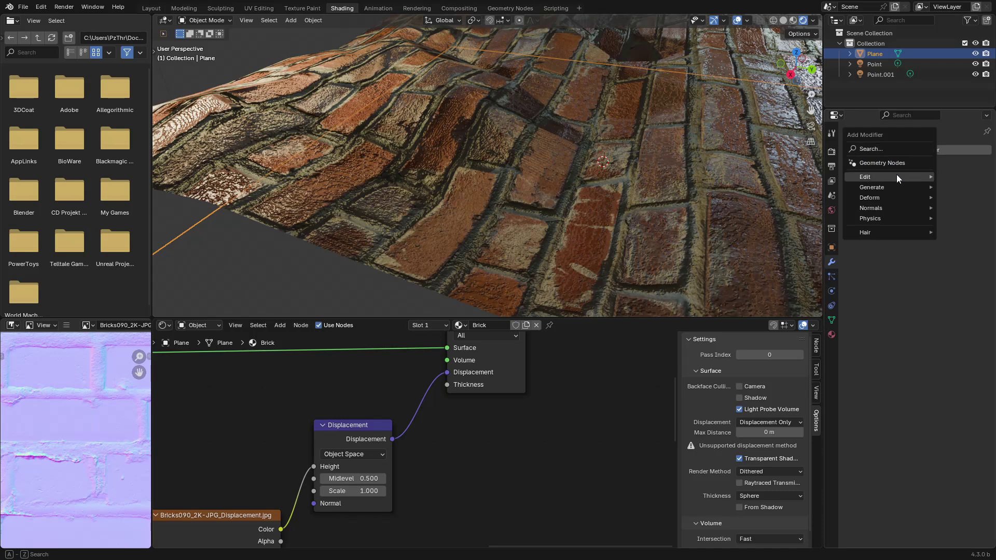
{"action": "mouse_move", "coordinate": [887, 189]}
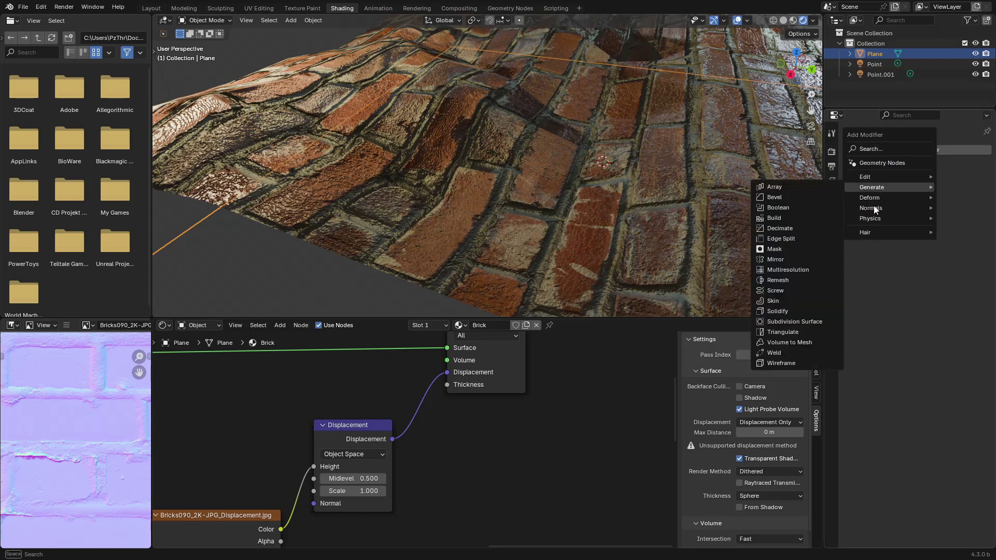
{"action": "left_click", "coordinate": [912, 147]}
{"action": "mouse_move", "coordinate": [895, 187]}
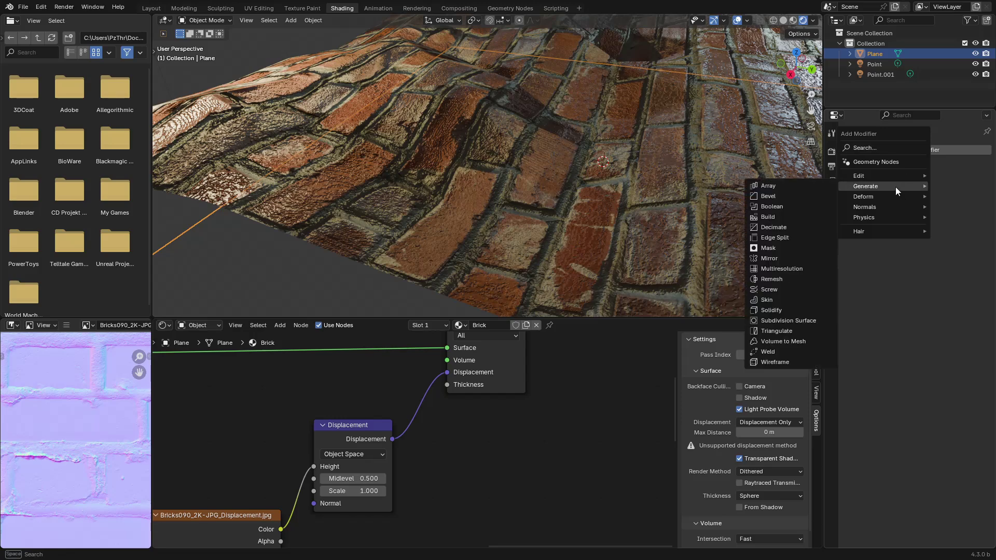
{"action": "left_click", "coordinate": [804, 321]}
{"action": "left_click", "coordinate": [973, 196]}
{"action": "left_click", "coordinate": [973, 196]}
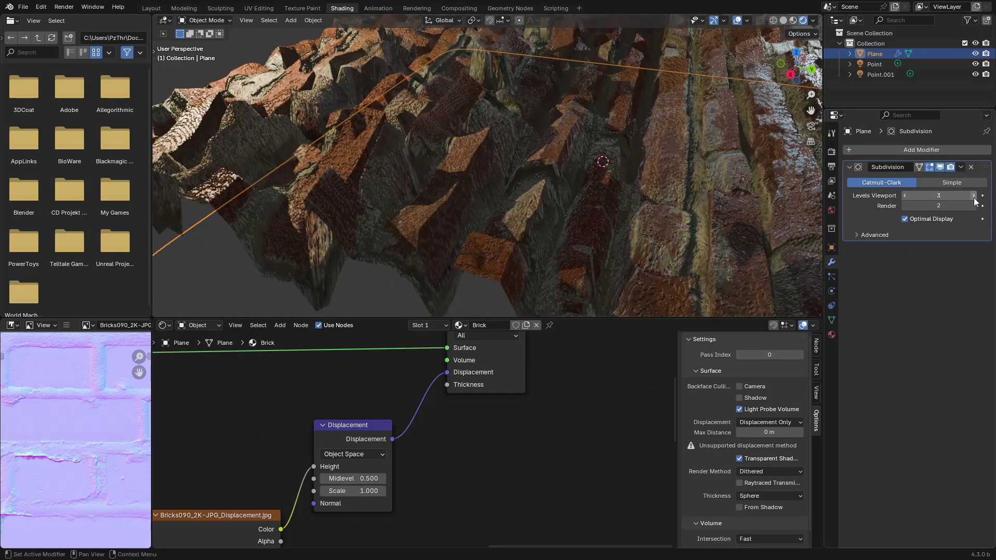
{"action": "left_click", "coordinate": [973, 195]}
{"action": "left_click", "coordinate": [974, 195]}
{"action": "left_click", "coordinate": [973, 206]}
{"action": "left_click", "coordinate": [974, 206]}
{"action": "left_click", "coordinate": [974, 206]}
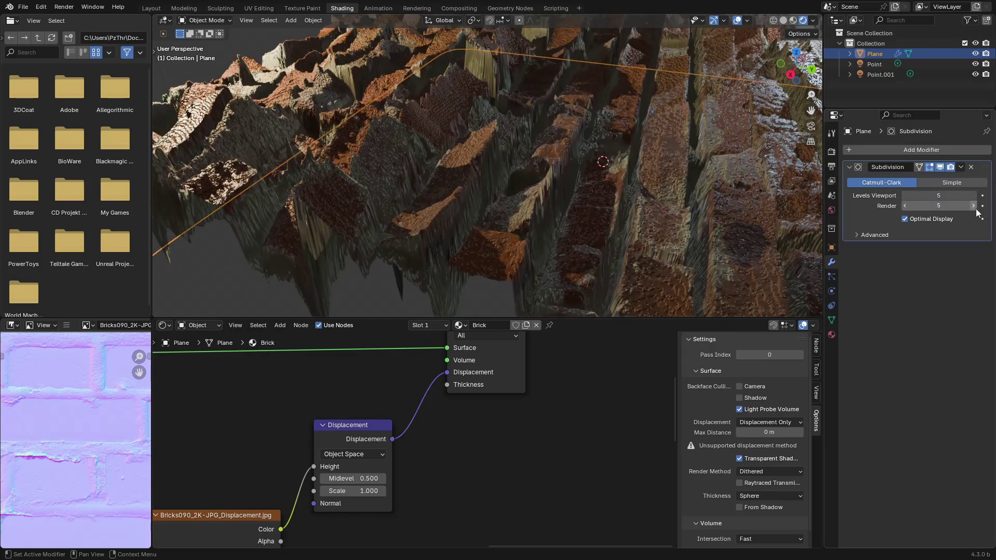
Set the Displacement node's scale to 0.1 and inspect the plane's displaced corner up close.
{"action": "scroll", "coordinate": [509, 194], "scroll_direction": "down", "scroll_amount": 6}
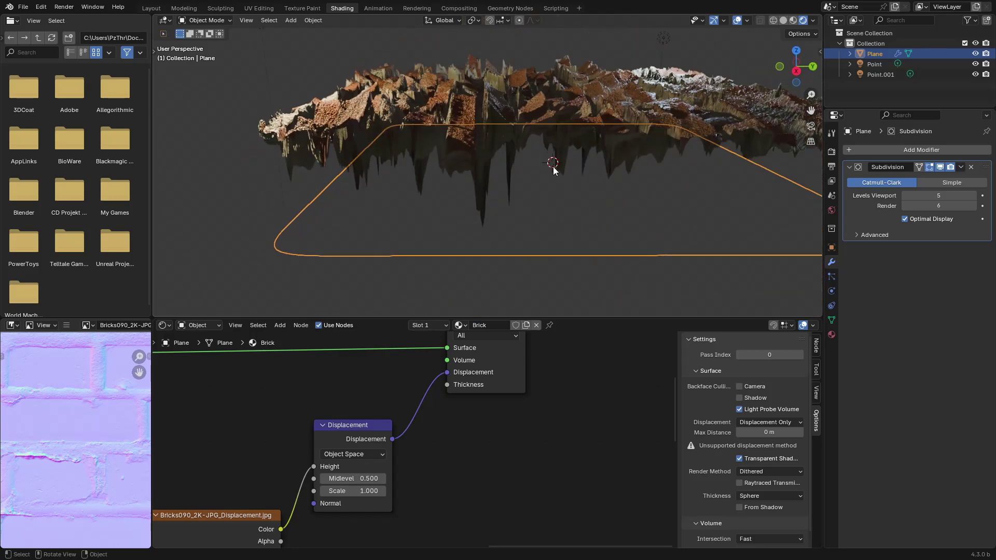
{"action": "middle_click_drag", "start_coordinate": [468, 489], "coordinate": [550, 439]}
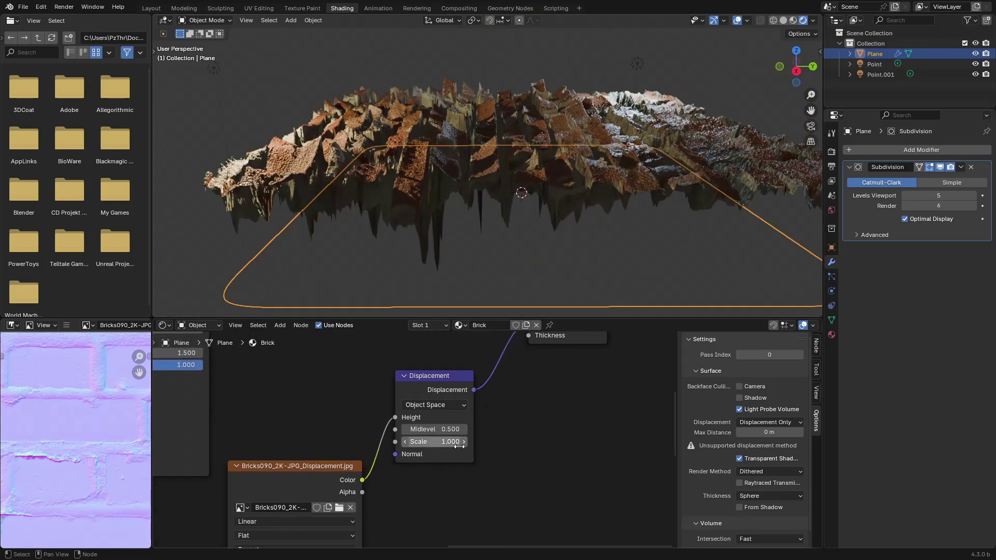
{"action": "left_click", "coordinate": [443, 444]}
{"action": "type", "text": "0.1"}
{"action": "key", "text": "Return"}
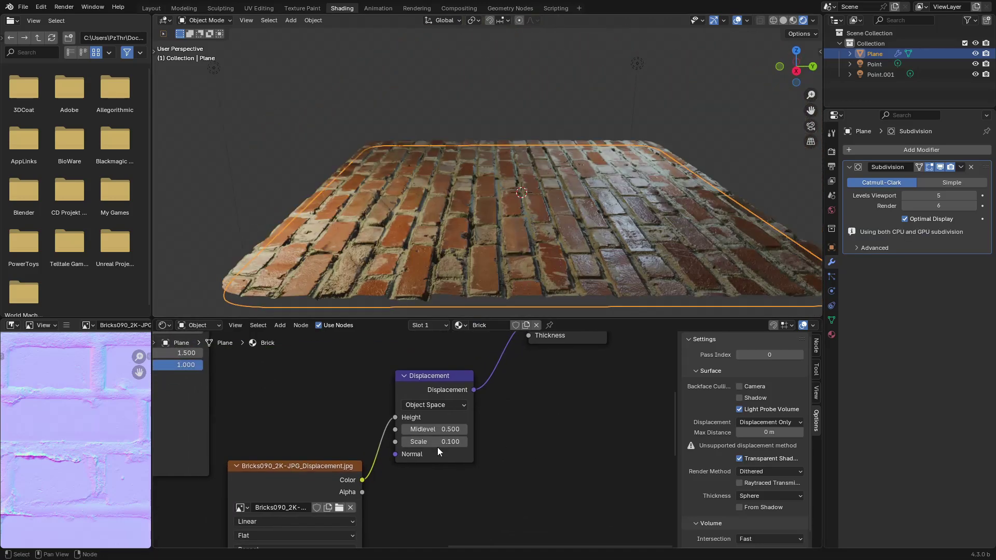
{"action": "middle_click_drag", "start_coordinate": [521, 304], "coordinate": [306, 239]}
{"action": "scroll", "coordinate": [467, 158], "scroll_direction": "up", "scroll_amount": 4}
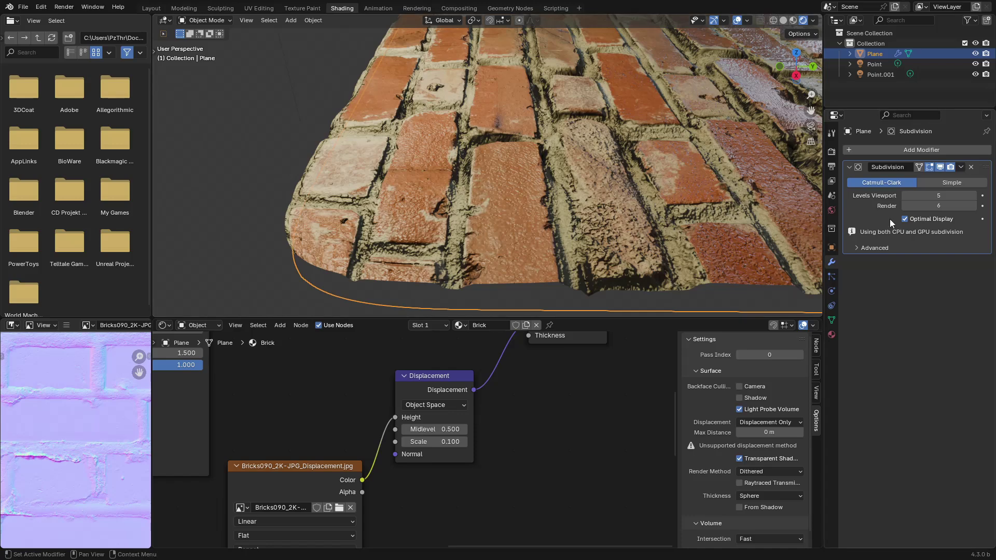
Try Keep Corners as the Subdivision modifier's boundary smoothing, and set it back to All.
{"action": "left_click", "coordinate": [874, 248]}
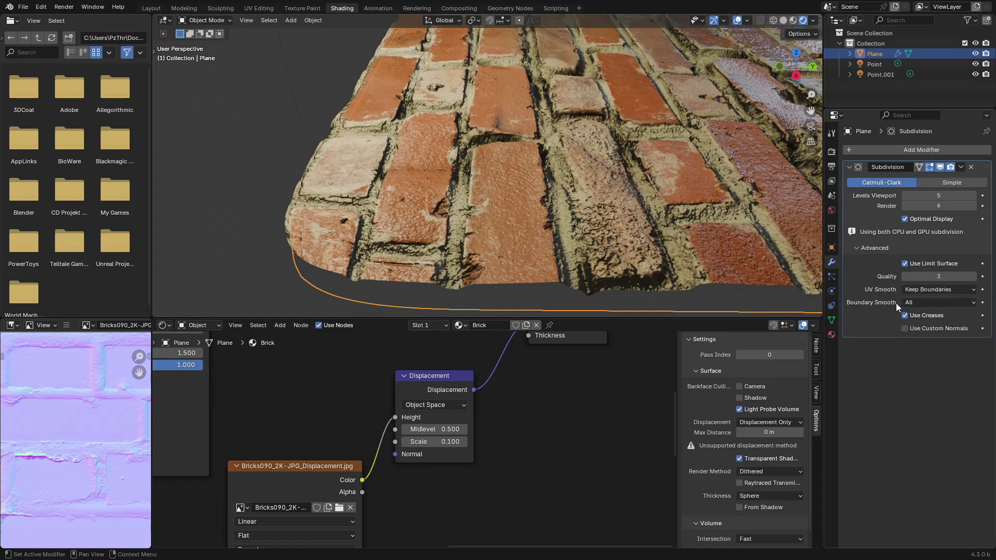
{"action": "left_click", "coordinate": [923, 303]}
{"action": "left_click", "coordinate": [930, 314]}
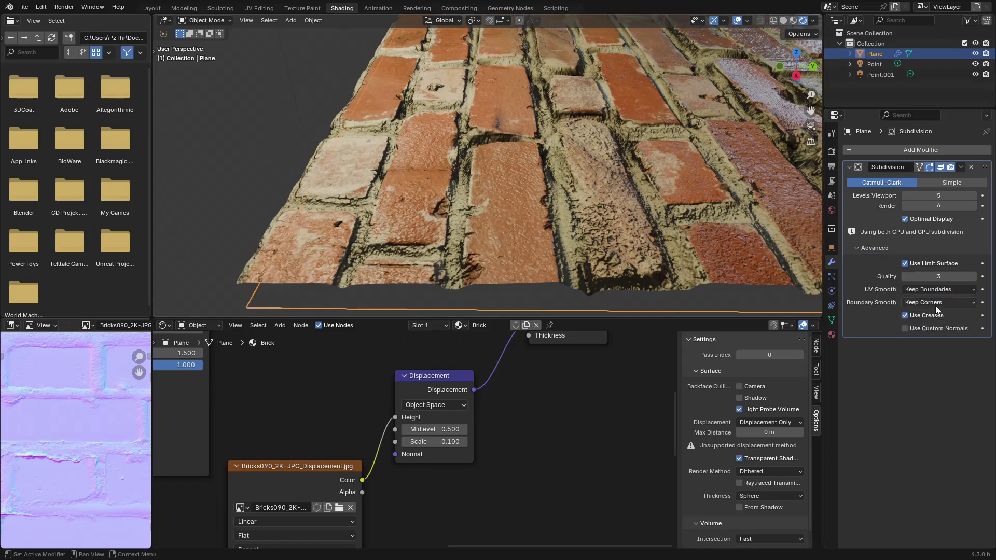
{"action": "left_click", "coordinate": [935, 304]}
{"action": "left_click", "coordinate": [930, 325]}
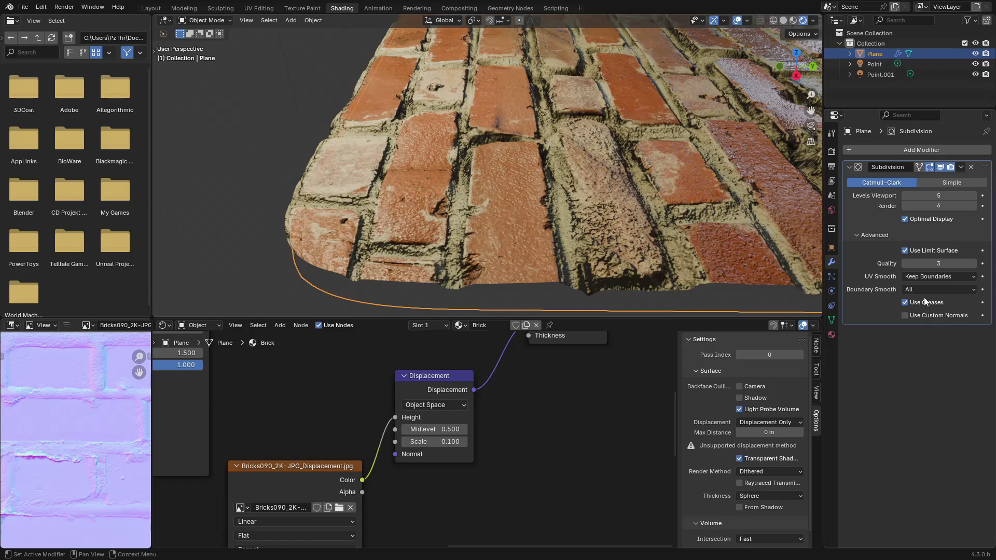
Switch the plane's Subdivision modifier from Catmull-Clark to Simple and inspect the displaced bricks along the front edge.
{"action": "left_click", "coordinate": [954, 183]}
{"action": "middle_click_drag", "start_coordinate": [655, 127], "coordinate": [595, 165]}
{"action": "scroll", "coordinate": [547, 144], "scroll_direction": "up", "scroll_amount": 3}
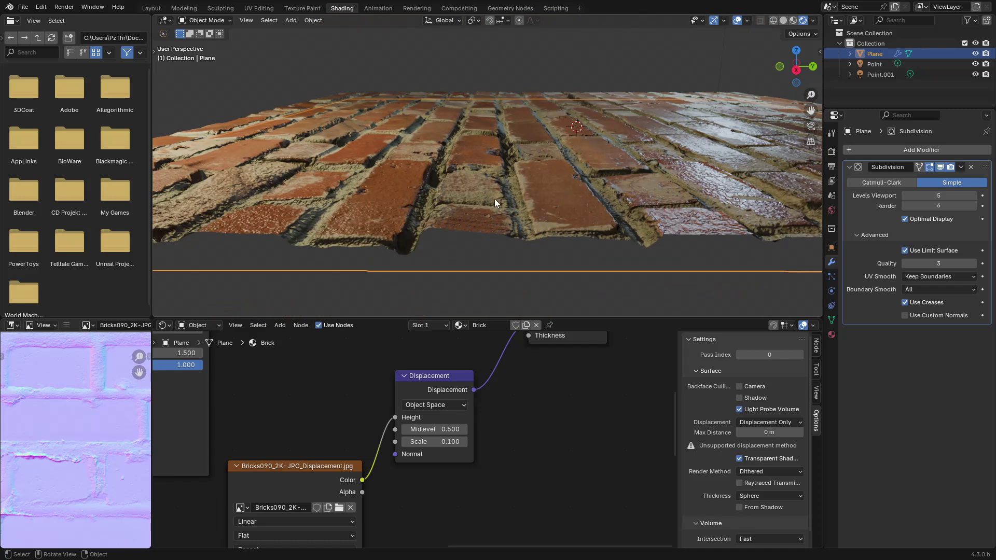
{"action": "middle_click_drag", "start_coordinate": [445, 216], "coordinate": [443, 211]}
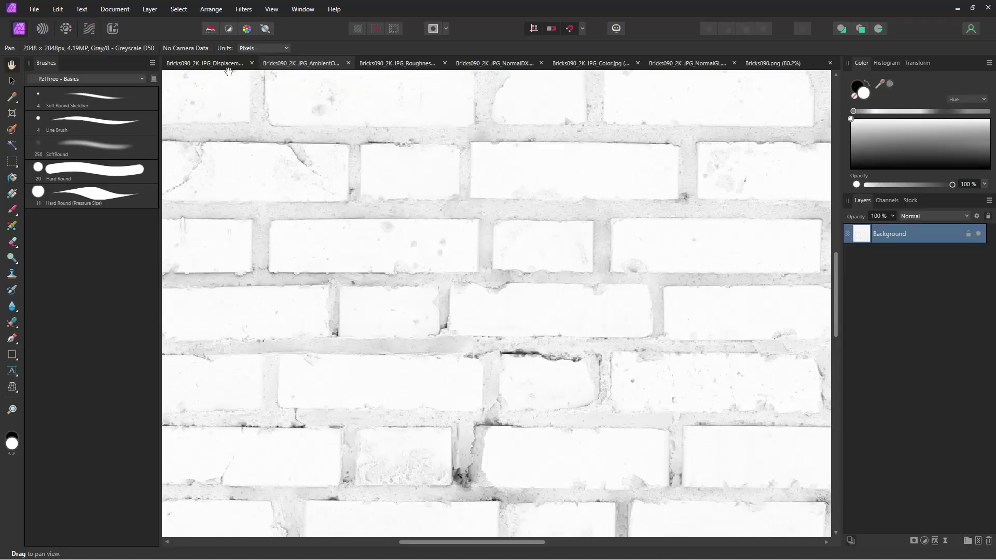
Examine the Displacement map in Affinity Photo, and return to Blender's Displacement node for a closer look at its settings.
{"action": "left_click", "coordinate": [226, 68]}
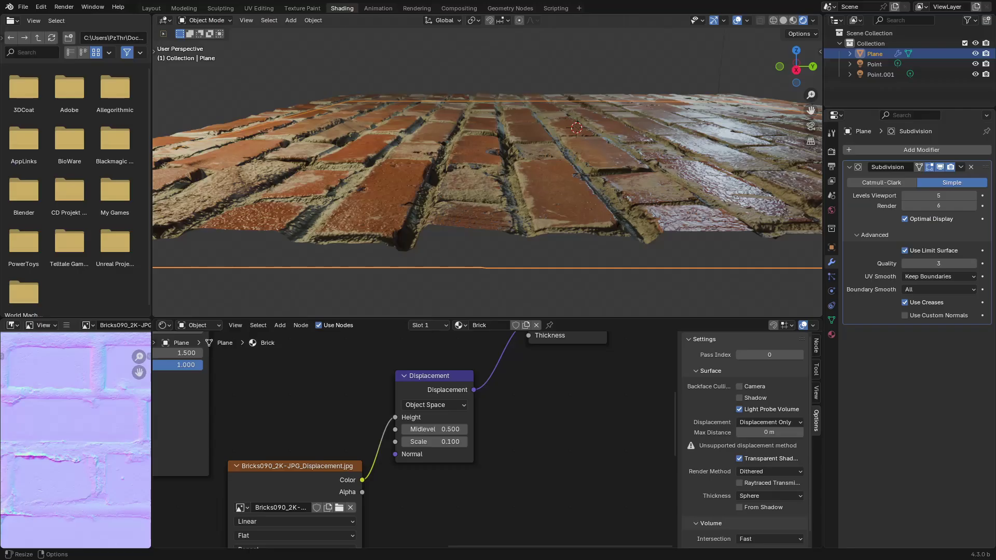
{"action": "scroll", "coordinate": [518, 429], "scroll_direction": "up", "scroll_amount": 2}
{"action": "scroll", "coordinate": [518, 428], "scroll_direction": "up", "scroll_amount": 2}
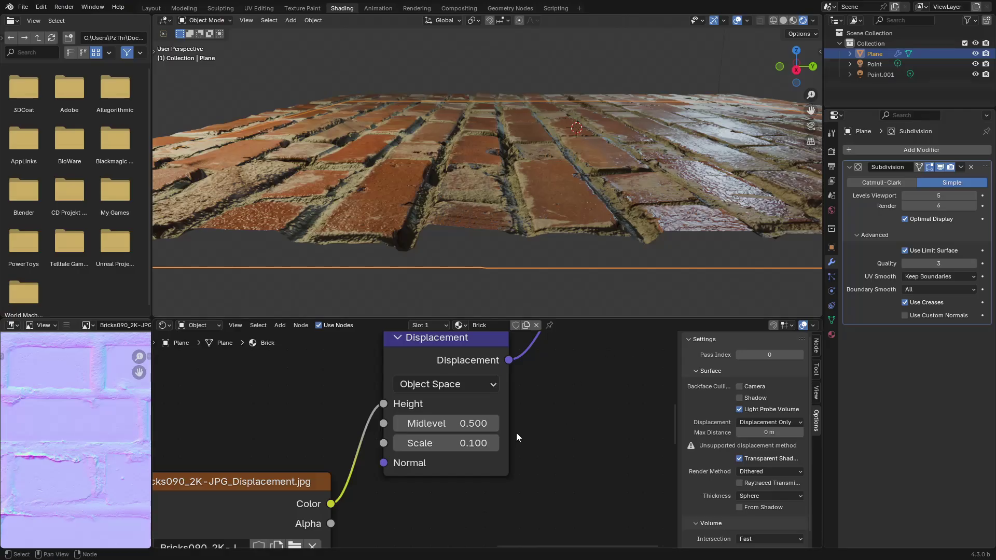
Set the Displacement node's Midlevel to 0.780, judging the brick height against the original plane in the right orthographic view.
{"action": "middle_click_drag", "start_coordinate": [524, 205], "coordinate": [527, 190]}
{"action": "key", "text": "KP_3"}
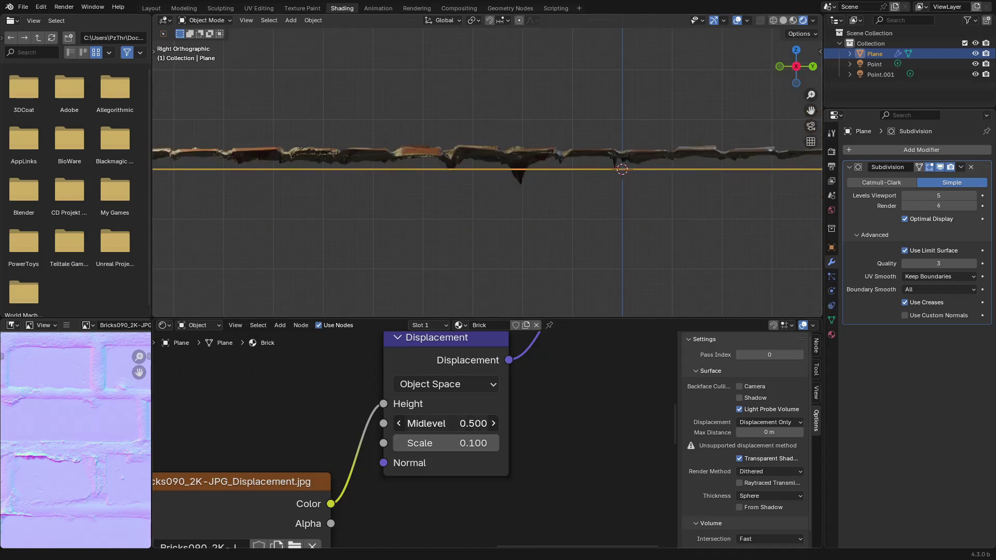
{"action": "left_click_drag", "start_coordinate": [441, 423], "coordinate": [470, 423]}
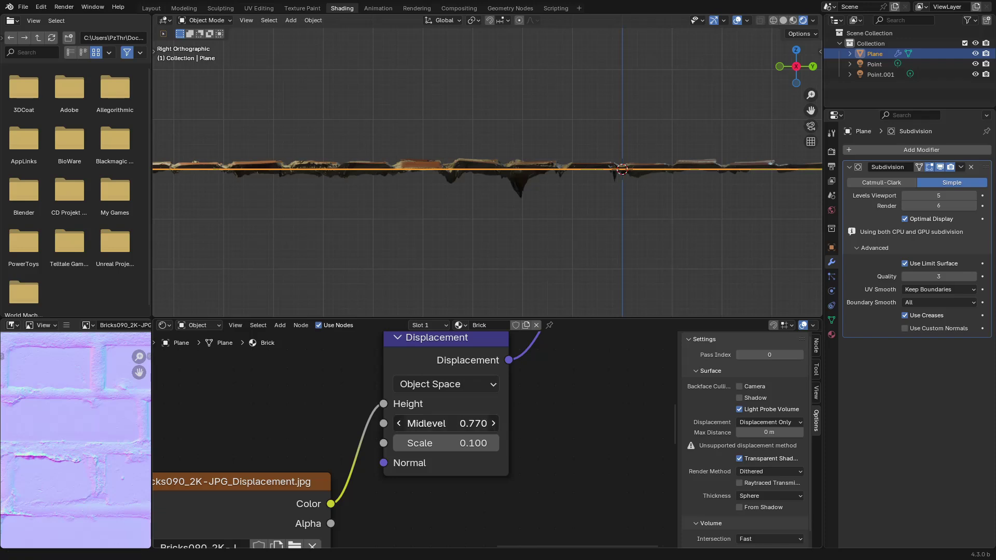
{"action": "left_click_drag", "start_coordinate": [459, 423], "coordinate": [459, 427]}
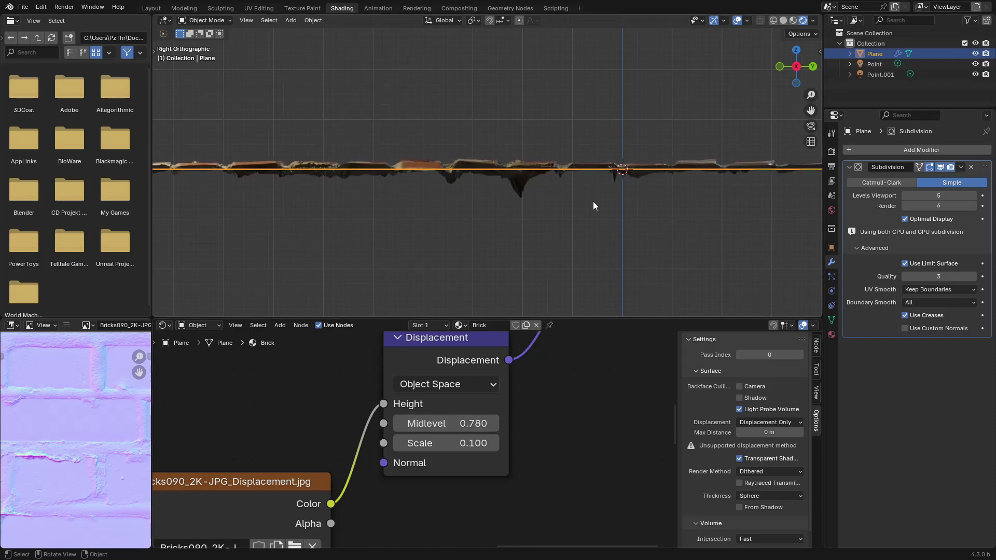
{"action": "scroll", "coordinate": [567, 209], "scroll_direction": "down", "scroll_amount": 2}
{"action": "scroll", "coordinate": [519, 394], "scroll_direction": "down", "scroll_amount": 13}
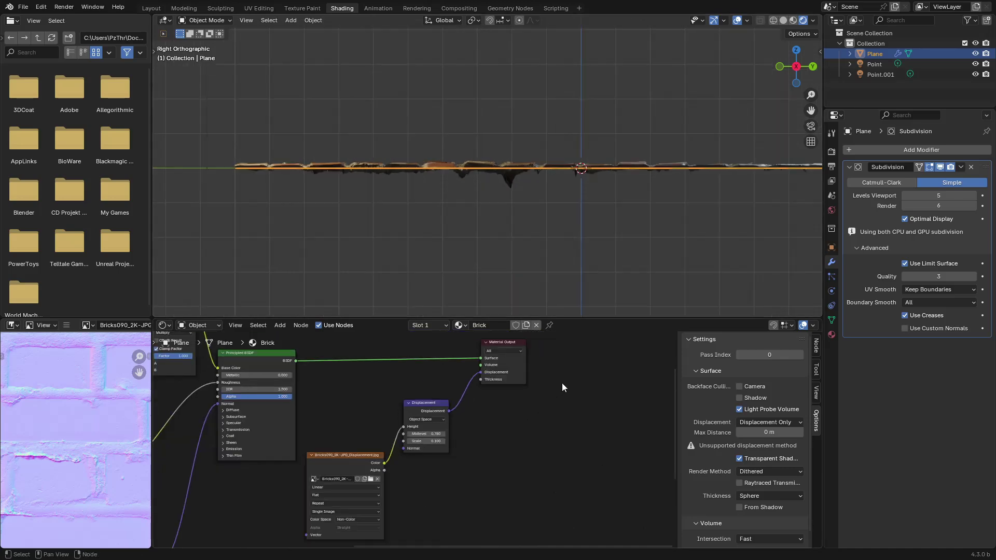
Extrude one border edge of the plane downward along global Z by about 0.2 m to form a side wall.
{"action": "middle_click_drag", "start_coordinate": [562, 383], "coordinate": [527, 424]}
{"action": "middle_click_drag", "start_coordinate": [609, 149], "coordinate": [530, 192]}
{"action": "key", "text": "Tab"}
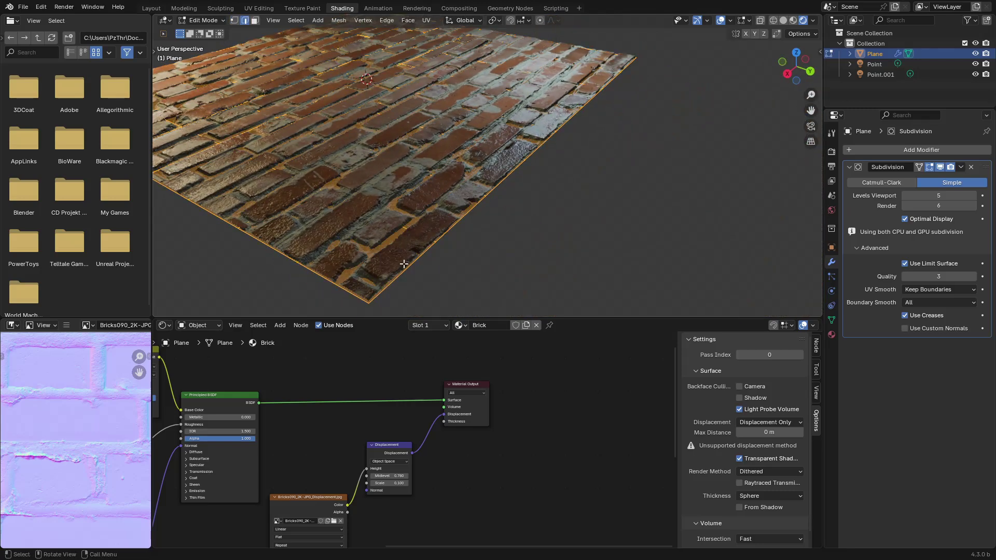
{"action": "left_click", "coordinate": [630, 62], "text": "ctrl"}
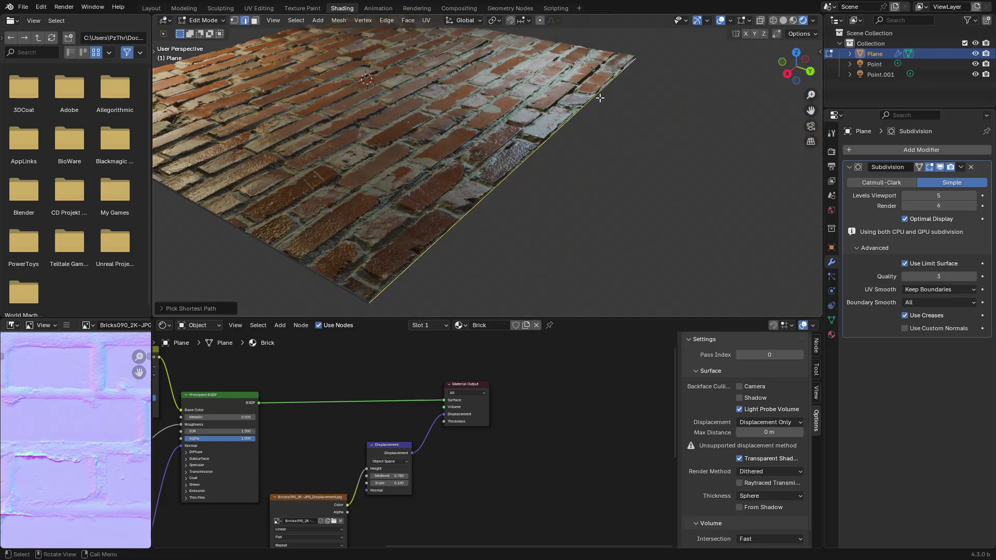
{"action": "middle_click_drag", "start_coordinate": [636, 169], "coordinate": [647, 147]}
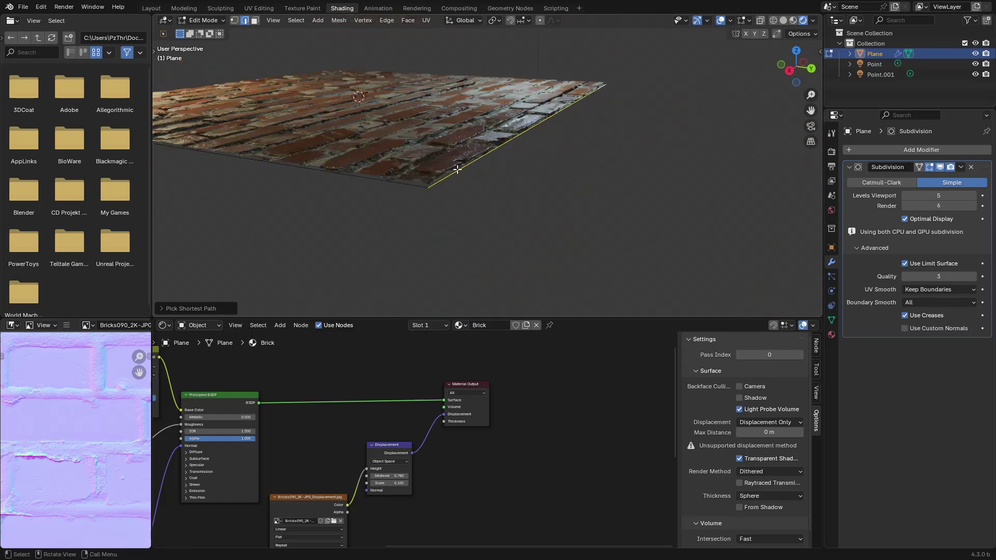
{"action": "key", "text": "e"}
{"action": "key", "text": "z"}
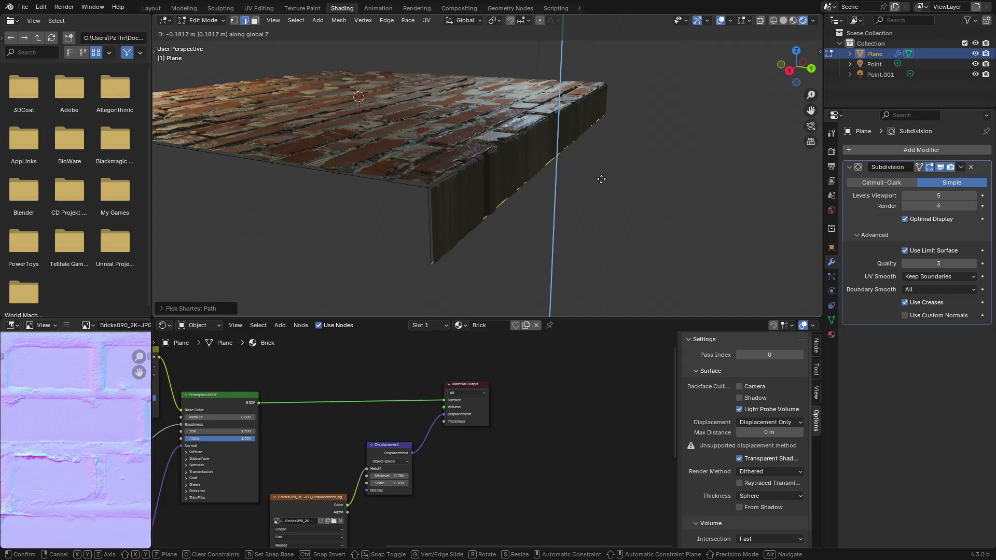
{"action": "left_click", "coordinate": [524, 197]}
Select all the side wall faces along the plane's edge and unwrap their UVs.
{"action": "key", "text": "3"}
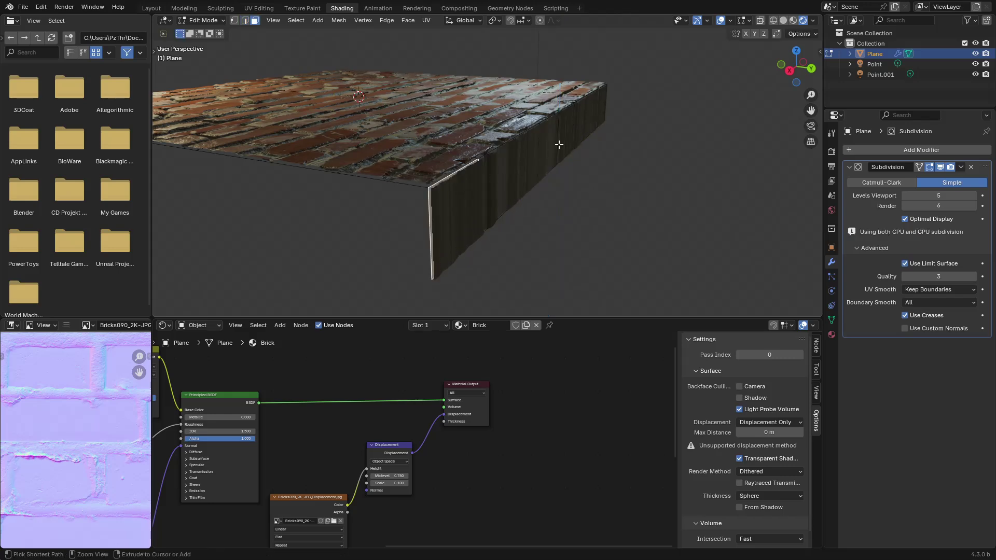
{"action": "left_click", "coordinate": [597, 107], "text": "ctrl"}
{"action": "middle_click_drag", "start_coordinate": [603, 170], "coordinate": [591, 149], "text": "shift"}
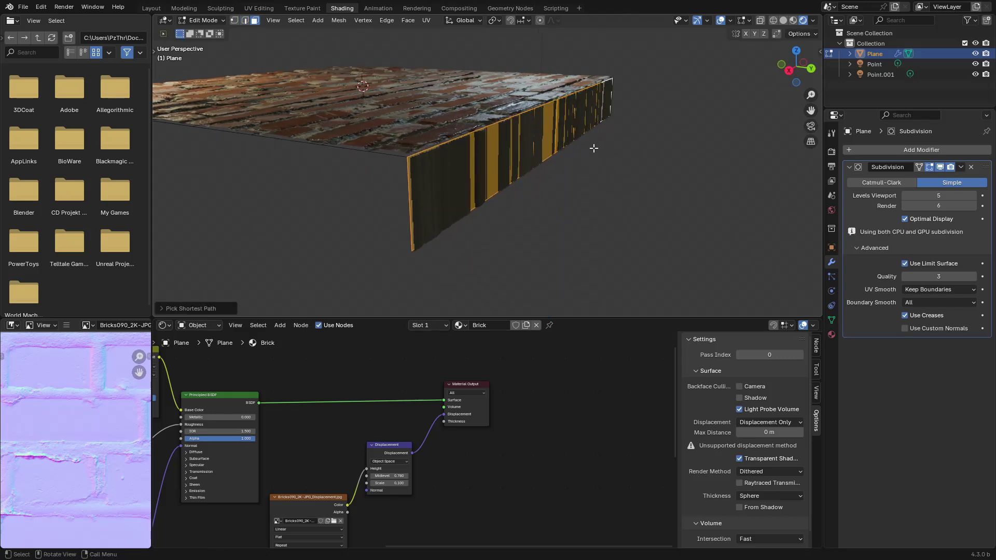
{"action": "key", "text": "u"}
{"action": "mouse_move", "coordinate": [584, 171]}
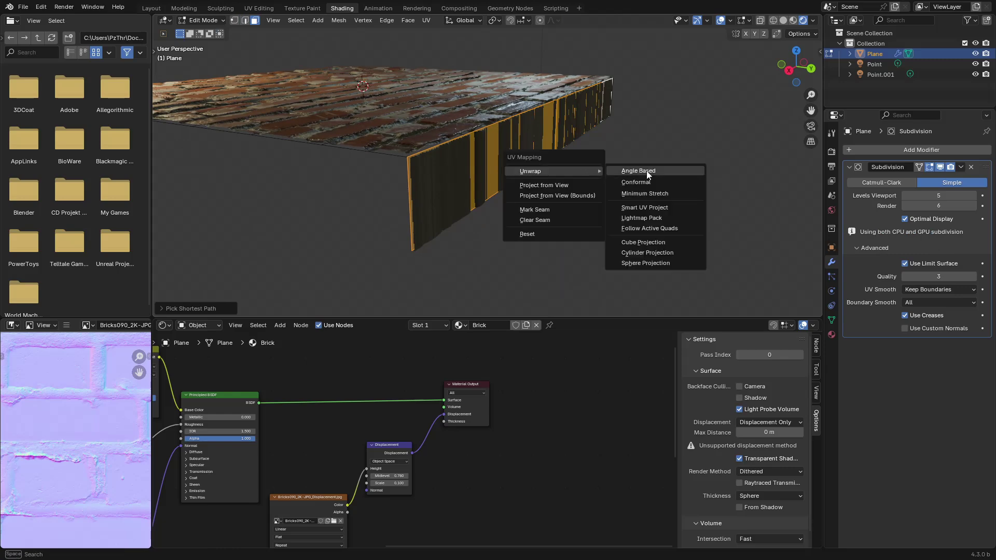
{"action": "left_click", "coordinate": [654, 185]}
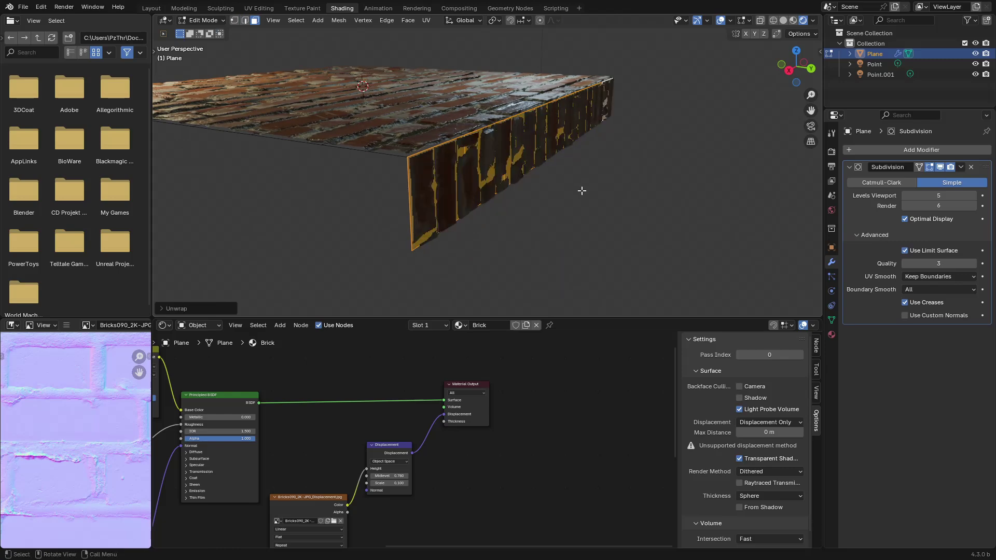
Inspect the seam between the displaced top surface and the side wall up close in an enlarged 3D view.
{"action": "key", "text": "Tab"}
{"action": "middle_click_drag", "start_coordinate": [472, 130], "coordinate": [497, 172]}
{"action": "key", "text": "ctrl+space"}
{"action": "middle_click_drag", "start_coordinate": [556, 325], "coordinate": [542, 302], "text": "shift"}
{"action": "scroll", "coordinate": [472, 268], "scroll_direction": "up", "scroll_amount": 4}
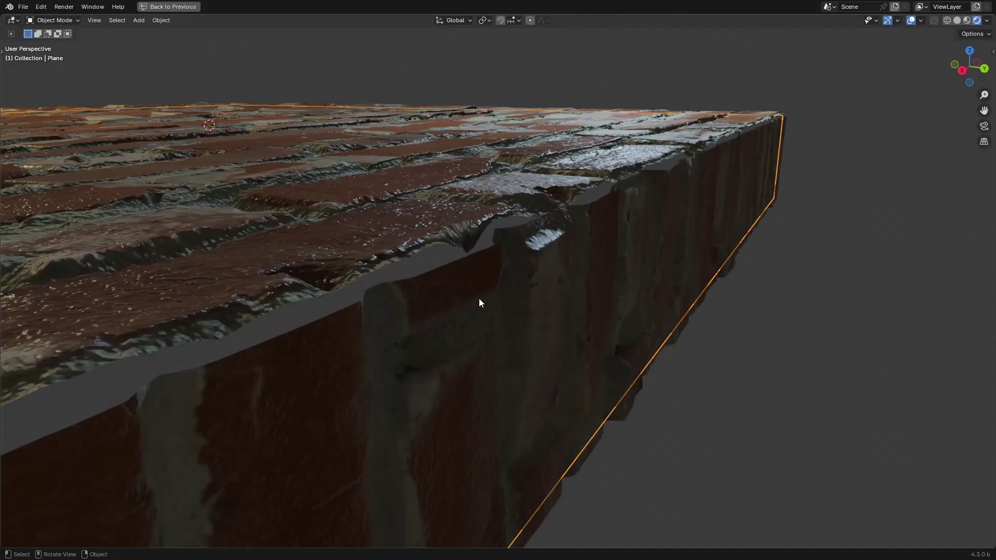
{"action": "middle_click_drag", "start_coordinate": [478, 298], "coordinate": [522, 278]}
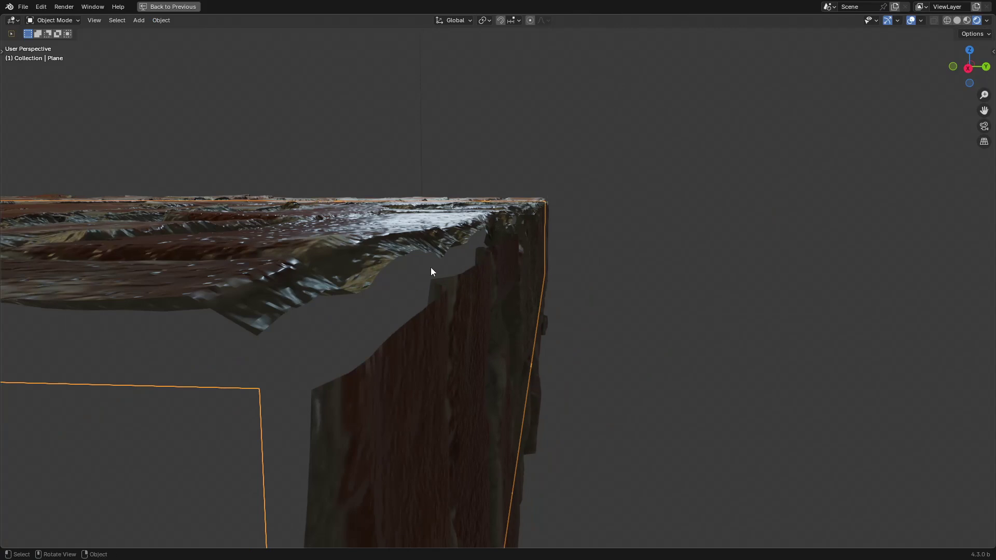
{"action": "key", "text": "ctrl+space"}
Examine the side wall's UV layout over the AmbientOcclusion image, and return to the displaced corner in the Shading workspace.
{"action": "key", "text": "Tab"}
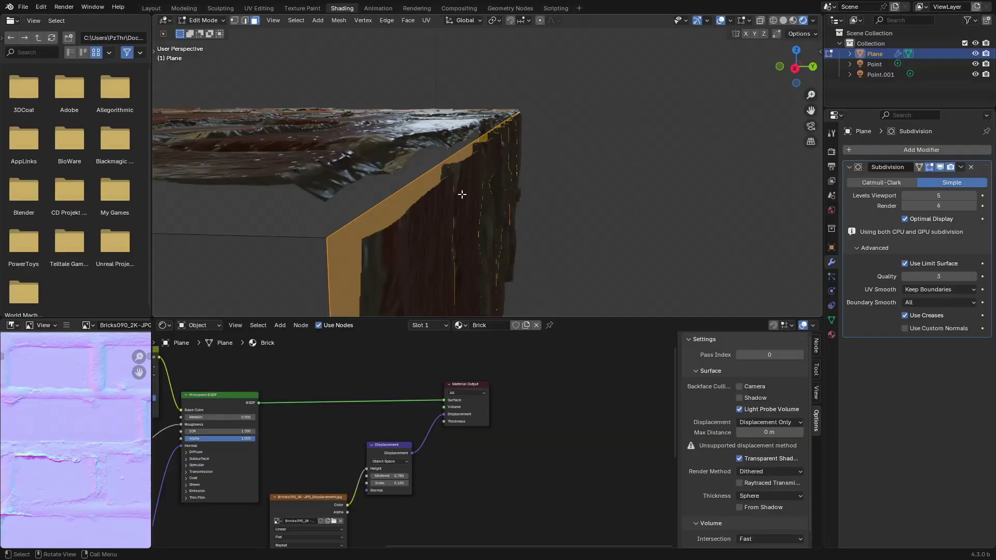
{"action": "left_click", "coordinate": [259, 8]}
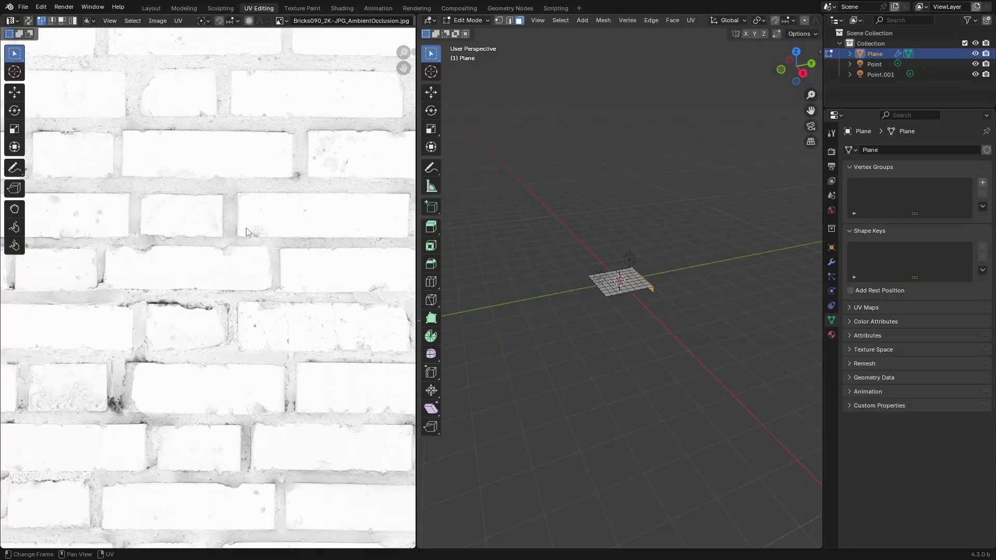
{"action": "key", "text": "a"}
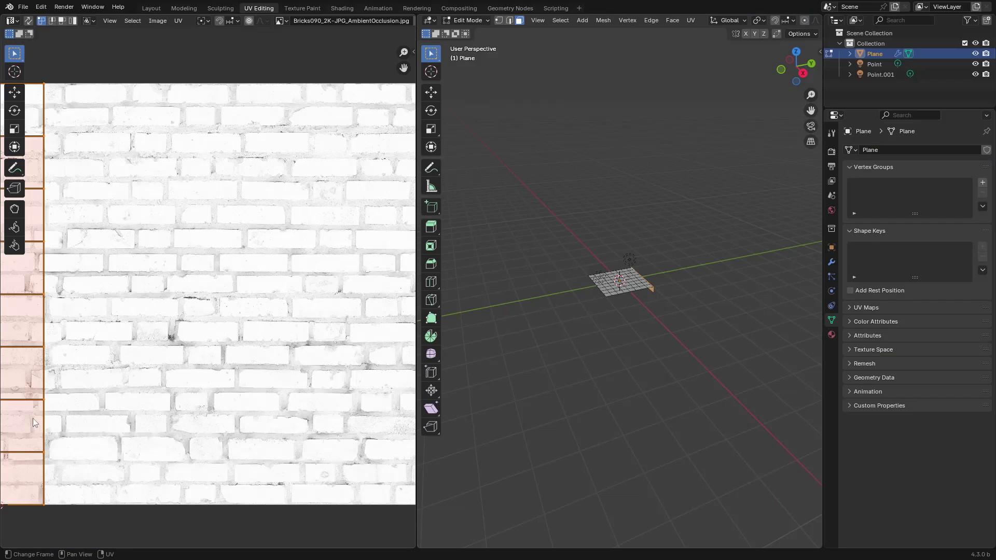
{"action": "left_click", "coordinate": [151, 8]}
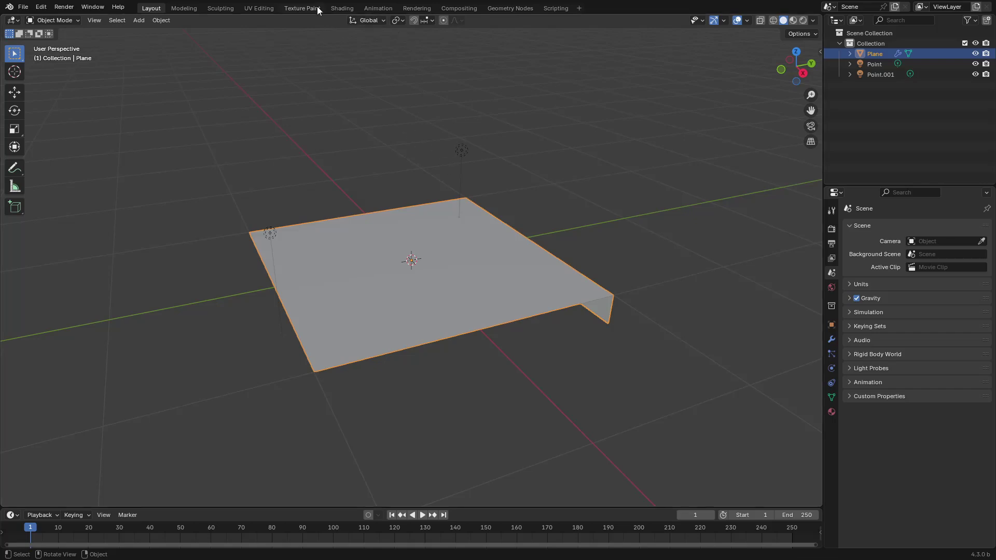
{"action": "left_click", "coordinate": [341, 8]}
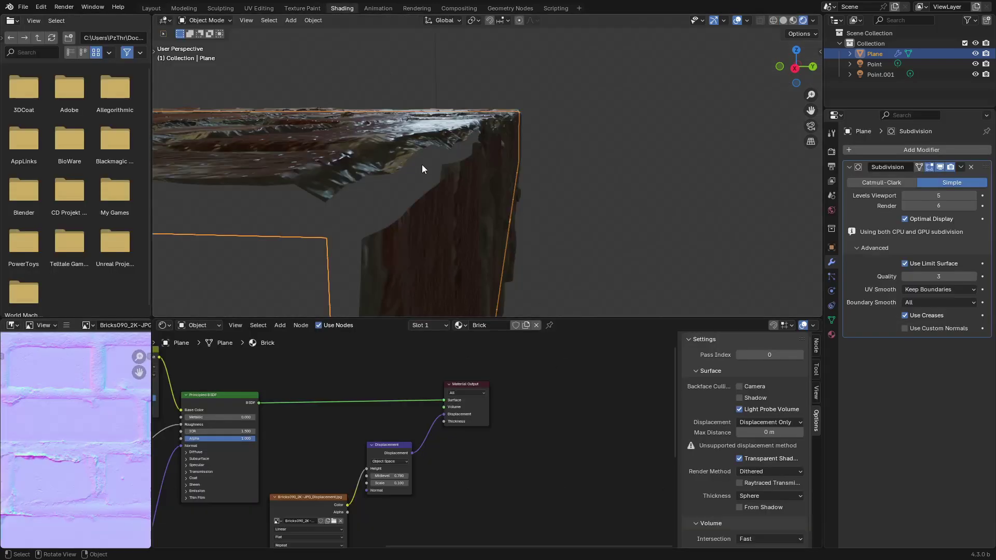
{"action": "middle_click_drag", "start_coordinate": [422, 164], "coordinate": [502, 170]}
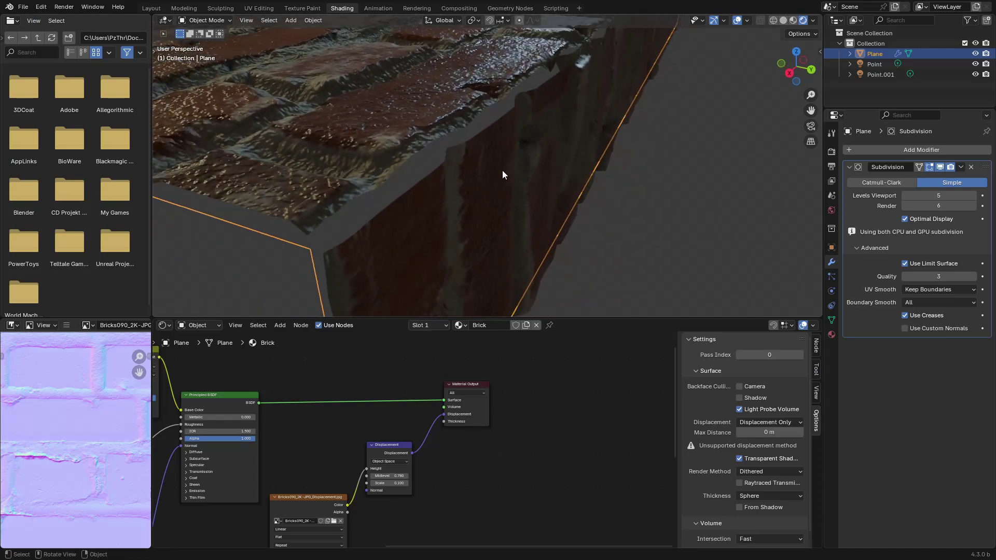
Set the Cycles render devices to HIP in the system preferences.
{"action": "left_click", "coordinate": [49, 7]}
{"action": "left_click", "coordinate": [96, 138]}
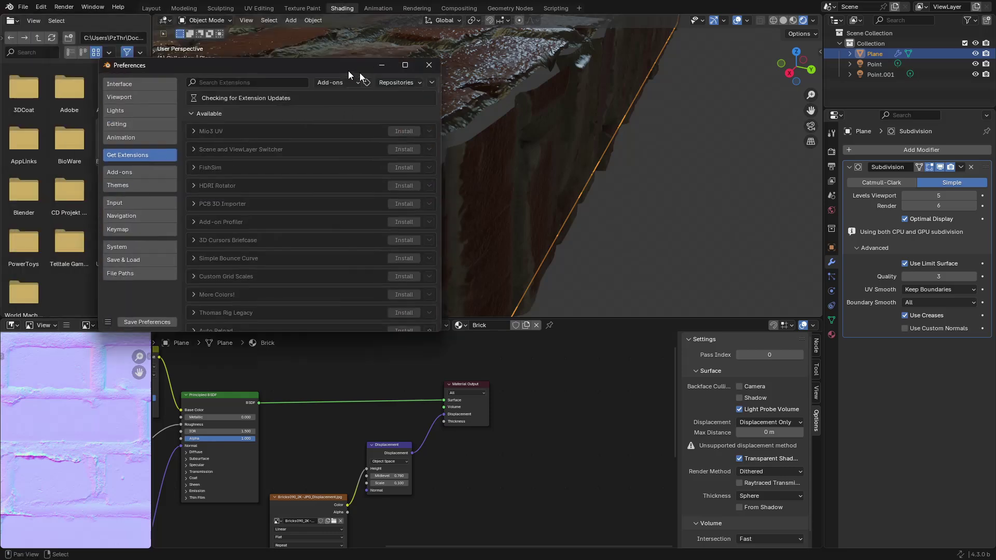
{"action": "left_click_drag", "start_coordinate": [359, 72], "coordinate": [390, 81]}
{"action": "left_click", "coordinate": [167, 254]}
{"action": "left_click", "coordinate": [375, 105]}
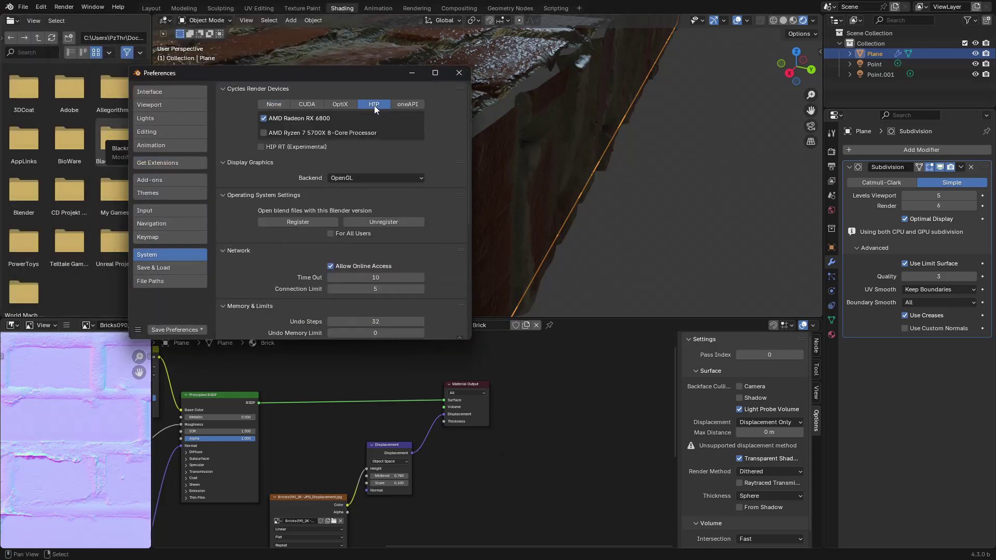
{"action": "left_click", "coordinate": [459, 72]}
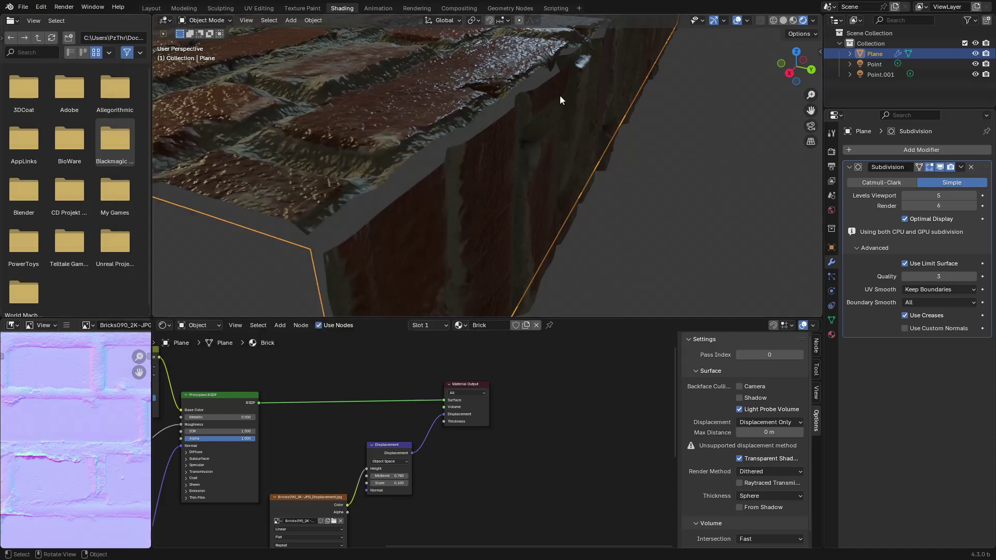
Switch the render engine to Cycles on GPU Compute and inspect the displaced wall corner in that renderer.
{"action": "left_click", "coordinate": [831, 151]}
{"action": "left_click", "coordinate": [928, 150]}
{"action": "left_click", "coordinate": [932, 184]}
{"action": "left_click", "coordinate": [940, 175]}
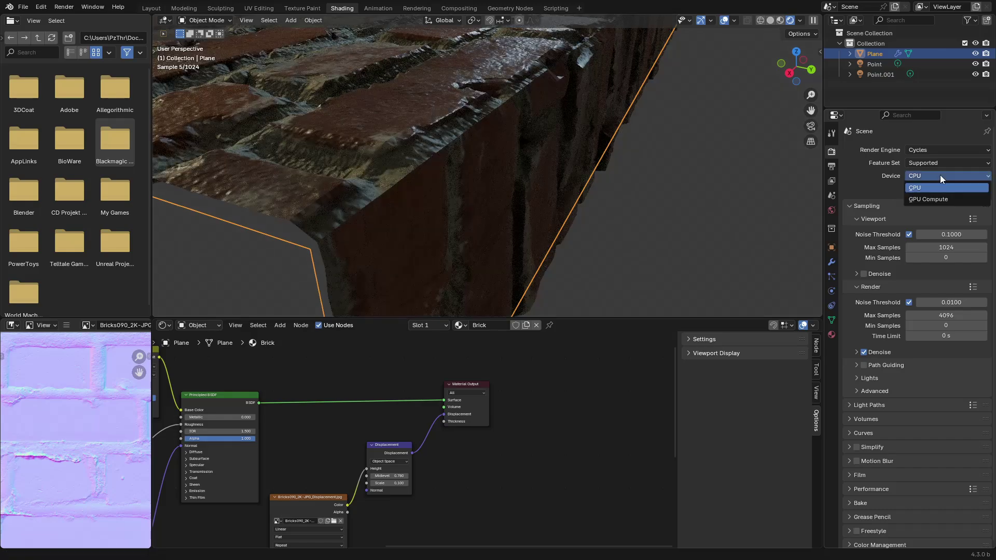
{"action": "left_click", "coordinate": [929, 199]}
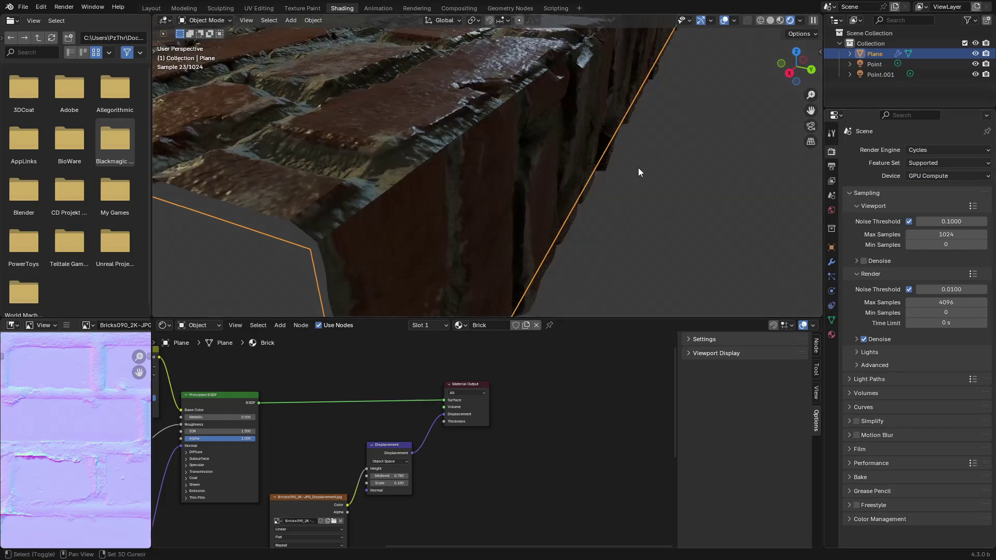
{"action": "middle_click_drag", "start_coordinate": [584, 170], "coordinate": [530, 196]}
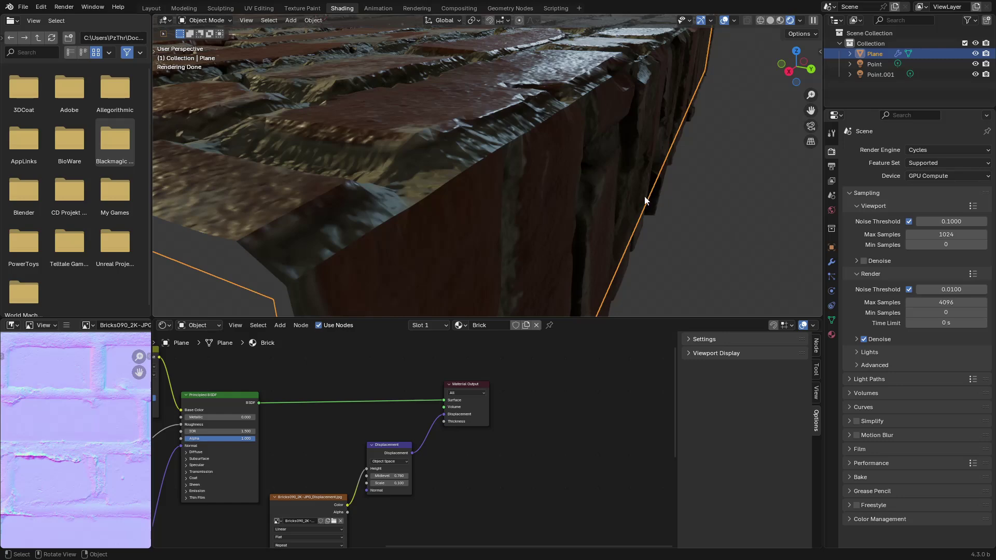
{"action": "scroll", "coordinate": [629, 204], "scroll_direction": "down", "scroll_amount": 4}
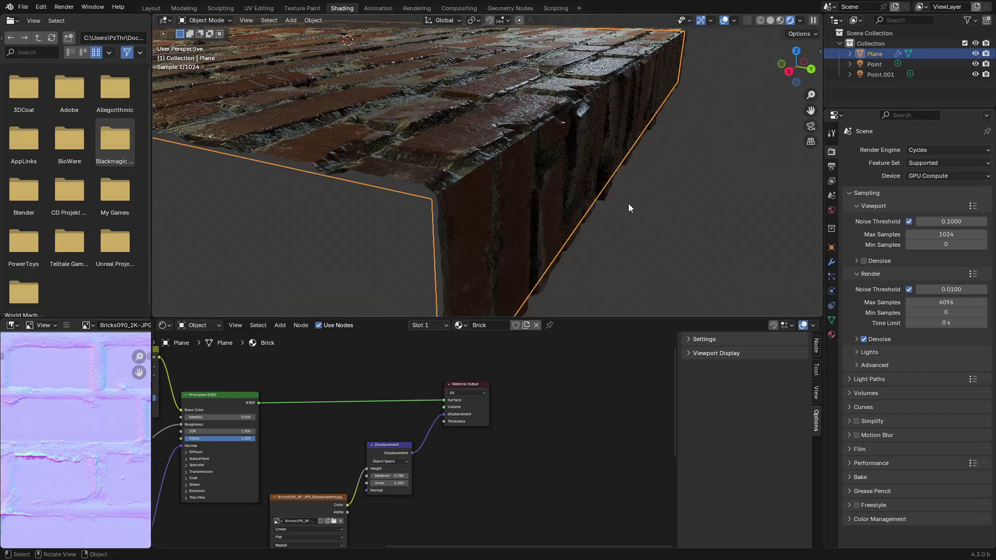
Delete the extruded side wall faces from the plane.
{"action": "middle_click_drag", "start_coordinate": [645, 148], "coordinate": [610, 209]}
{"action": "key", "text": "Tab"}
{"action": "key", "text": "x"}
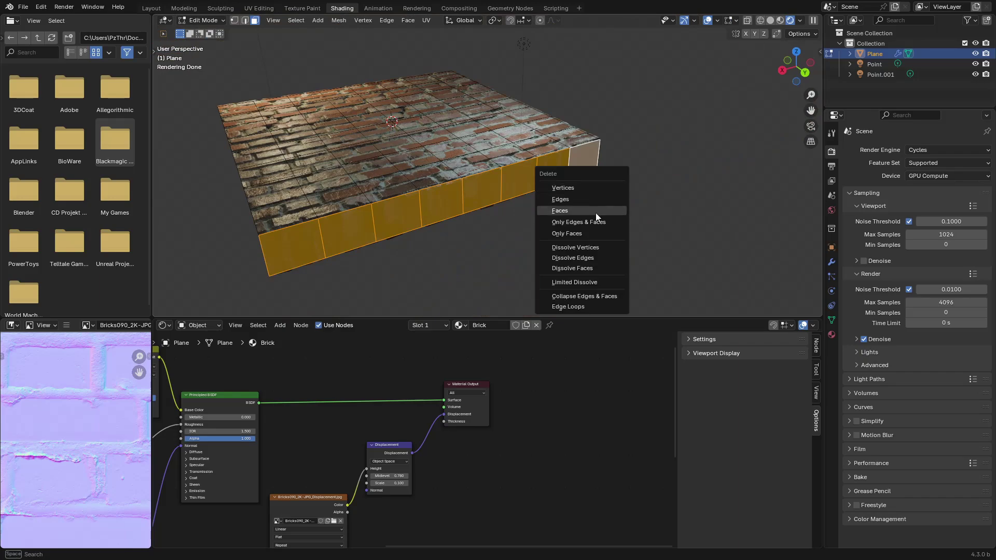
{"action": "left_click", "coordinate": [595, 211]}
{"action": "key", "text": "Tab"}
Disconnect the Displacement node from the Material Output and switch the render engine back to EEVEE.
{"action": "middle_click_drag", "start_coordinate": [441, 159], "coordinate": [525, 163]}
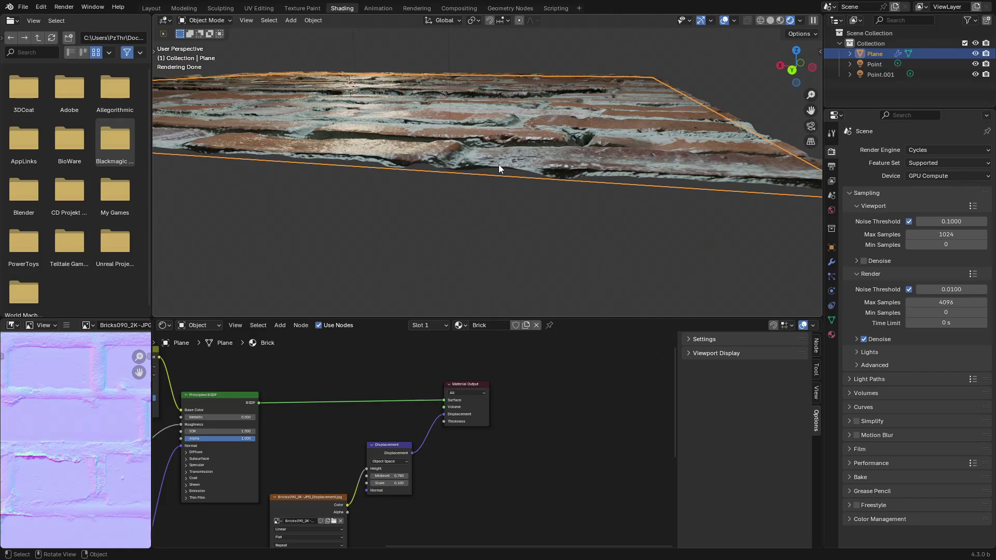
{"action": "middle_click_drag", "start_coordinate": [499, 164], "coordinate": [509, 204]}
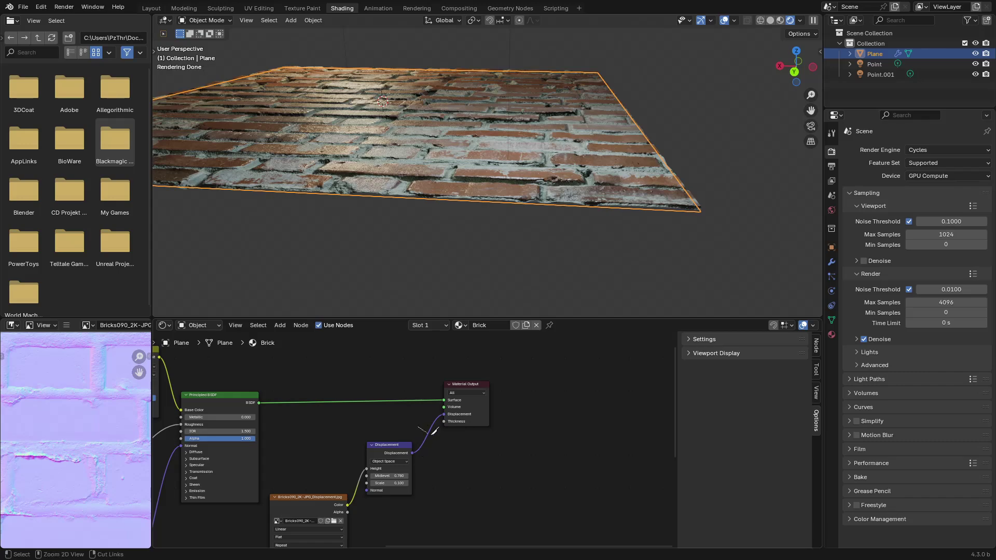
{"action": "right_click_drag", "start_coordinate": [418, 427], "coordinate": [444, 455], "text": "ctrl"}
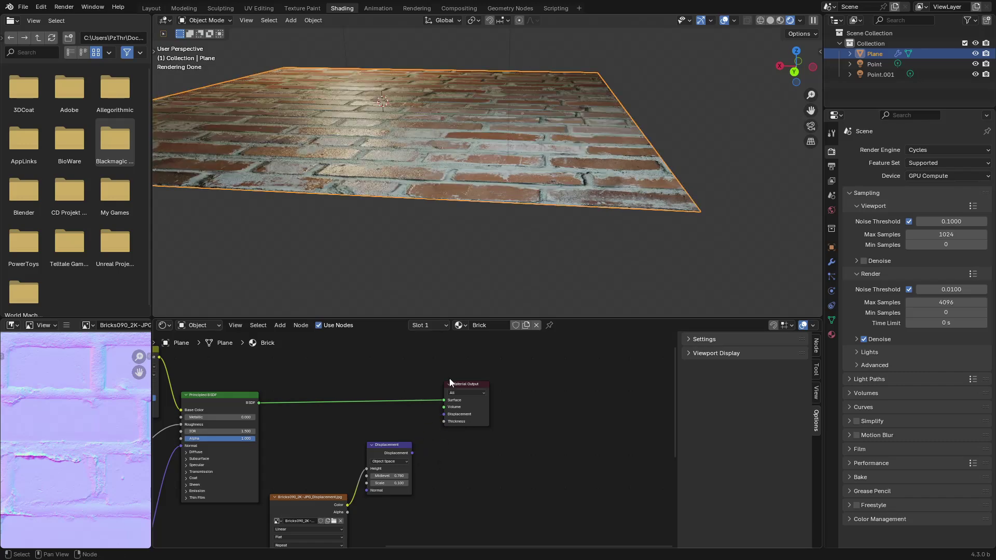
{"action": "middle_click_drag", "start_coordinate": [488, 236], "coordinate": [471, 219]}
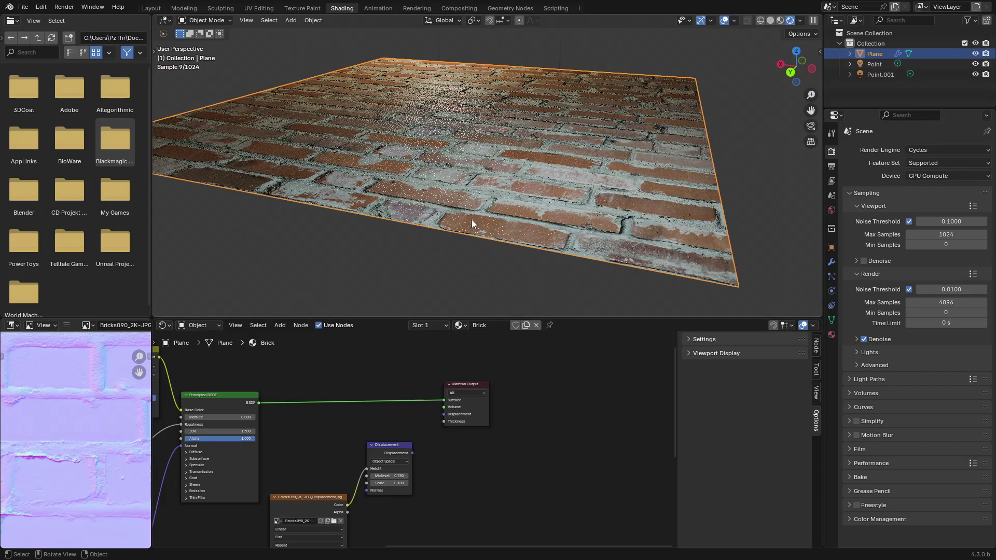
{"action": "left_click", "coordinate": [927, 150]}
{"action": "left_click", "coordinate": [933, 160]}
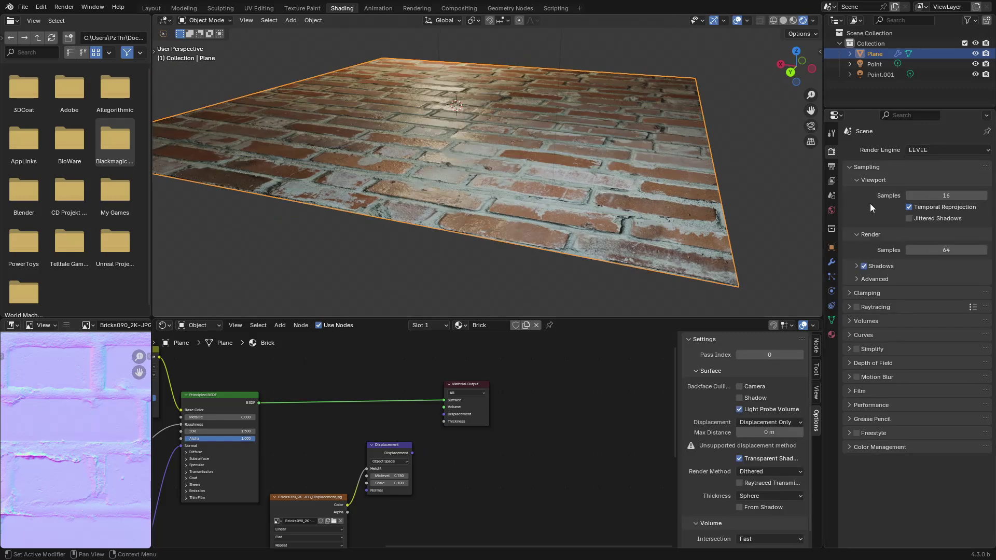
Add a Displace modifier below the plane's Subdivision modifier.
{"action": "left_click", "coordinate": [833, 262]}
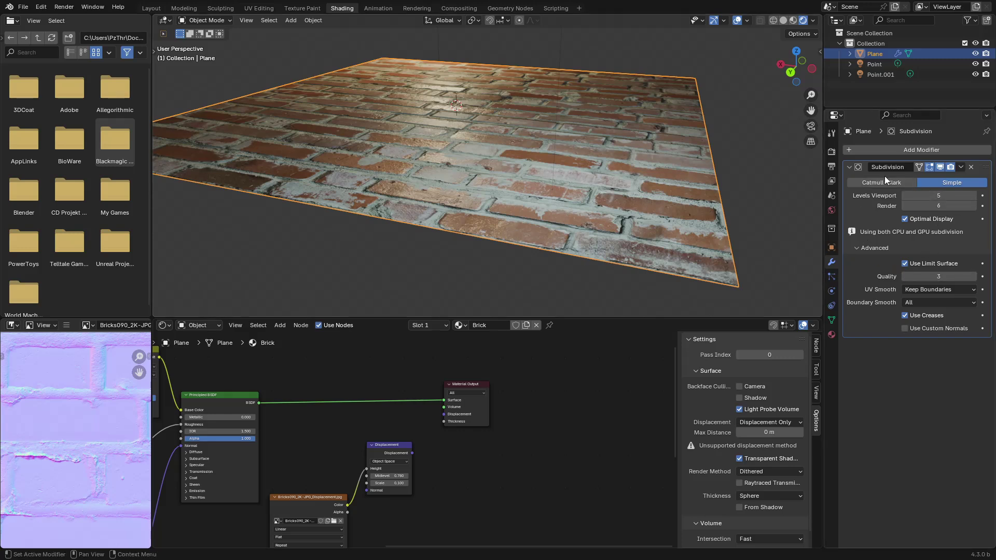
{"action": "left_click", "coordinate": [952, 149]}
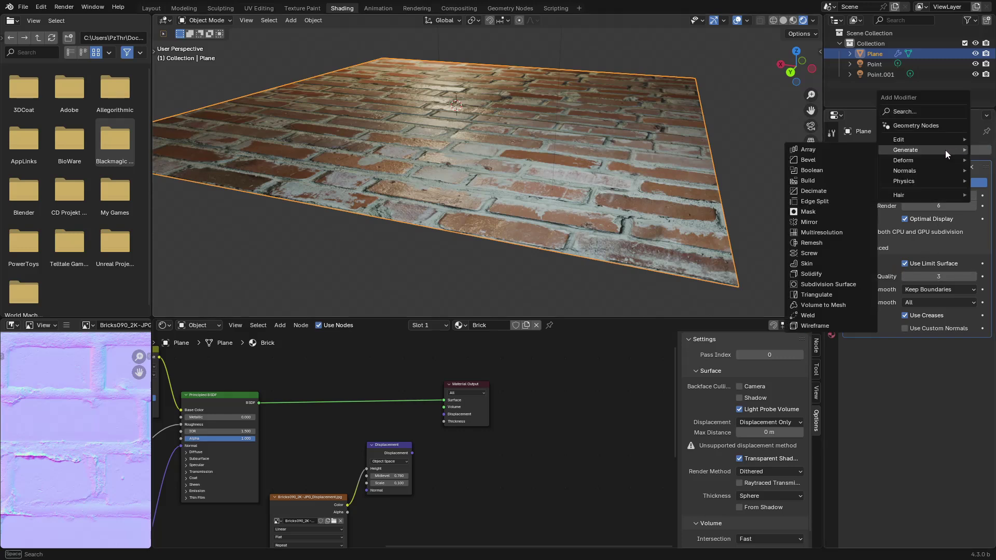
{"action": "mouse_move", "coordinate": [910, 160]}
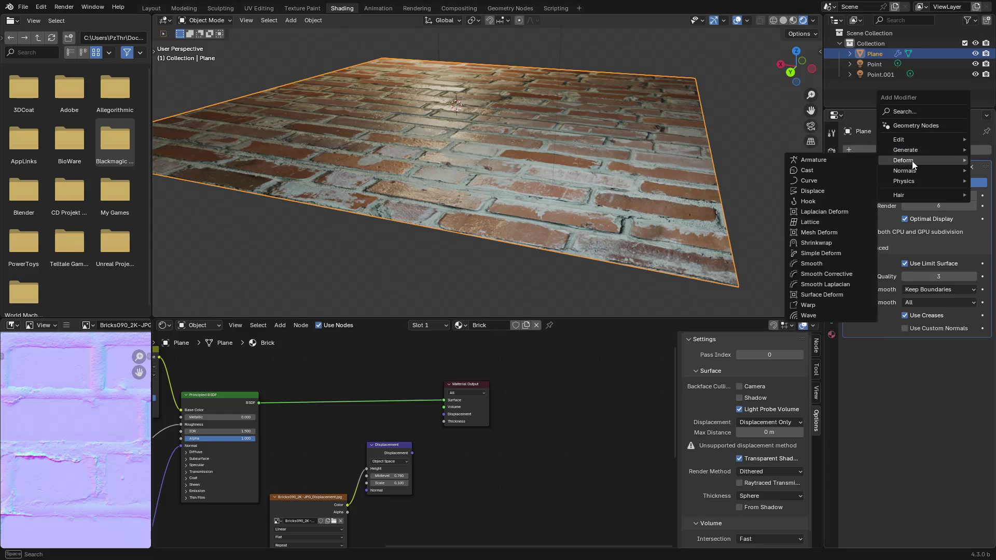
{"action": "left_click", "coordinate": [841, 190]}
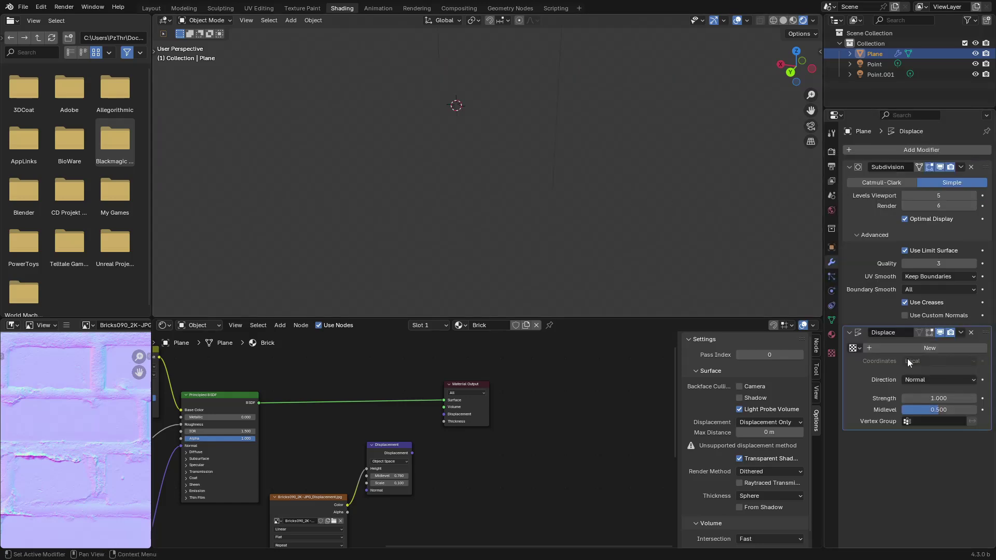
{"action": "scroll", "coordinate": [509, 154], "scroll_direction": "down", "scroll_amount": 3}
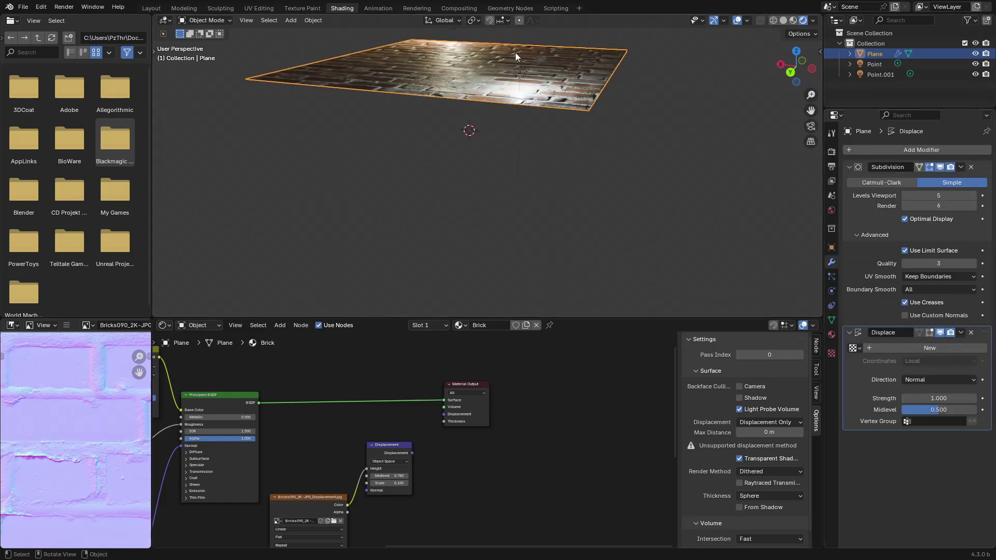
{"action": "scroll", "coordinate": [552, 138], "scroll_direction": "up", "scroll_amount": 1}
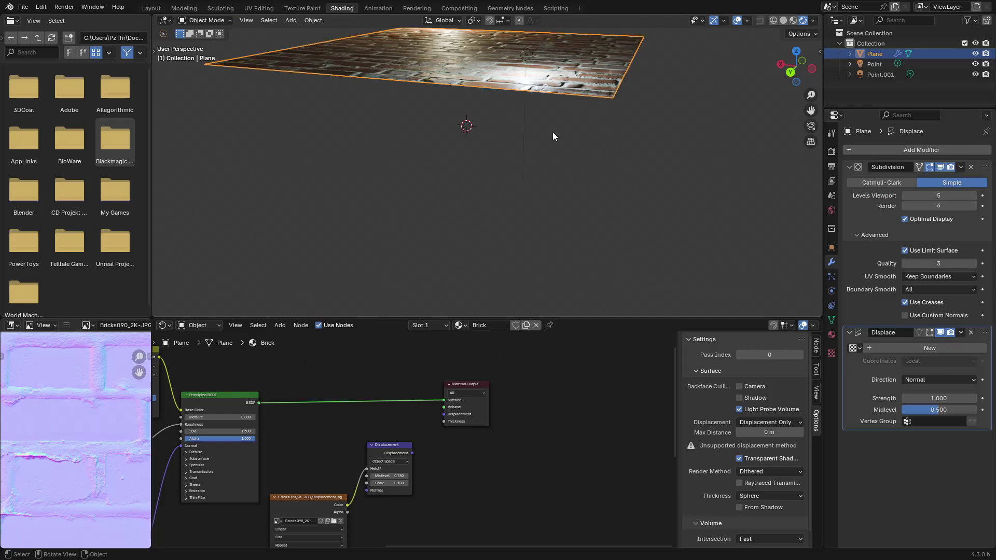
Create a texture named Brick for the Displace modifier and open its image texture settings.
{"action": "left_click", "coordinate": [937, 349]}
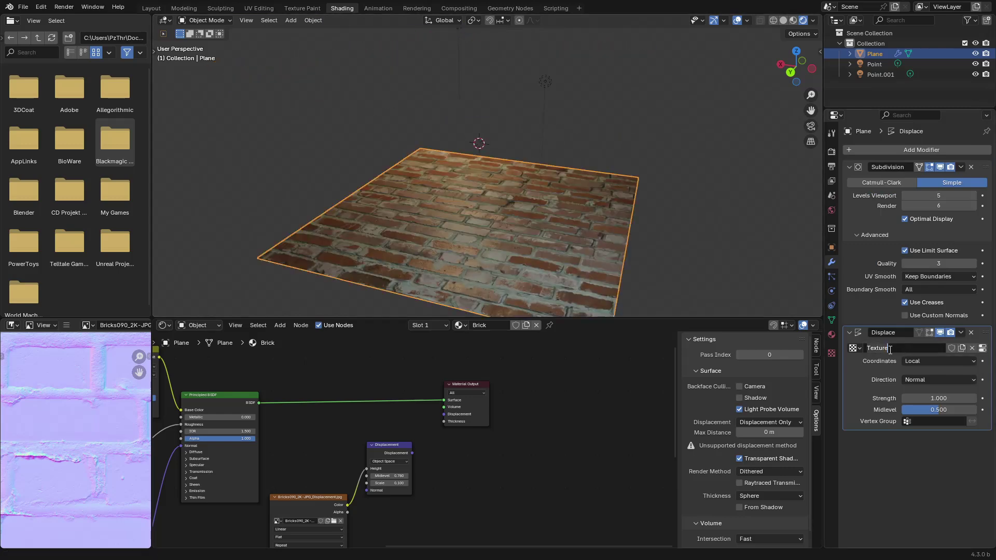
{"action": "type", "text": "Brick"}
{"action": "key", "text": "Return"}
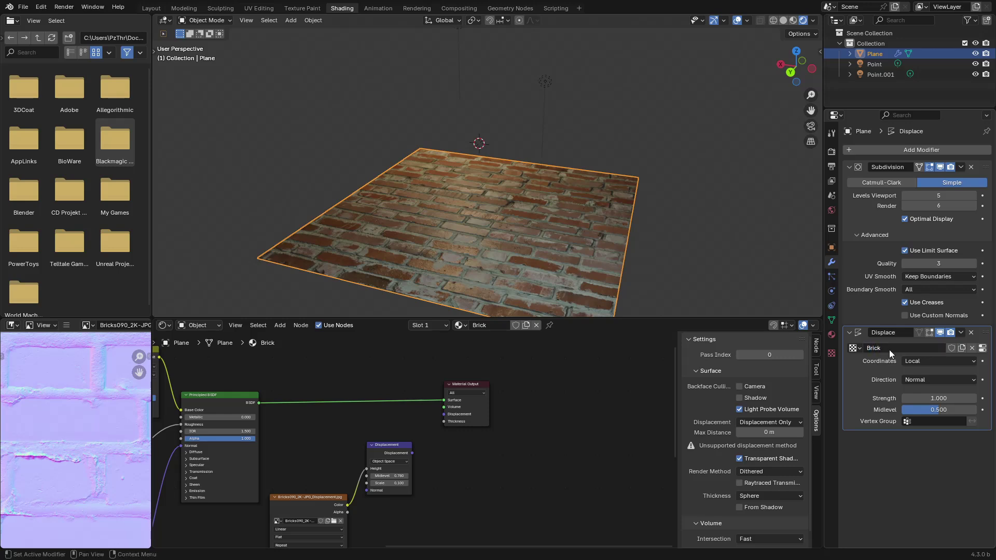
{"action": "left_click", "coordinate": [832, 354]}
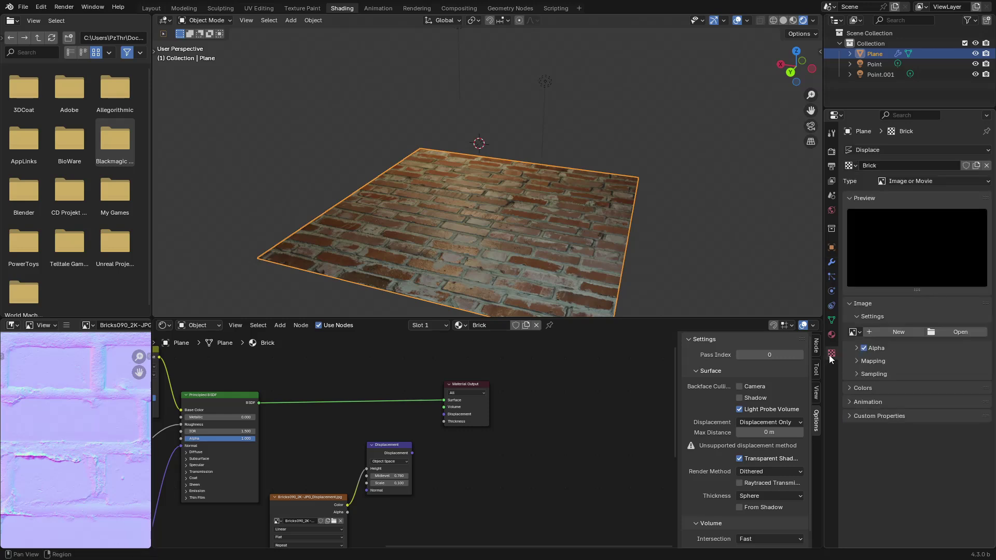
{"action": "left_click", "coordinate": [850, 165]}
{"action": "left_click", "coordinate": [851, 166]}
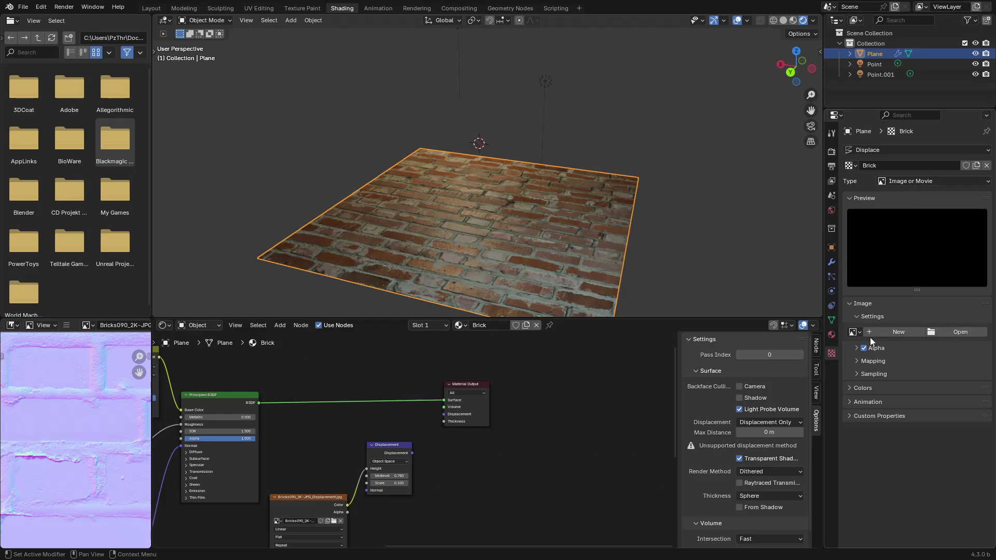
Assign Bricks090_2K-JPG_Displacement.jpg to the Brick texture and set the Displace modifier's strength to 0.1.
{"action": "left_click", "coordinate": [856, 333]}
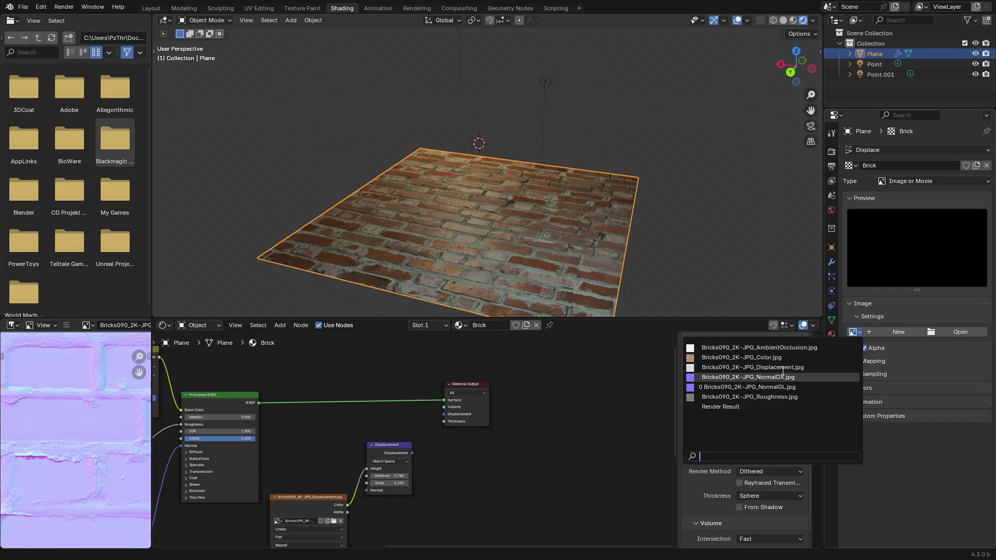
{"action": "left_click", "coordinate": [811, 369]}
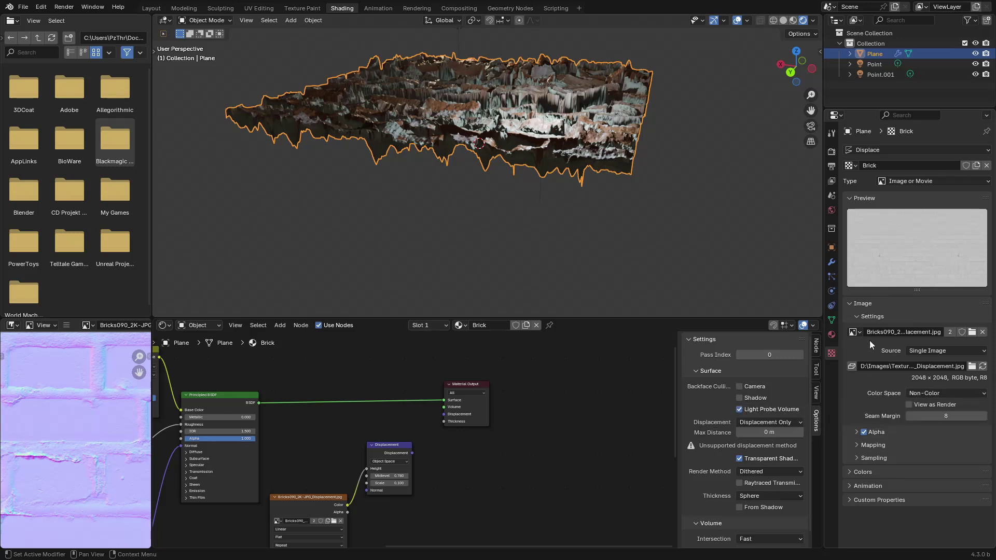
{"action": "left_click", "coordinate": [831, 263]}
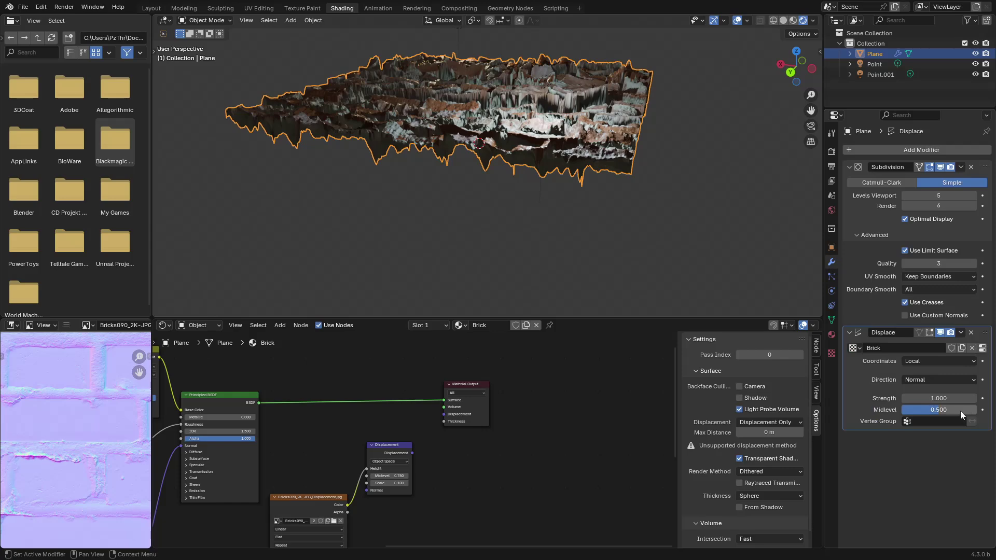
{"action": "double_click", "coordinate": [954, 398]}
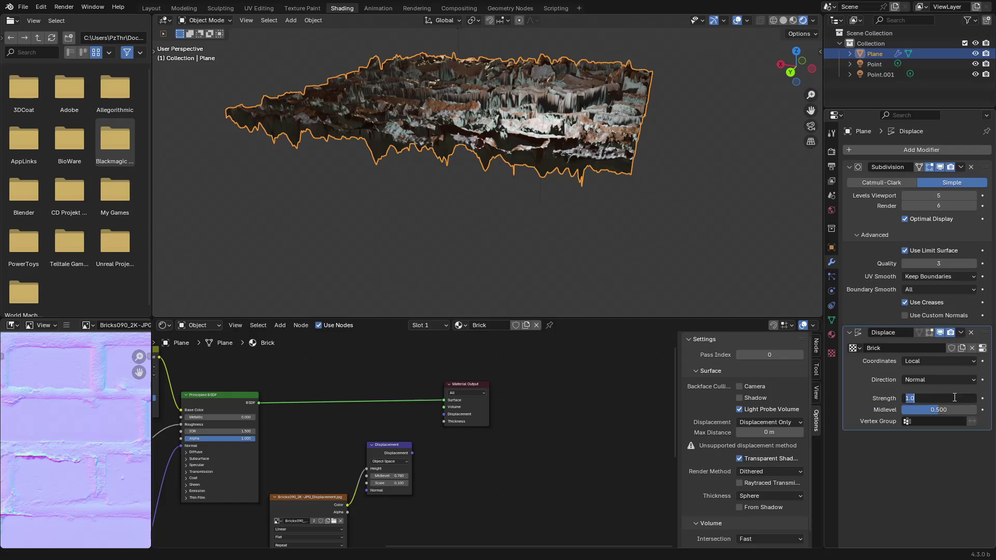
{"action": "type", "text": "0.1"}
{"action": "key", "text": "Return"}
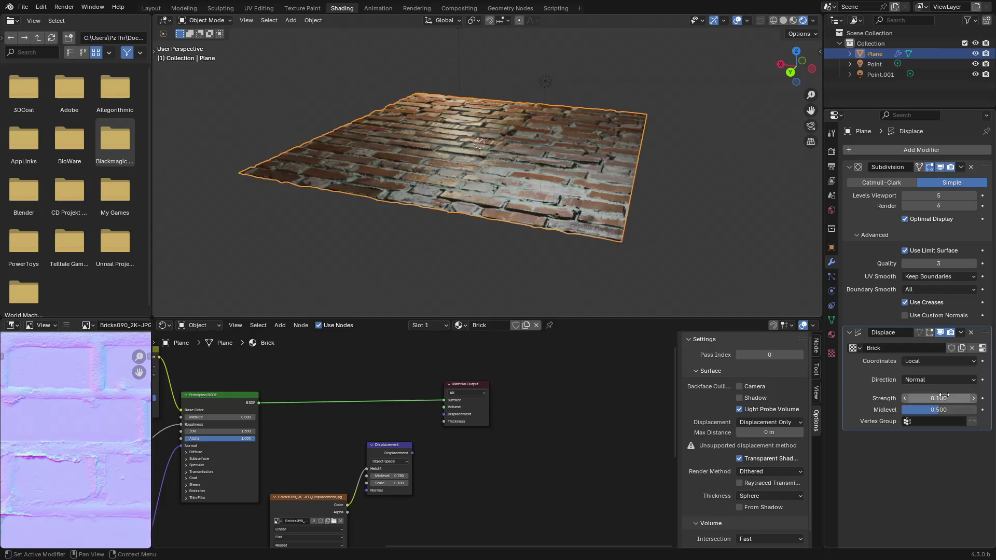
Set the Displace modifier's midlevel to about 0.761 and its texture coordinates to UV.
{"action": "scroll", "coordinate": [478, 198], "scroll_direction": "up", "scroll_amount": 5}
{"action": "middle_click_drag", "start_coordinate": [477, 197], "coordinate": [566, 168]}
{"action": "middle_click_drag", "start_coordinate": [565, 168], "coordinate": [586, 207], "text": "shift"}
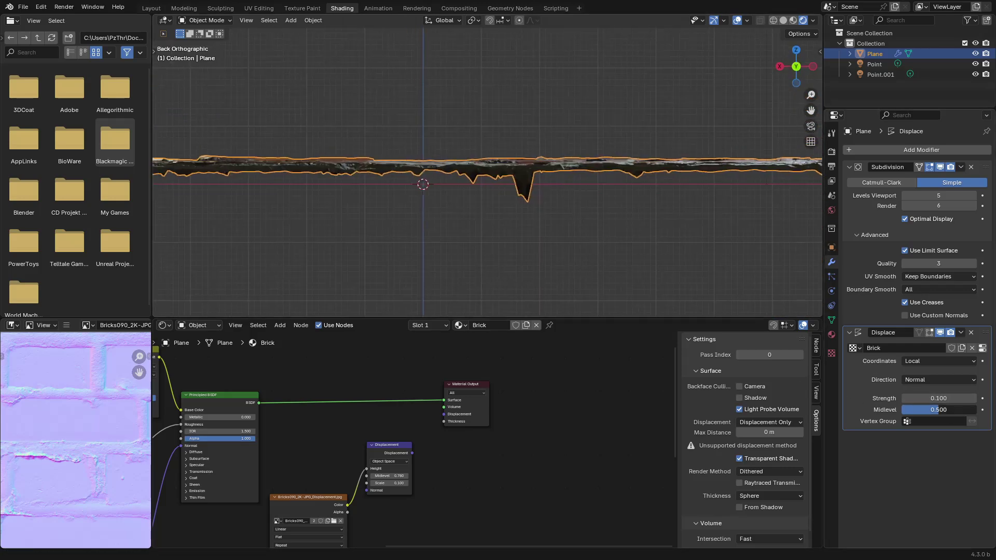
{"action": "left_click_drag", "start_coordinate": [937, 410], "coordinate": [958, 410]}
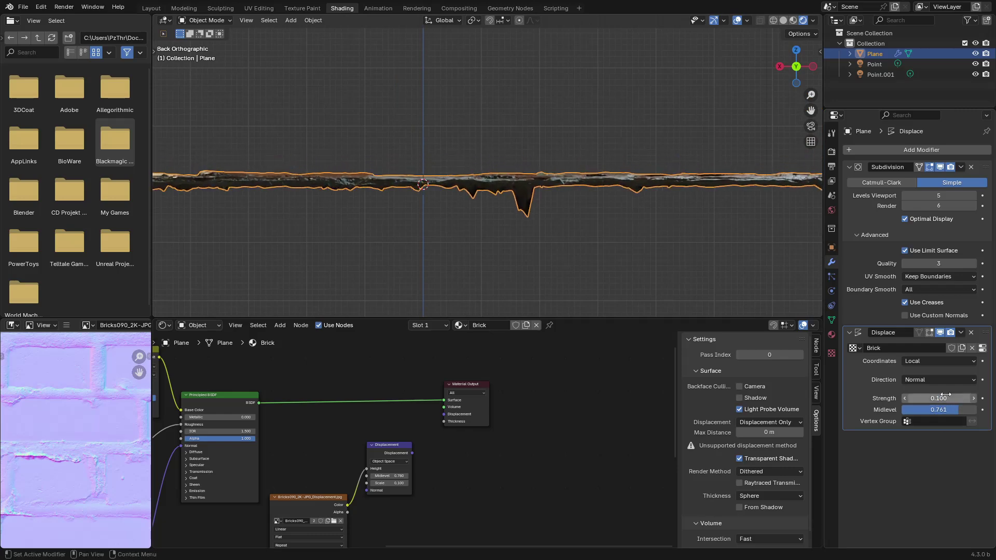
{"action": "left_click", "coordinate": [931, 362]}
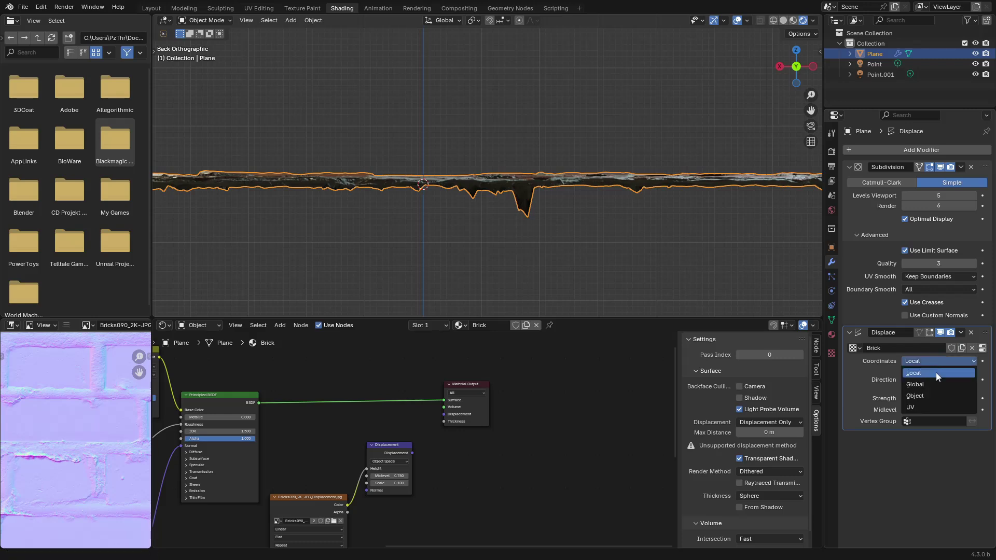
{"action": "left_click", "coordinate": [927, 407]}
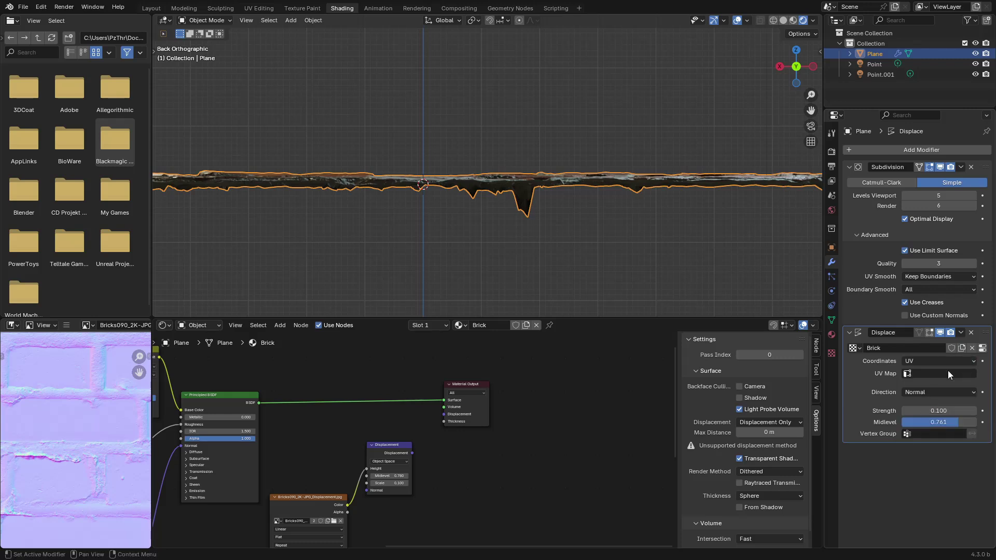
Duplicate the displaced brick plane and offset the copy 2 m along the global X axis.
{"action": "mouse_move", "coordinate": [612, 176]}
{"action": "middle_mouse_down"}
{"action": "mouse_move", "coordinate": [524, 170]}
{"action": "mouse_move", "coordinate": [467, 146]}
{"action": "mouse_move", "coordinate": [576, 189]}
{"action": "mouse_move", "coordinate": [620, 185]}
{"action": "mouse_move", "coordinate": [557, 156]}
{"action": "mouse_move", "coordinate": [582, 168]}
{"action": "mouse_move", "coordinate": [580, 190]}
{"action": "mouse_move", "coordinate": [621, 164]}
{"action": "middle_mouse_up"}
{"action": "scroll", "coordinate": [571, 188], "scroll_direction": "up", "scroll_amount": 5}
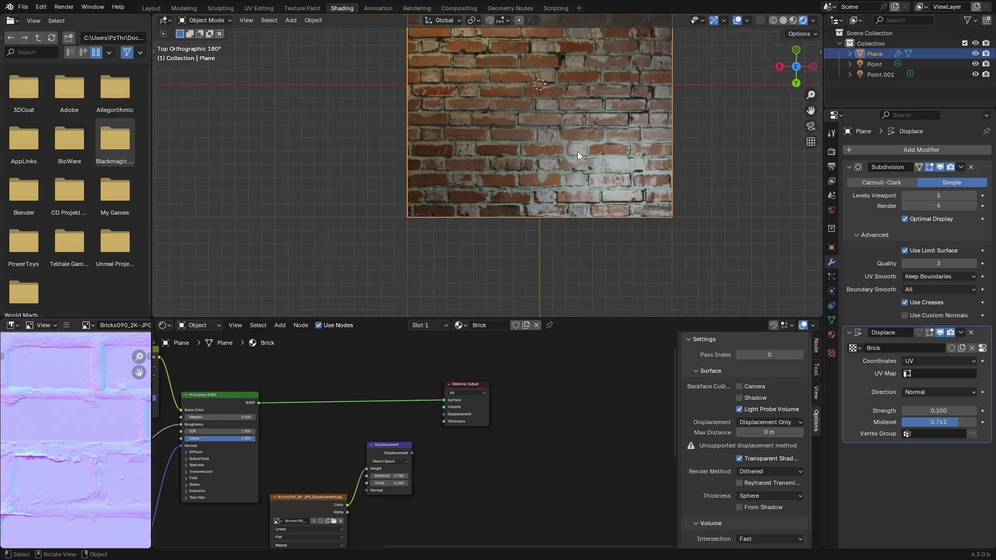
{"action": "middle_click_drag", "start_coordinate": [573, 206], "coordinate": [588, 175], "text": "shift"}
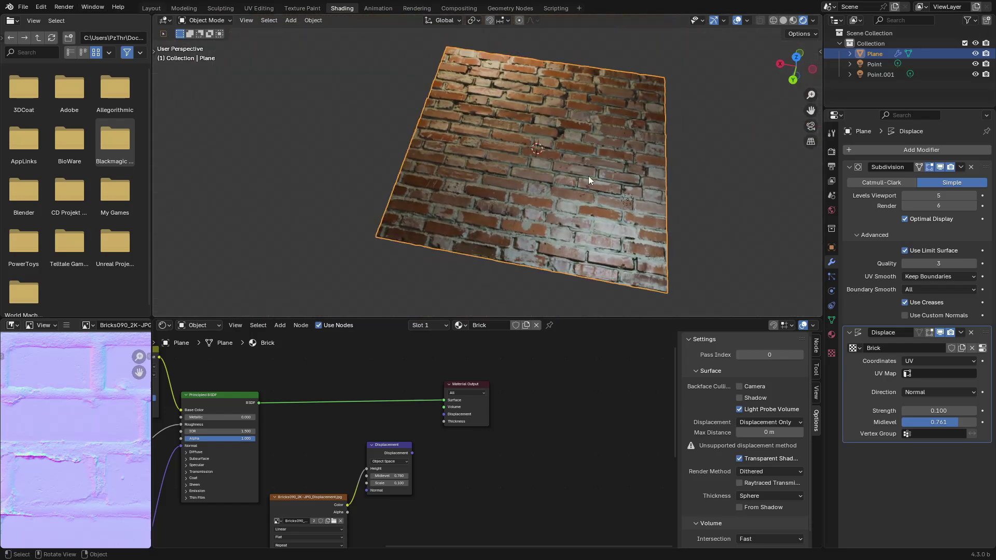
{"action": "key", "text": "ctrl+space"}
{"action": "middle_click_drag", "start_coordinate": [559, 306], "coordinate": [684, 245]}
{"action": "key", "text": "shift+d"}
{"action": "key", "text": "x"}
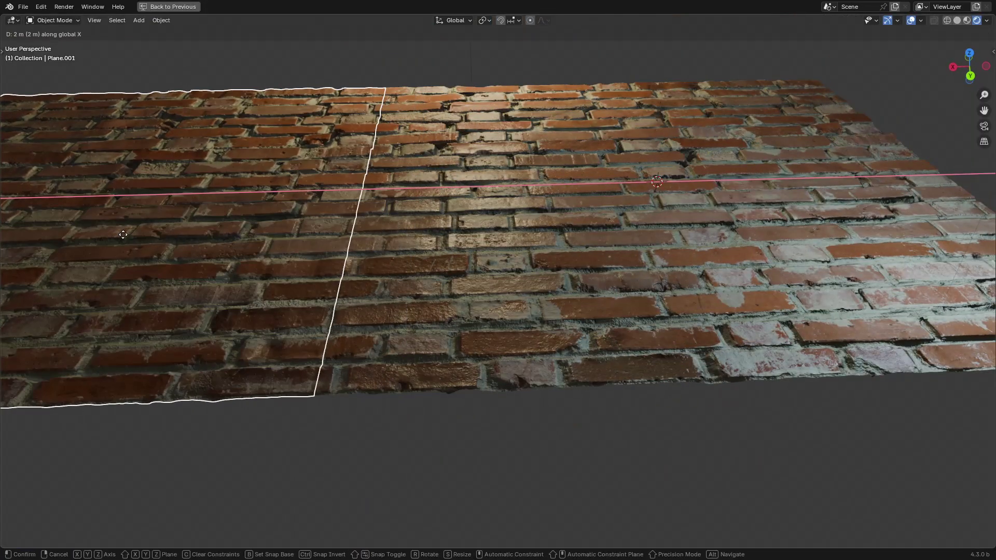
Place the duplicate of the brick plane 2 m along the X axis, edge to edge with the original.
{"action": "left_click", "coordinate": [110, 235]}
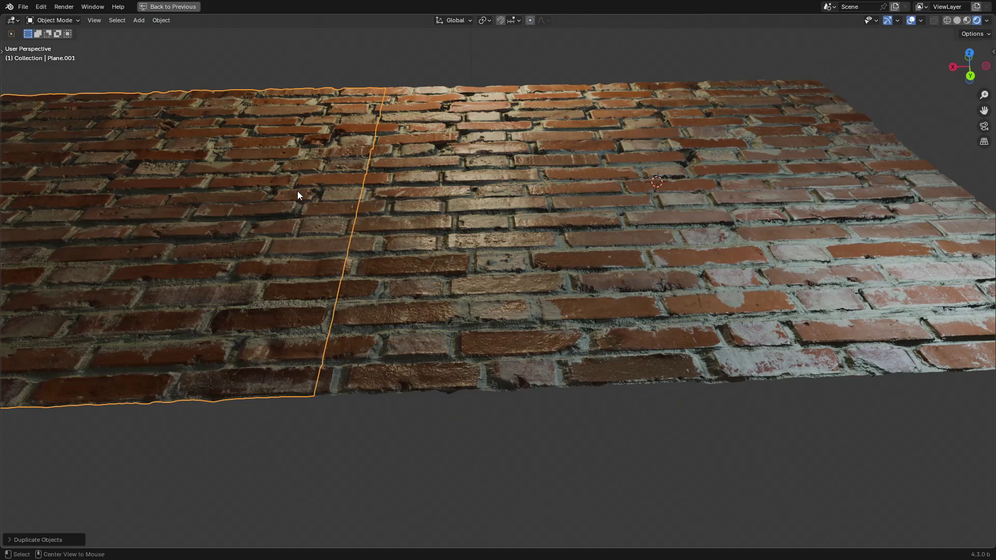
{"action": "middle_click_drag", "start_coordinate": [297, 192], "coordinate": [641, 249]}
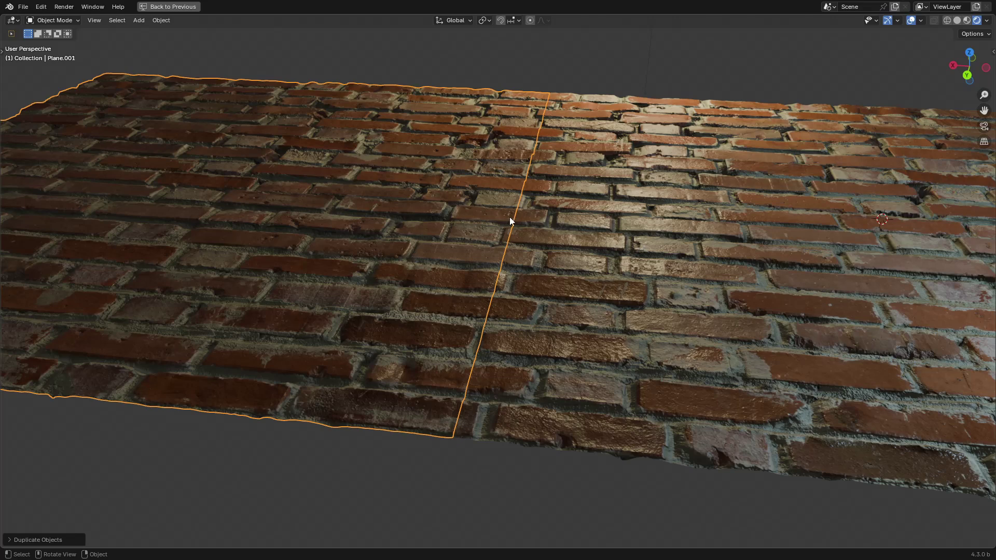
{"action": "middle_click_drag", "start_coordinate": [605, 220], "coordinate": [598, 222]}
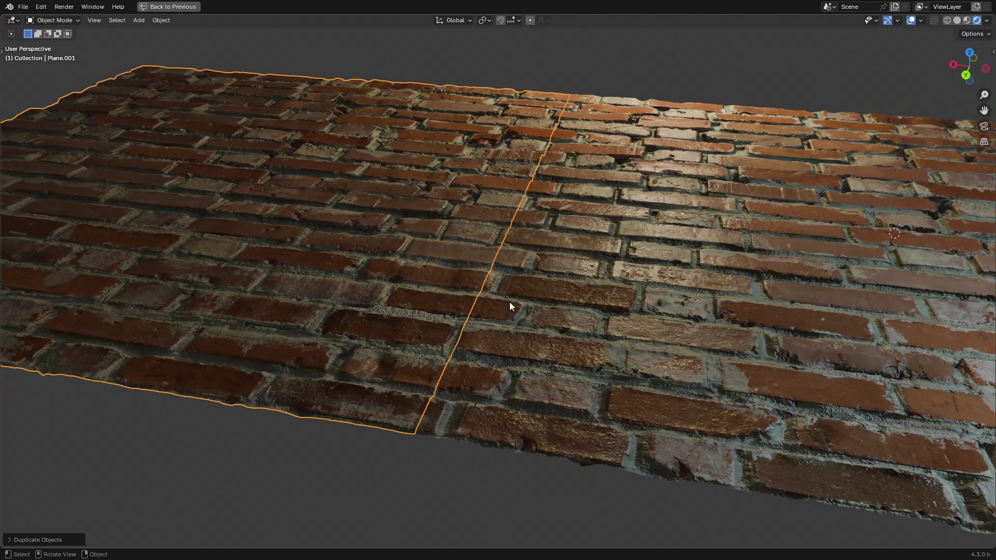
{"action": "left_click", "coordinate": [519, 474]}
{"action": "middle_click_drag", "start_coordinate": [502, 275], "coordinate": [445, 231], "text": "alt"}
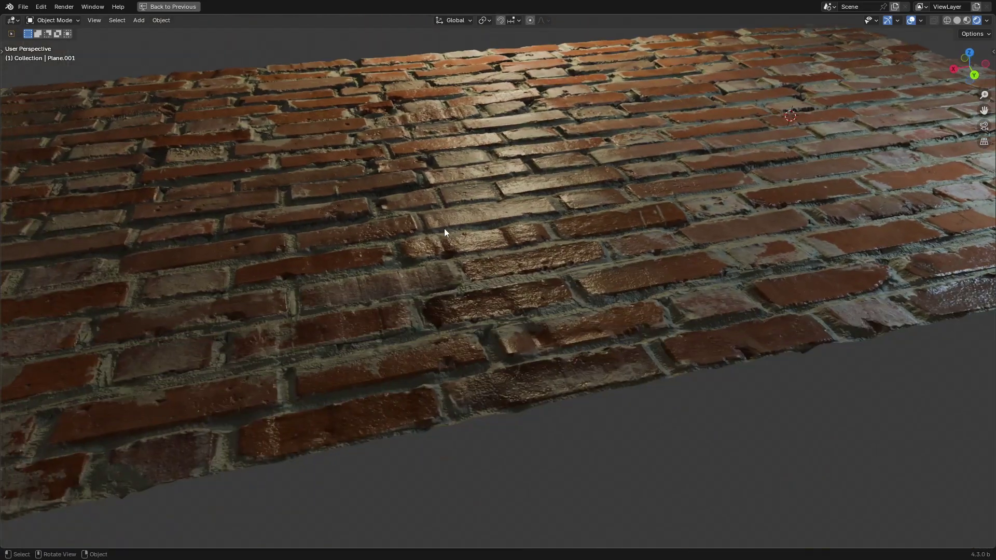
Examine the seam between the two brick planes by selecting each one and both together.
{"action": "left_click", "coordinate": [369, 251]}
{"action": "left_click", "coordinate": [602, 231], "text": "shift"}
{"action": "scroll", "coordinate": [539, 254], "scroll_direction": "up", "scroll_amount": 4}
{"action": "middle_click_drag", "start_coordinate": [590, 249], "coordinate": [457, 267], "text": "shift"}
{"action": "scroll", "coordinate": [515, 242], "scroll_direction": "down", "scroll_amount": 5}
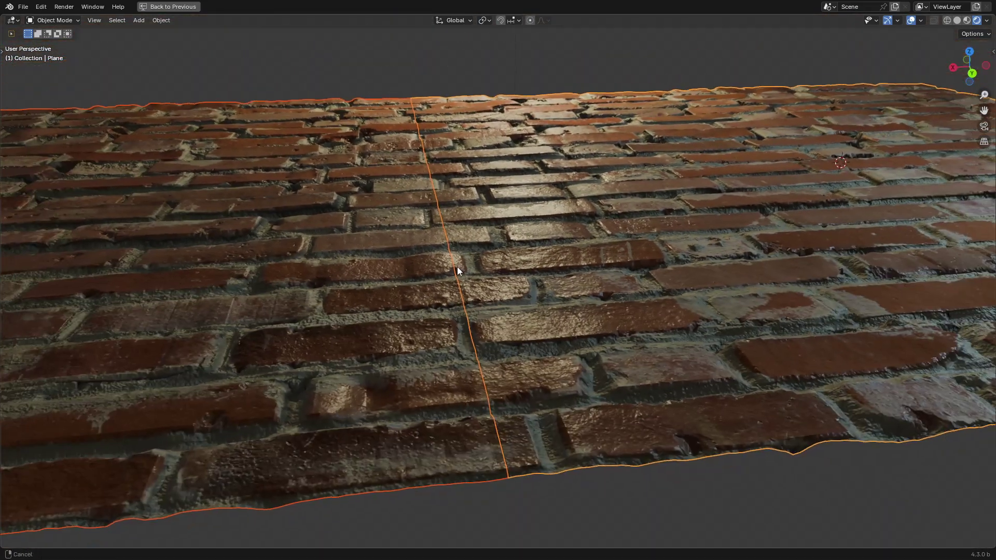
{"action": "left_click", "coordinate": [375, 263]}
{"action": "key", "text": "g"}
{"action": "right_click", "coordinate": [395, 268]}
{"action": "left_click", "coordinate": [515, 253]}
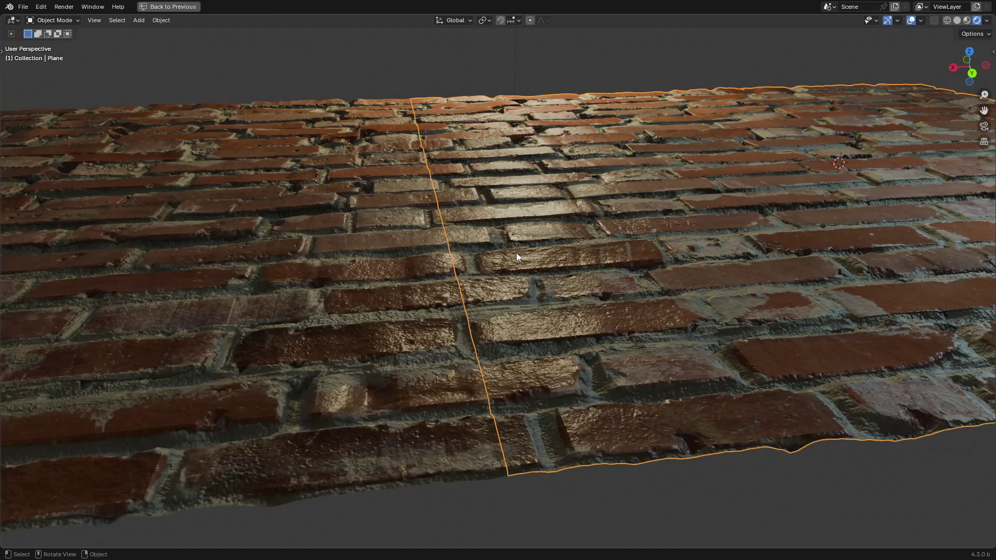
{"action": "left_click", "coordinate": [370, 280], "text": "shift"}
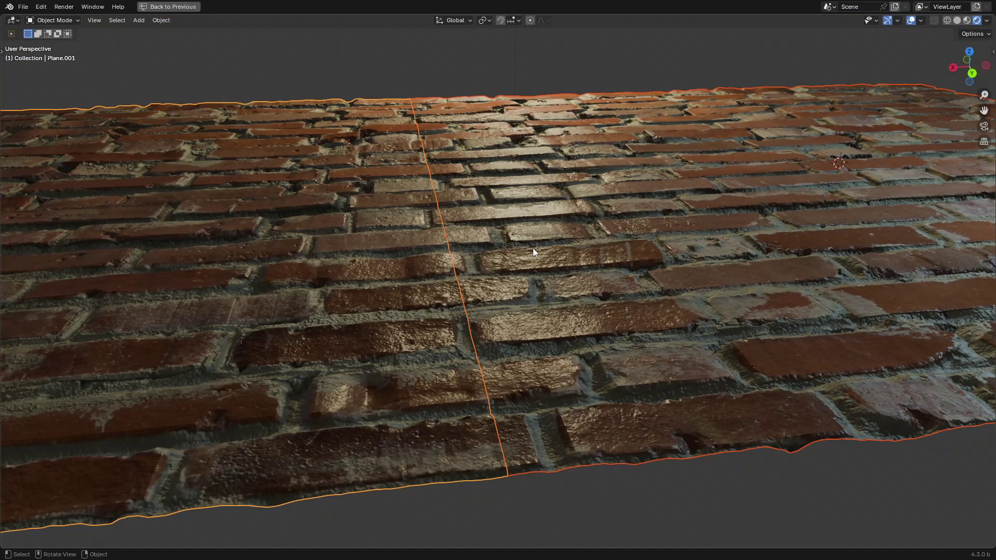
{"action": "left_click", "coordinate": [520, 256]}
{"action": "middle_click_drag", "start_coordinate": [592, 259], "coordinate": [556, 254], "text": "shift"}
Restore the full workspace layout and examine the brick relief along the seam from close up and at low angles.
{"action": "key", "text": "ctrl+space"}
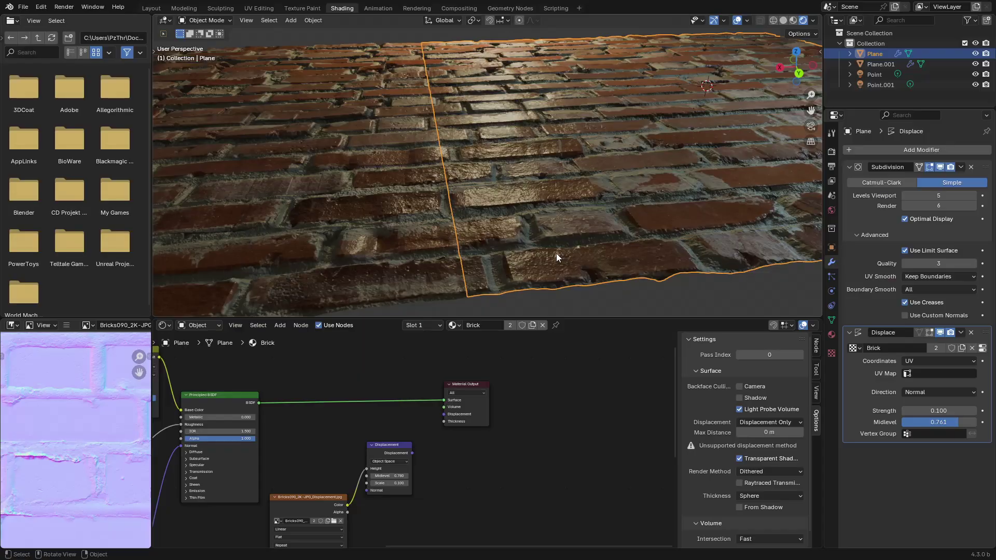
{"action": "middle_click_drag", "start_coordinate": [640, 206], "coordinate": [614, 202], "text": "shift"}
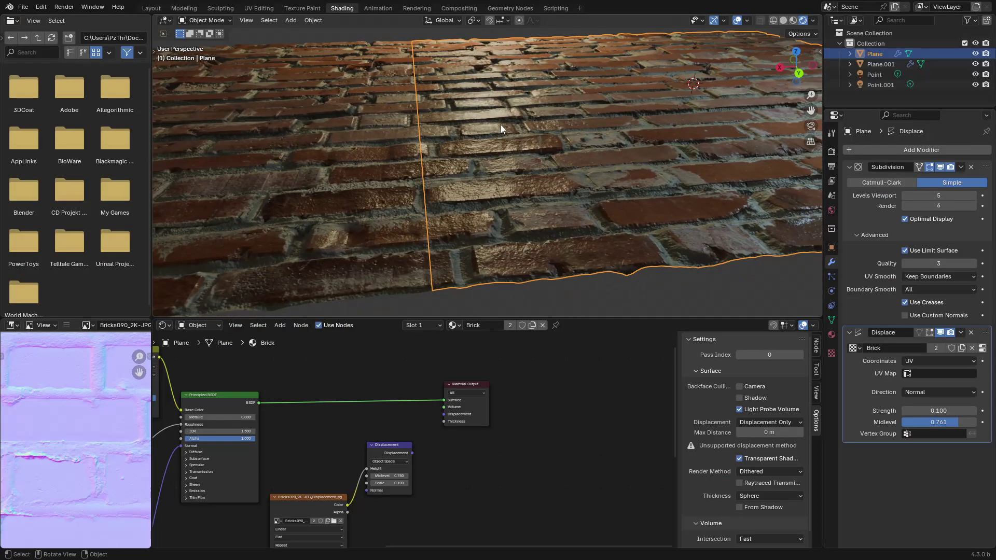
{"action": "middle_click_drag", "start_coordinate": [443, 61], "coordinate": [605, 92]}
{"action": "scroll", "coordinate": [539, 115], "scroll_direction": "up", "scroll_amount": 8}
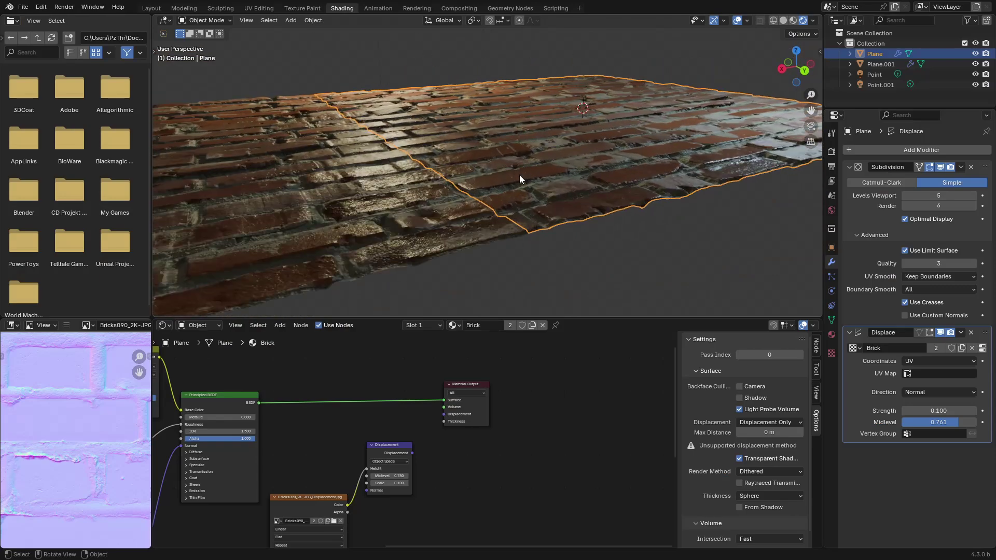
{"action": "middle_click_drag", "start_coordinate": [522, 176], "coordinate": [602, 208]}
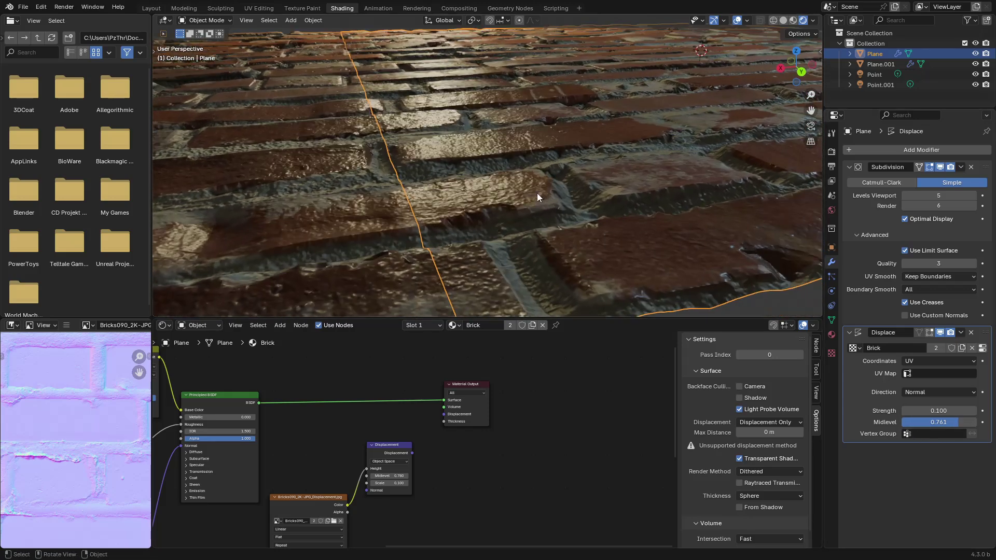
{"action": "scroll", "coordinate": [526, 156], "scroll_direction": "down", "scroll_amount": 8}
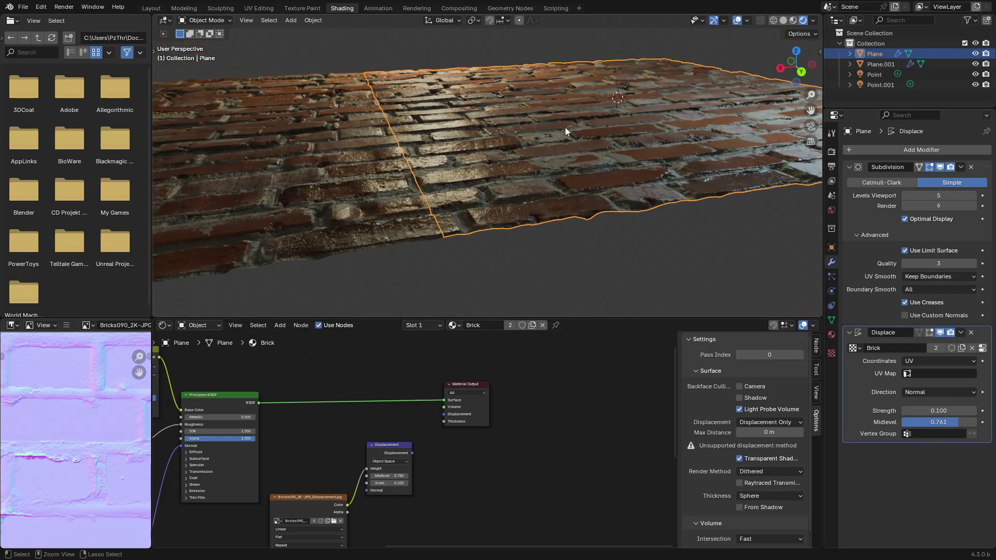
{"action": "middle_click_drag", "start_coordinate": [579, 154], "coordinate": [565, 186]}
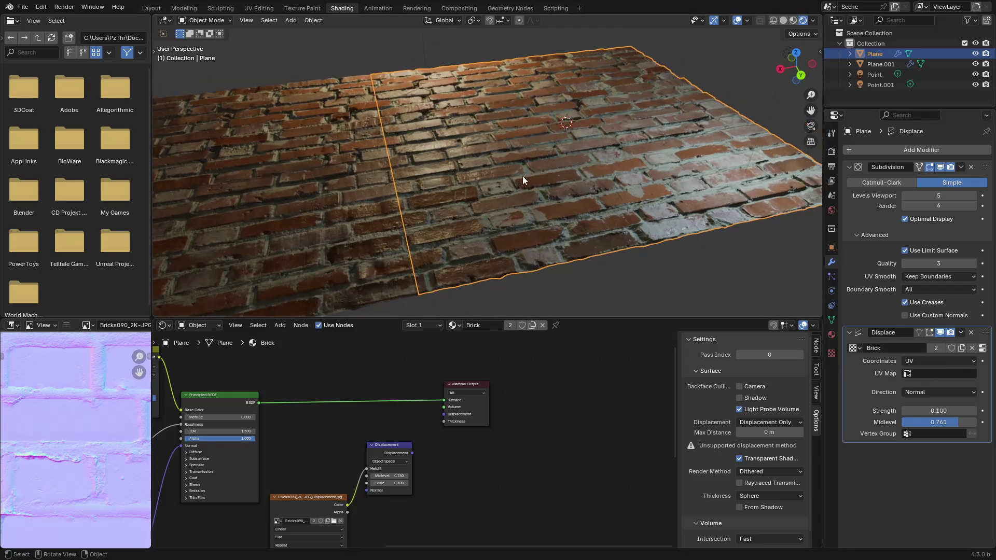
Delete the duplicated brick plane, keeping only the original.
{"action": "left_click", "coordinate": [257, 225]}
{"action": "key", "text": "x"}
{"action": "left_click", "coordinate": [446, 175]}
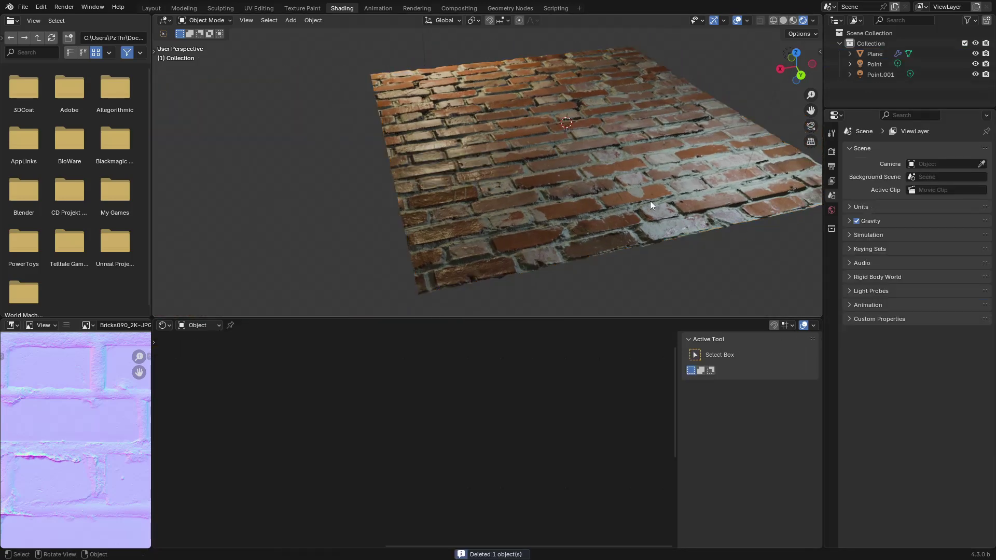
Convert the remaining brick plane to a mesh so its Subdivision and Displace modifiers become real geometry.
{"action": "mouse_move", "coordinate": [650, 201]}
{"action": "middle_mouse_down"}
{"action": "mouse_move", "coordinate": [511, 187]}
{"action": "mouse_move", "coordinate": [605, 185]}
{"action": "mouse_move", "coordinate": [544, 182]}
{"action": "mouse_move", "coordinate": [659, 211]}
{"action": "mouse_move", "coordinate": [641, 192]}
{"action": "middle_mouse_up"}
{"action": "scroll", "coordinate": [640, 192], "scroll_direction": "up", "scroll_amount": 3}
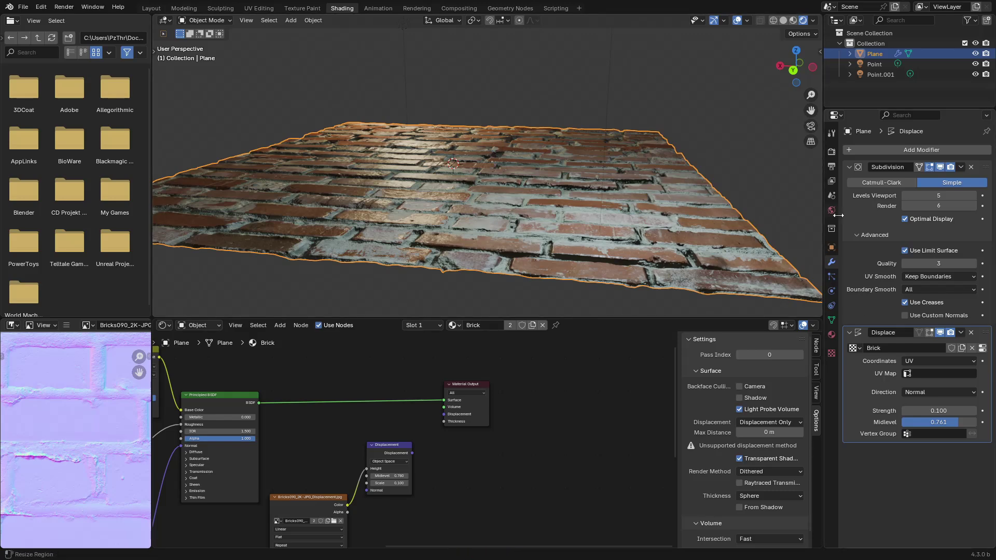
{"action": "right_click", "coordinate": [549, 155]}
{"action": "mouse_move", "coordinate": [536, 181]}
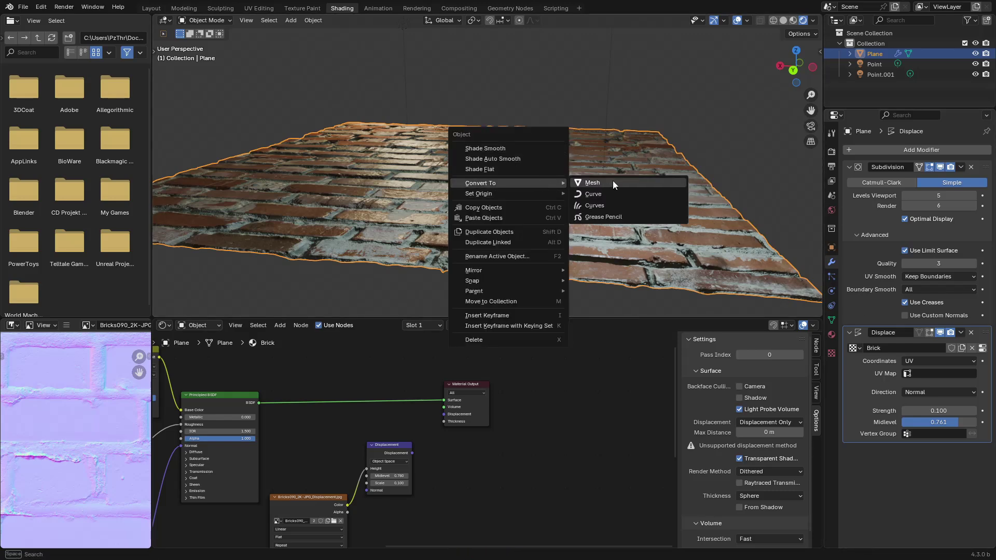
{"action": "left_click", "coordinate": [612, 182]}
Enable the wireframe overlay in the viewport and inspect the dense grid on the brick plane.
{"action": "left_click", "coordinate": [747, 21]}
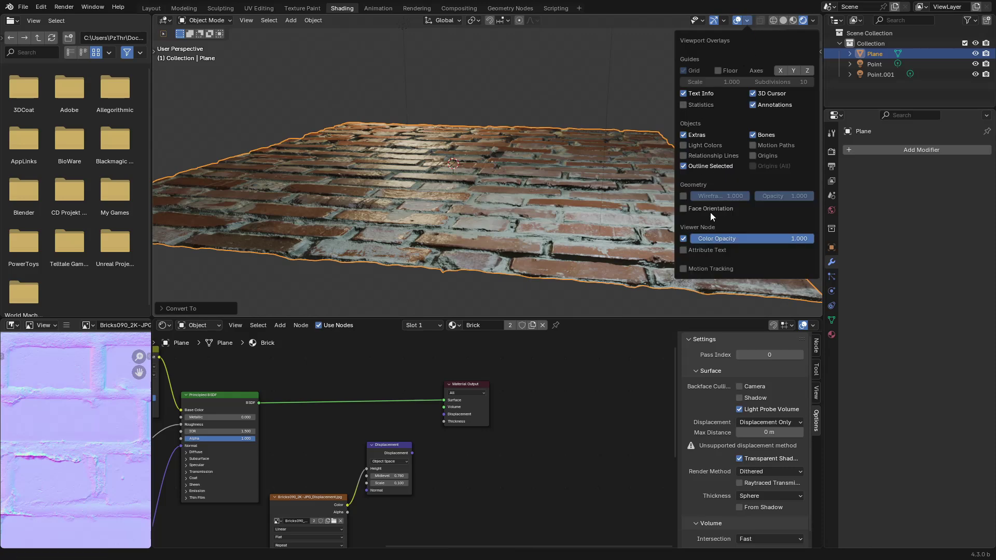
{"action": "left_click", "coordinate": [683, 197]}
{"action": "middle_click_drag", "start_coordinate": [415, 226], "coordinate": [493, 197]}
Add a Decimate modifier to the brick plane and set its collapse ratio to 0.2.
{"action": "left_click", "coordinate": [900, 150]}
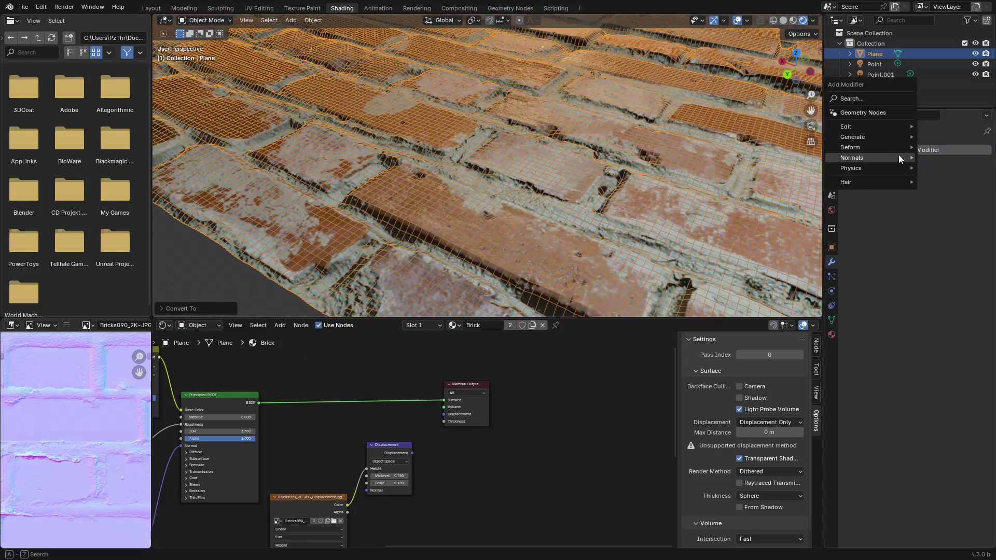
{"action": "mouse_move", "coordinate": [876, 139]}
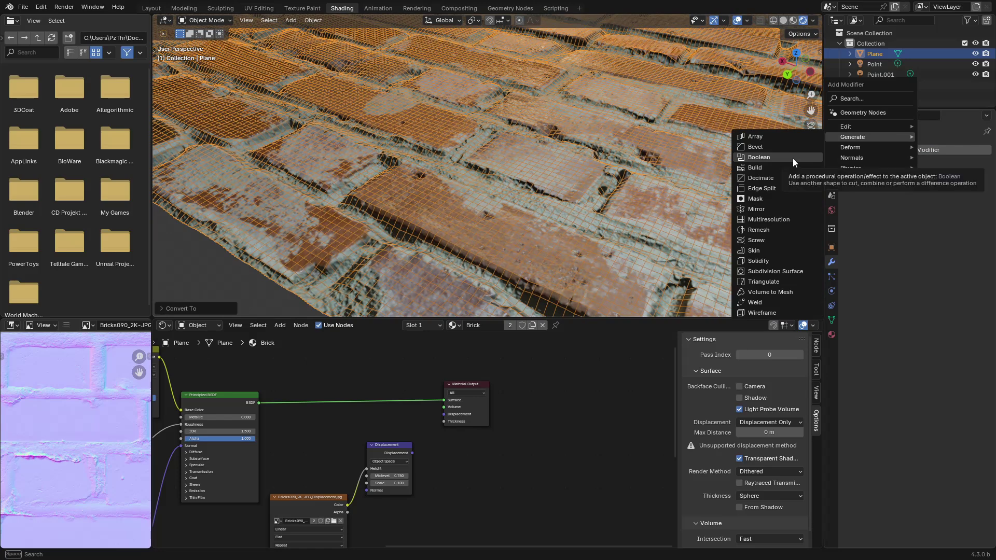
{"action": "left_click", "coordinate": [801, 180]}
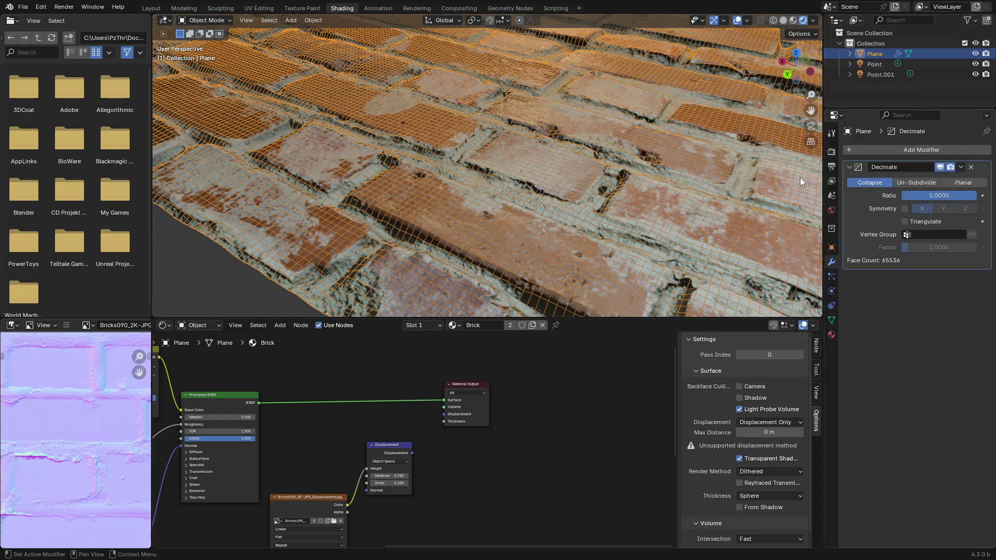
{"action": "left_click", "coordinate": [942, 197]}
{"action": "type", "text": "0.2"}
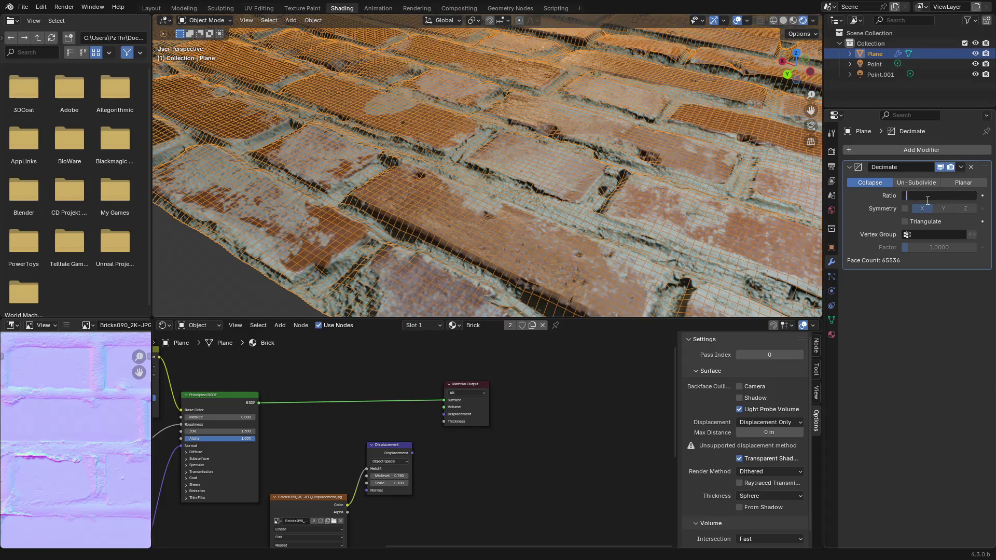
{"action": "key", "text": "Return"}
Set the Decimate ratio to 0.3 and apply the modifier to the brick plane.
{"action": "middle_click_drag", "start_coordinate": [465, 143], "coordinate": [519, 186]}
{"action": "left_click", "coordinate": [948, 197]}
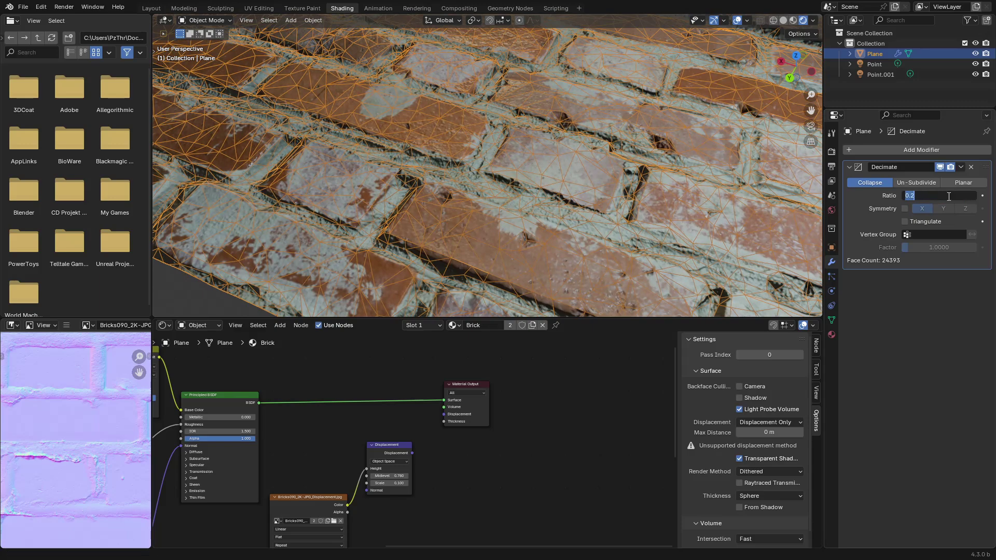
{"action": "type", "text": "0.3"}
{"action": "key", "text": "Return"}
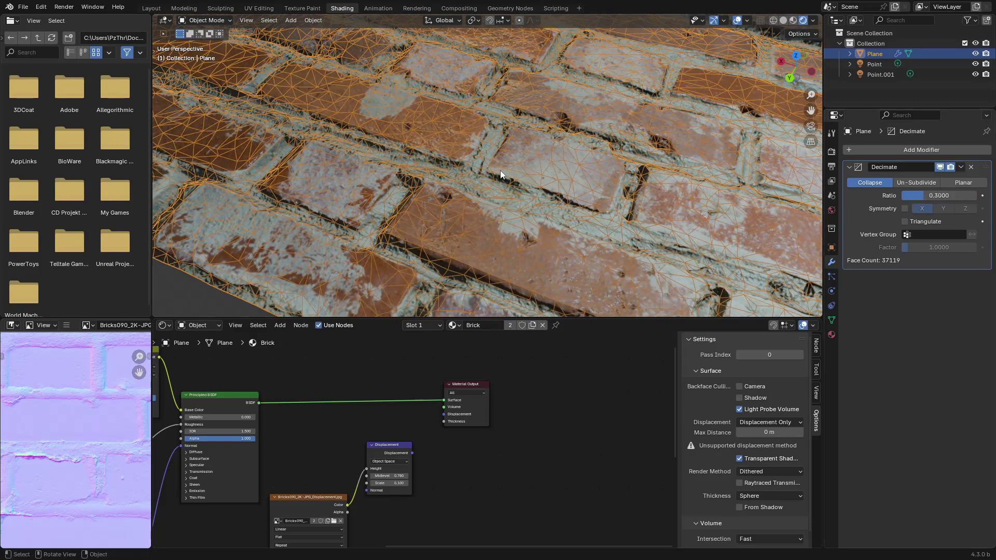
{"action": "middle_click_drag", "start_coordinate": [500, 173], "coordinate": [486, 162]}
{"action": "key", "text": "ctrl+a"}
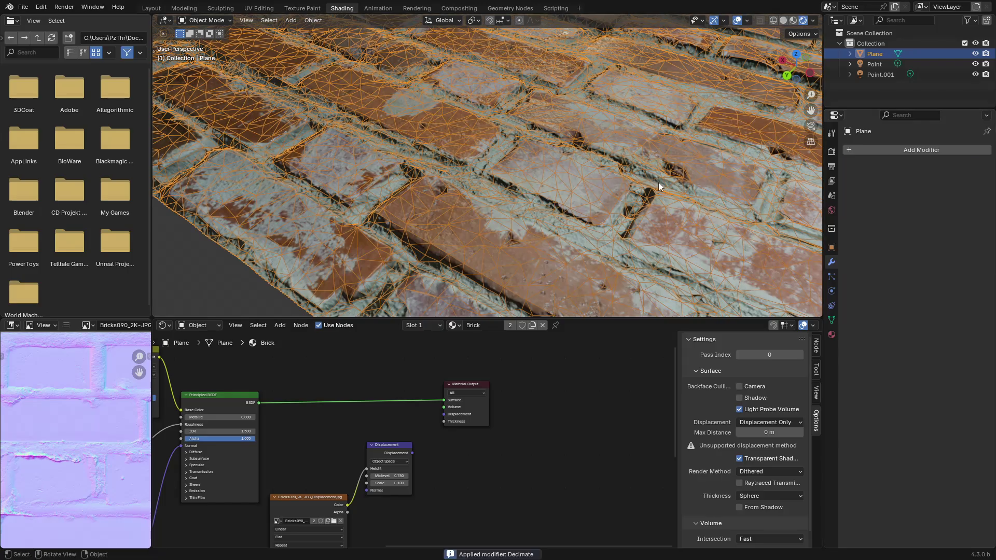
Examine the decimated brick mesh's triangulated wireframe, both deselected and selected, from several angles.
{"action": "middle_click_drag", "start_coordinate": [556, 106], "coordinate": [531, 176], "text": "ctrl"}
{"action": "key", "text": "a"}
{"action": "key", "text": "a"}
{"action": "middle_click_drag", "start_coordinate": [559, 110], "coordinate": [642, 115], "text": "shift"}
{"action": "middle_click_drag", "start_coordinate": [549, 151], "coordinate": [565, 136]}
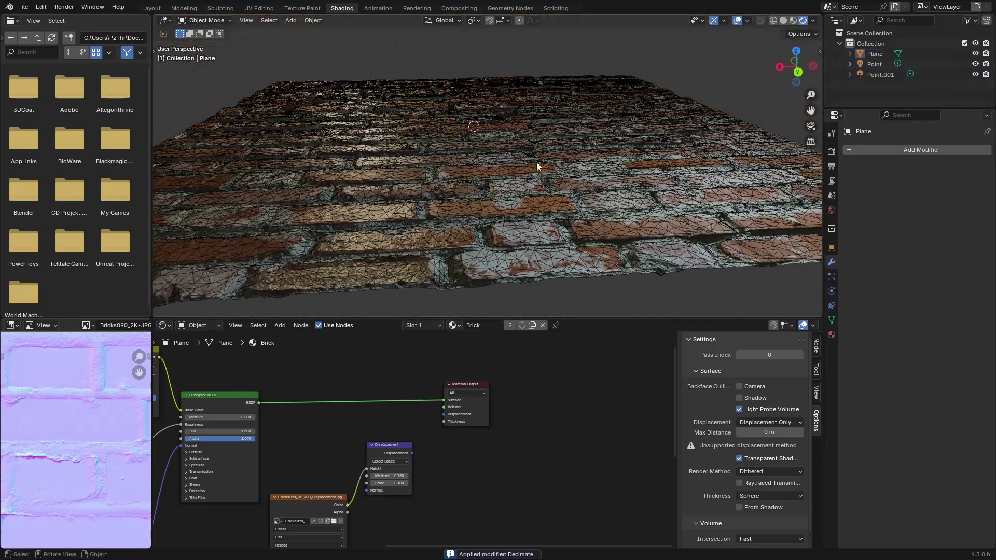
{"action": "left_click", "coordinate": [536, 162]}
{"action": "middle_click_drag", "start_coordinate": [614, 172], "coordinate": [528, 181]}
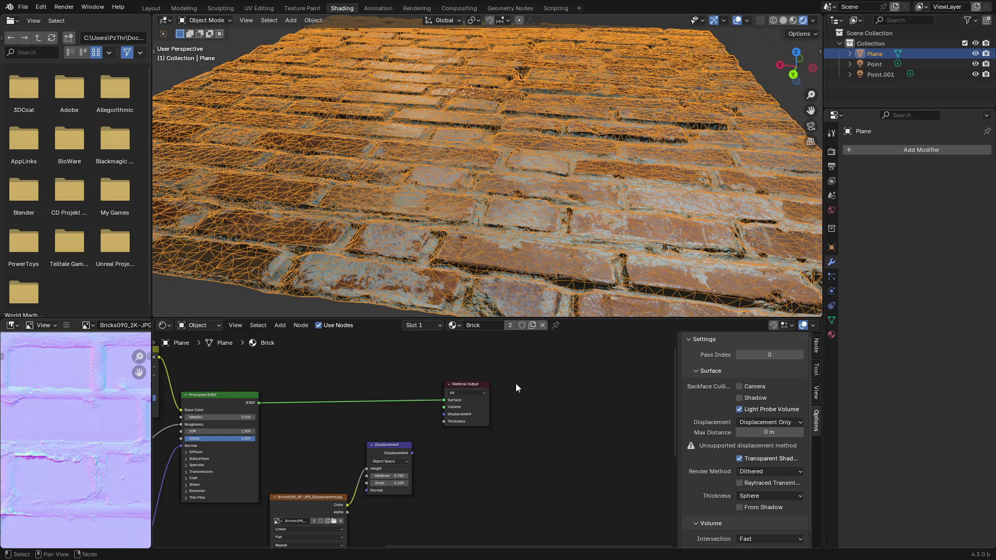
{"action": "scroll", "coordinate": [514, 216], "scroll_direction": "down", "scroll_amount": 5}
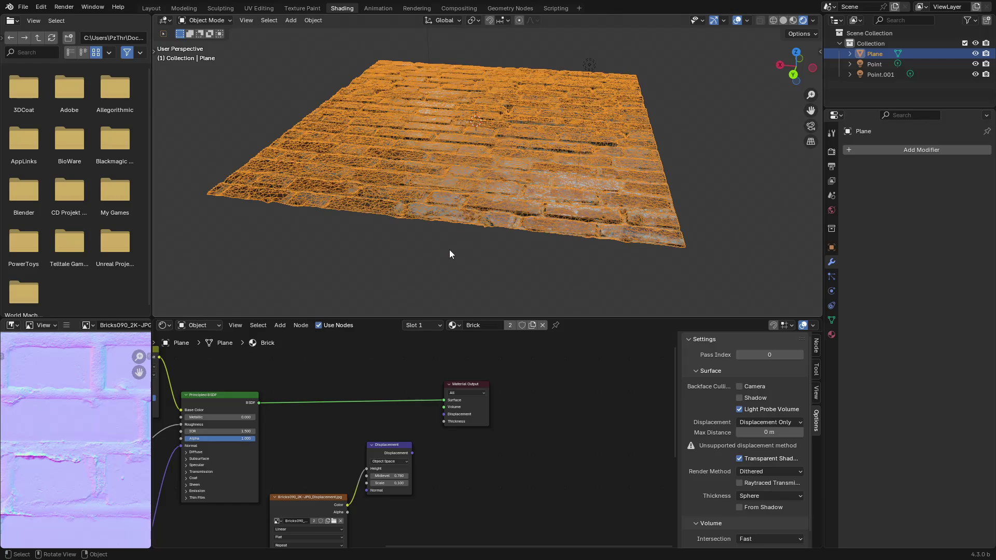
Deselect the brick plane, switch the viewport shading to Material Preview and turn off the wireframe overlay.
{"action": "left_click", "coordinate": [464, 273]}
{"action": "middle_click_drag", "start_coordinate": [613, 215], "coordinate": [521, 223], "text": "shift"}
{"action": "middle_click_drag", "start_coordinate": [522, 224], "coordinate": [557, 241]}
{"action": "middle_click_drag", "start_coordinate": [557, 241], "coordinate": [501, 236], "text": "shift"}
{"action": "mouse_move", "coordinate": [502, 154]}
{"action": "middle_mouse_down"}
{"action": "mouse_move", "coordinate": [528, 184]}
{"action": "mouse_move", "coordinate": [538, 173]}
{"action": "middle_mouse_up"}
{"action": "key", "text": "z"}
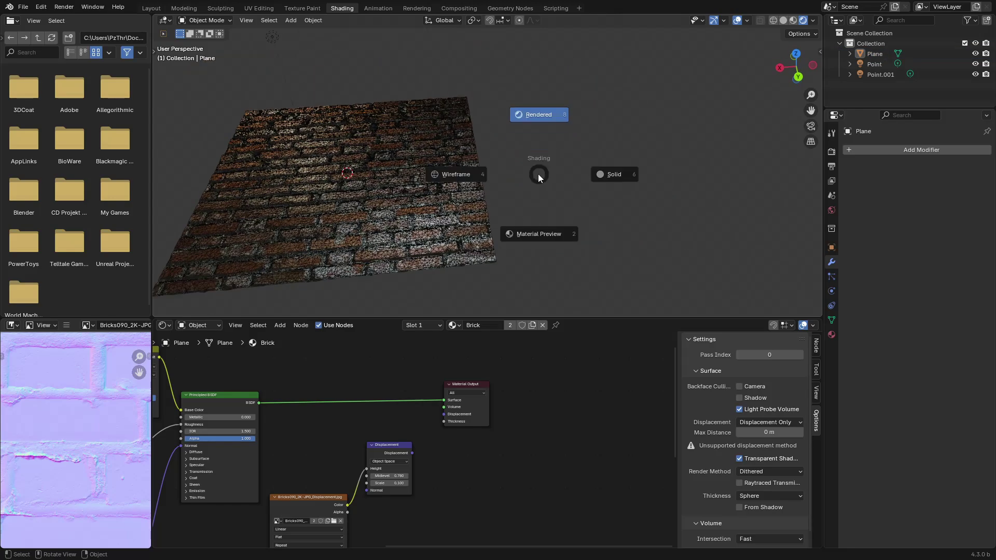
{"action": "left_click", "coordinate": [539, 237]}
{"action": "key", "text": "z"}
{"action": "left_click", "coordinate": [559, 205]}
{"action": "middle_click_drag", "start_coordinate": [559, 206], "coordinate": [555, 188]}
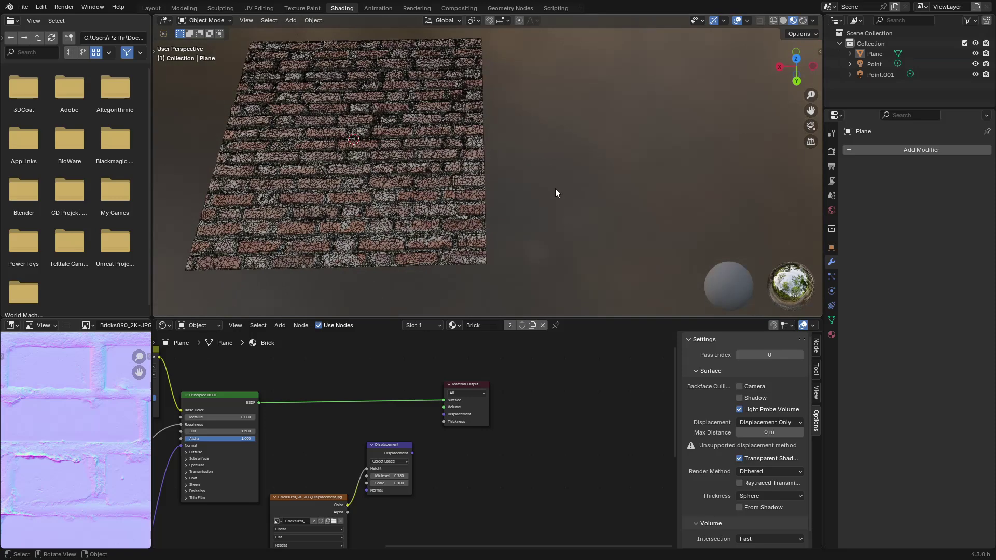
{"action": "left_click", "coordinate": [747, 20]}
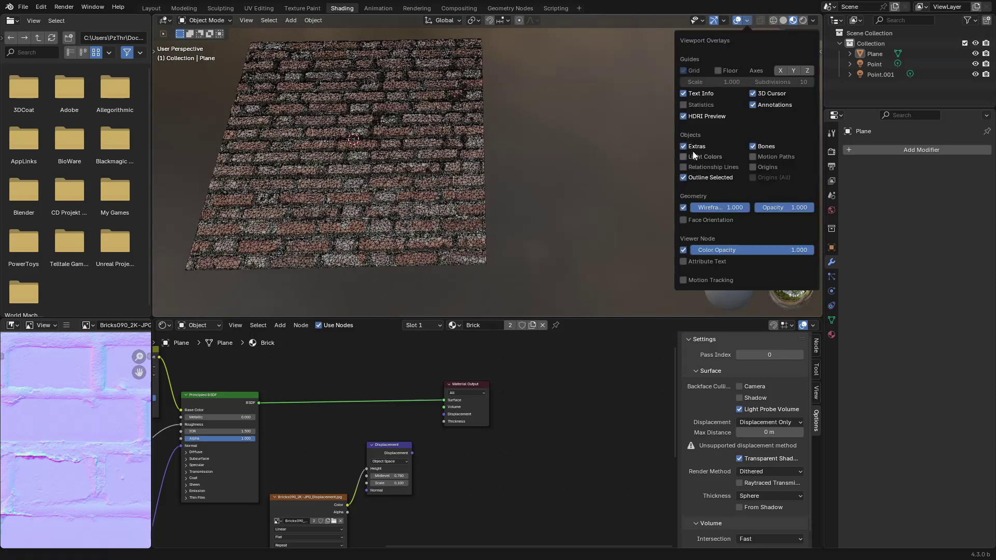
{"action": "left_click", "coordinate": [683, 207]}
Add a new mesh plane in top view and move it off the brick plane into the empty space beside it.
{"action": "middle_click_drag", "start_coordinate": [575, 138], "coordinate": [348, 154]}
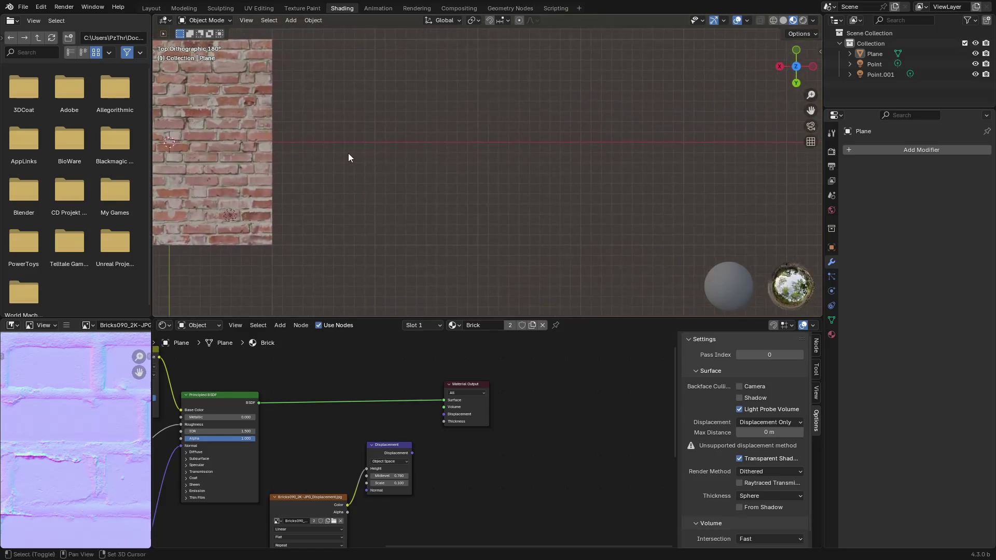
{"action": "key", "text": "shift+a"}
{"action": "mouse_move", "coordinate": [342, 167]}
{"action": "left_click", "coordinate": [388, 171]}
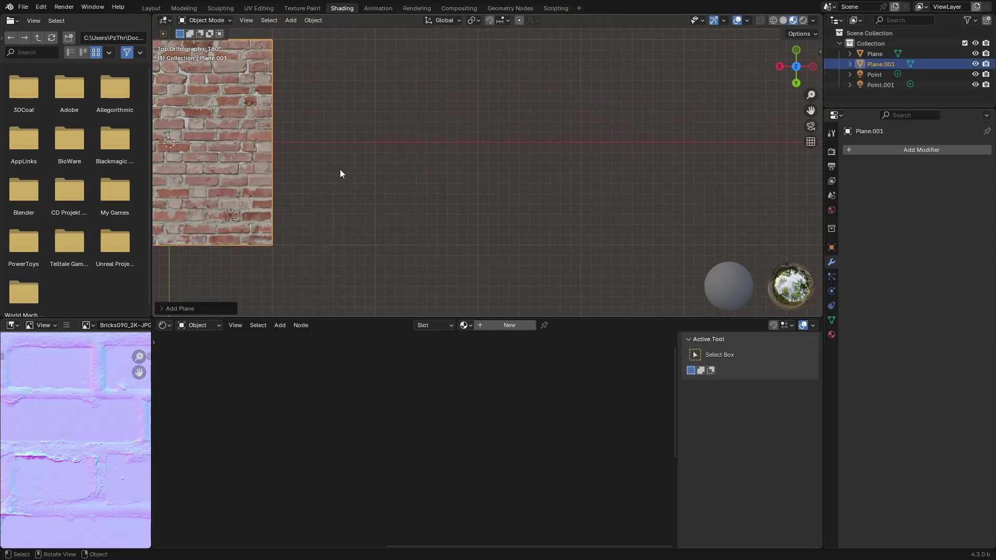
{"action": "key", "text": "g"}
{"action": "left_click", "coordinate": [494, 176]}
{"action": "middle_click_drag", "start_coordinate": [494, 175], "coordinate": [300, 234], "text": "shift"}
Duplicate the blank plane along the X axis, leaving a small gap, and select the first blank plane.
{"action": "key", "text": "shift+d"}
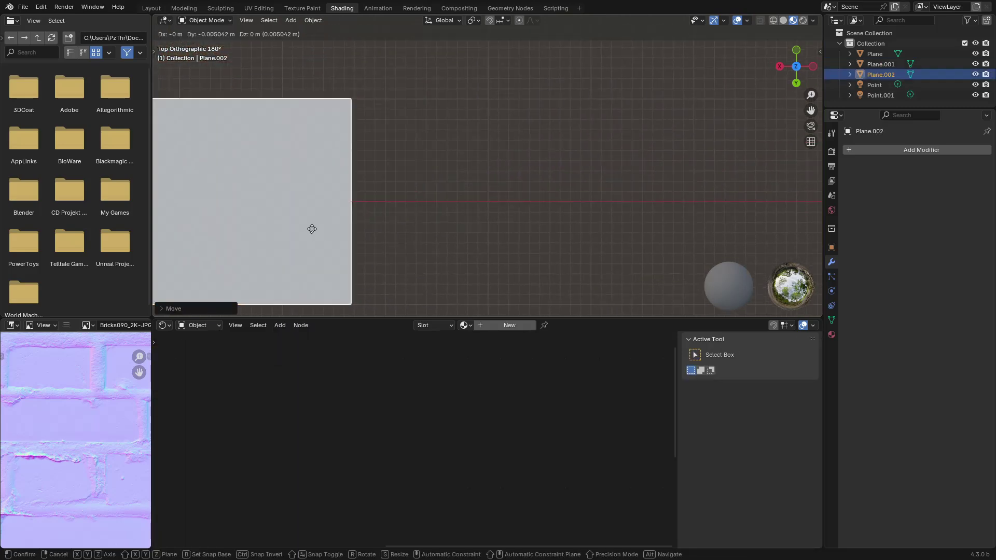
{"action": "key", "text": "x"}
{"action": "left_click", "coordinate": [540, 229]}
{"action": "middle_click_drag", "start_coordinate": [488, 226], "coordinate": [622, 198], "text": "shift"}
{"action": "left_click", "coordinate": [470, 171]}
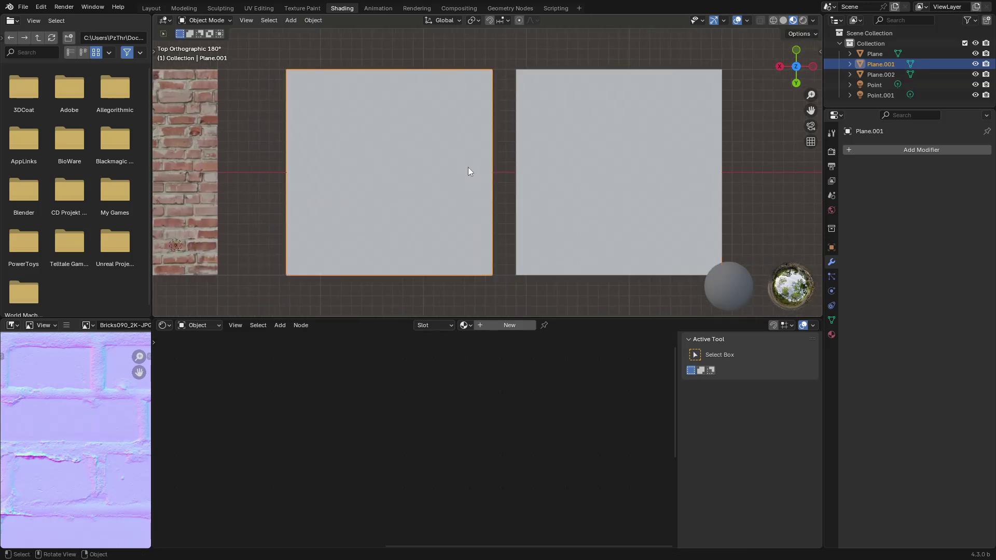
{"action": "middle_click_drag", "start_coordinate": [519, 242], "coordinate": [540, 238], "text": "shift"}
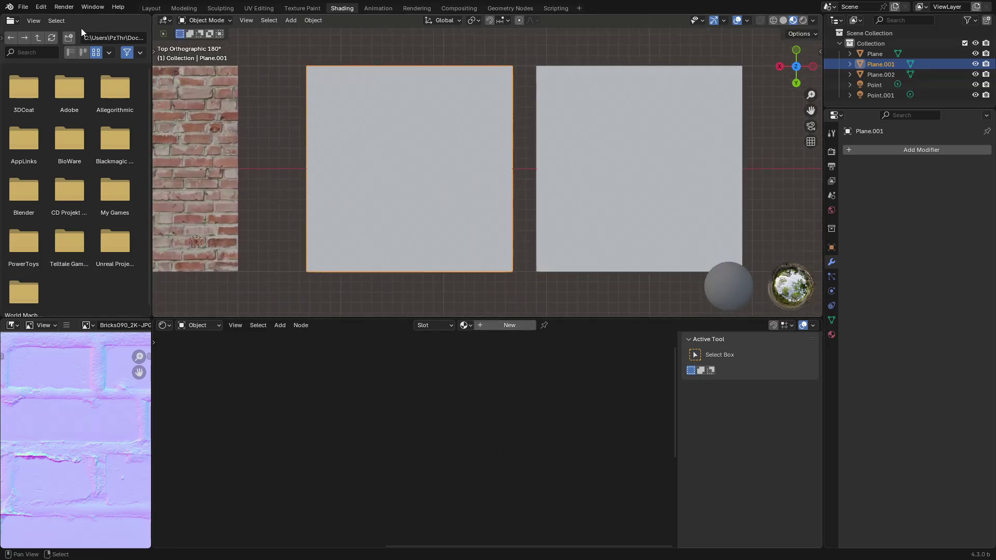
Enable the Node Wrangler add-on in the preferences and close the preferences window.
{"action": "left_click", "coordinate": [41, 7]}
{"action": "left_click", "coordinate": [72, 140]}
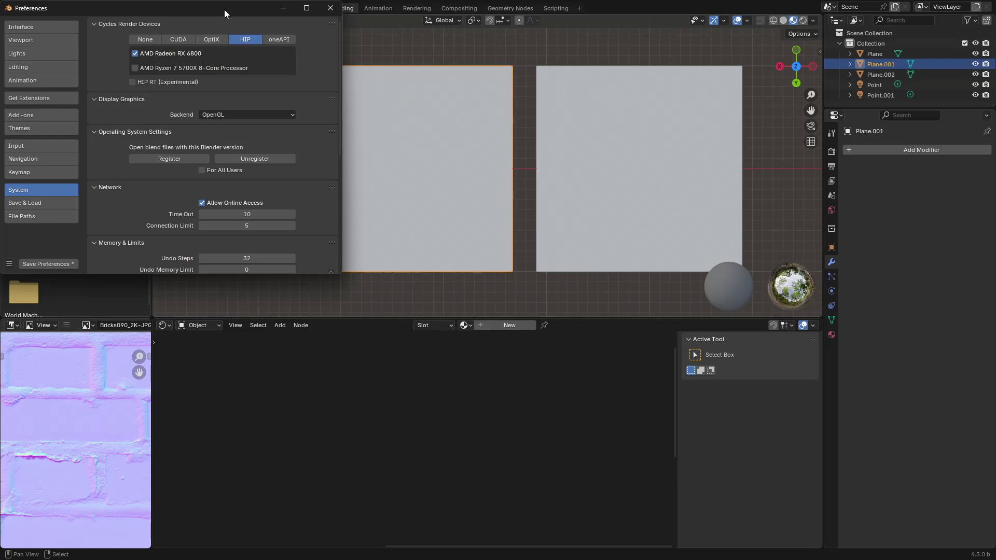
{"action": "left_click_drag", "start_coordinate": [225, 10], "coordinate": [339, 72]}
{"action": "left_click", "coordinate": [158, 176]}
{"action": "left_click", "coordinate": [304, 88]}
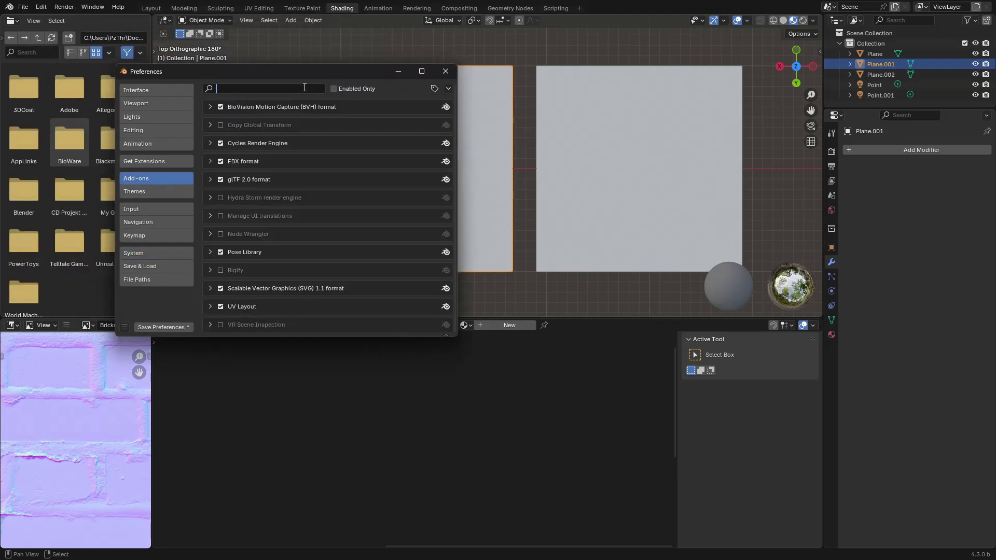
{"action": "type", "text": "node"}
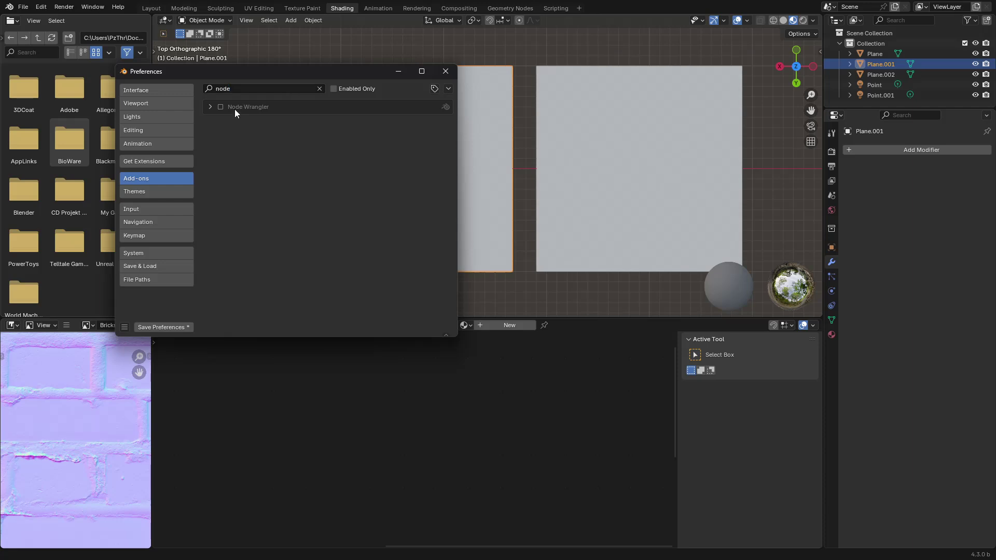
{"action": "left_click", "coordinate": [221, 107]}
{"action": "left_click", "coordinate": [452, 72]}
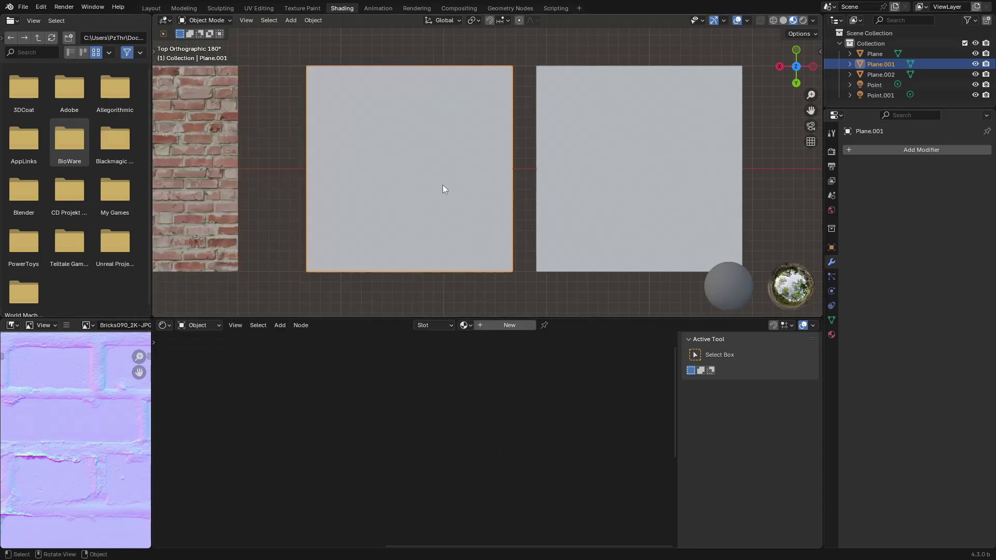
Create a new material named Rock01 on the first blank plane.
{"action": "left_click", "coordinate": [511, 326]}
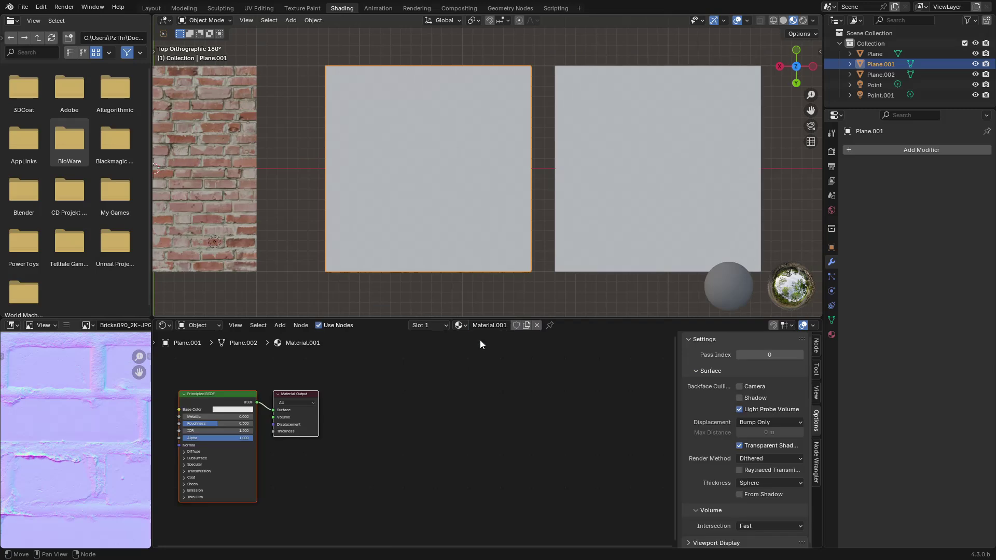
{"action": "left_click", "coordinate": [433, 326]}
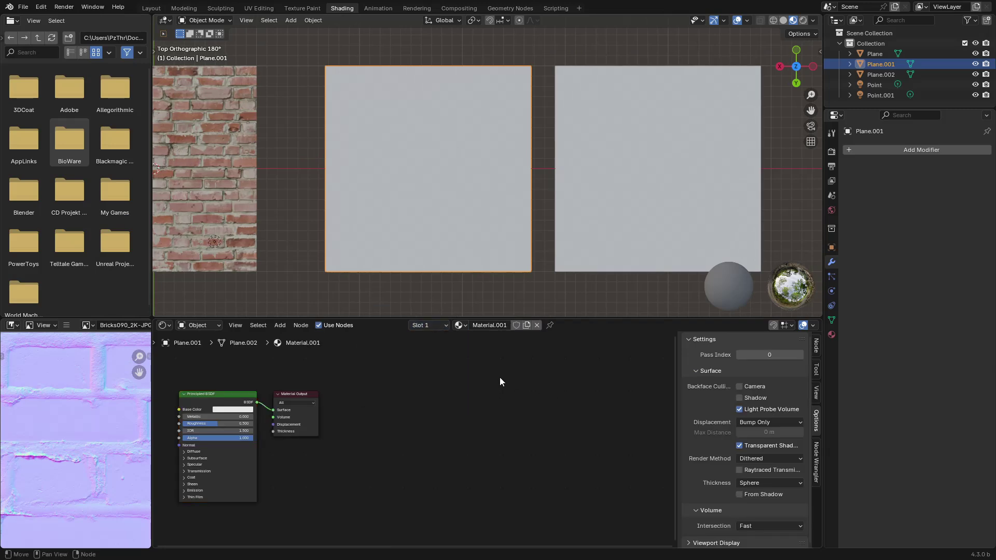
{"action": "double_click", "coordinate": [491, 329]}
{"action": "key", "text": "ctrl+a"}
{"action": "type", "text": "Rock01"}
{"action": "key", "text": "Return"}
Create a new material named Rock02 on the second blank plane.
{"action": "left_click", "coordinate": [556, 258]}
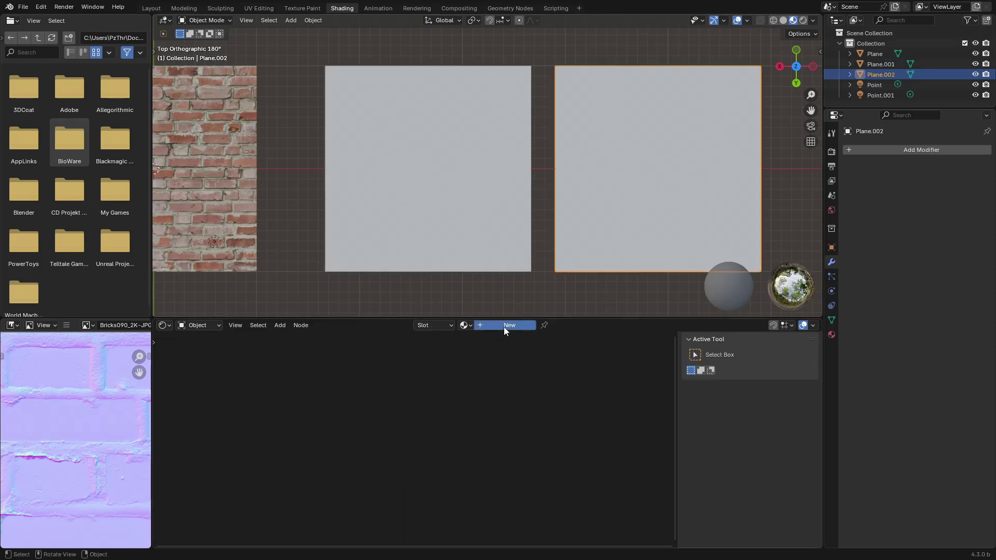
{"action": "left_click", "coordinate": [505, 328]}
{"action": "double_click", "coordinate": [484, 326]}
{"action": "key", "text": "ctrl+a"}
{"action": "type", "text": "Rock"}
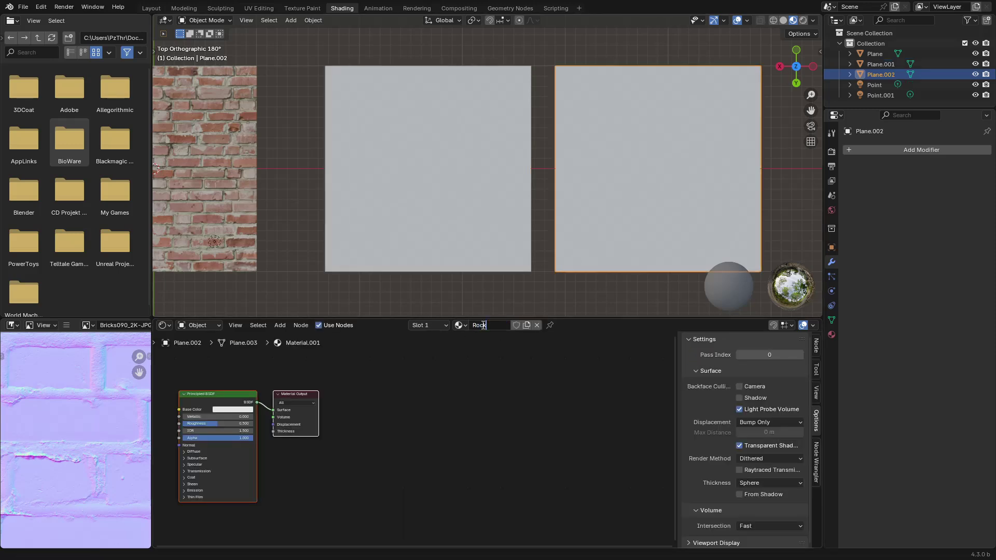
{"action": "type", "text": "01"}
{"action": "key", "text": "Return"}
Check the material assigned to each blank plane by selecting them alternately, ending on the first plane.
{"action": "left_click", "coordinate": [410, 247]}
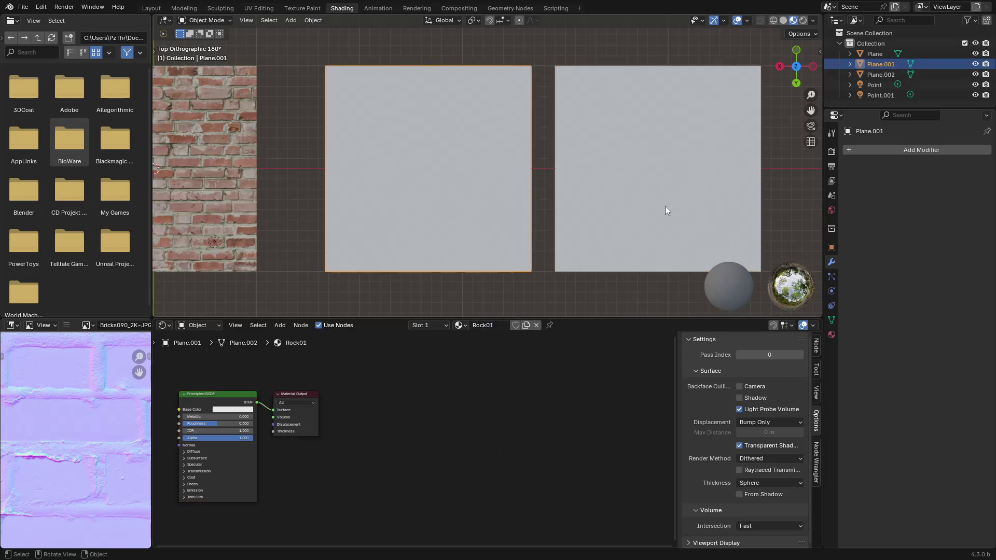
{"action": "left_click", "coordinate": [665, 206]}
{"action": "left_click", "coordinate": [456, 221]}
{"action": "left_click", "coordinate": [583, 233]}
{"action": "left_click", "coordinate": [434, 219]}
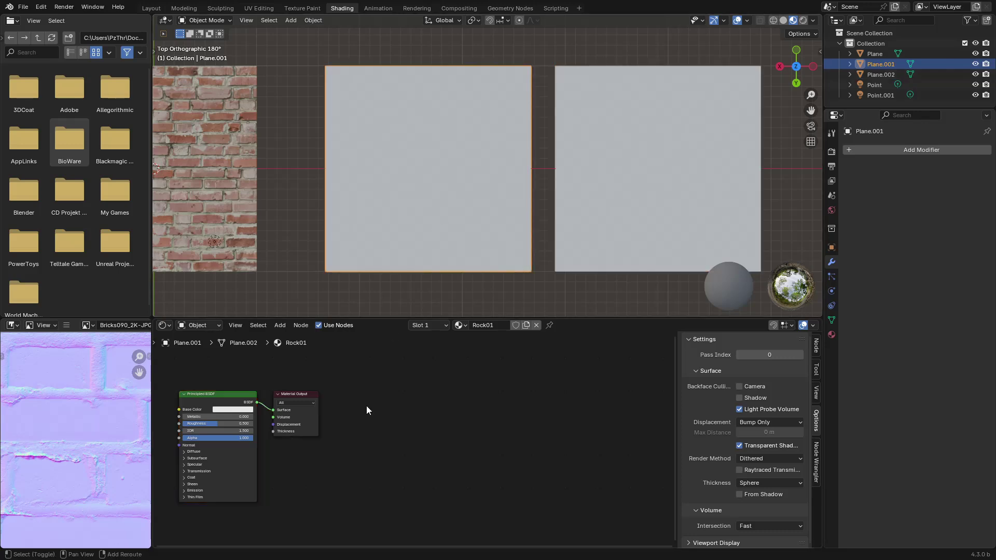
Move Rock01's Principled BSDF node slightly away from the Material Output node, keeping it selected.
{"action": "middle_click_drag", "start_coordinate": [367, 405], "coordinate": [602, 386]}
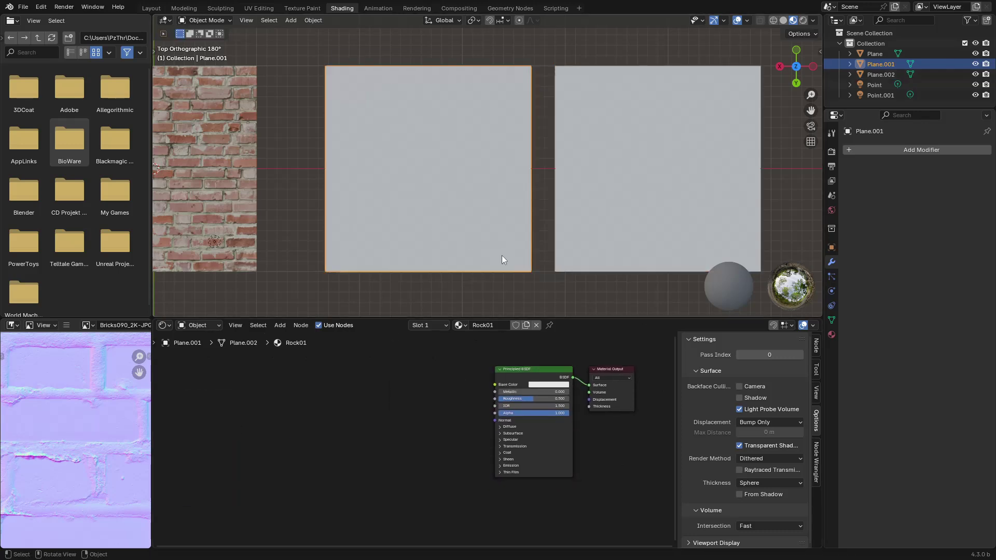
{"action": "left_click", "coordinate": [433, 206]}
{"action": "left_click", "coordinate": [432, 205]}
{"action": "scroll", "coordinate": [543, 385], "scroll_direction": "up", "scroll_amount": 3}
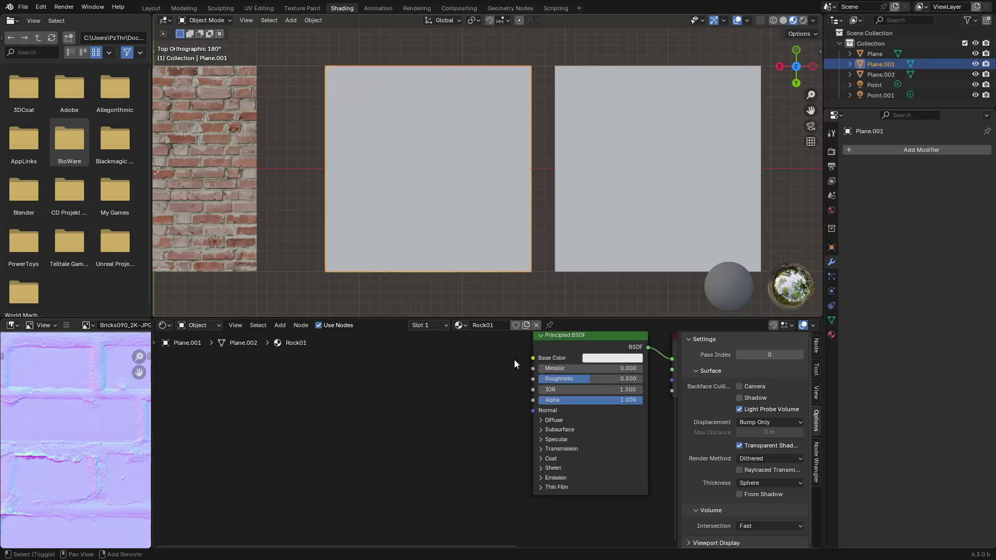
{"action": "middle_click_drag", "start_coordinate": [515, 359], "coordinate": [502, 385], "text": "shift"}
{"action": "left_click", "coordinate": [574, 360]}
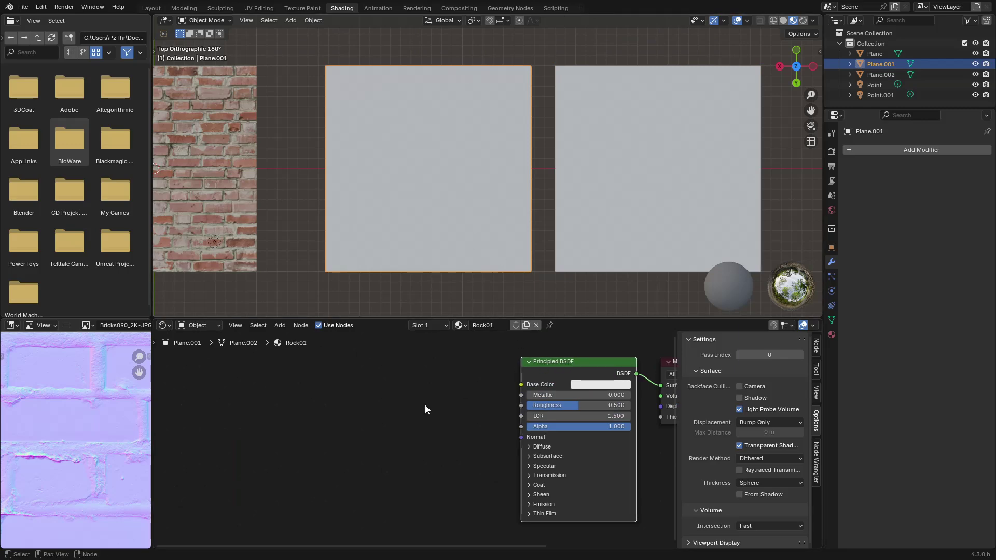
{"action": "left_click_drag", "start_coordinate": [566, 361], "coordinate": [552, 365]}
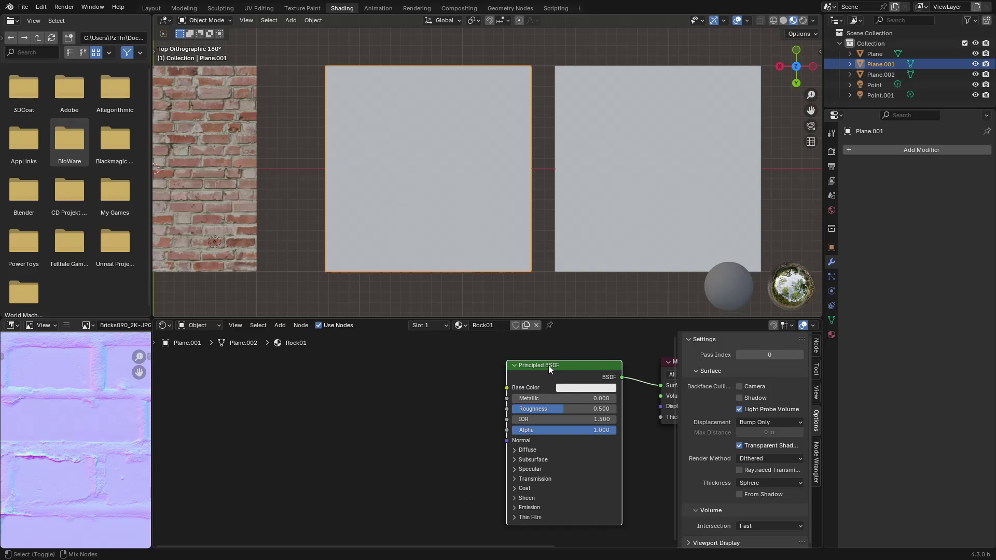
Run Node Wrangler's Principled Texture Setup with the Color, NormalGL, Roughness and Displacement maps from the Rocks011_4K-JPG folder.
{"action": "key", "text": "ctrl+shift+t"}
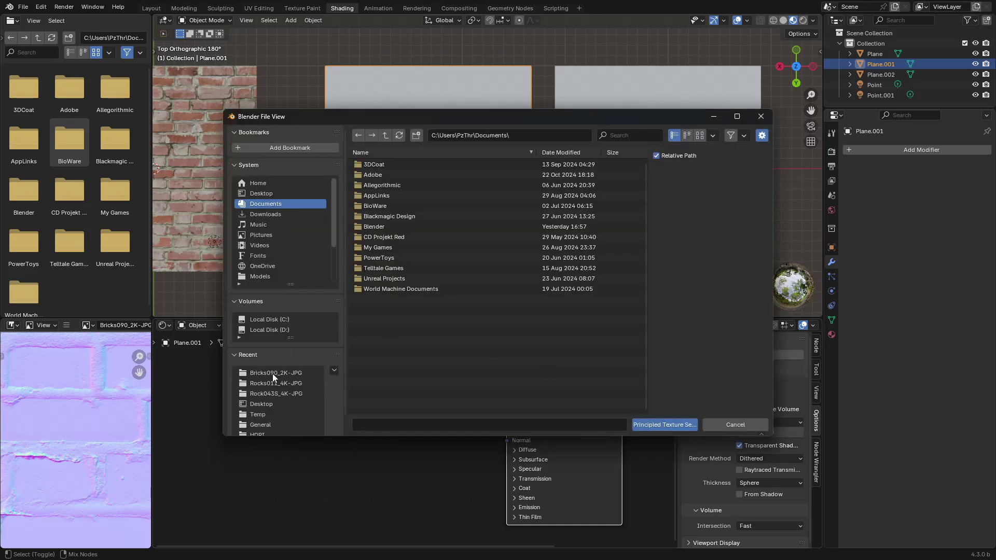
{"action": "left_click", "coordinate": [289, 383]}
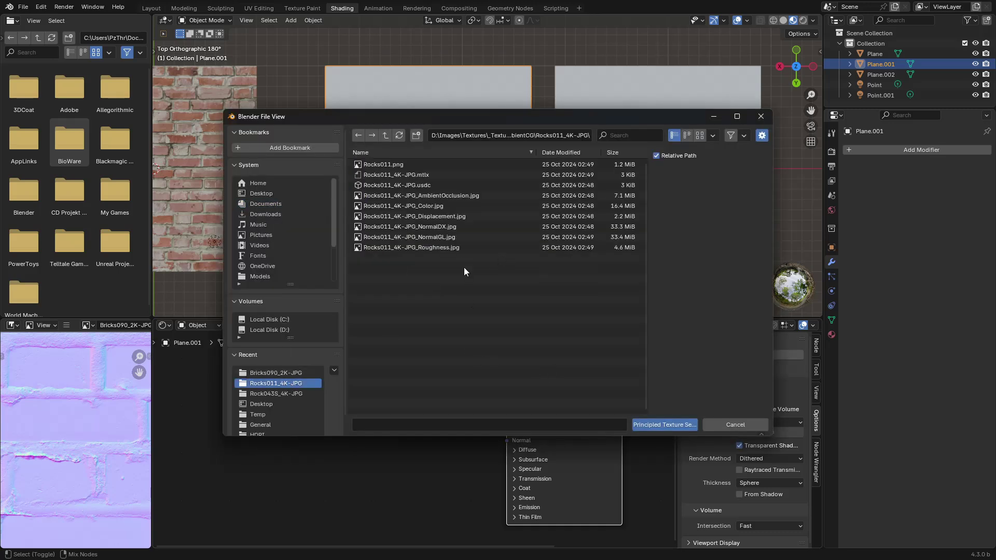
{"action": "left_click", "coordinate": [700, 135]}
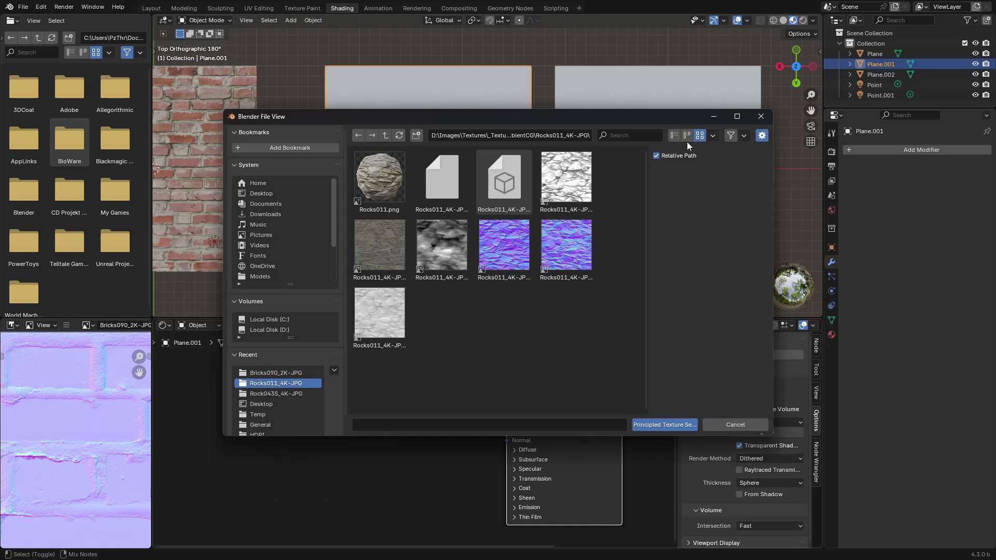
{"action": "left_click", "coordinate": [674, 136]}
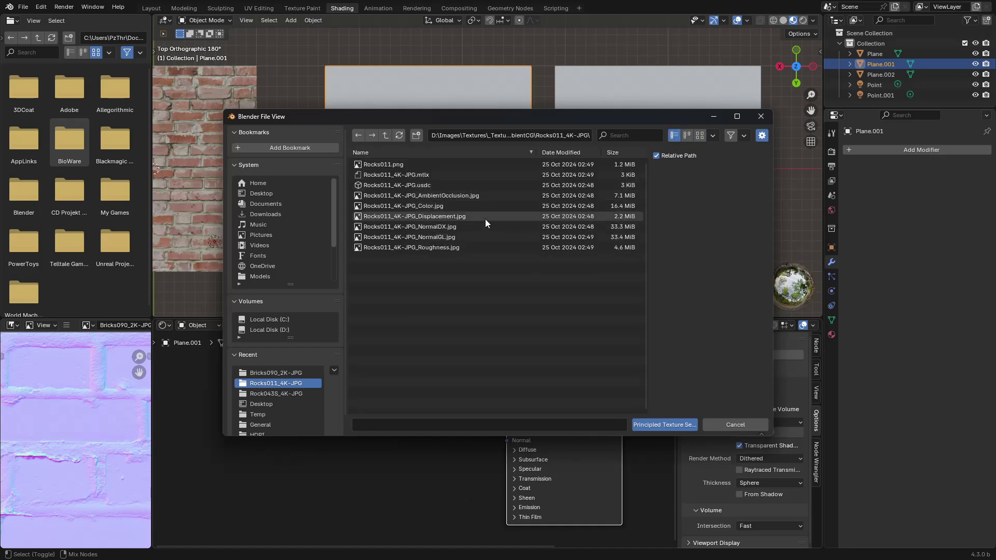
{"action": "left_click", "coordinate": [463, 206]}
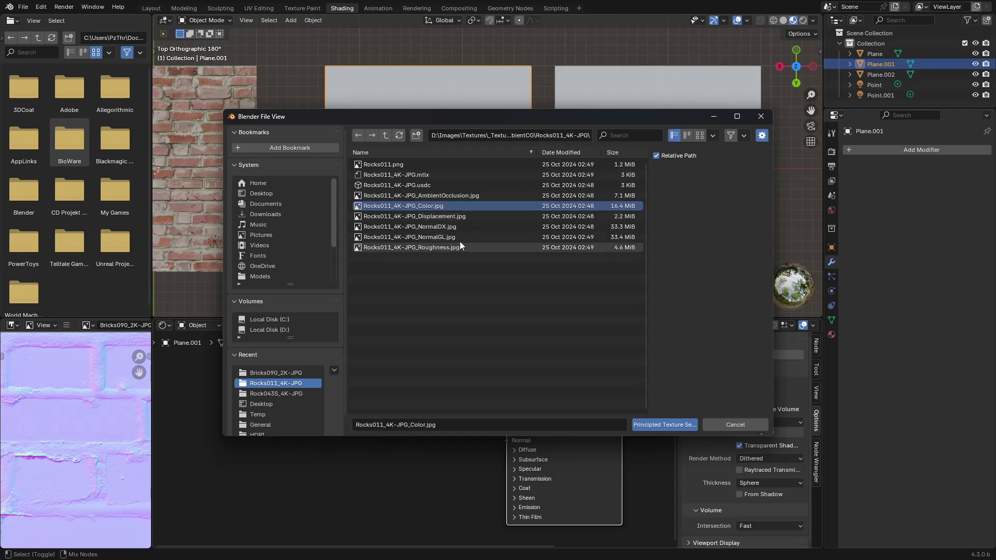
{"action": "left_click", "coordinate": [458, 238], "text": "ctrl"}
{"action": "left_click", "coordinate": [449, 247], "text": "ctrl"}
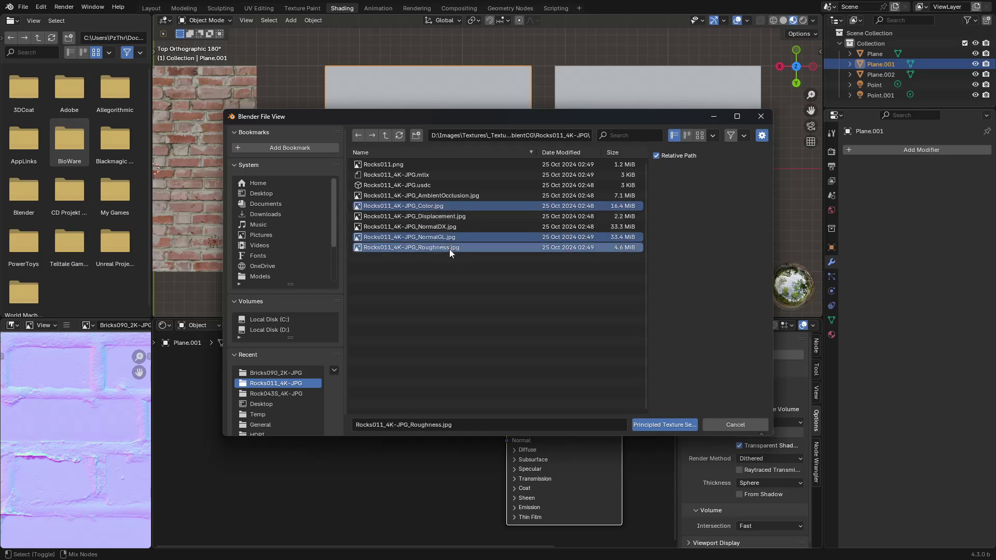
{"action": "left_click", "coordinate": [453, 218], "text": "ctrl"}
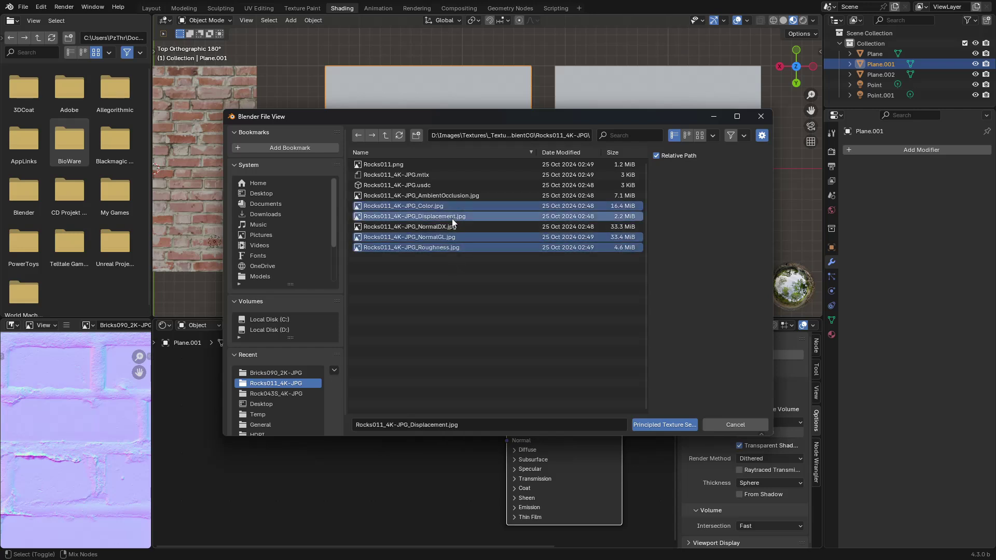
{"action": "left_click", "coordinate": [661, 428]}
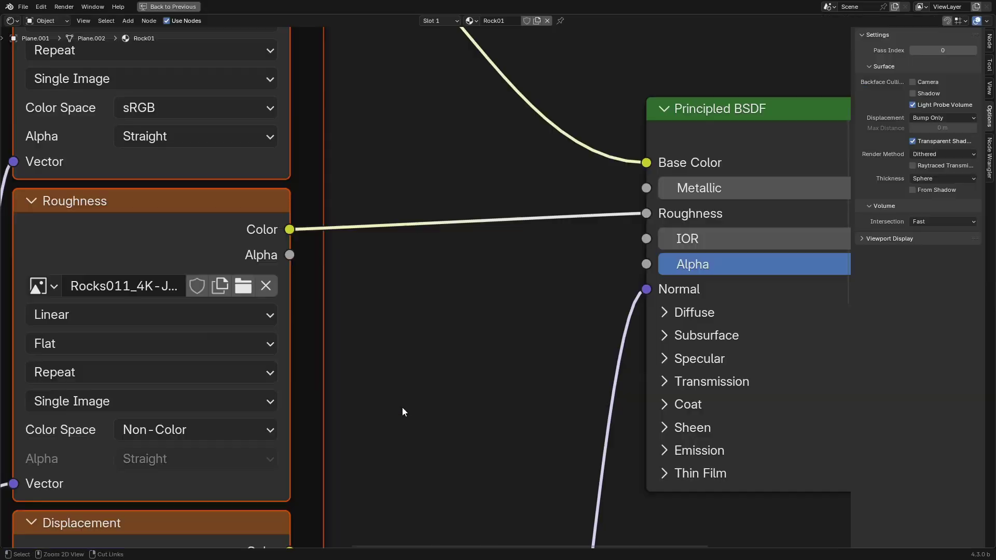
Maximize the shader editor and examine Rock01's generated Texture Coordinate, Mapping and image texture nodes.
{"action": "key", "text": "ctrl+space"}
{"action": "key", "text": "Home"}
{"action": "middle_click_drag", "start_coordinate": [328, 301], "coordinate": [649, 298]}
{"action": "scroll", "coordinate": [322, 189], "scroll_direction": "up", "scroll_amount": 6}
{"action": "middle_click_drag", "start_coordinate": [169, 169], "coordinate": [252, 186]}
{"action": "left_click", "coordinate": [252, 188]}
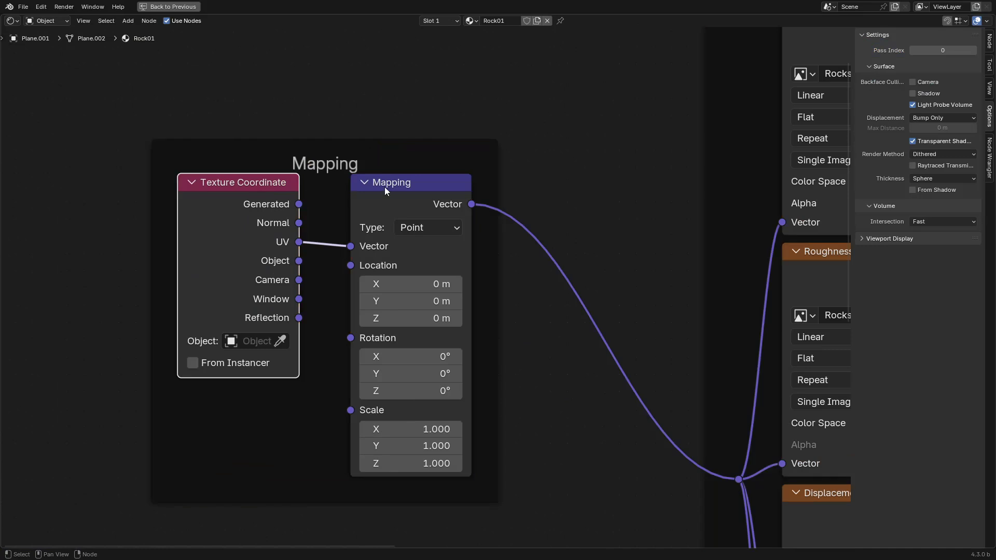
{"action": "left_click", "coordinate": [392, 185]}
{"action": "left_click", "coordinate": [573, 193]}
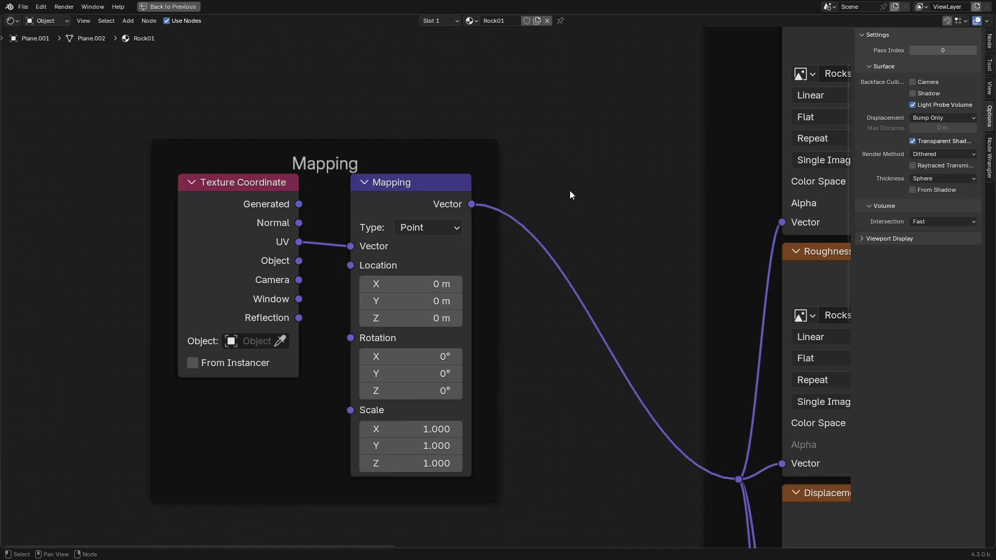
{"action": "scroll", "coordinate": [440, 194], "scroll_direction": "down", "scroll_amount": 1}
{"action": "scroll", "coordinate": [490, 338], "scroll_direction": "down", "scroll_amount": 3}
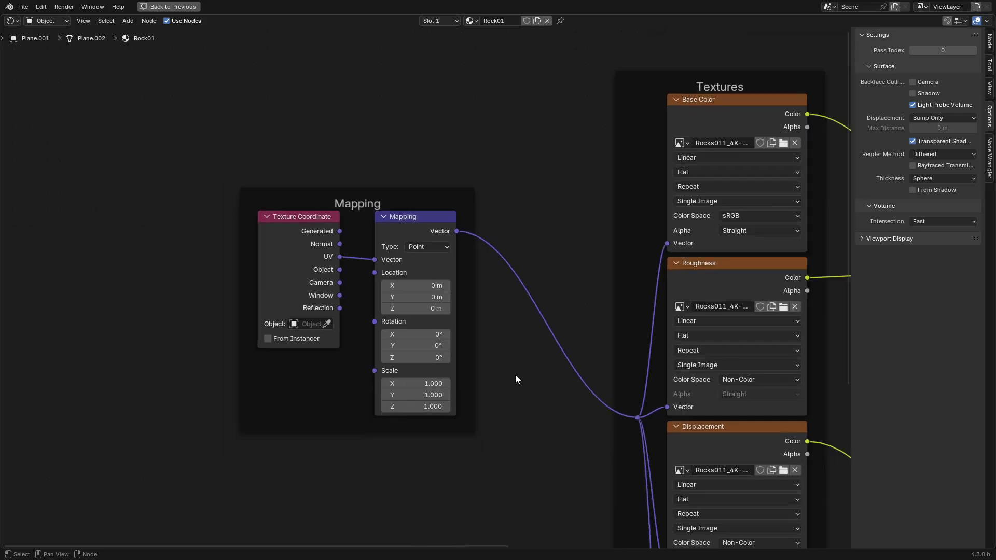
{"action": "middle_click_drag", "start_coordinate": [534, 393], "coordinate": [431, 258]}
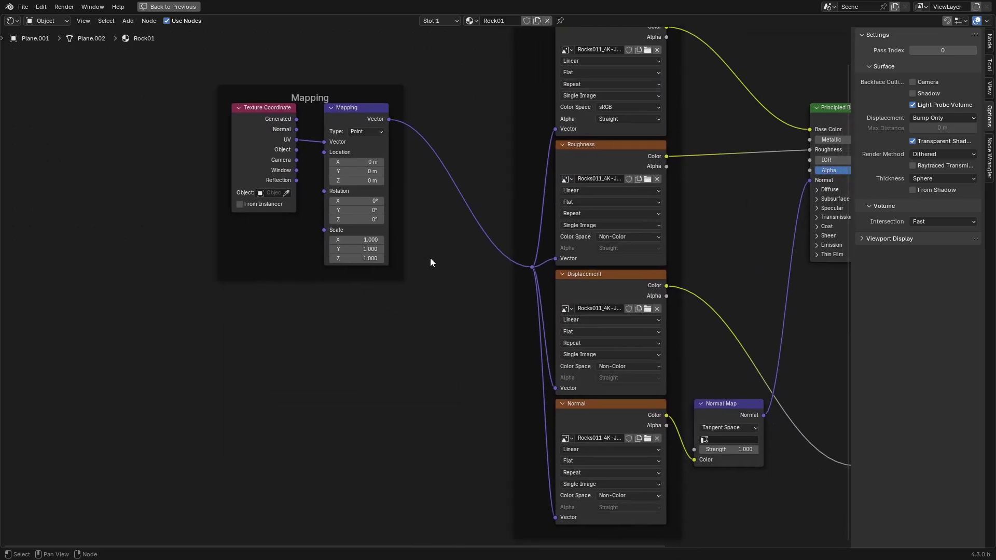
Add a separate Texture Coordinate node and a Mapping node side by side below the Mapping frame.
{"action": "key", "text": "shift+a"}
{"action": "mouse_move", "coordinate": [382, 319]}
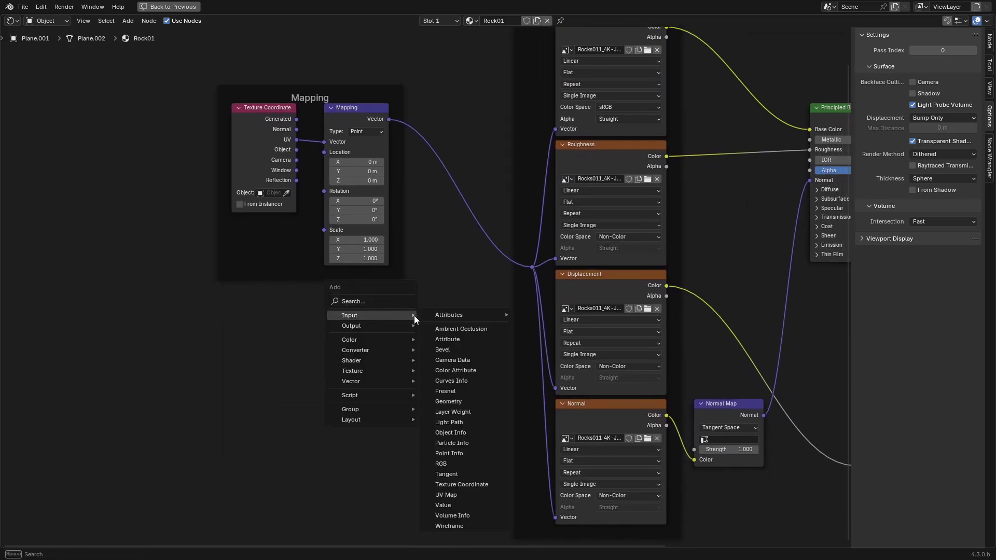
{"action": "left_click", "coordinate": [500, 497]}
{"action": "left_click", "coordinate": [242, 307]}
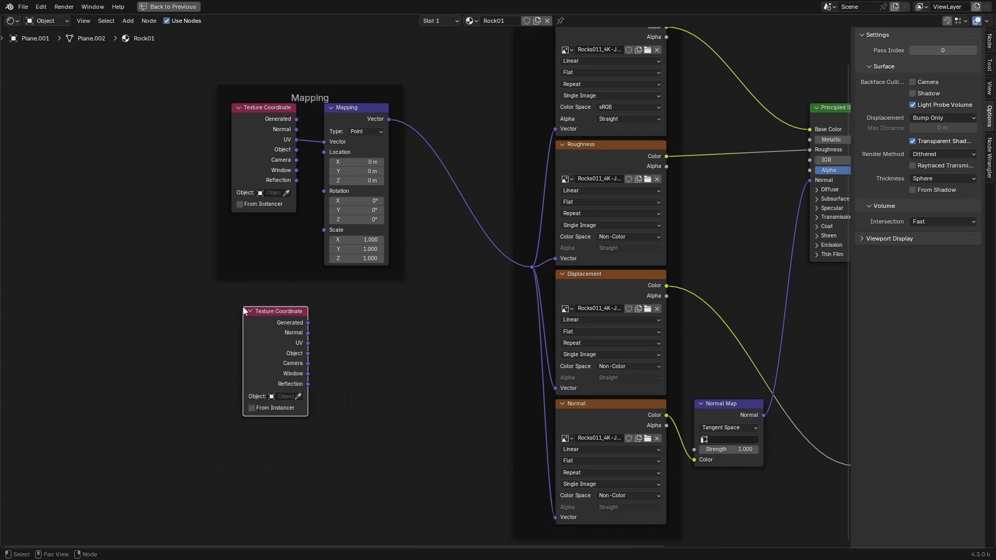
{"action": "key", "text": "shift+a"}
{"action": "mouse_move", "coordinate": [375, 361]}
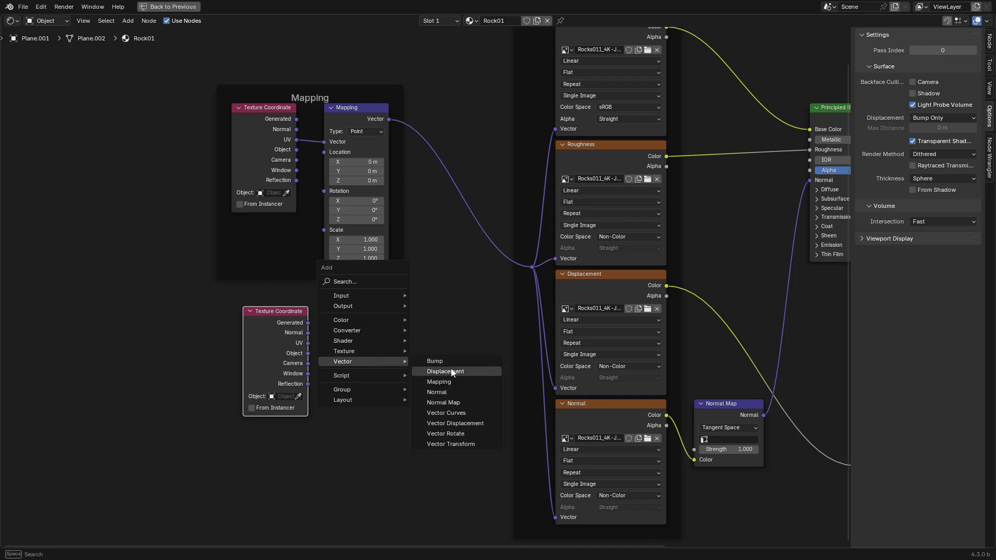
{"action": "left_click", "coordinate": [449, 372]}
{"action": "left_click", "coordinate": [347, 318]}
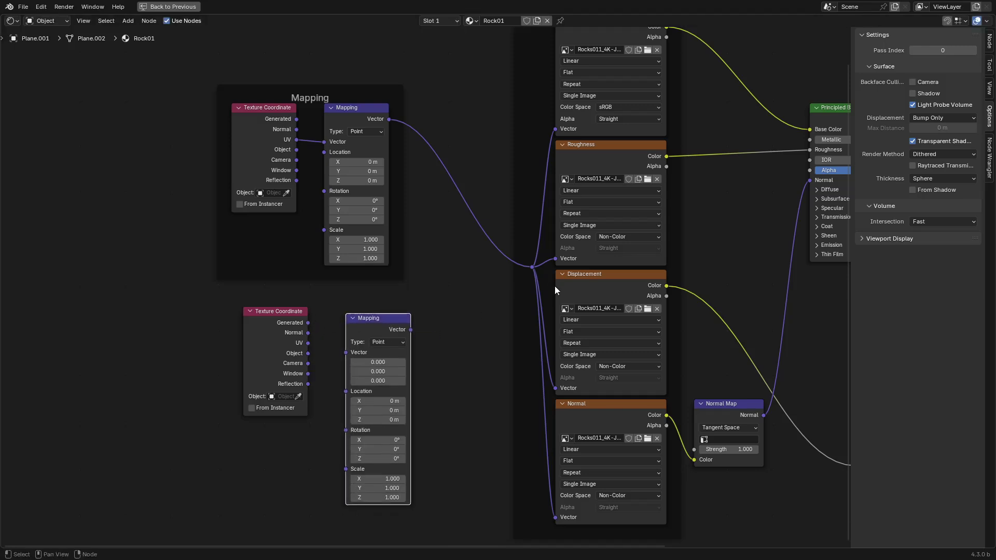
Delete the loose Texture Coordinate and Mapping nodes below the Mapping frame.
{"action": "middle_click_drag", "start_coordinate": [555, 286], "coordinate": [522, 316]}
{"action": "left_click", "coordinate": [245, 340]}
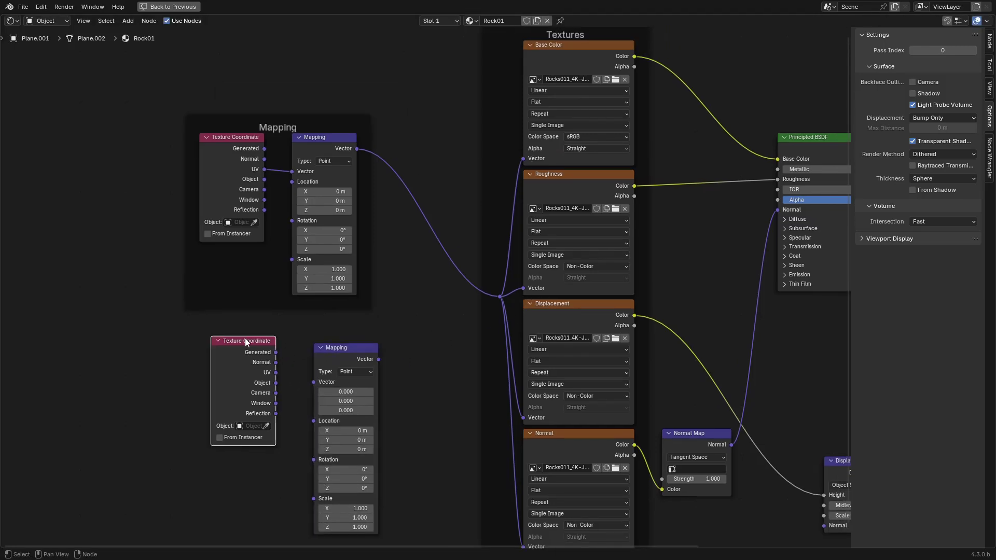
{"action": "left_click", "coordinate": [337, 347], "text": "shift"}
{"action": "key", "text": "x"}
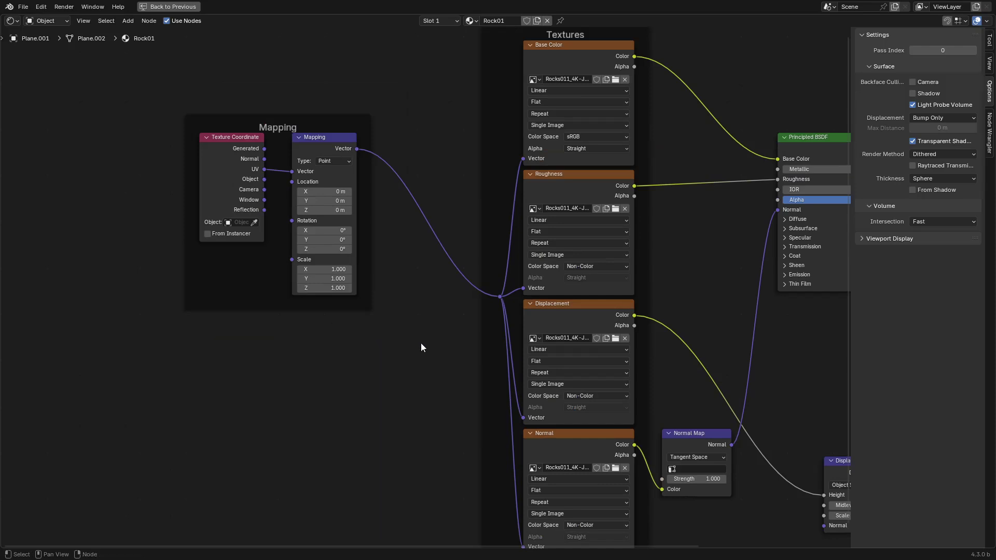
Look over the remaining Rock01 nodes and restore the shader editor to its normal size in the workspace.
{"action": "middle_click_drag", "start_coordinate": [296, 293], "coordinate": [321, 326]}
{"action": "scroll", "coordinate": [192, 314], "scroll_direction": "up", "scroll_amount": 1}
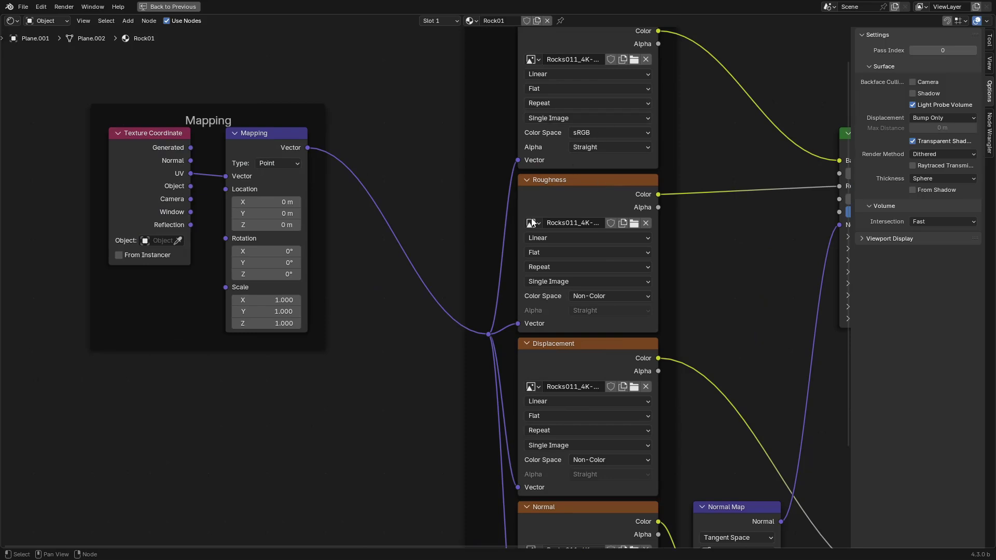
{"action": "key", "text": "ctrl+space"}
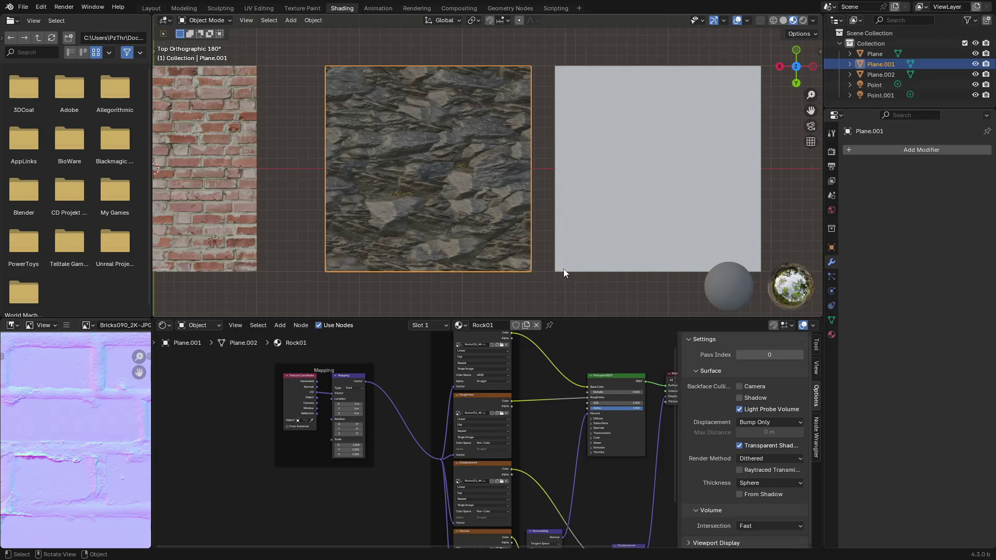
Build the blank plane's Rock02 material with Principled Texture Setup from Rock043S_4K-JPG's Color, Displacement, NormalGL and Roughness images.
{"action": "key", "text": "g"}
{"action": "right_click", "coordinate": [567, 234]}
{"action": "middle_click_drag", "start_coordinate": [659, 208], "coordinate": [504, 197], "text": "shift"}
{"action": "left_click", "coordinate": [484, 189]}
{"action": "left_click", "coordinate": [635, 372]}
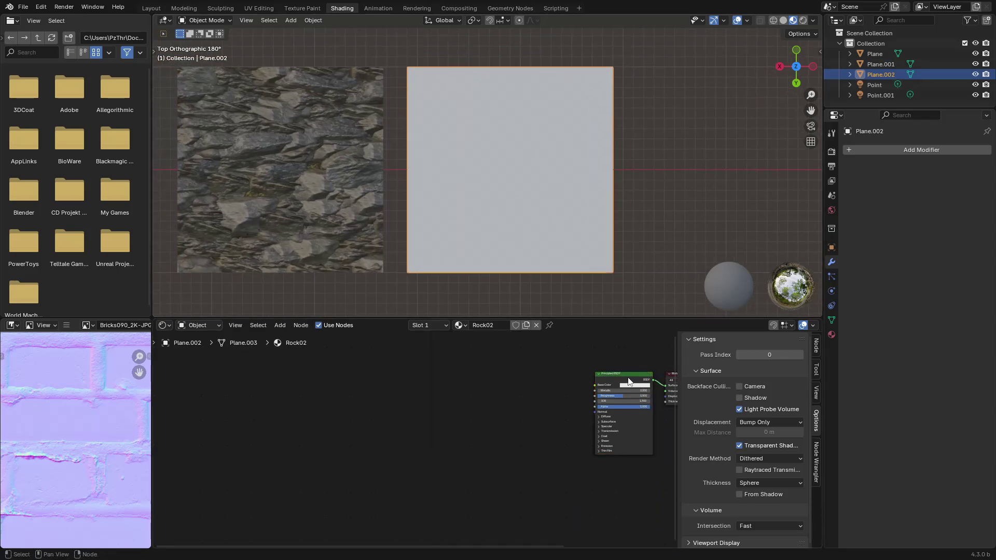
{"action": "left_click", "coordinate": [622, 374]}
{"action": "key", "text": "ctrl+shift+t"}
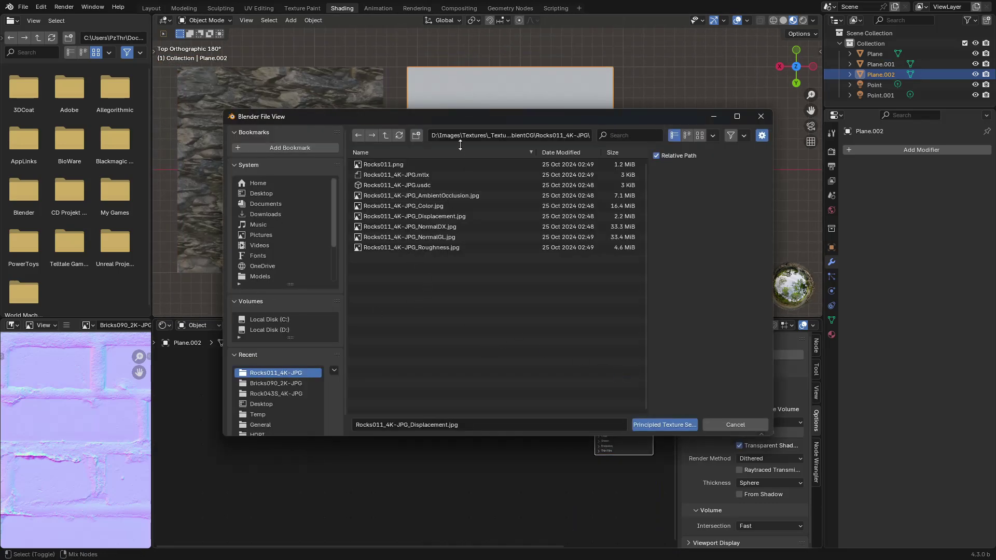
{"action": "left_click", "coordinate": [301, 395]}
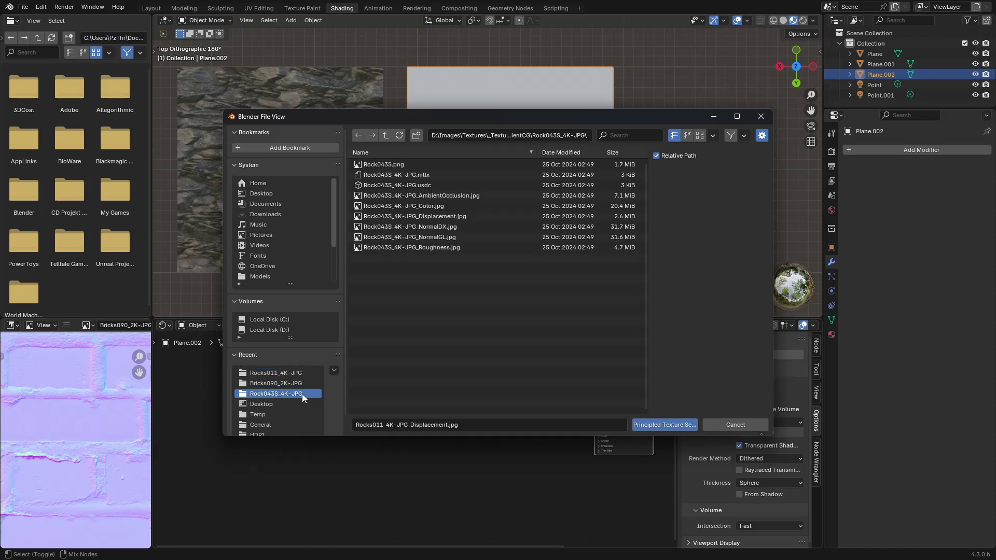
{"action": "left_click", "coordinate": [458, 206]}
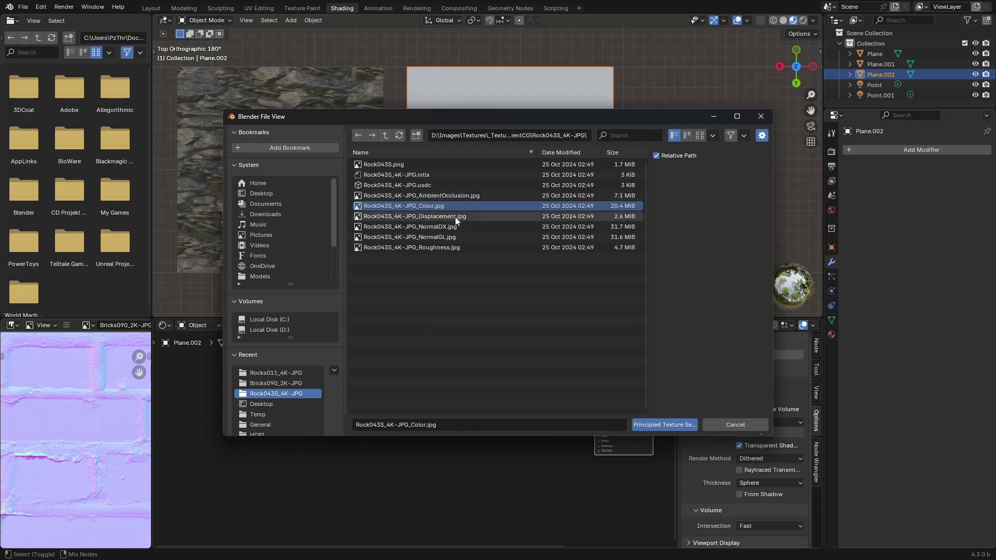
{"action": "left_click", "coordinate": [455, 216], "text": "shift"}
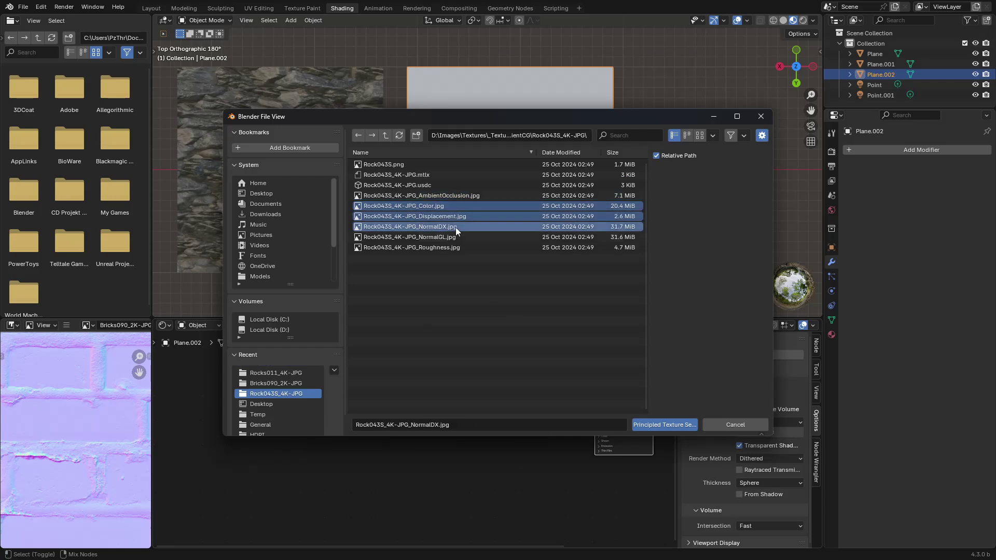
{"action": "left_click", "coordinate": [452, 237], "text": "shift"}
{"action": "left_click", "coordinate": [443, 250], "text": "shift"}
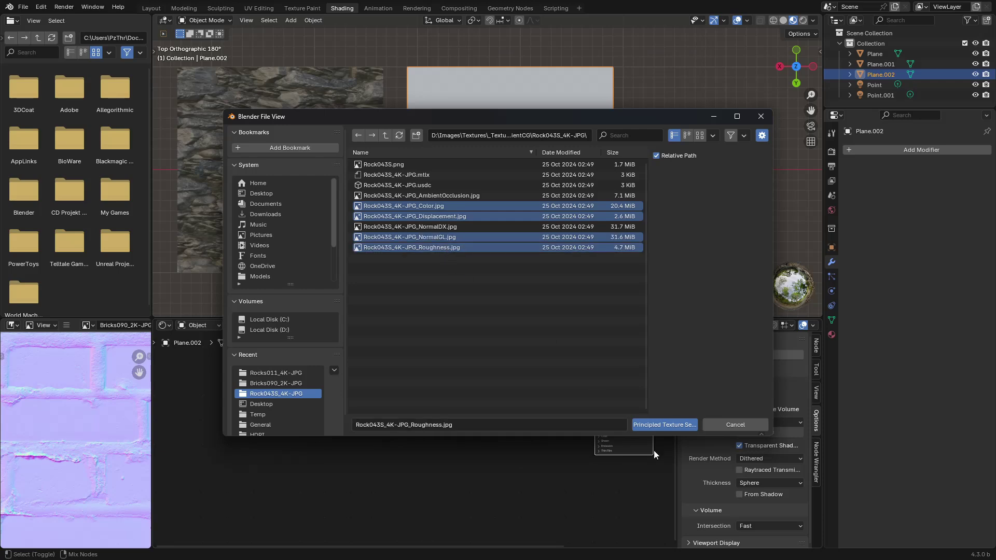
{"action": "left_click", "coordinate": [660, 424]}
Duplicate the Rock02 plane and place the copy along the X axis, on the side away from the Rock01 plane.
{"action": "scroll", "coordinate": [519, 239], "scroll_direction": "down", "scroll_amount": 2}
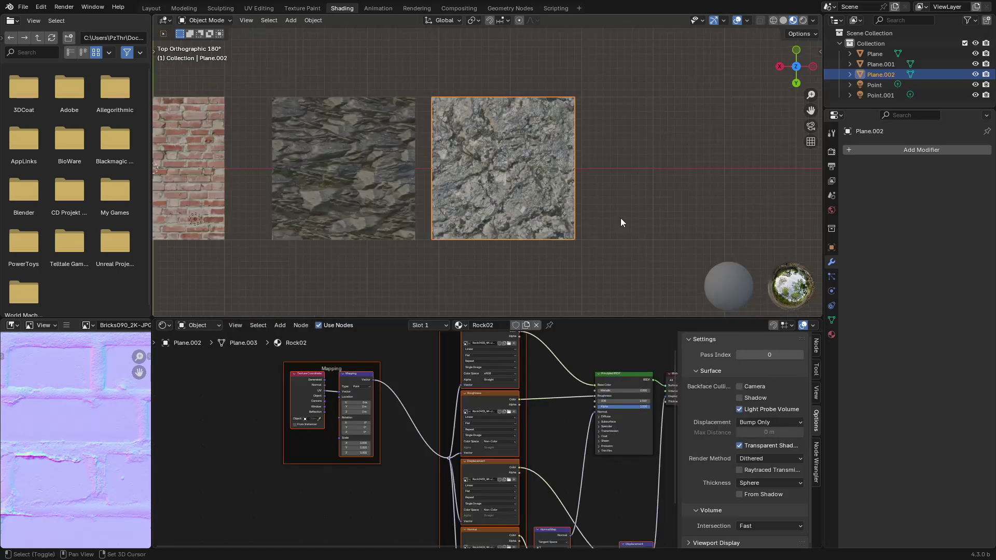
{"action": "middle_click_drag", "start_coordinate": [620, 218], "coordinate": [516, 204], "text": "shift"}
{"action": "left_click", "coordinate": [530, 188]}
{"action": "left_click", "coordinate": [471, 184]}
{"action": "key", "text": "shift+a"}
{"action": "mouse_move", "coordinate": [512, 209]}
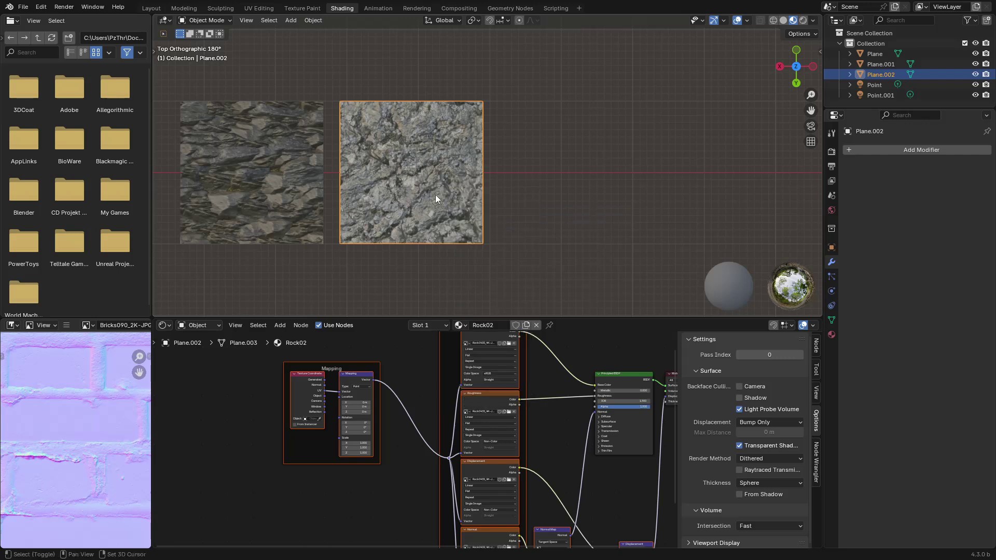
{"action": "key", "text": "shift+d"}
{"action": "key", "text": "x"}
{"action": "left_click", "coordinate": [631, 206]}
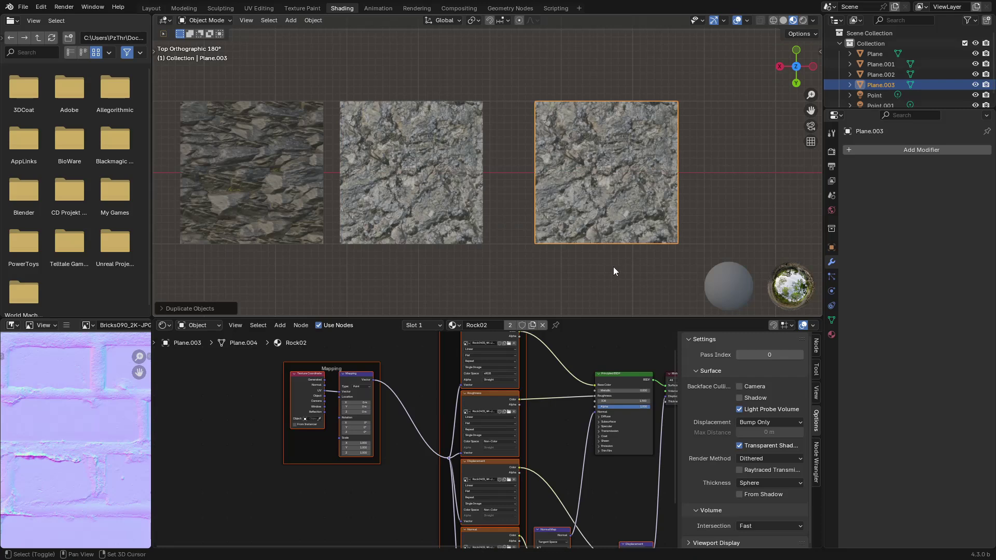
Give the duplicated plane its own copy of the Rock02 material and rename it BlendMat.
{"action": "middle_click_drag", "start_coordinate": [565, 236], "coordinate": [482, 238], "text": "shift"}
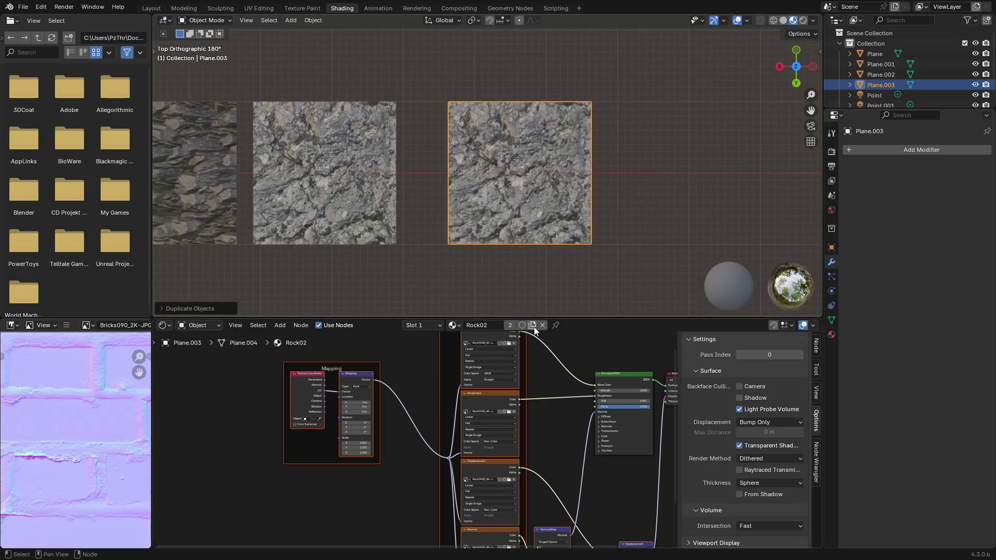
{"action": "left_click", "coordinate": [532, 326]}
{"action": "double_click", "coordinate": [485, 325]}
{"action": "type", "text": "Bl"}
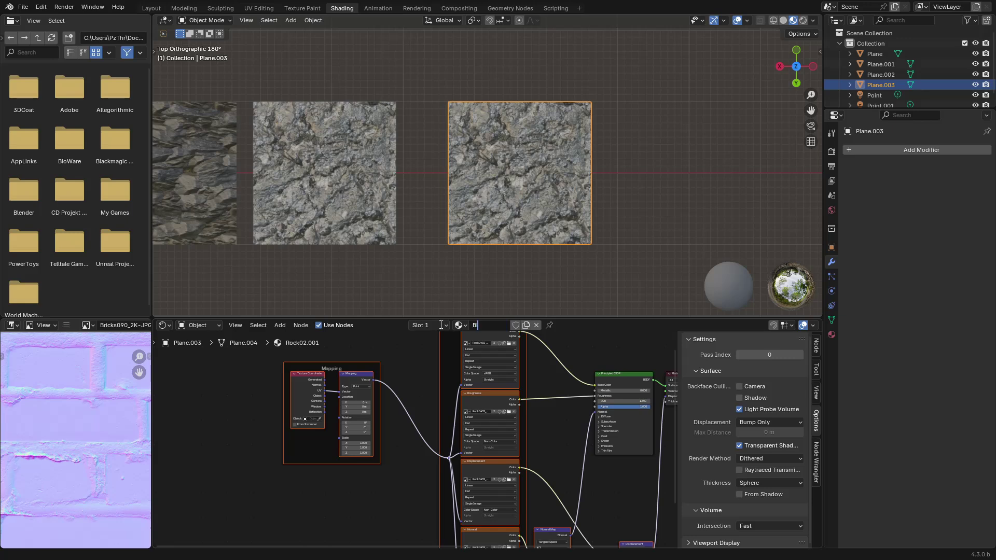
{"action": "type", "text": "endMat"}
{"action": "key", "text": "Return"}
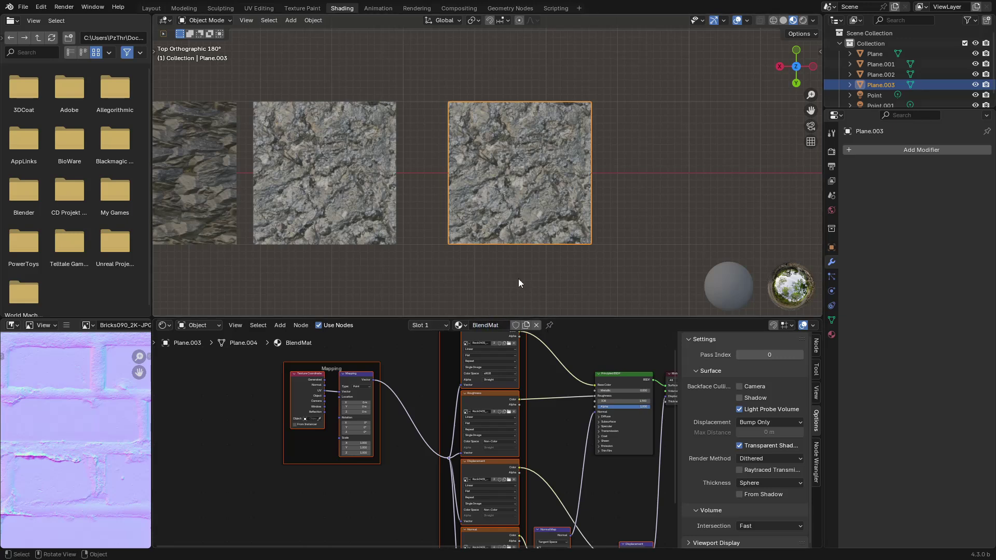
Compare the materials assigned to the rock planes by selecting the planes in turn, ending on the duplicate.
{"action": "left_click", "coordinate": [446, 325]}
{"action": "left_click", "coordinate": [446, 323]}
{"action": "left_click", "coordinate": [339, 200]}
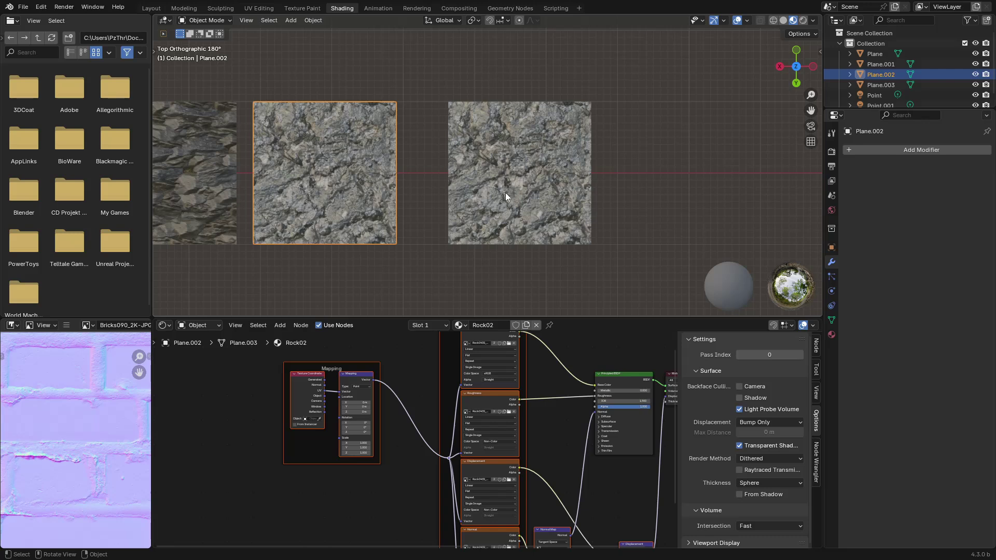
{"action": "left_click", "coordinate": [505, 196]}
{"action": "left_click", "coordinate": [288, 195]}
{"action": "left_click", "coordinate": [180, 188]}
{"action": "left_click", "coordinate": [332, 186]}
{"action": "left_click", "coordinate": [506, 185]}
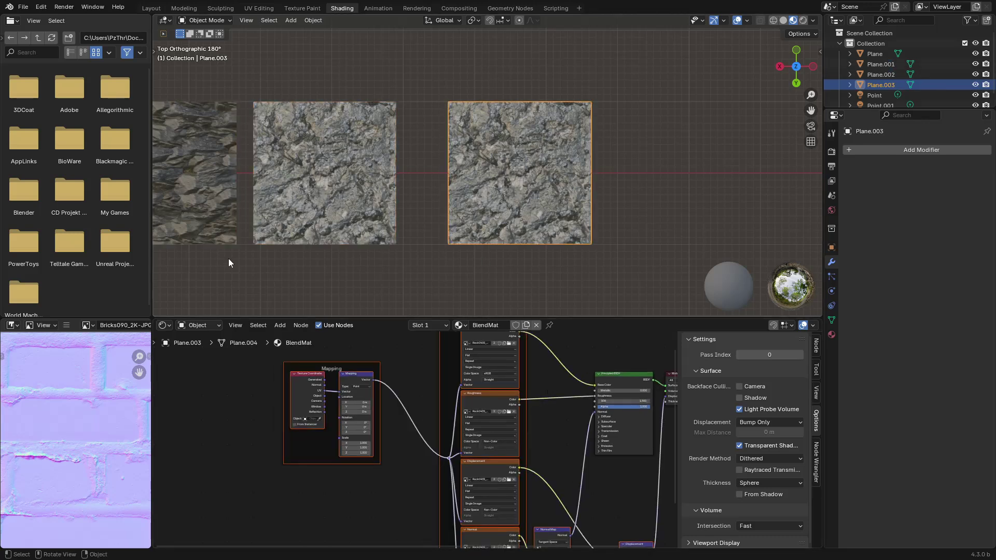
Copy all nodes of the Rock01 plane's material except the Material Output.
{"action": "left_click", "coordinate": [193, 211]}
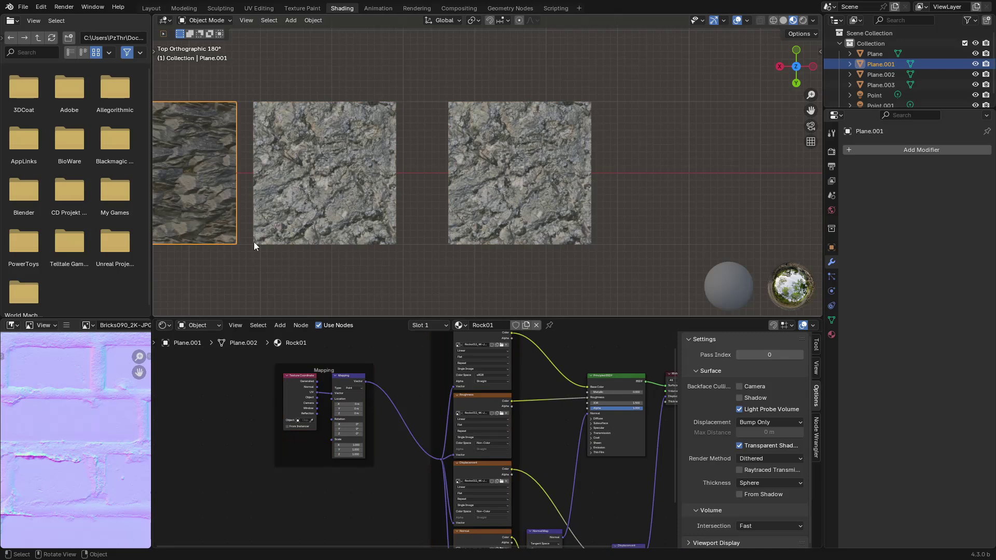
{"action": "scroll", "coordinate": [442, 436], "scroll_direction": "down", "scroll_amount": 5}
{"action": "key", "text": "ctrl+space"}
{"action": "scroll", "coordinate": [526, 434], "scroll_direction": "down", "scroll_amount": 3}
{"action": "middle_click_drag", "start_coordinate": [541, 359], "coordinate": [398, 359], "text": "shift"}
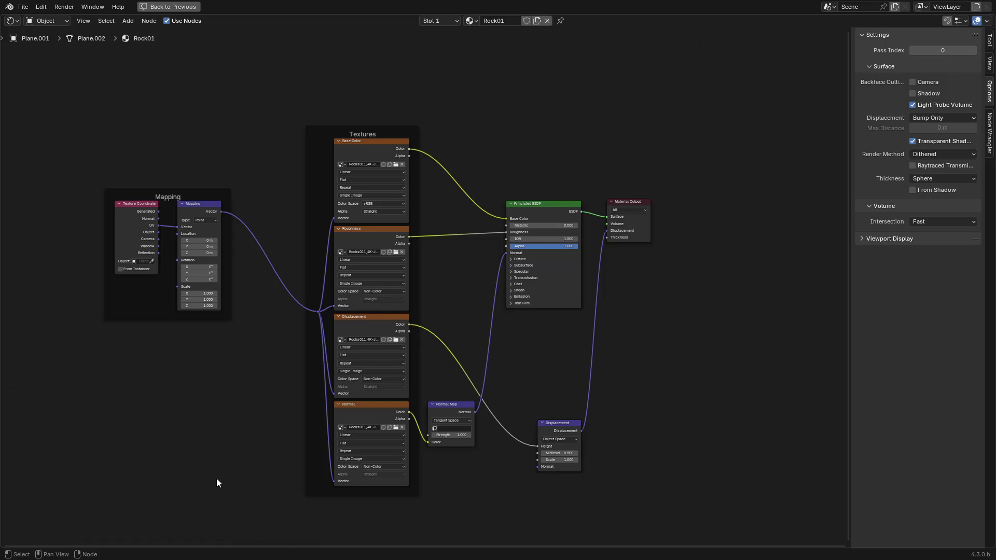
{"action": "left_click_drag", "start_coordinate": [73, 517], "coordinate": [590, 109]}
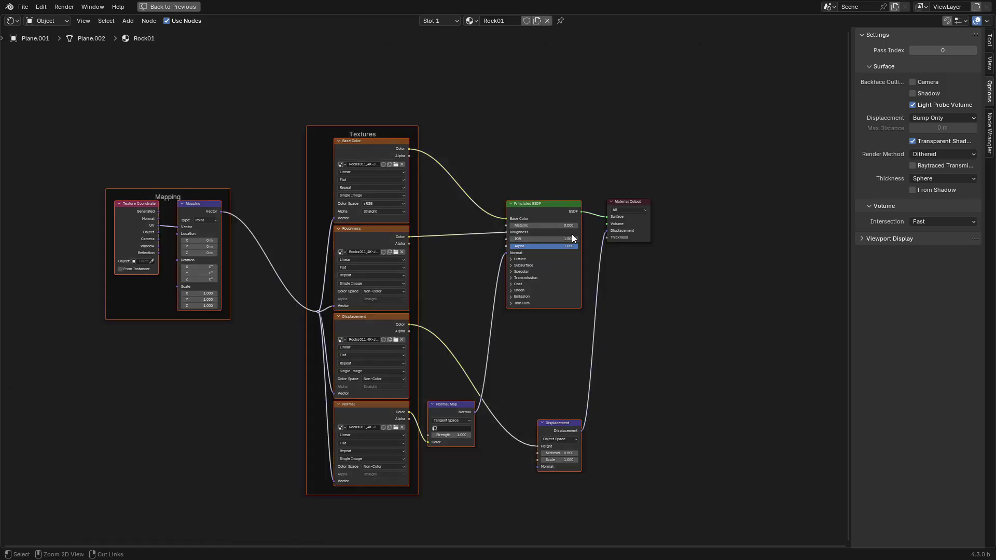
{"action": "key", "text": "ctrl+space"}
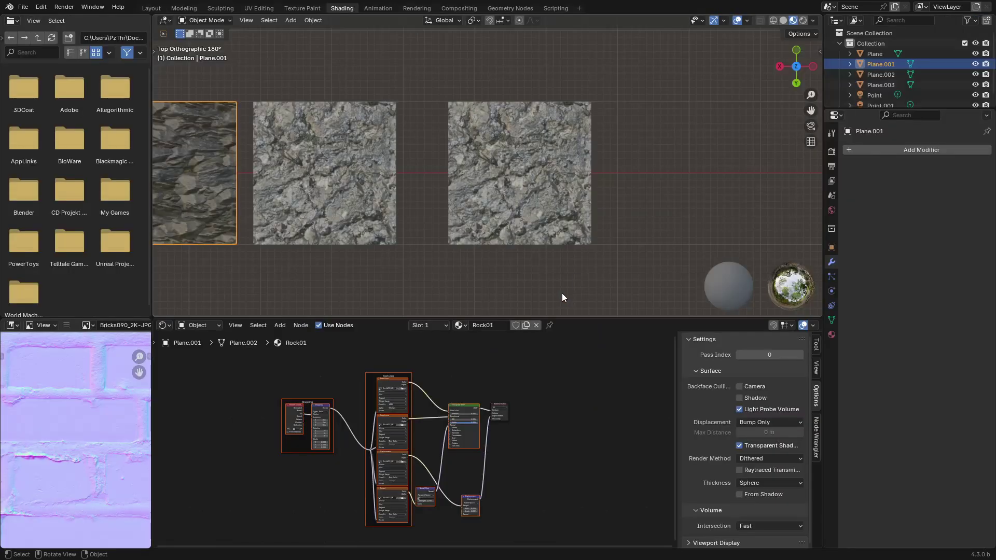
Paste the copied Rock01 nodes into BlendMat and place them below the existing Rock02 node tree.
{"action": "left_click", "coordinate": [528, 210]}
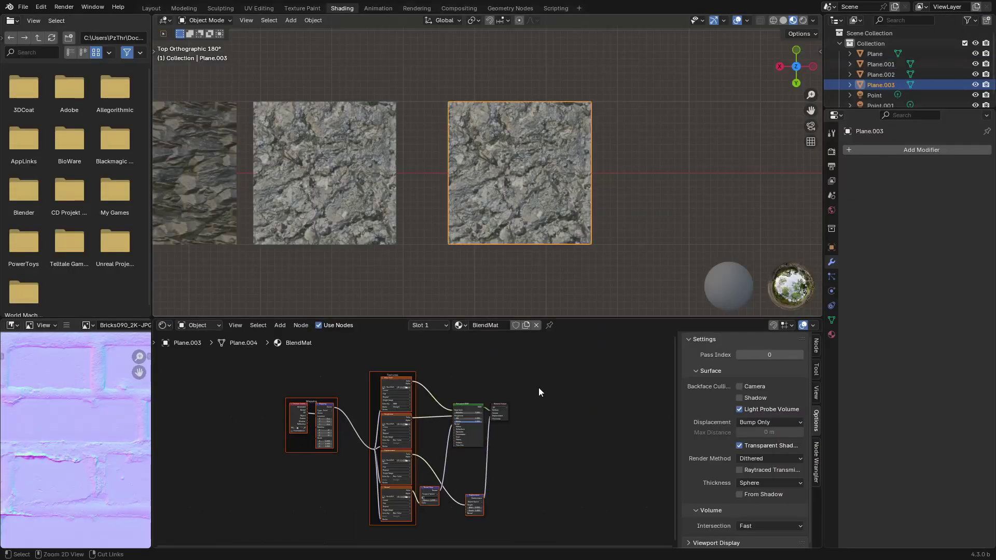
{"action": "key", "text": "ctrl+space"}
{"action": "scroll", "coordinate": [625, 309], "scroll_direction": "down", "scroll_amount": 1}
{"action": "key", "text": "ctrl+v"}
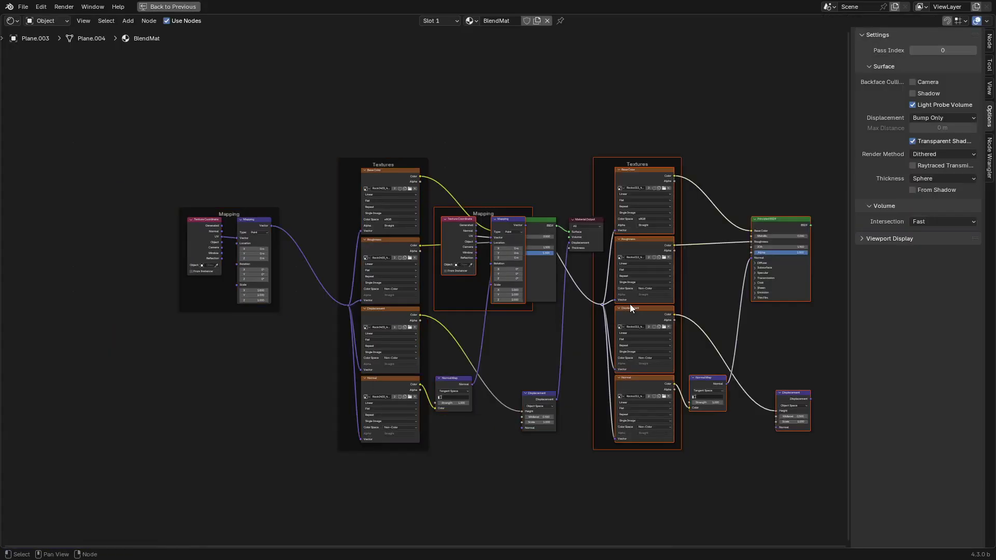
{"action": "scroll", "coordinate": [630, 305], "scroll_direction": "down", "scroll_amount": 1}
{"action": "key", "text": "g"}
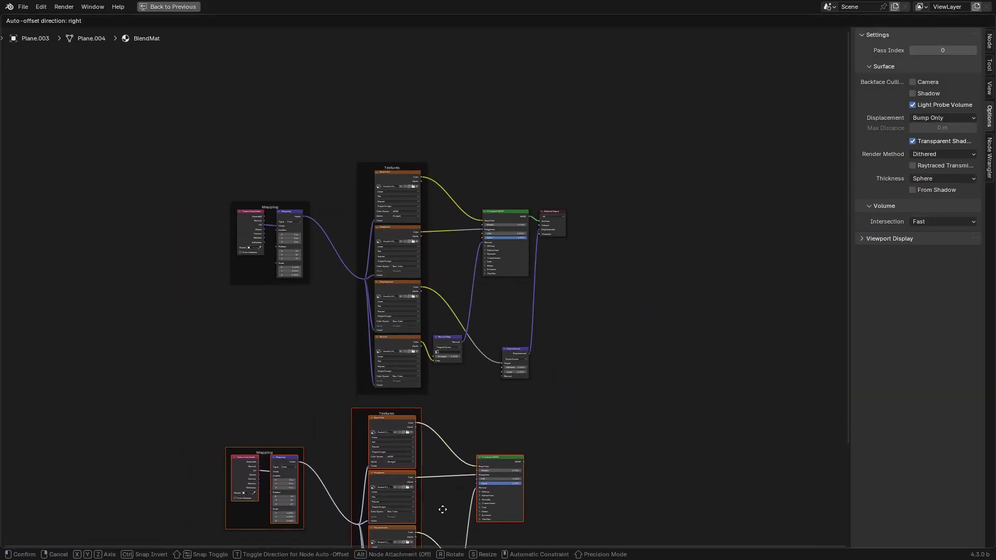
{"action": "left_click", "coordinate": [442, 508]}
{"action": "left_click", "coordinate": [605, 447]}
Spread out the BlendMat nodes by moving the Material Output and both Displacement nodes away from the Principled BSDFs.
{"action": "middle_click_drag", "start_coordinate": [566, 453], "coordinate": [523, 304]}
{"action": "left_click_drag", "start_coordinate": [473, 311], "coordinate": [477, 314]}
{"action": "left_click_drag", "start_coordinate": [462, 73], "coordinate": [609, 84]}
{"action": "left_click_drag", "start_coordinate": [472, 448], "coordinate": [524, 373]}
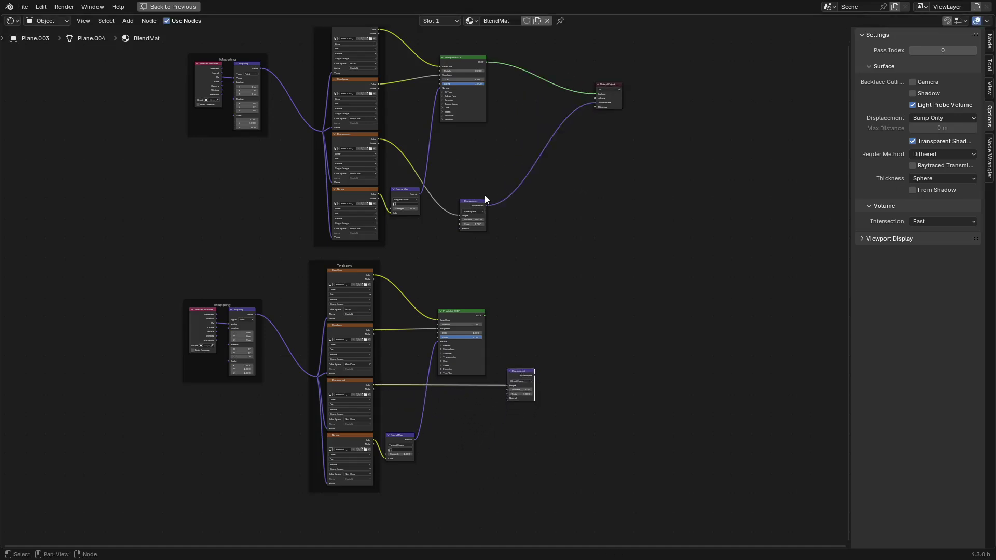
{"action": "left_click_drag", "start_coordinate": [478, 202], "coordinate": [544, 135]}
{"action": "left_click_drag", "start_coordinate": [533, 136], "coordinate": [530, 139]}
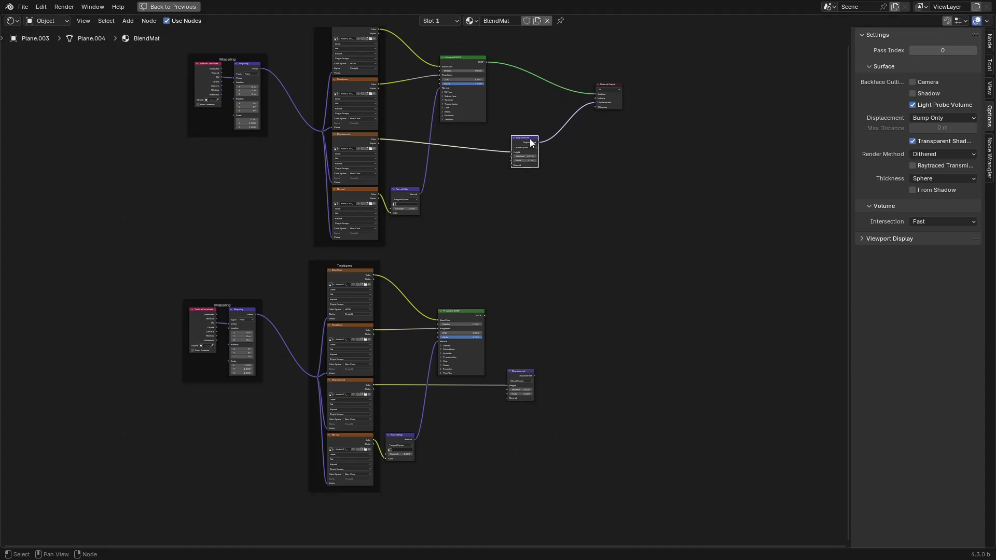
Move the Material Output farther from the upper Displacement node to leave room for more nodes between them.
{"action": "middle_click_drag", "start_coordinate": [571, 249], "coordinate": [574, 349], "text": "shift"}
{"action": "scroll", "coordinate": [586, 218], "scroll_direction": "up", "scroll_amount": 2}
{"action": "scroll", "coordinate": [570, 280], "scroll_direction": "up", "scroll_amount": 3}
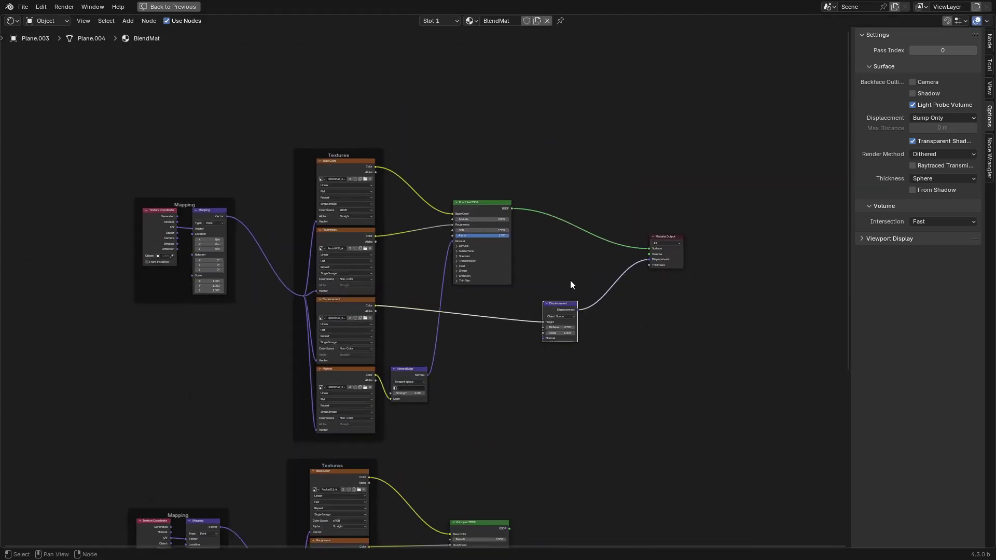
{"action": "middle_click_drag", "start_coordinate": [700, 256], "coordinate": [565, 283]}
{"action": "scroll", "coordinate": [598, 304], "scroll_direction": "down", "scroll_amount": 3}
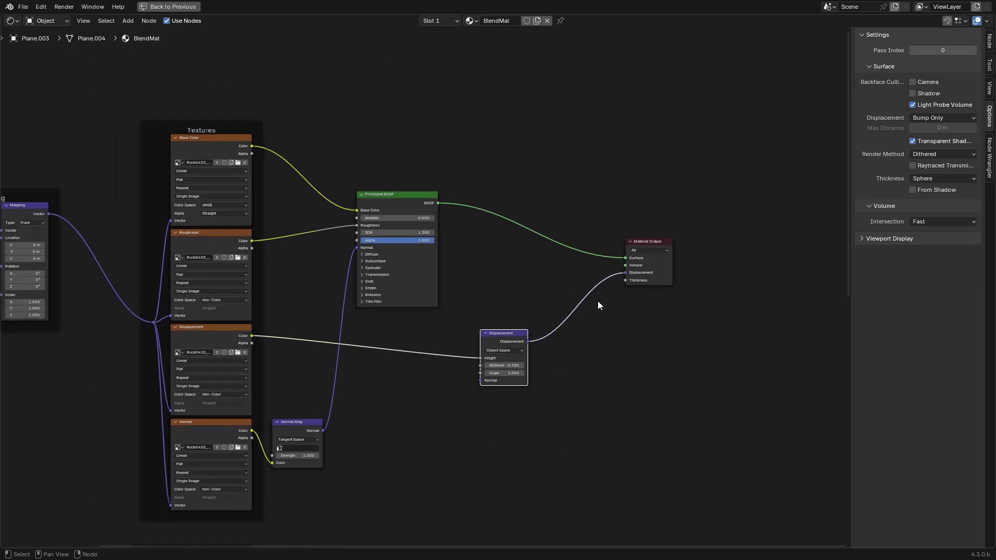
{"action": "middle_click_drag", "start_coordinate": [602, 334], "coordinate": [574, 197], "text": "shift"}
{"action": "middle_click_drag", "start_coordinate": [567, 244], "coordinate": [554, 262], "text": "shift"}
{"action": "left_click_drag", "start_coordinate": [594, 136], "coordinate": [700, 145]}
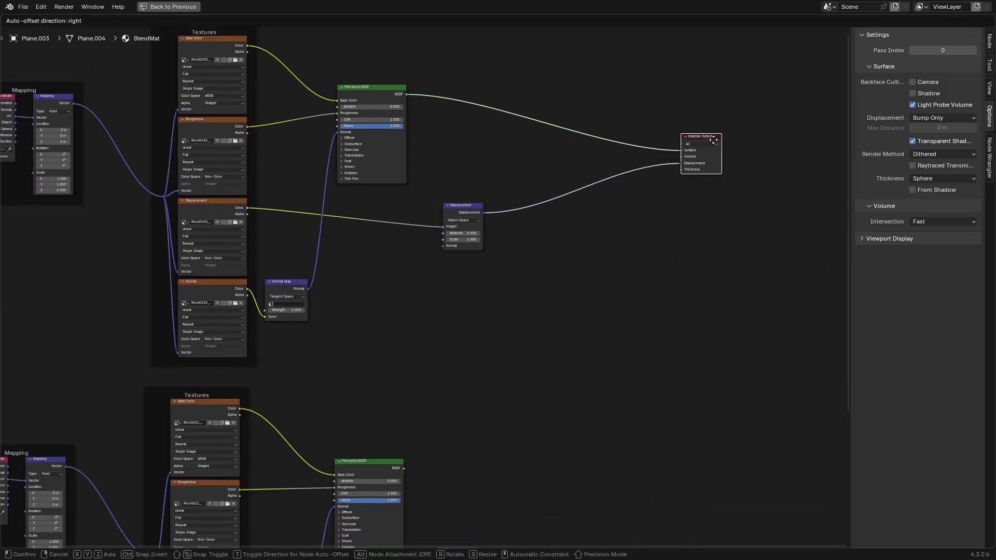
Insert a Mix Shader between the upper Principled BSDF and the Material Output, and connect the lower Principled BSDF to its second Shader input.
{"action": "key", "text": "shift+a"}
{"action": "mouse_move", "coordinate": [576, 301]}
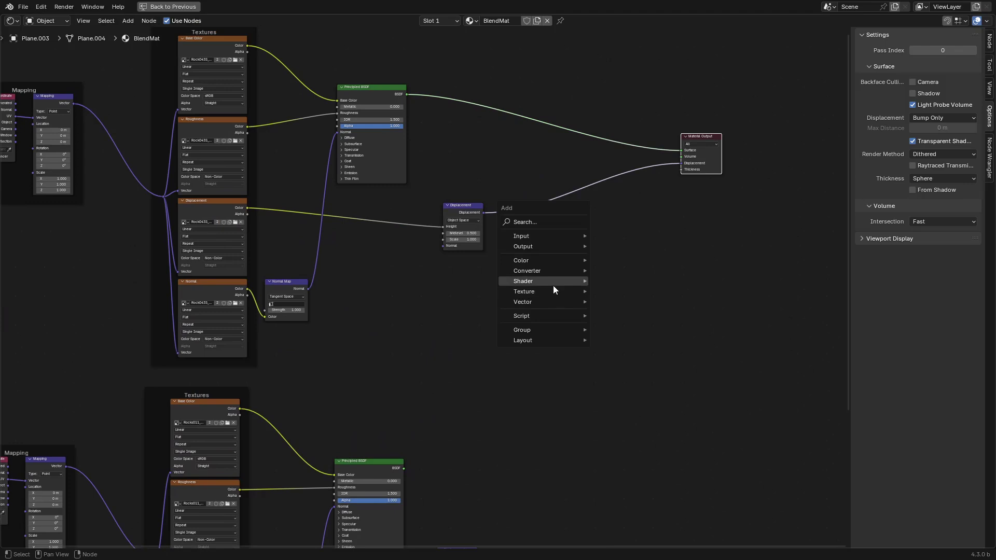
{"action": "mouse_move", "coordinate": [552, 282]}
{"action": "left_click", "coordinate": [669, 353]}
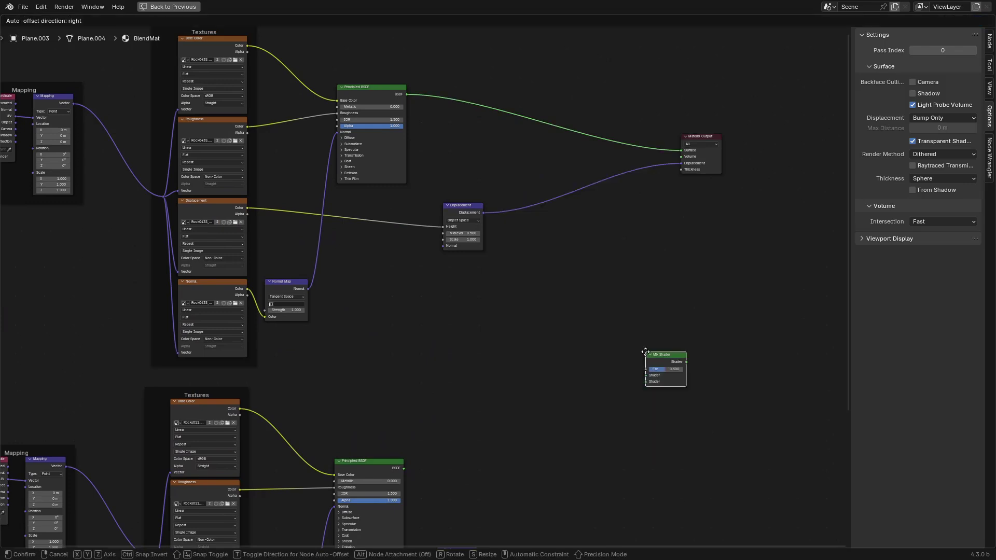
{"action": "left_click", "coordinate": [567, 122]}
{"action": "left_click_drag", "start_coordinate": [403, 469], "coordinate": [543, 144]}
Add an Image Texture node above the upper Principled BSDF and create a blank 1024 × 1024 px image named Mask in it.
{"action": "middle_click_drag", "start_coordinate": [520, 151], "coordinate": [512, 235]}
{"action": "scroll", "coordinate": [516, 191], "scroll_direction": "up", "scroll_amount": 2}
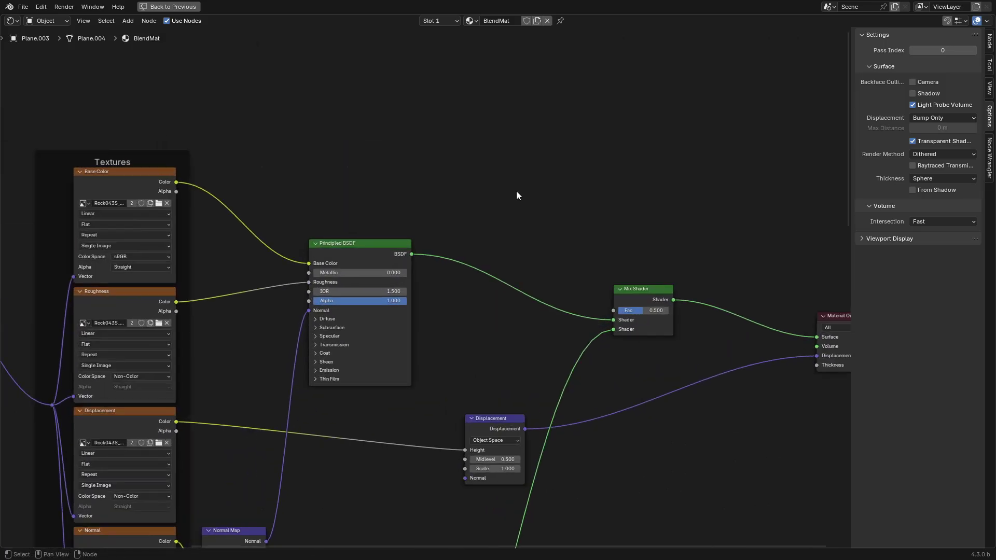
{"action": "key", "text": "shift+a"}
{"action": "mouse_move", "coordinate": [445, 190]}
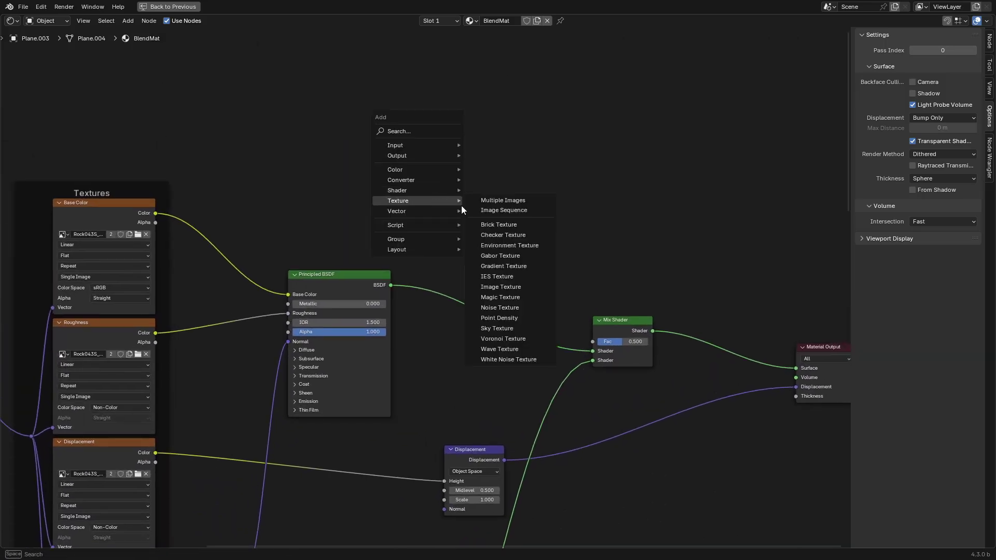
{"action": "left_click", "coordinate": [526, 289]}
{"action": "left_click", "coordinate": [336, 130]}
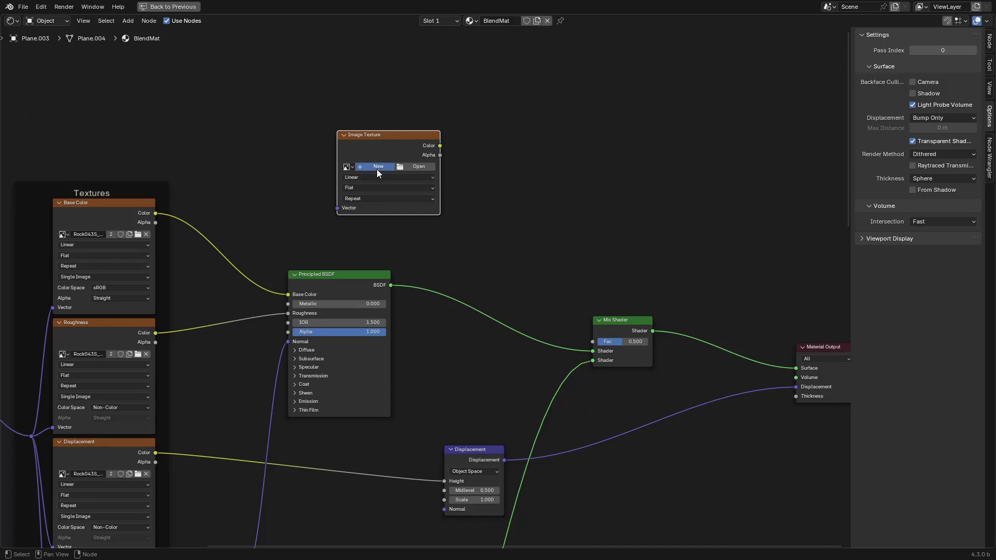
{"action": "left_click", "coordinate": [377, 171]}
{"action": "type", "text": "Mask"}
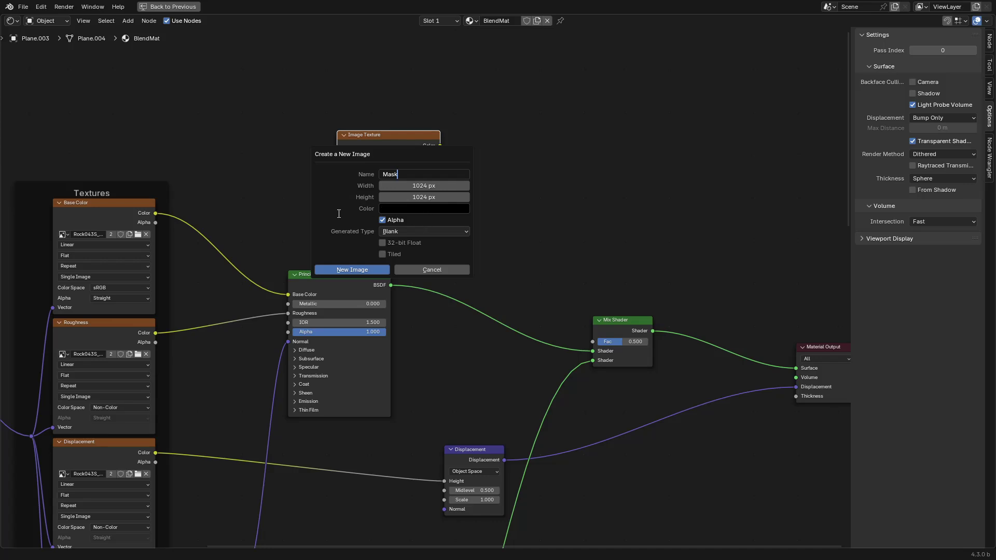
{"action": "key", "text": "Return"}
{"action": "left_click", "coordinate": [366, 270]}
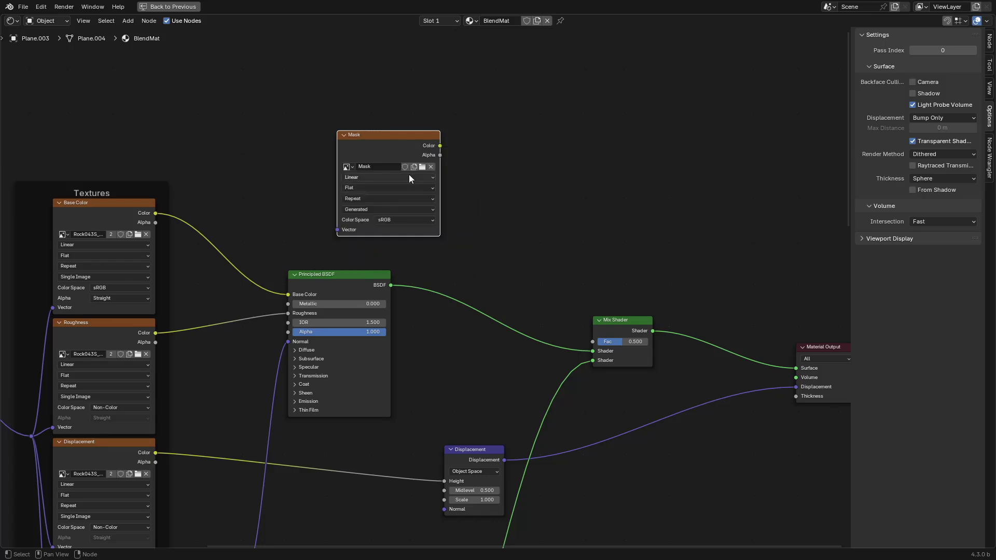
Connect the Mask image's Color output to the Mix Shader's Fac input.
{"action": "left_click_drag", "start_coordinate": [440, 146], "coordinate": [592, 340]}
{"action": "left_click", "coordinate": [412, 219]}
{"action": "left_click", "coordinate": [566, 173]}
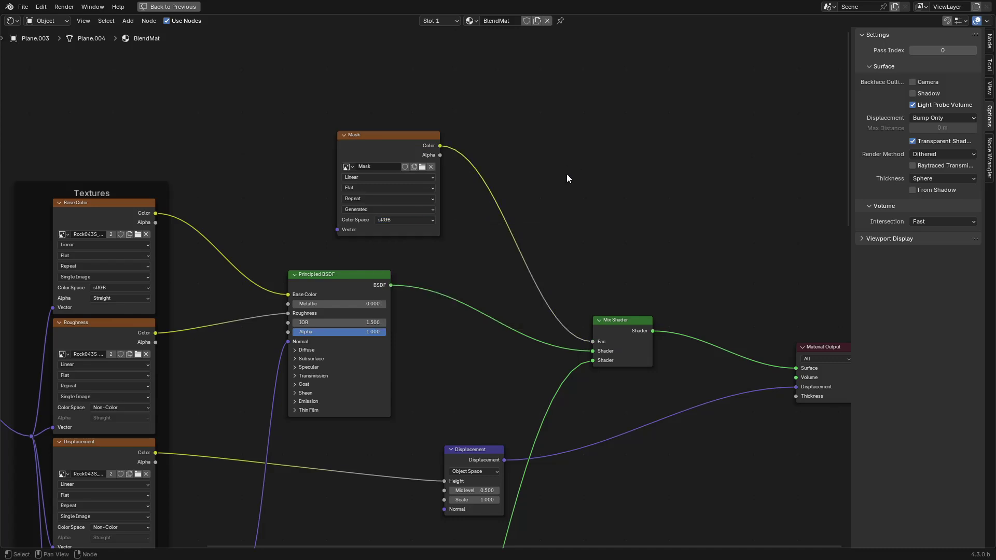
{"action": "middle_click_drag", "start_coordinate": [509, 324], "coordinate": [486, 310]}
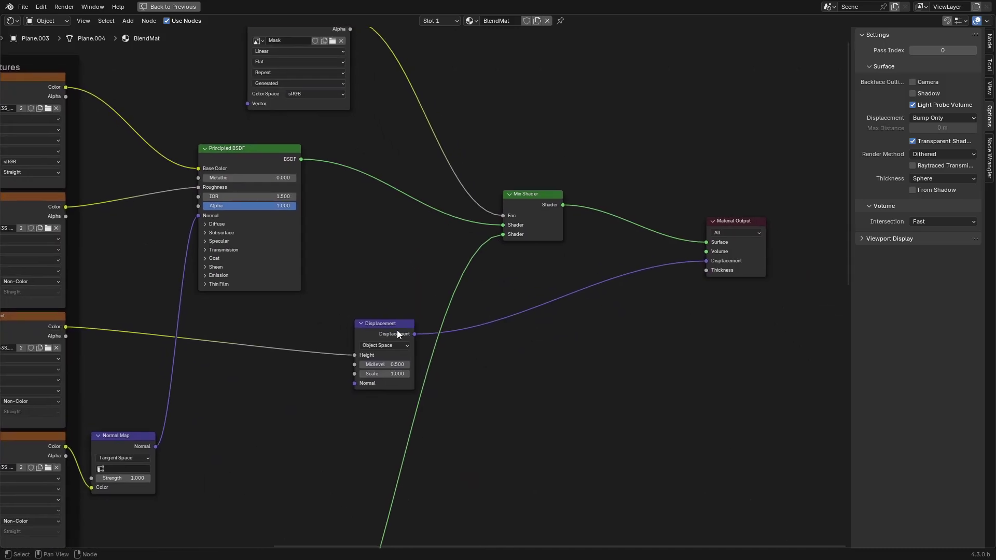
Examine the upper and lower Displacement nodes and how each is linked towards the Material Output.
{"action": "left_click_drag", "start_coordinate": [397, 330], "coordinate": [370, 316]}
{"action": "scroll", "coordinate": [456, 382], "scroll_direction": "down", "scroll_amount": 1}
{"action": "middle_click_drag", "start_coordinate": [470, 370], "coordinate": [524, 161]}
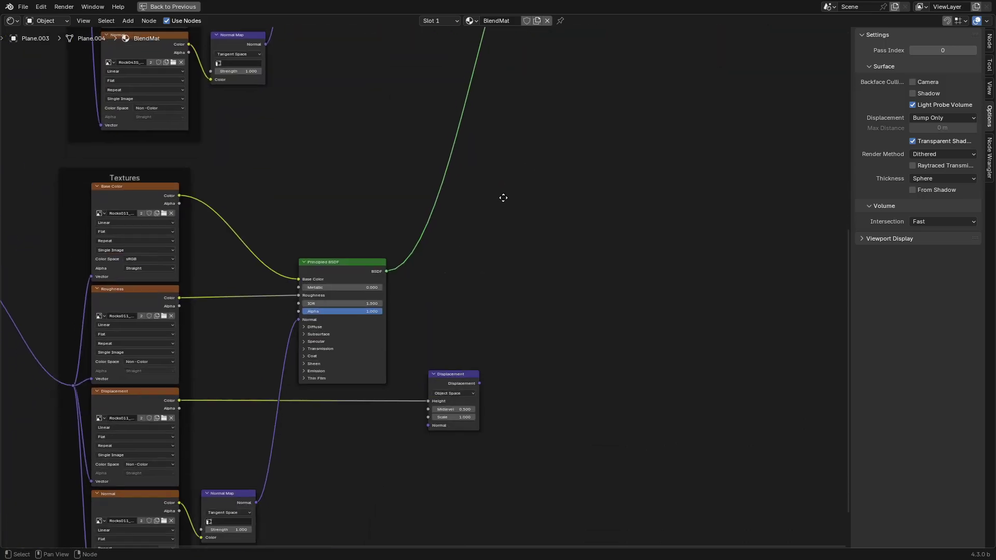
{"action": "left_click_drag", "start_coordinate": [182, 405], "coordinate": [428, 405]}
{"action": "middle_click_drag", "start_coordinate": [522, 449], "coordinate": [410, 441]}
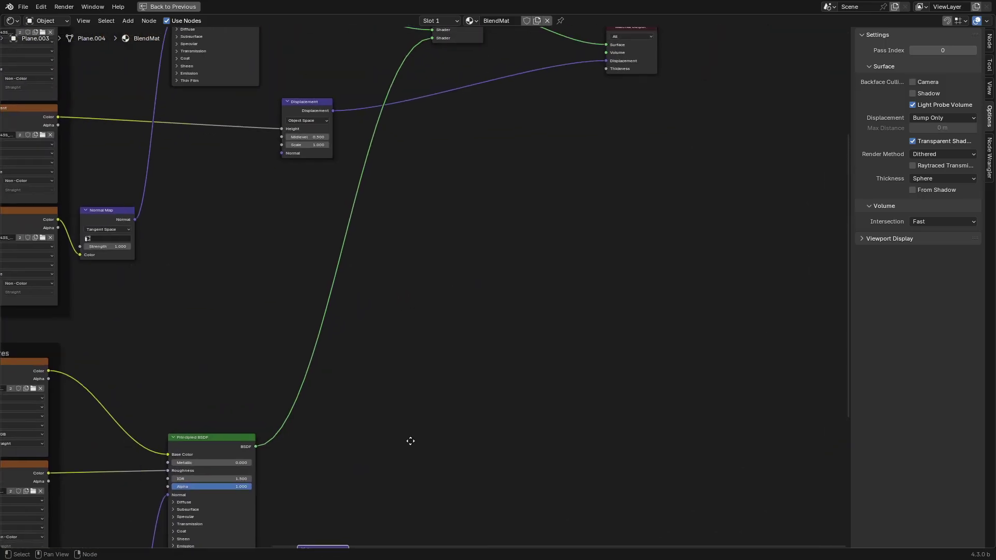
{"action": "middle_click_drag", "start_coordinate": [416, 300], "coordinate": [421, 386]}
{"action": "middle_click_drag", "start_coordinate": [319, 204], "coordinate": [363, 253]}
{"action": "scroll", "coordinate": [368, 250], "scroll_direction": "up", "scroll_amount": 2}
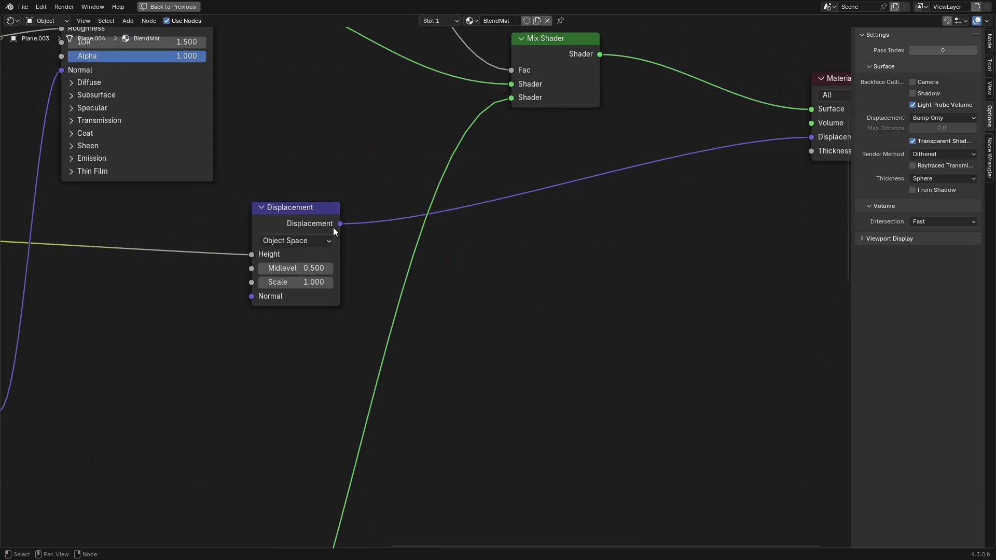
{"action": "scroll", "coordinate": [333, 228], "scroll_direction": "up", "scroll_amount": 1}
Add a Mix Color node to the right of the upper Displacement node, below the Mix Shader.
{"action": "left_click_drag", "start_coordinate": [284, 208], "coordinate": [286, 201]}
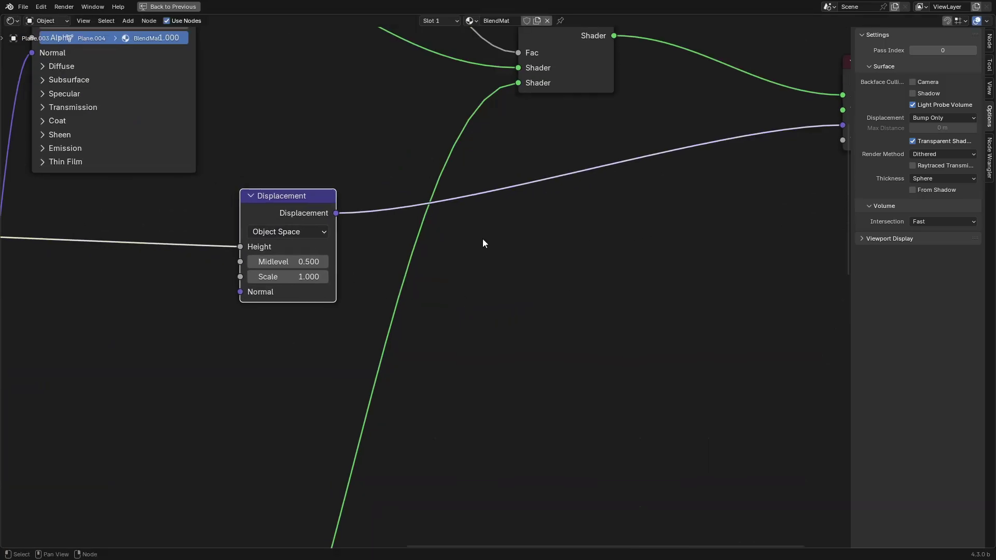
{"action": "middle_click_drag", "start_coordinate": [480, 259], "coordinate": [490, 305]}
{"action": "key", "text": "shift+a"}
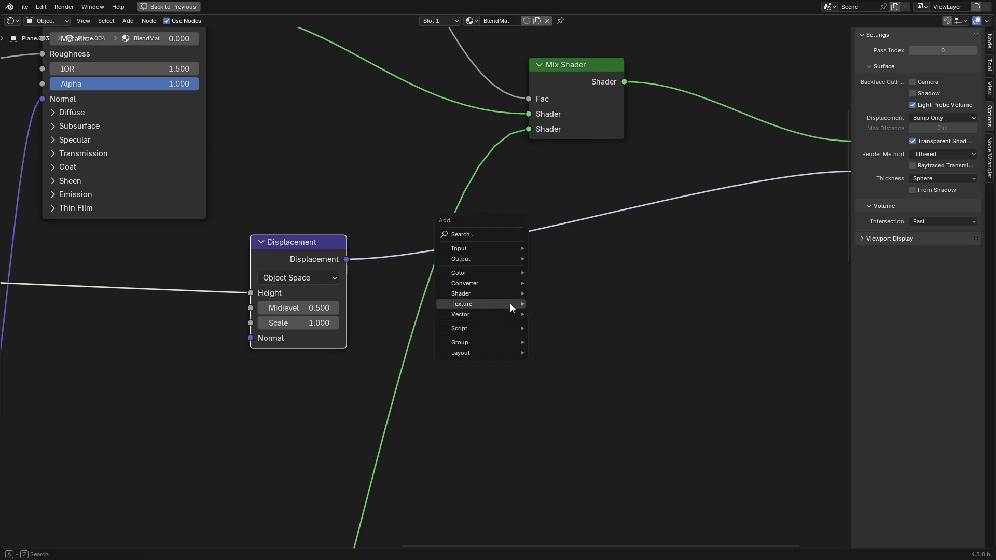
{"action": "mouse_move", "coordinate": [510, 305]}
{"action": "mouse_move", "coordinate": [493, 275]}
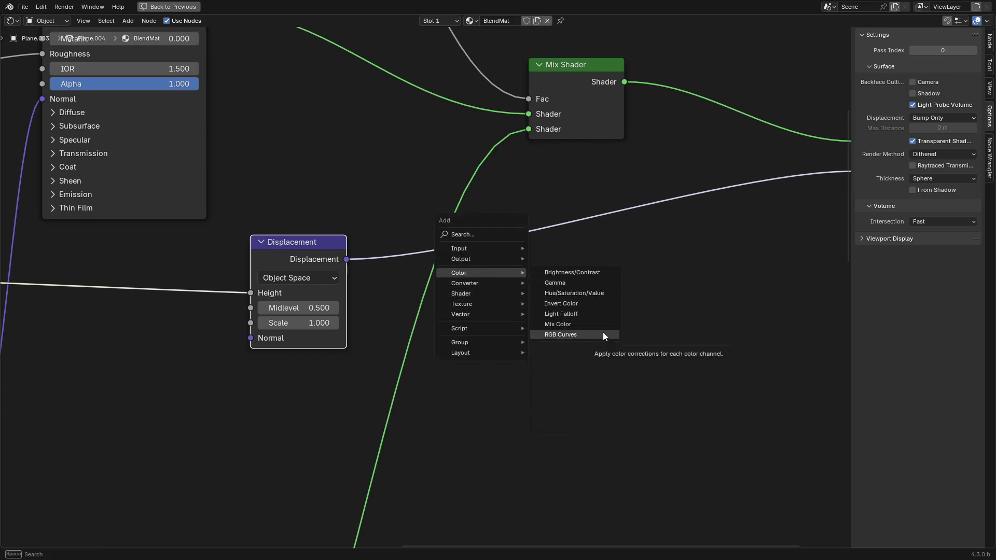
{"action": "left_click", "coordinate": [591, 323]}
{"action": "left_click", "coordinate": [628, 326]}
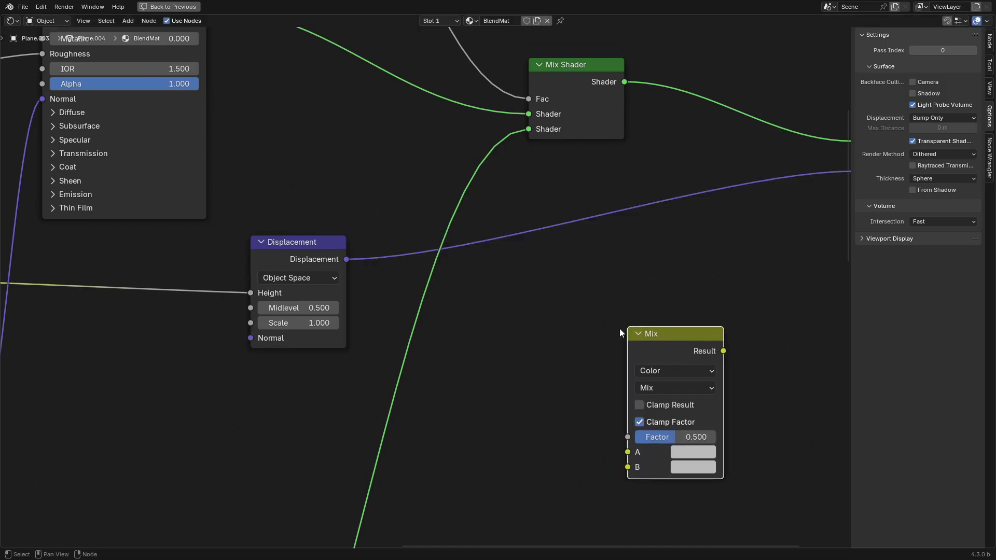
Connect the lower Displacement node to the Mix Color node's B input and the upper Displacement node to its A input.
{"action": "scroll", "coordinate": [519, 435], "scroll_direction": "down", "scroll_amount": 2}
{"action": "middle_click_drag", "start_coordinate": [513, 524], "coordinate": [510, 290]}
{"action": "scroll", "coordinate": [518, 366], "scroll_direction": "down", "scroll_amount": 2}
{"action": "middle_click_drag", "start_coordinate": [434, 495], "coordinate": [419, 441]}
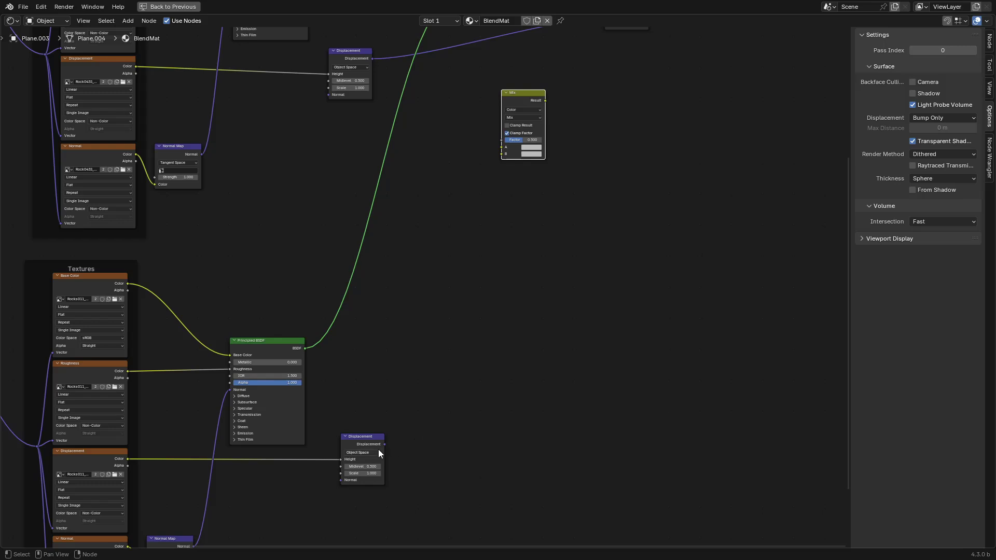
{"action": "left_click_drag", "start_coordinate": [385, 445], "coordinate": [501, 154]}
{"action": "middle_click_drag", "start_coordinate": [447, 138], "coordinate": [420, 254]}
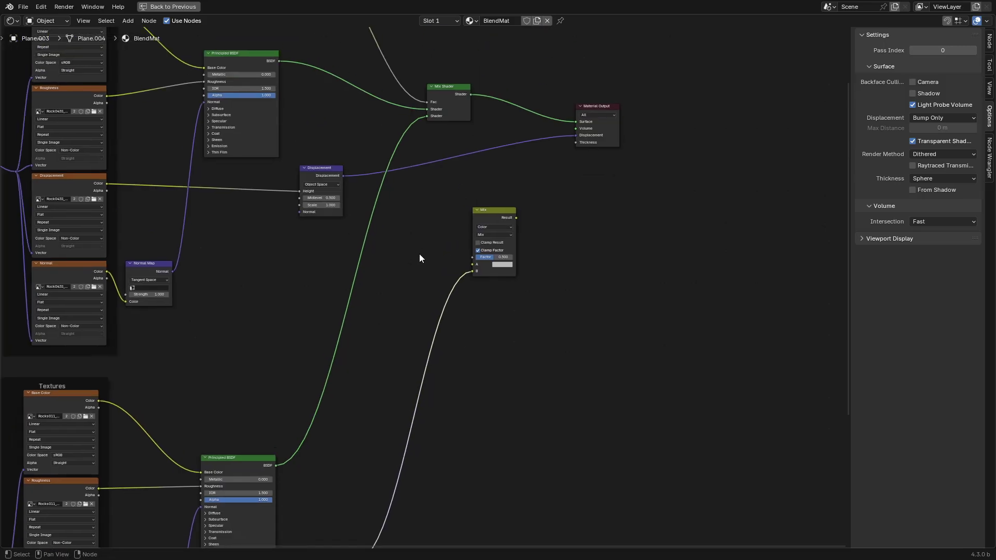
{"action": "scroll", "coordinate": [419, 254], "scroll_direction": "up", "scroll_amount": 1}
{"action": "left_click_drag", "start_coordinate": [322, 146], "coordinate": [484, 257]}
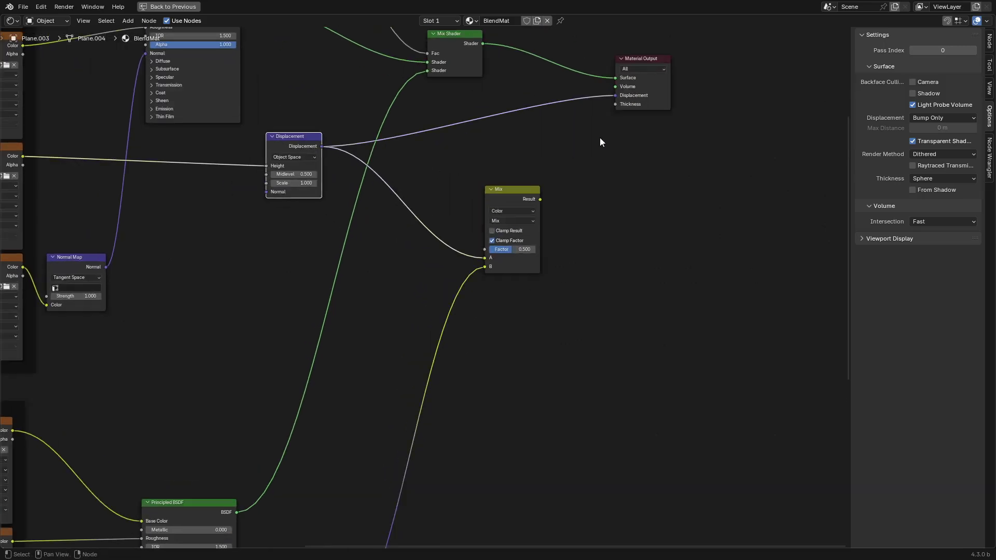
Connect the Mix Color node's Result to the Material Output's Displacement input.
{"action": "middle_click_drag", "start_coordinate": [599, 138], "coordinate": [577, 248]}
{"action": "scroll", "coordinate": [577, 248], "scroll_direction": "up", "scroll_amount": 1}
{"action": "scroll", "coordinate": [577, 249], "scroll_direction": "up", "scroll_amount": 1}
{"action": "left_click_drag", "start_coordinate": [571, 307], "coordinate": [681, 154]}
Connect the Mask image's Color output to the Mix Color node's Factor and move that node closer beneath the Mix Shader.
{"action": "scroll", "coordinate": [468, 179], "scroll_direction": "down", "scroll_amount": 2}
{"action": "middle_click_drag", "start_coordinate": [468, 178], "coordinate": [556, 313]}
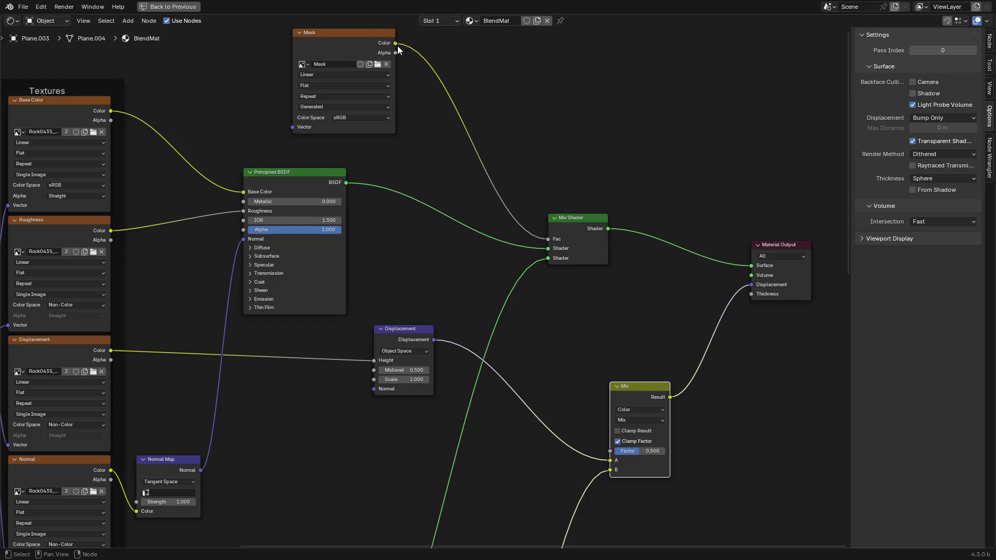
{"action": "left_click_drag", "start_coordinate": [396, 44], "coordinate": [610, 451]}
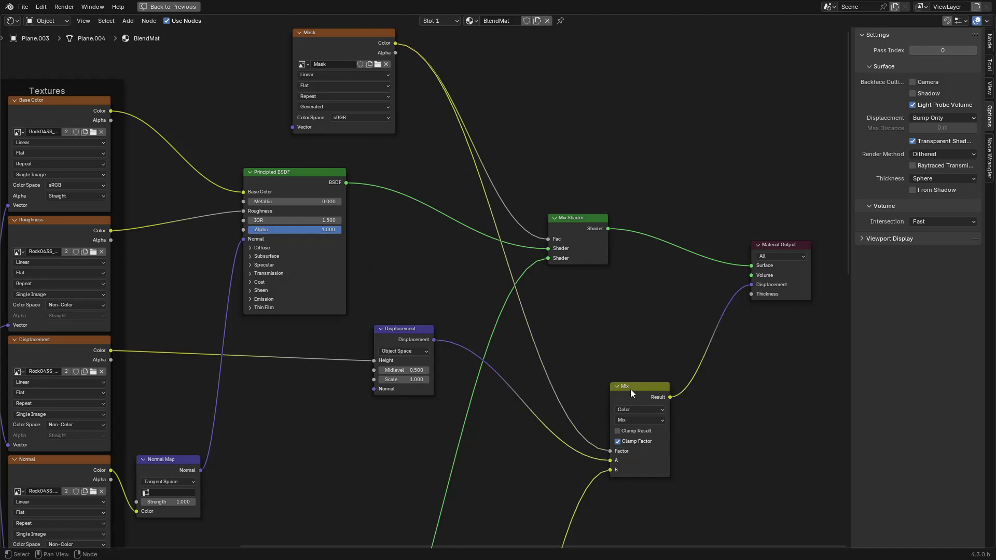
{"action": "left_click_drag", "start_coordinate": [630, 389], "coordinate": [610, 311]}
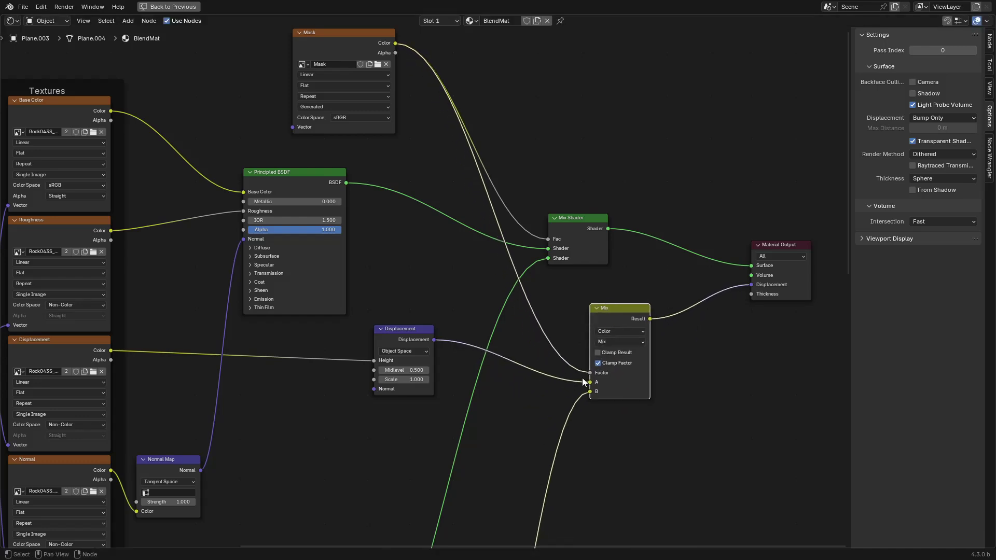
Review both rock texture networks and how their shaders and displacements feed into the mask-driven mix nodes.
{"action": "scroll", "coordinate": [423, 291], "scroll_direction": "up", "scroll_amount": 4}
{"action": "left_click_drag", "start_coordinate": [406, 347], "coordinate": [409, 350]}
{"action": "middle_click_drag", "start_coordinate": [508, 421], "coordinate": [500, 377]}
{"action": "middle_click_drag", "start_coordinate": [444, 241], "coordinate": [473, 311]}
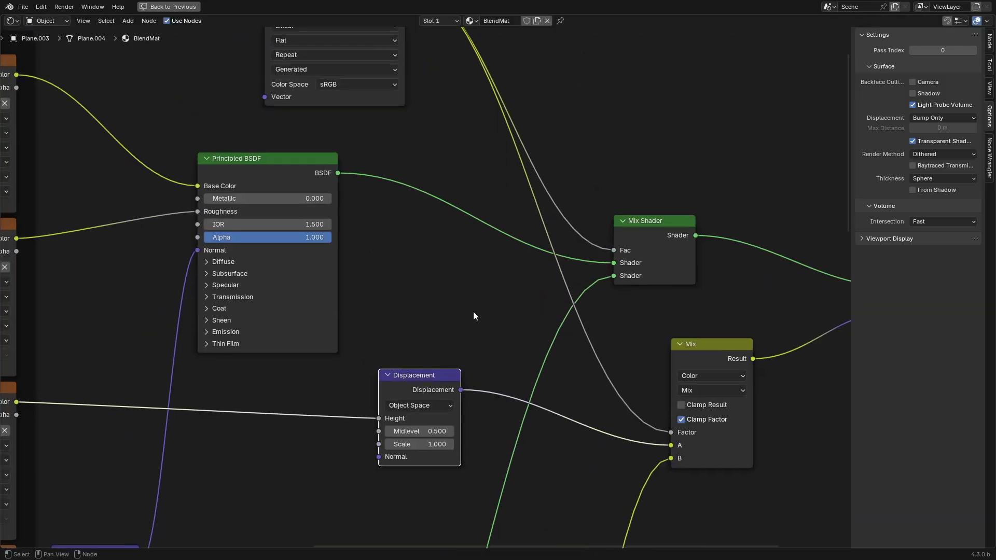
{"action": "left_click_drag", "start_coordinate": [670, 222], "coordinate": [687, 221]}
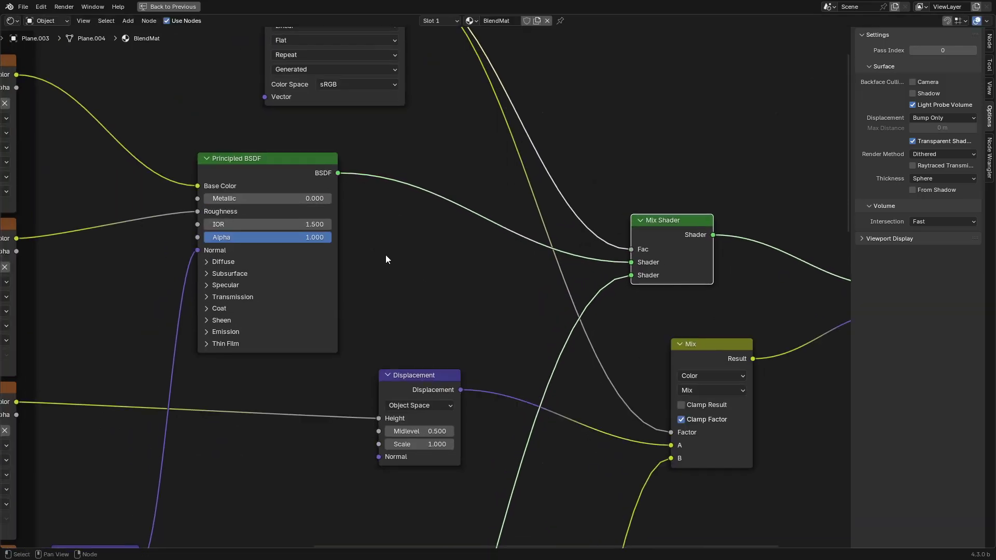
{"action": "middle_click_drag", "start_coordinate": [443, 277], "coordinate": [522, 275]}
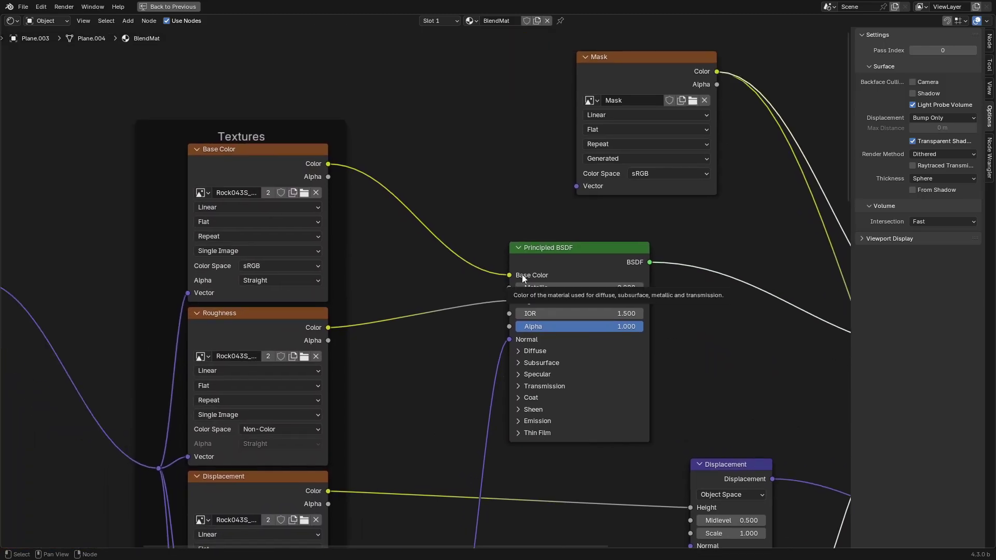
{"action": "left_click_drag", "start_coordinate": [266, 149], "coordinate": [261, 147]}
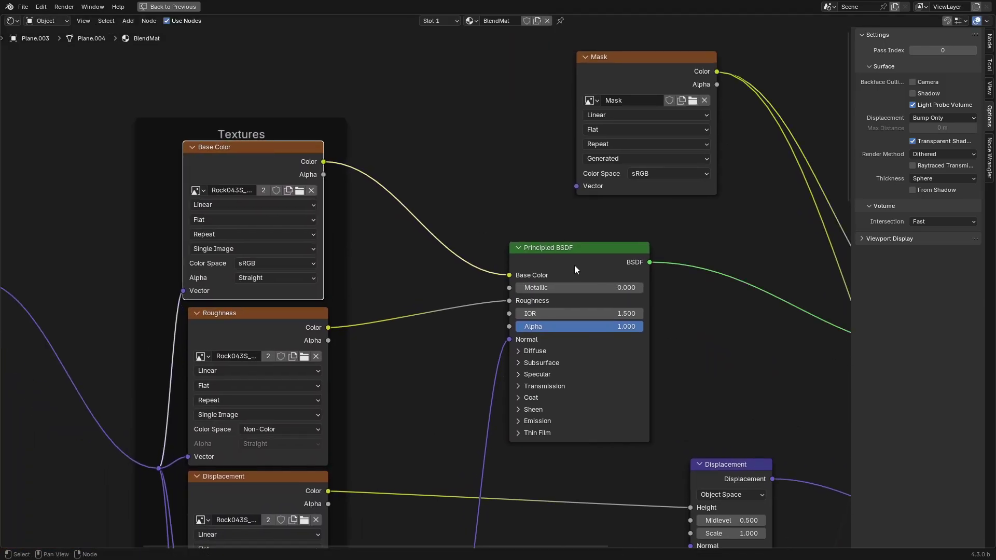
{"action": "left_click_drag", "start_coordinate": [596, 301], "coordinate": [593, 301]}
{"action": "scroll", "coordinate": [616, 278], "scroll_direction": "down", "scroll_amount": 2}
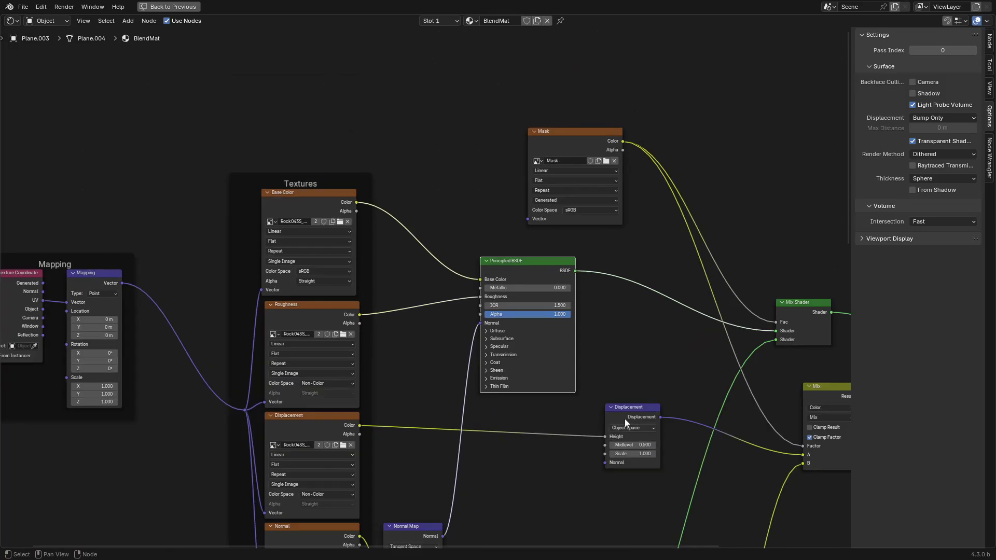
{"action": "middle_click_drag", "start_coordinate": [616, 278], "coordinate": [530, 226]}
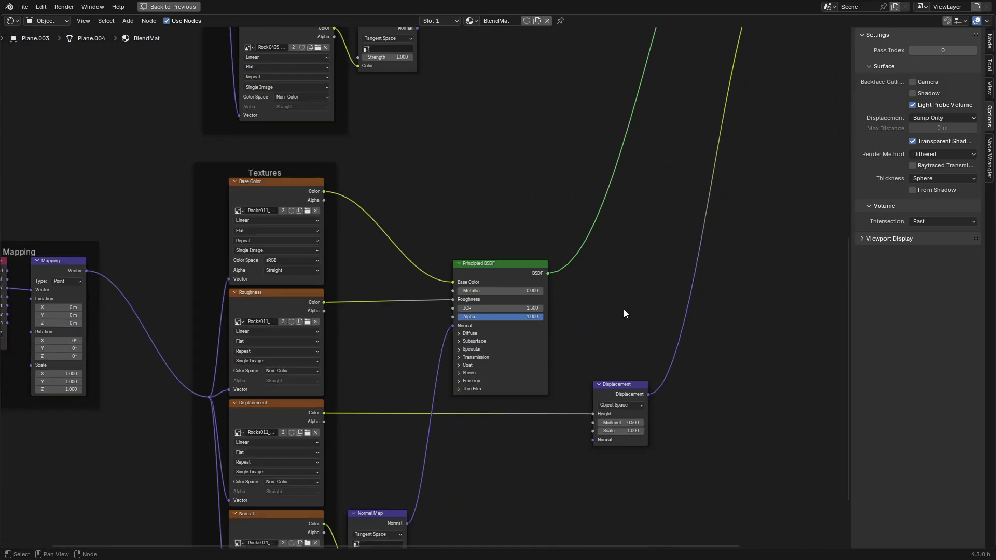
{"action": "scroll", "coordinate": [578, 285], "scroll_direction": "down", "scroll_amount": 4, "text": "shift"}
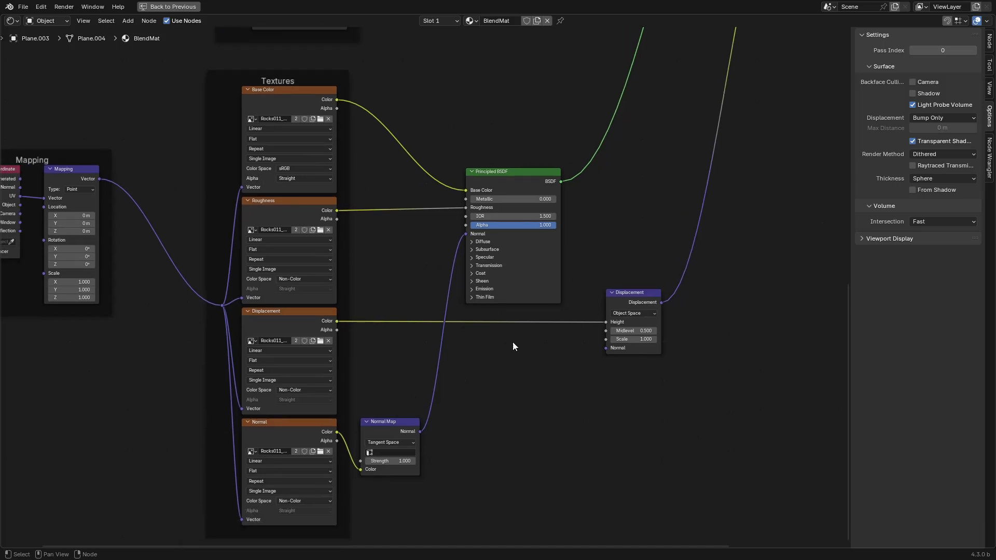
{"action": "middle_click_drag", "start_coordinate": [513, 343], "coordinate": [557, 392]}
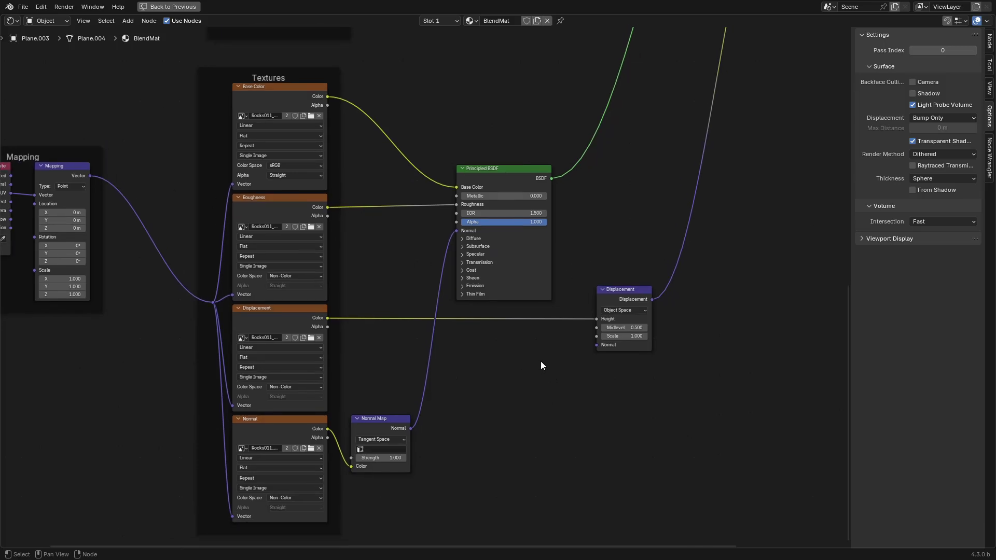
{"action": "middle_click_drag", "start_coordinate": [622, 182], "coordinate": [582, 368]}
{"action": "middle_click_drag", "start_coordinate": [677, 101], "coordinate": [635, 335]}
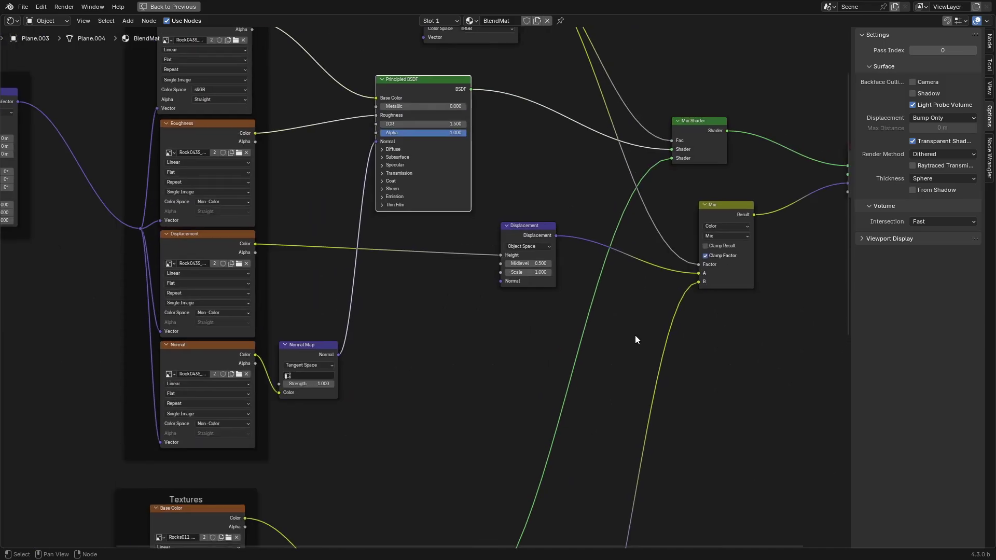
Return from the maximized node editor to the full Shading layout and switch Plane.003 to Texture Paint mode.
{"action": "key", "text": "ctrl+space"}
{"action": "mouse_move", "coordinate": [524, 180]}
{"action": "middle_mouse_down"}
{"action": "mouse_move", "coordinate": [541, 189]}
{"action": "mouse_move", "coordinate": [515, 100]}
{"action": "mouse_move", "coordinate": [506, 142]}
{"action": "mouse_move", "coordinate": [493, 113]}
{"action": "mouse_move", "coordinate": [527, 169]}
{"action": "mouse_move", "coordinate": [529, 161]}
{"action": "mouse_move", "coordinate": [529, 178]}
{"action": "mouse_move", "coordinate": [508, 180]}
{"action": "middle_mouse_up"}
{"action": "scroll", "coordinate": [541, 189], "scroll_direction": "up", "scroll_amount": 3}
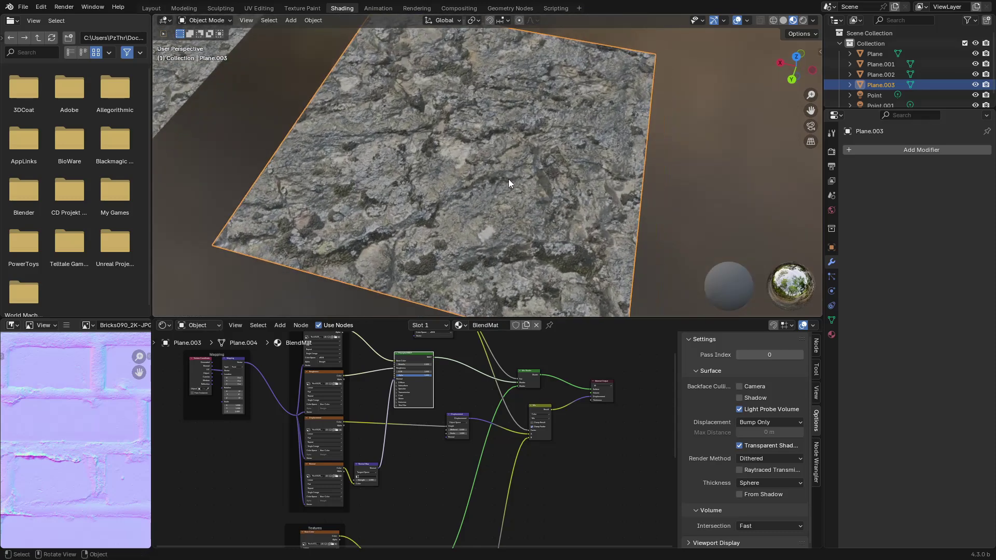
{"action": "key", "text": "Tab"}
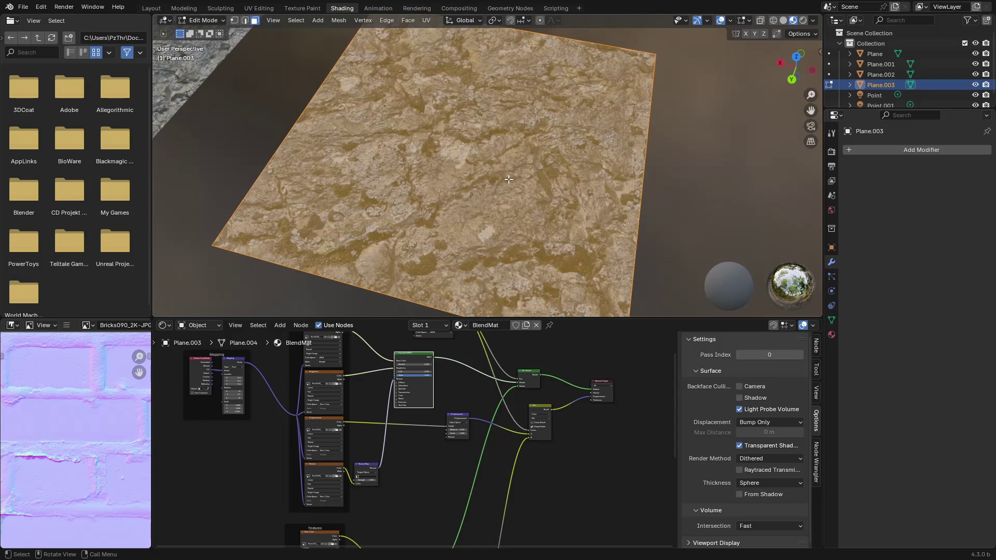
{"action": "key", "text": "ctrl+Tab"}
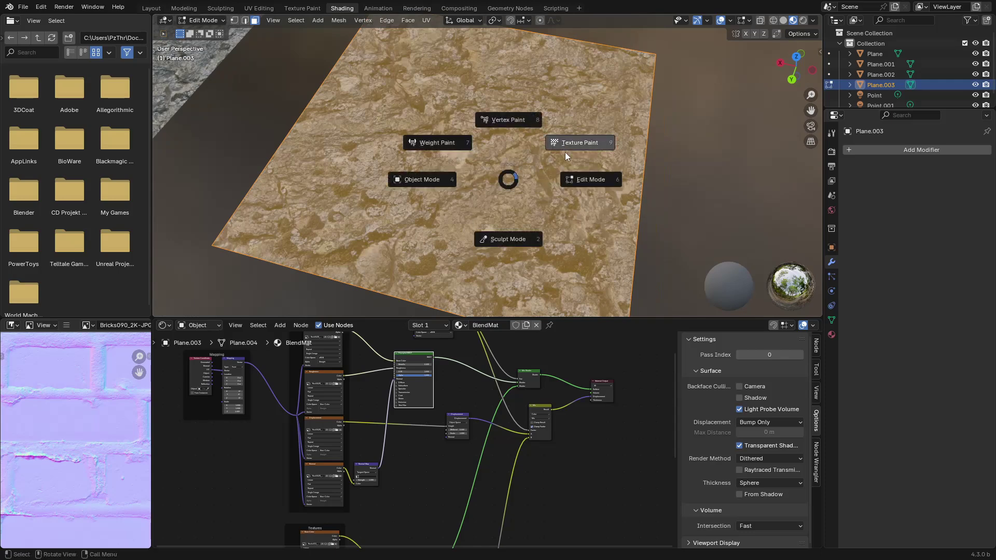
{"action": "left_click", "coordinate": [565, 151]}
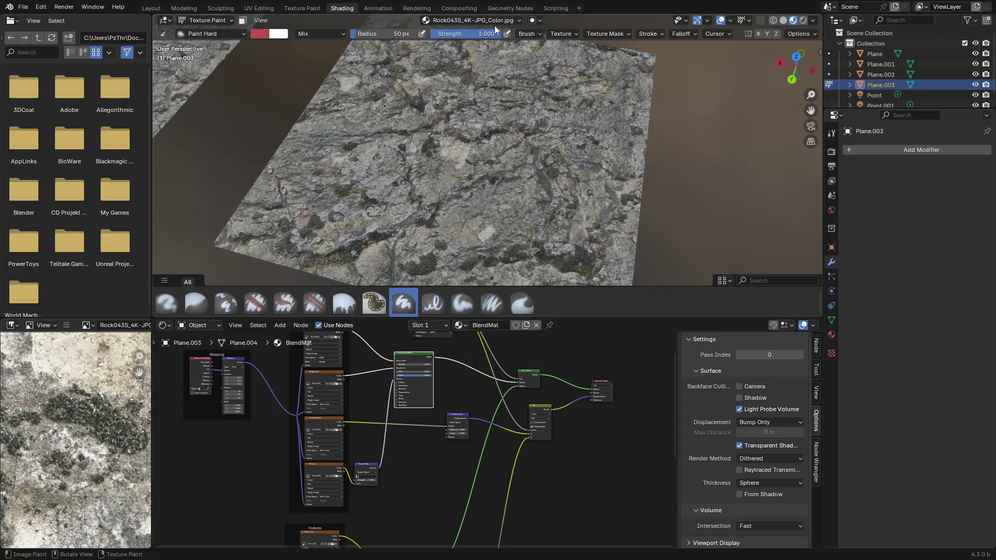
Switch the paint slot mode to Single Image and choose the Mask image as the canvas.
{"action": "left_click", "coordinate": [460, 22]}
{"action": "left_click", "coordinate": [487, 40]}
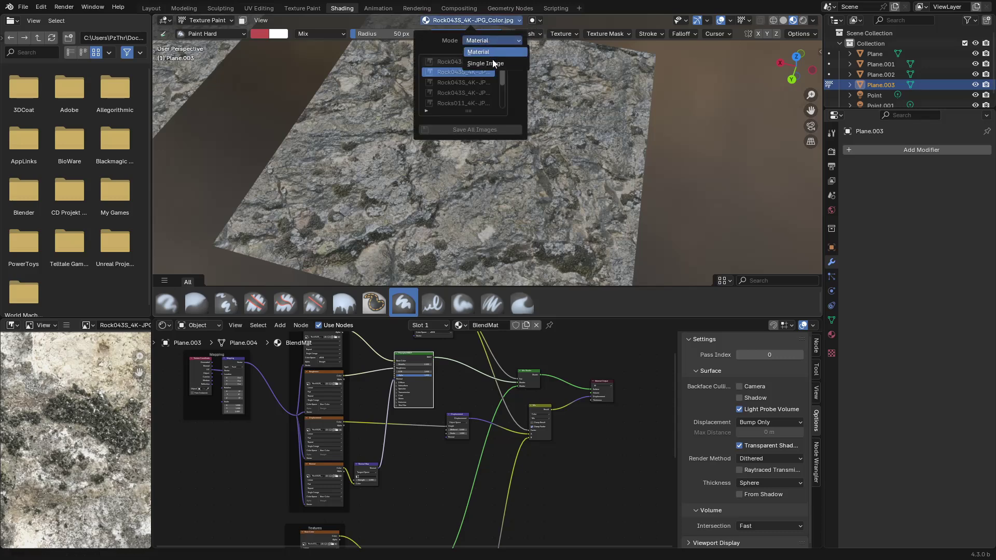
{"action": "left_click", "coordinate": [493, 64]}
{"action": "left_click", "coordinate": [433, 59]}
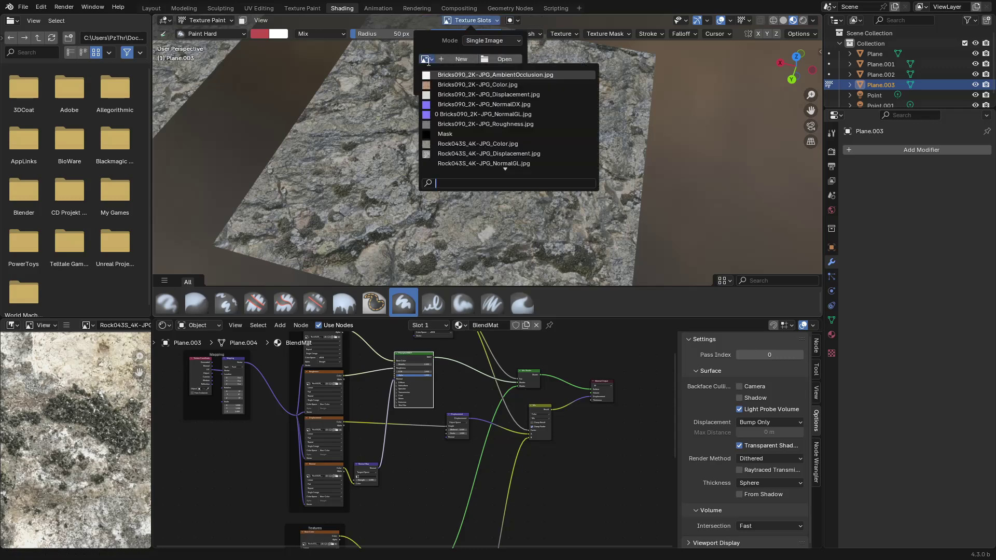
{"action": "left_click", "coordinate": [450, 130]}
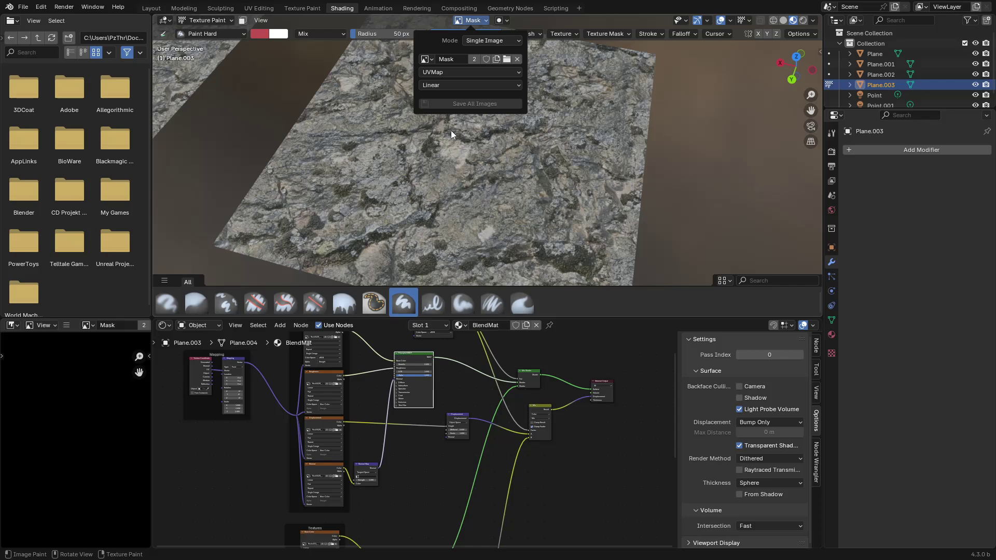
Set the primary brush color to black and swap it with the secondary color so that white is active.
{"action": "left_click", "coordinate": [260, 35]}
{"action": "left_click_drag", "start_coordinate": [345, 105], "coordinate": [345, 129]}
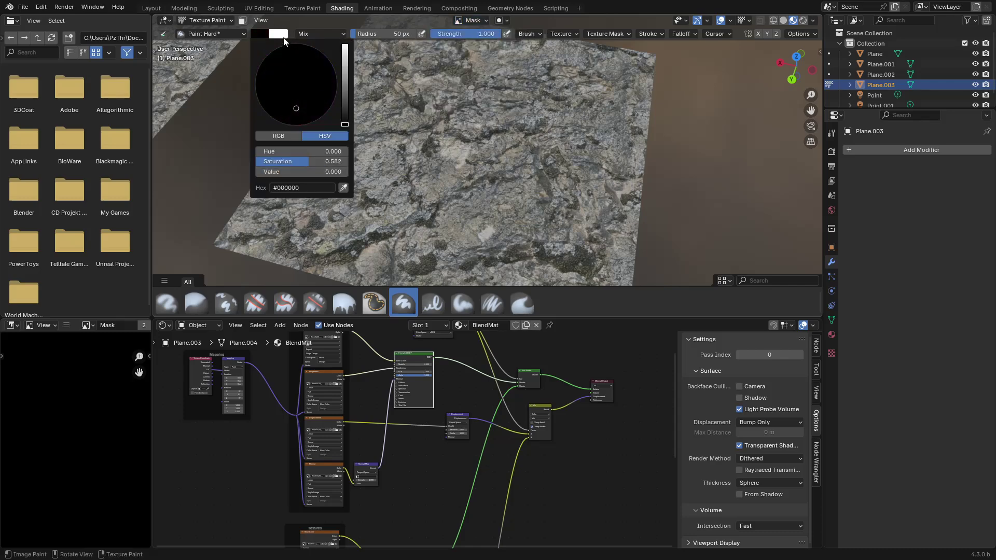
{"action": "left_click", "coordinate": [281, 34]}
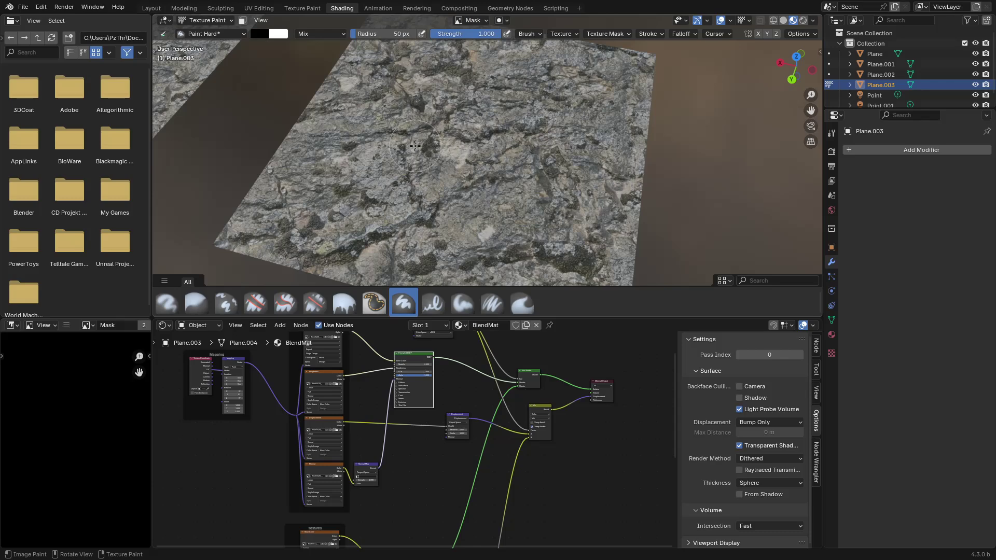
{"action": "key", "text": "x"}
{"action": "key", "text": "x"}
{"action": "key", "text": "x"}
Paint a large white patch onto the middle of the plane with the 50 px Paint Hard brush at strength 1.000.
{"action": "left_click", "coordinate": [472, 126]}
{"action": "mouse_move", "coordinate": [472, 126]}
{"action": "left_mouse_down"}
{"action": "mouse_move", "coordinate": [526, 172]}
{"action": "mouse_move", "coordinate": [519, 130]}
{"action": "mouse_move", "coordinate": [495, 158]}
{"action": "mouse_move", "coordinate": [541, 126]}
{"action": "left_mouse_up"}
{"action": "scroll", "coordinate": [495, 154], "scroll_direction": "up", "scroll_amount": 4}
{"action": "scroll", "coordinate": [494, 151], "scroll_direction": "up", "scroll_amount": 4}
{"action": "mouse_move", "coordinate": [544, 136]}
{"action": "middle_mouse_down"}
{"action": "mouse_move", "coordinate": [556, 116]}
{"action": "mouse_move", "coordinate": [557, 132]}
{"action": "middle_mouse_up"}
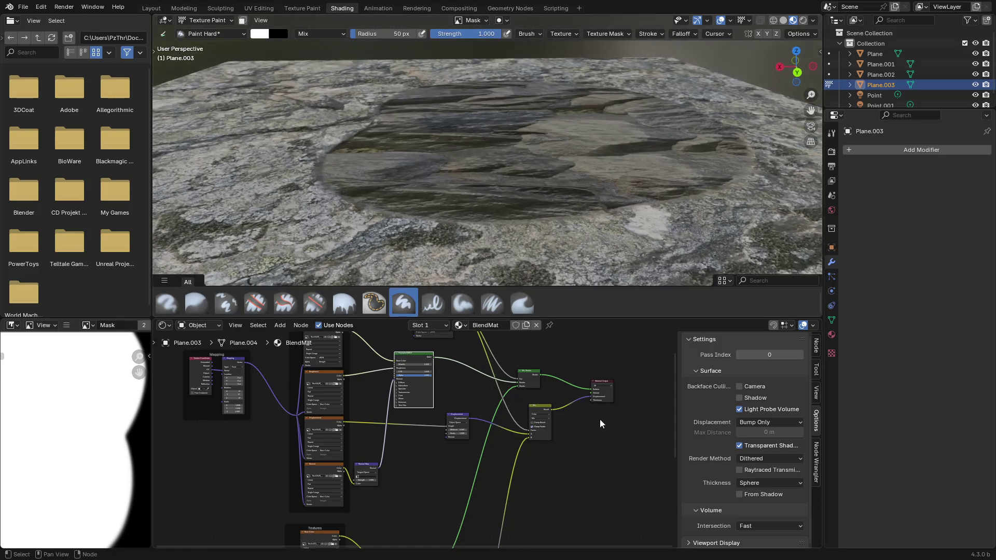
Set the BlendMat material's surface displacement method to Displacement Only.
{"action": "left_click", "coordinate": [776, 423]}
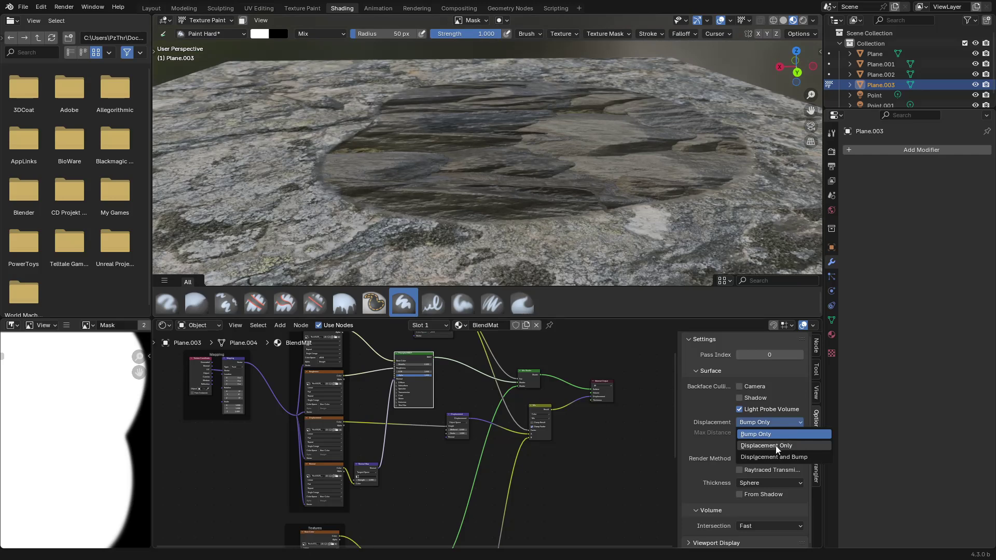
{"action": "left_click", "coordinate": [777, 446]}
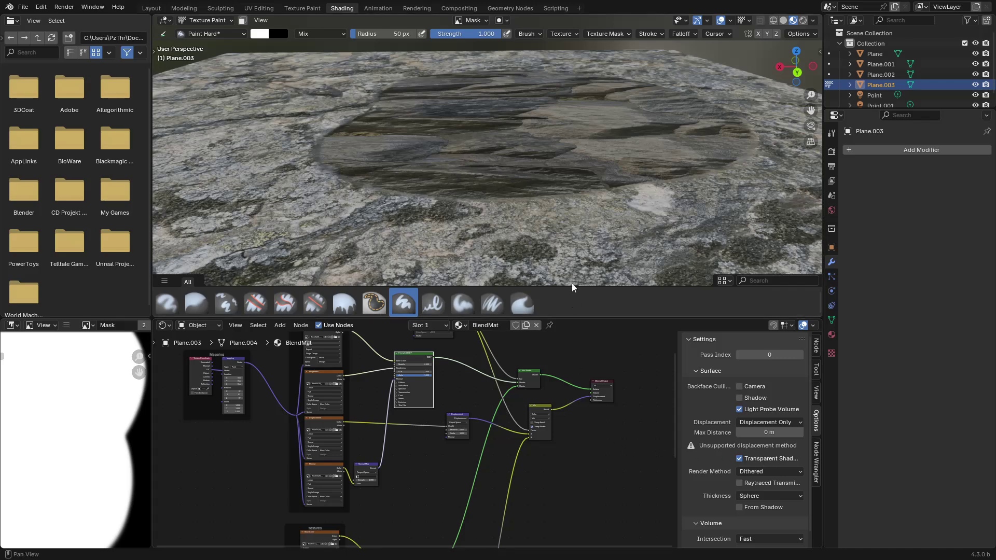
Subdivide the third plane's mesh in Edit Mode and return to Texture Paint mode.
{"action": "key", "text": "Tab"}
{"action": "key", "text": "Tab"}
{"action": "scroll", "coordinate": [548, 225], "scroll_direction": "down", "scroll_amount": 4}
{"action": "scroll", "coordinate": [553, 209], "scroll_direction": "down", "scroll_amount": 3}
{"action": "key", "text": "Tab"}
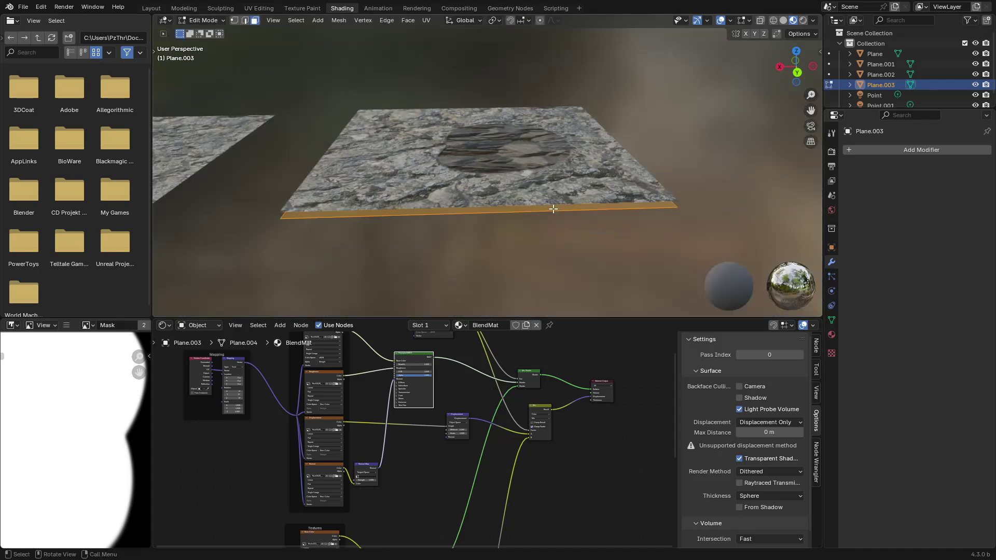
{"action": "middle_click_drag", "start_coordinate": [624, 163], "coordinate": [569, 195]}
{"action": "right_click", "coordinate": [552, 170]}
{"action": "left_click", "coordinate": [538, 170]}
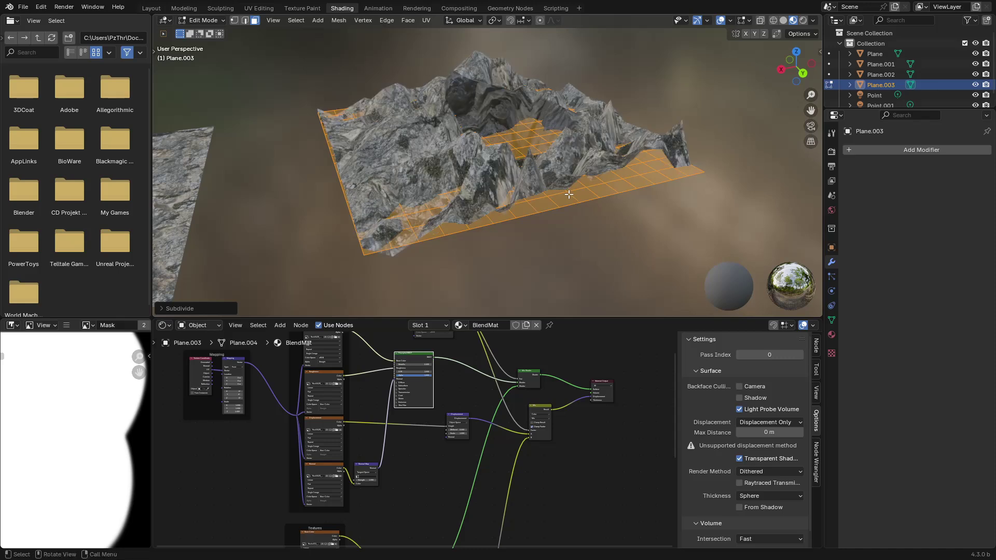
{"action": "key", "text": "Tab"}
Add a Subdivision Surface modifier to the plane, using Simple subdivision with viewport and render levels of 4.
{"action": "left_click", "coordinate": [878, 151]}
{"action": "mouse_move", "coordinate": [879, 152]}
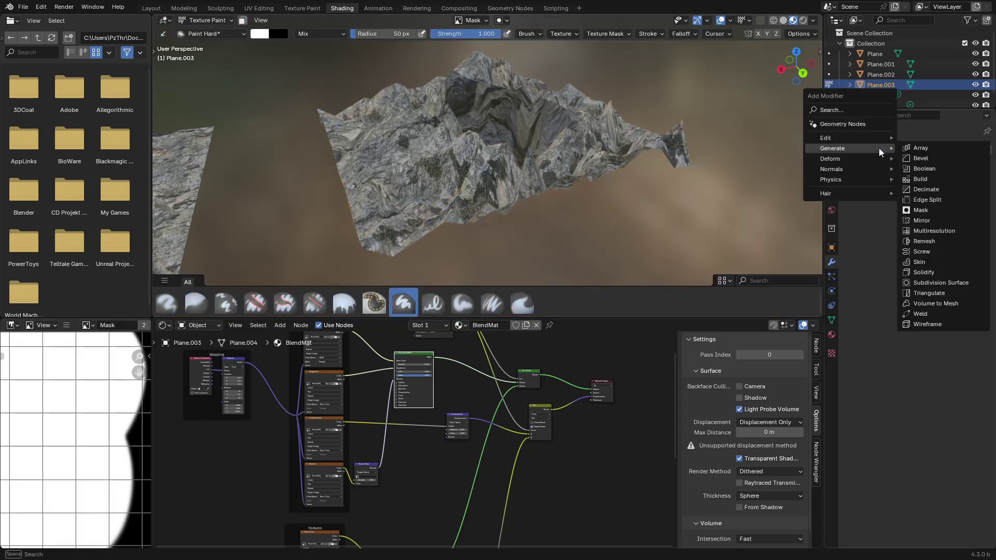
{"action": "left_click", "coordinate": [954, 283]}
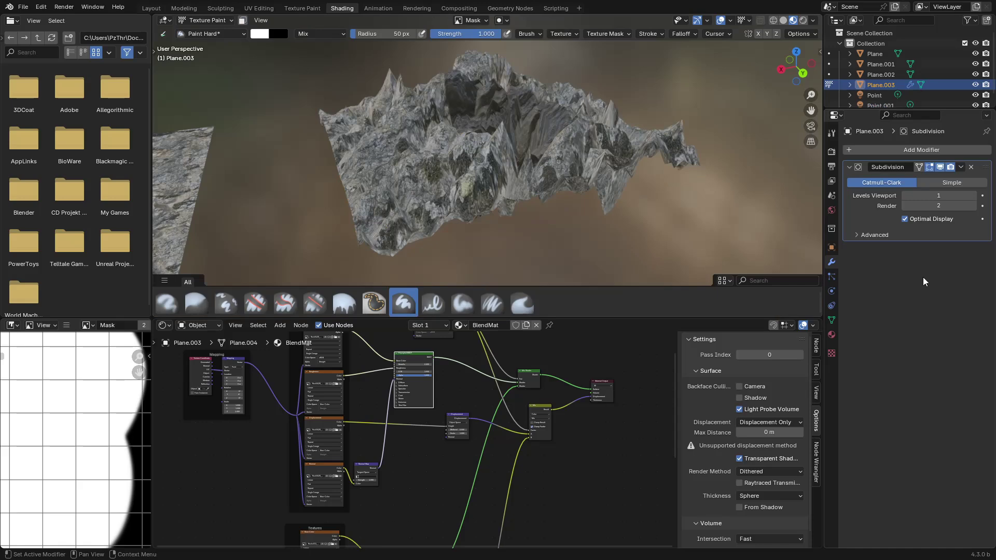
{"action": "left_click", "coordinate": [974, 198]}
{"action": "left_click", "coordinate": [974, 199]}
{"action": "left_click", "coordinate": [975, 199]}
{"action": "left_click", "coordinate": [974, 206]}
{"action": "left_click", "coordinate": [974, 206]}
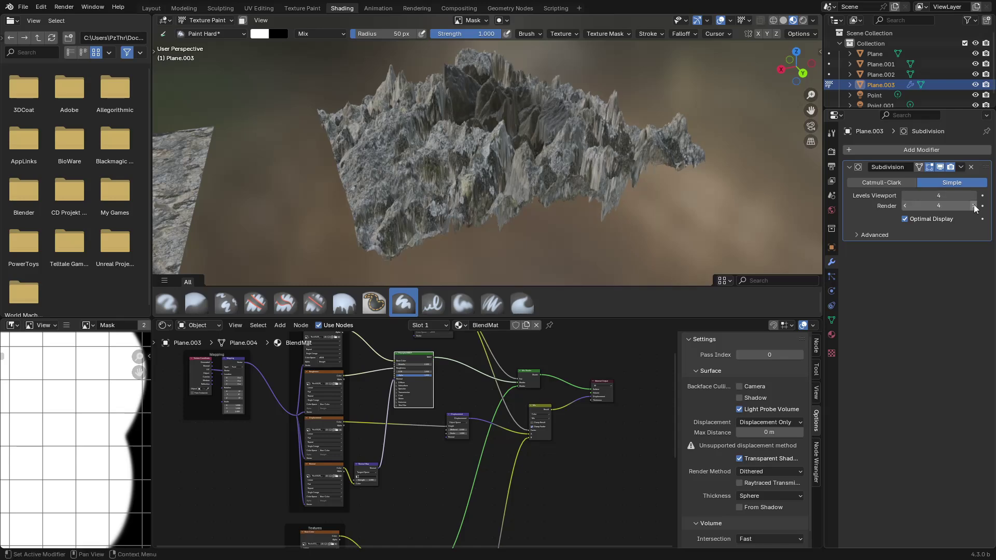
Set the scale to 0.1 on the Displacement node that feeds input A of the Mix node.
{"action": "middle_click_drag", "start_coordinate": [634, 264], "coordinate": [527, 185]}
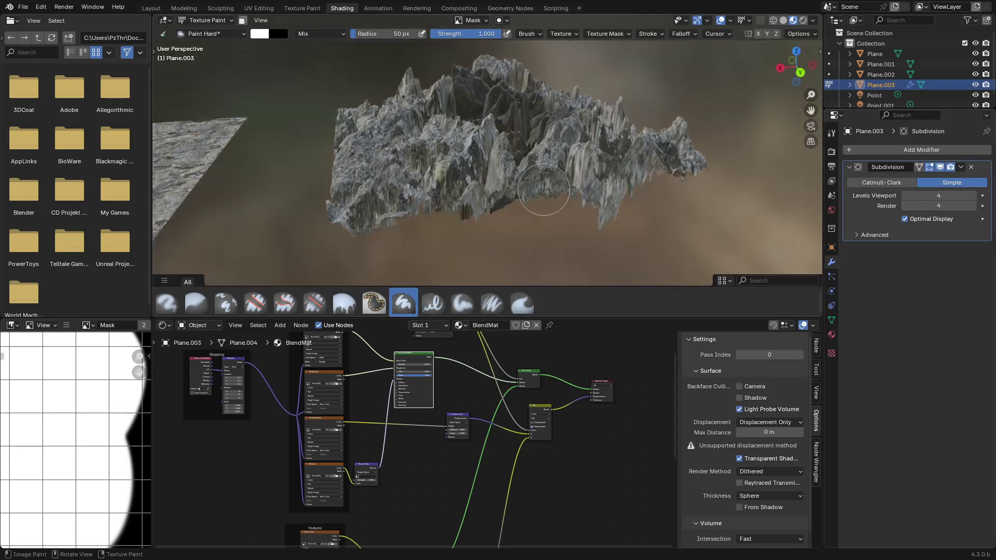
{"action": "scroll", "coordinate": [544, 190], "scroll_direction": "up", "scroll_amount": 2}
{"action": "scroll", "coordinate": [540, 423], "scroll_direction": "up", "scroll_amount": 4}
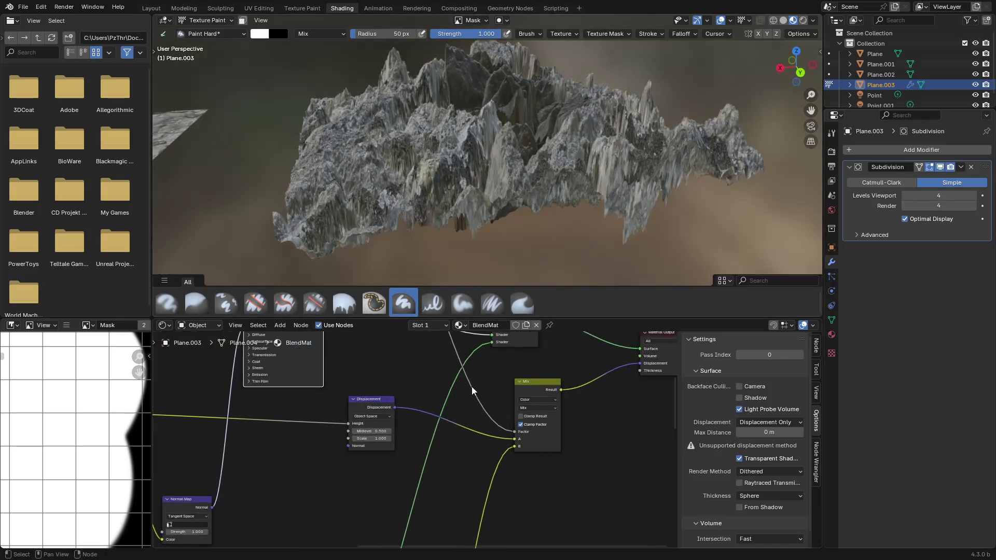
{"action": "scroll", "coordinate": [472, 390], "scroll_direction": "up", "scroll_amount": 3}
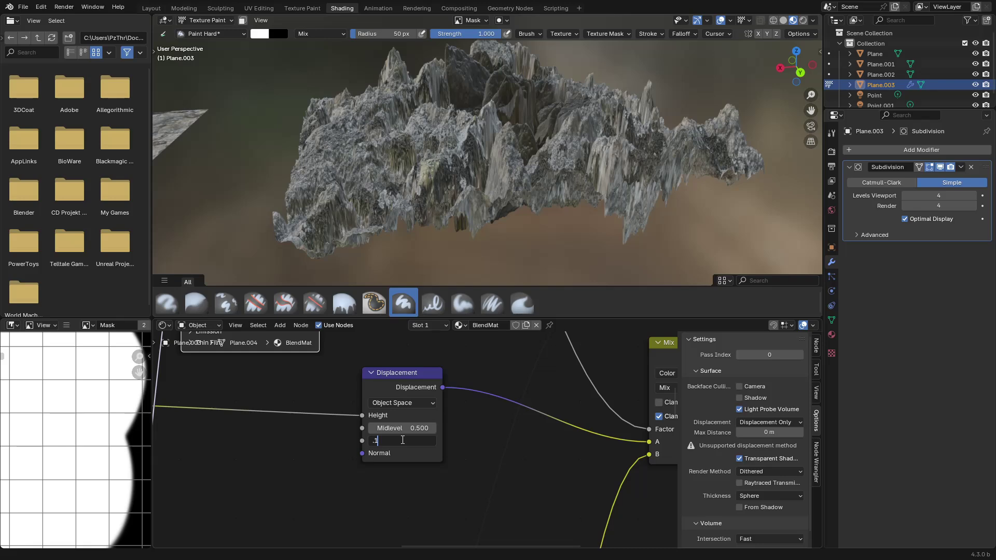
{"action": "key", "text": "Return"}
Set the scale to 0.1 on the second rock's Displacement node, which feeds input B of the Mix node.
{"action": "scroll", "coordinate": [405, 443], "scroll_direction": "down", "scroll_amount": 3}
{"action": "middle_click_drag", "start_coordinate": [466, 523], "coordinate": [492, 401]}
{"action": "key", "text": "ctrl+space"}
{"action": "middle_click_drag", "start_coordinate": [550, 455], "coordinate": [487, 289]}
{"action": "left_click", "coordinate": [476, 384]}
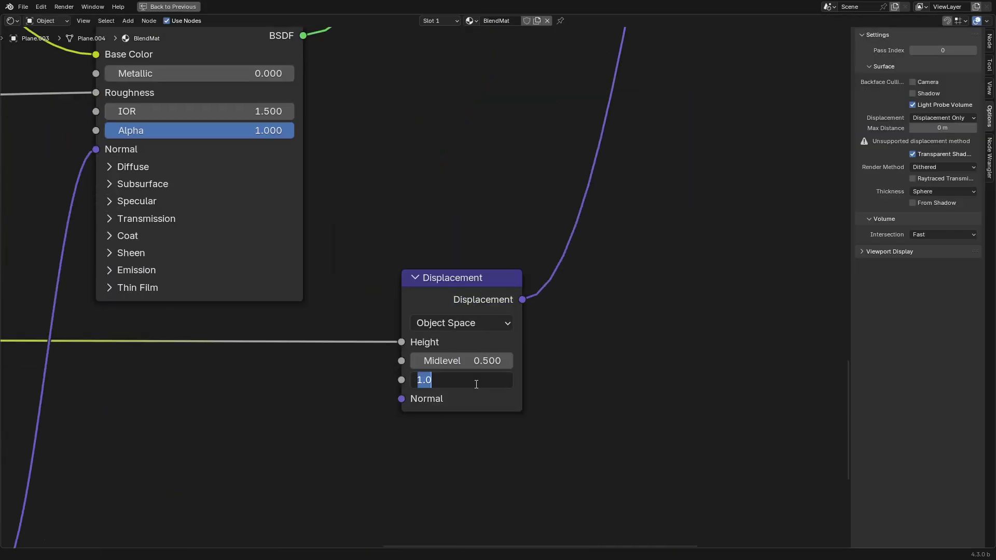
{"action": "type", "text": ".1"}
{"action": "key", "text": "Return"}
{"action": "key", "text": "ctrl+space"}
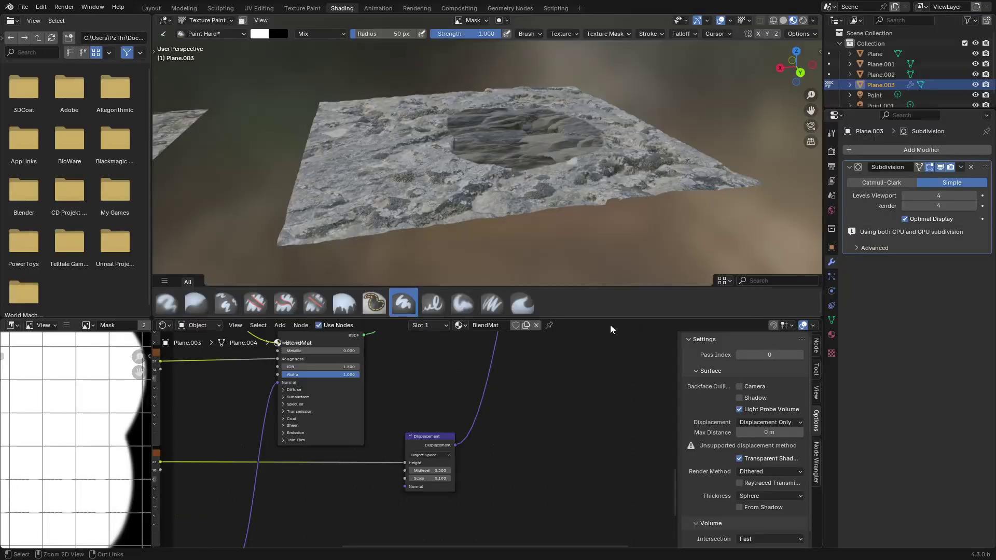
Adjust the midlevel of both Displacement nodes while viewing the plane side-on, setting the second rock's midlevel to 0.220.
{"action": "scroll", "coordinate": [521, 151], "scroll_direction": "up", "scroll_amount": 4}
{"action": "mouse_move", "coordinate": [520, 152]}
{"action": "middle_mouse_down"}
{"action": "mouse_move", "coordinate": [503, 169]}
{"action": "mouse_move", "coordinate": [510, 156]}
{"action": "mouse_move", "coordinate": [501, 159]}
{"action": "mouse_move", "coordinate": [540, 159]}
{"action": "mouse_move", "coordinate": [488, 148]}
{"action": "mouse_move", "coordinate": [515, 203]}
{"action": "mouse_move", "coordinate": [562, 164]}
{"action": "mouse_move", "coordinate": [564, 175]}
{"action": "mouse_move", "coordinate": [571, 156]}
{"action": "mouse_move", "coordinate": [516, 166]}
{"action": "middle_mouse_up"}
{"action": "scroll", "coordinate": [514, 167], "scroll_direction": "up", "scroll_amount": 3}
{"action": "scroll", "coordinate": [478, 471], "scroll_direction": "up", "scroll_amount": 2}
{"action": "scroll", "coordinate": [478, 476], "scroll_direction": "up", "scroll_amount": 1}
{"action": "scroll", "coordinate": [486, 148], "scroll_direction": "down", "scroll_amount": 2}
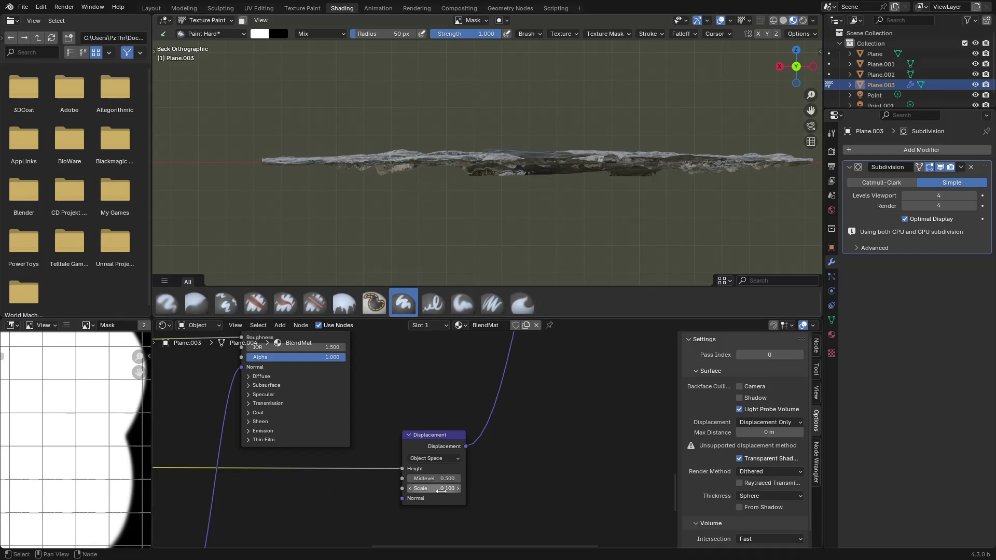
{"action": "left_click_drag", "start_coordinate": [432, 479], "coordinate": [408, 479]}
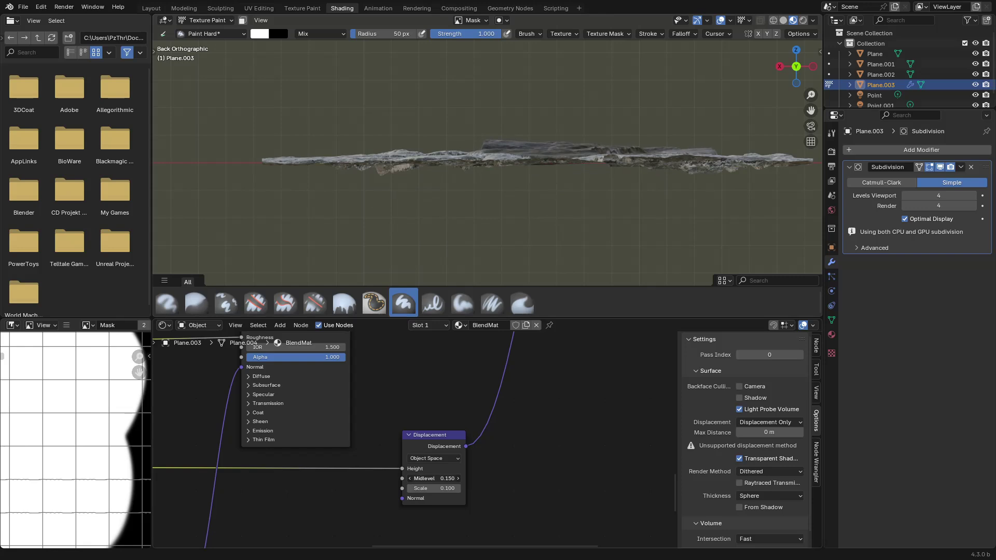
{"action": "middle_click_drag", "start_coordinate": [591, 349], "coordinate": [579, 540]}
{"action": "mouse_move", "coordinate": [521, 358]}
{"action": "middle_mouse_down"}
{"action": "mouse_move", "coordinate": [513, 490]}
{"action": "mouse_move", "coordinate": [507, 474]}
{"action": "mouse_move", "coordinate": [550, 489]}
{"action": "middle_mouse_up"}
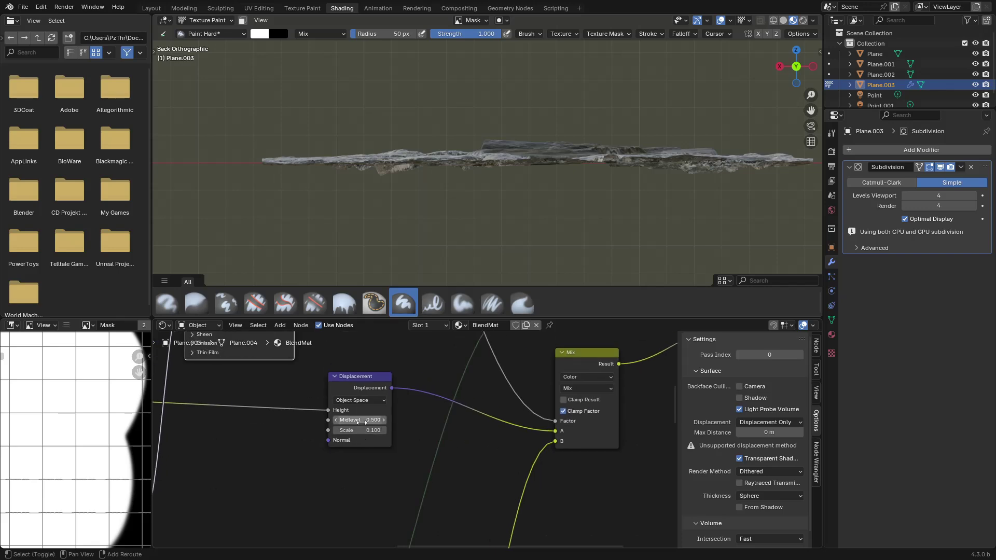
{"action": "mouse_move", "coordinate": [360, 420]}
{"action": "left_mouse_down"}
{"action": "mouse_move", "coordinate": [383, 420]}
{"action": "mouse_move", "coordinate": [367, 419]}
{"action": "left_mouse_up"}
{"action": "middle_click_drag", "start_coordinate": [484, 510], "coordinate": [482, 372]}
{"action": "middle_click_drag", "start_coordinate": [483, 500], "coordinate": [544, 259]}
{"action": "left_click_drag", "start_coordinate": [410, 482], "coordinate": [419, 483]}
Raise the Subdivision modifier's viewport and render levels to 5.
{"action": "mouse_move", "coordinate": [590, 129]}
{"action": "middle_mouse_down"}
{"action": "mouse_move", "coordinate": [568, 201]}
{"action": "mouse_move", "coordinate": [610, 139]}
{"action": "mouse_move", "coordinate": [729, 144]}
{"action": "middle_mouse_up"}
{"action": "scroll", "coordinate": [606, 157], "scroll_direction": "down", "scroll_amount": 5}
{"action": "middle_click_drag", "start_coordinate": [606, 156], "coordinate": [698, 157]}
{"action": "left_click", "coordinate": [977, 198]}
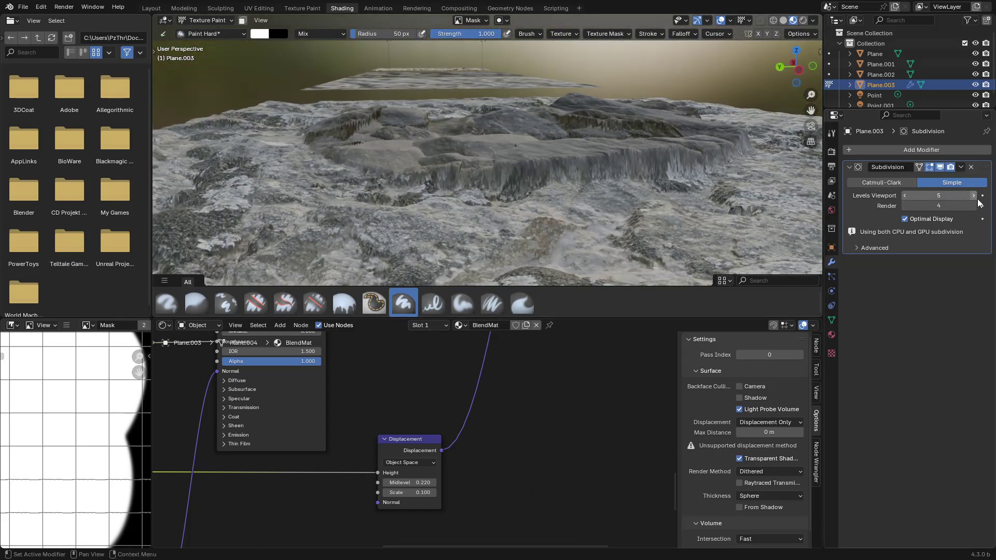
{"action": "scroll", "coordinate": [477, 157], "scroll_direction": "up", "scroll_amount": 3}
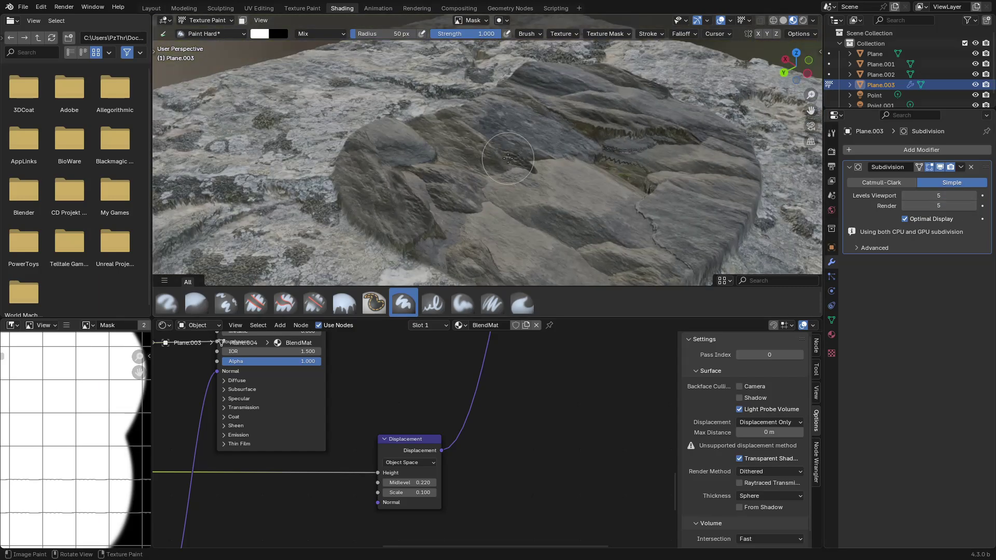
Maximize the 3D viewport and set the paint brush to a 123 px radius and 0.448 strength.
{"action": "key", "text": "ctrl+space"}
{"action": "middle_click_drag", "start_coordinate": [478, 156], "coordinate": [574, 251]}
{"action": "middle_click_drag", "start_coordinate": [496, 189], "coordinate": [459, 220]}
{"action": "key", "text": "shift+f"}
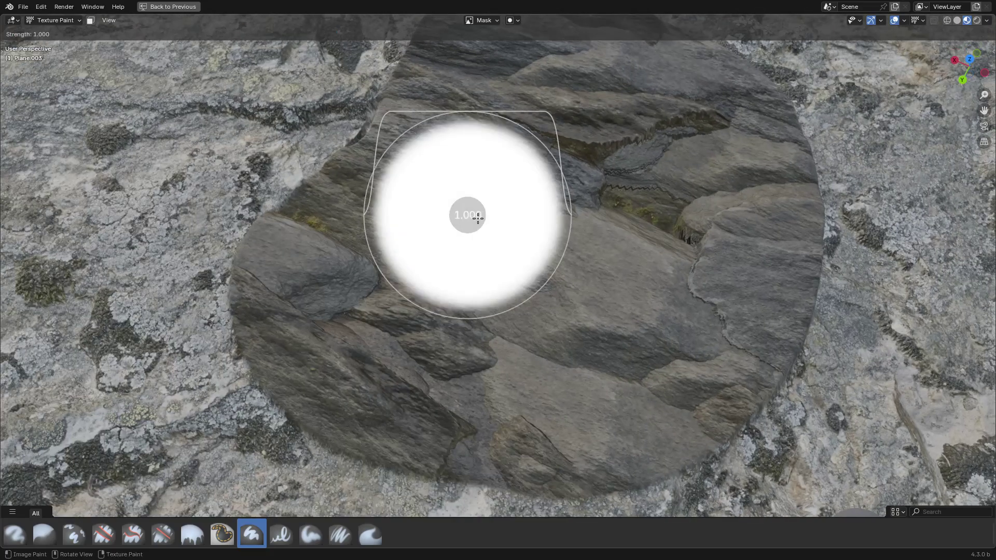
{"action": "left_click", "coordinate": [478, 219]}
{"action": "key", "text": "f"}
{"action": "left_click", "coordinate": [542, 220]}
{"action": "key", "text": "shift+f"}
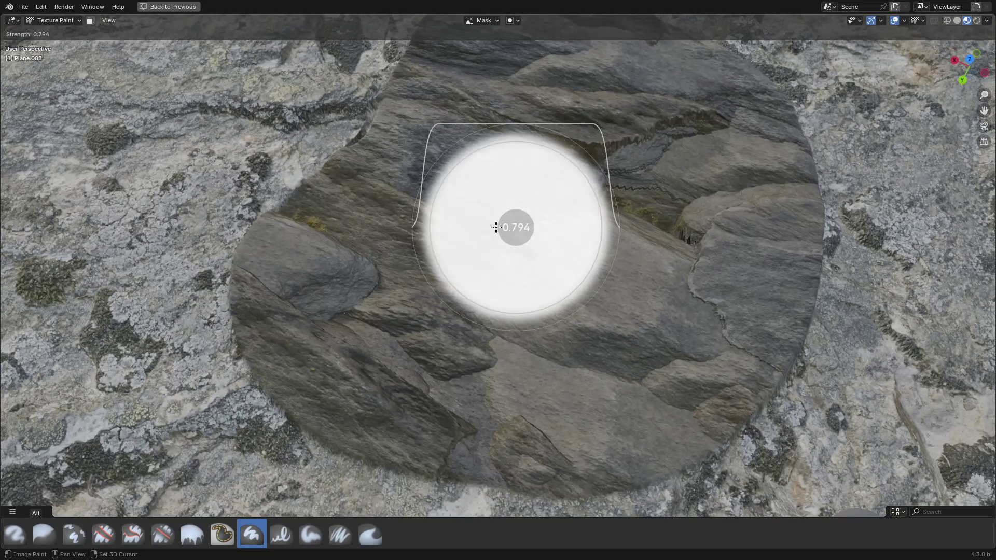
{"action": "left_click", "coordinate": [482, 233]}
{"action": "mouse_move", "coordinate": [373, 269]}
{"action": "middle_mouse_down"}
{"action": "mouse_move", "coordinate": [372, 242]}
{"action": "mouse_move", "coordinate": [494, 249]}
{"action": "mouse_move", "coordinate": [468, 284]}
{"action": "middle_mouse_up"}
{"action": "key", "text": "shift+f"}
{"action": "left_click", "coordinate": [527, 246]}
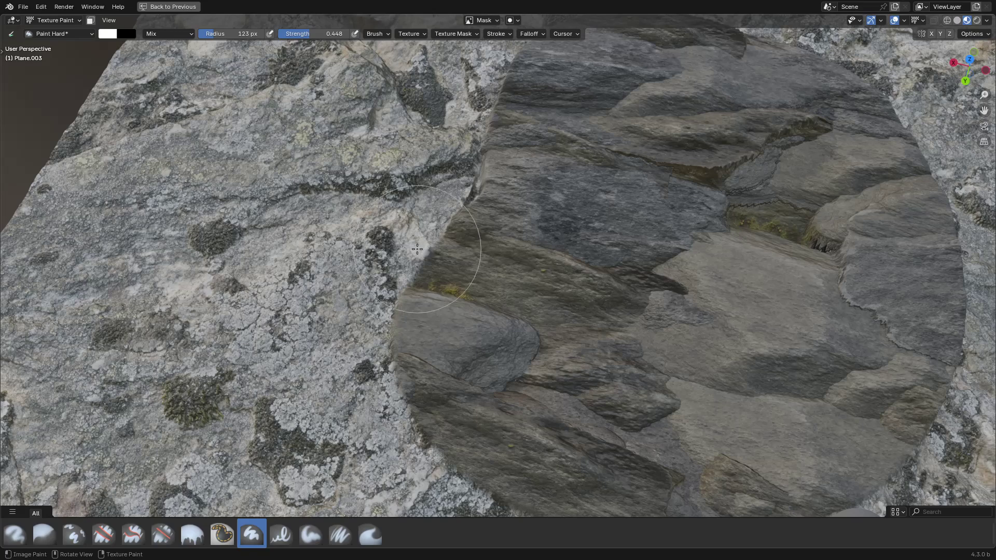
Reduce the brush radius to 87 px and paint a black stroke from the dark rock patch's edge into its interior.
{"action": "key", "text": "f"}
{"action": "left_click", "coordinate": [462, 249]}
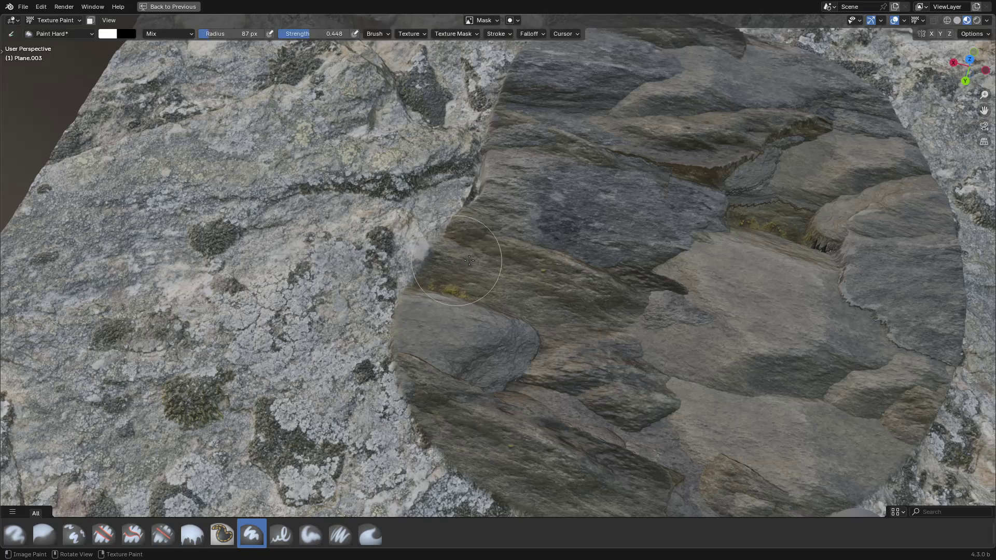
{"action": "key", "text": "x"}
{"action": "mouse_move", "coordinate": [467, 260]}
{"action": "left_mouse_down"}
{"action": "mouse_move", "coordinate": [567, 277]}
{"action": "mouse_move", "coordinate": [554, 286]}
{"action": "mouse_move", "coordinate": [600, 282]}
{"action": "left_mouse_up"}
Lower the brush strength to 0.103 and paint black over the dark rock patch's upper-left edge to soften the blend.
{"action": "key", "text": "shift+f"}
{"action": "left_click", "coordinate": [540, 265]}
{"action": "key", "text": "shift+f"}
{"action": "left_click", "coordinate": [543, 284]}
{"action": "mouse_move", "coordinate": [441, 224]}
{"action": "left_mouse_down"}
{"action": "mouse_move", "coordinate": [480, 167]}
{"action": "mouse_move", "coordinate": [491, 179]}
{"action": "mouse_move", "coordinate": [483, 114]}
{"action": "left_mouse_up"}
{"action": "scroll", "coordinate": [518, 208], "scroll_direction": "down", "scroll_amount": 2}
{"action": "mouse_move", "coordinate": [555, 203]}
{"action": "middle_mouse_down", "text": "shift"}
{"action": "mouse_move", "coordinate": [411, 226]}
{"action": "mouse_move", "coordinate": [484, 251]}
{"action": "middle_mouse_up", "text": "shift"}
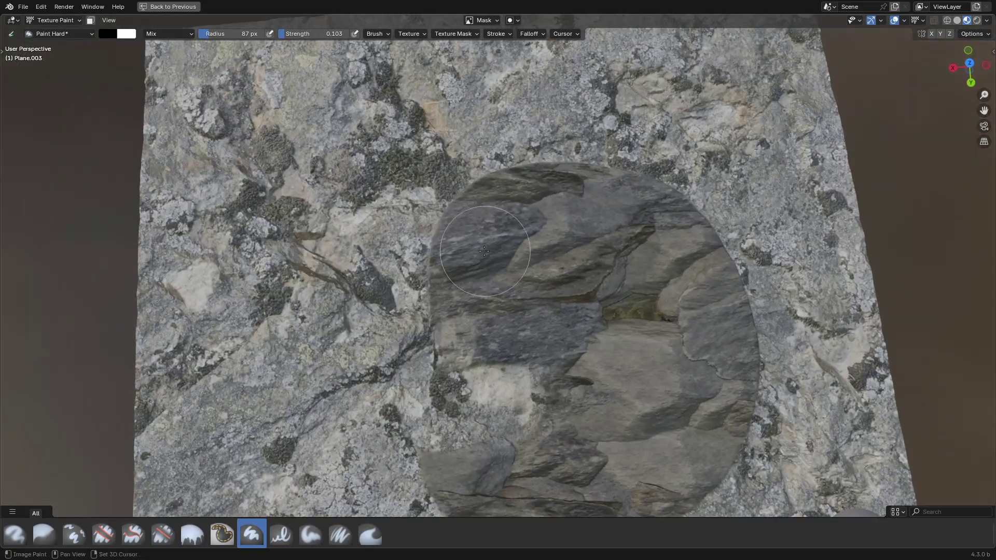
{"action": "left_click_drag", "start_coordinate": [446, 229], "coordinate": [533, 103]}
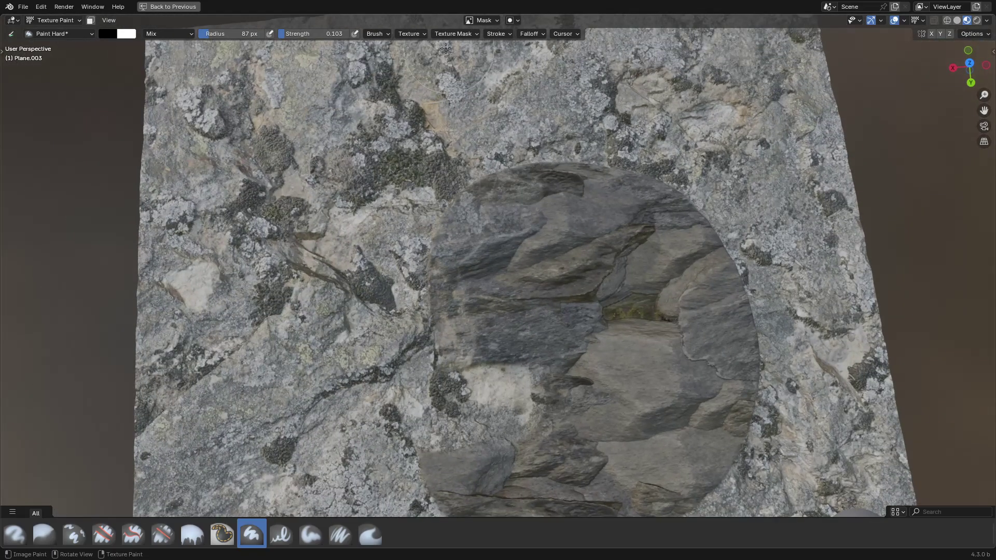
{"action": "left_click", "coordinate": [461, 33]}
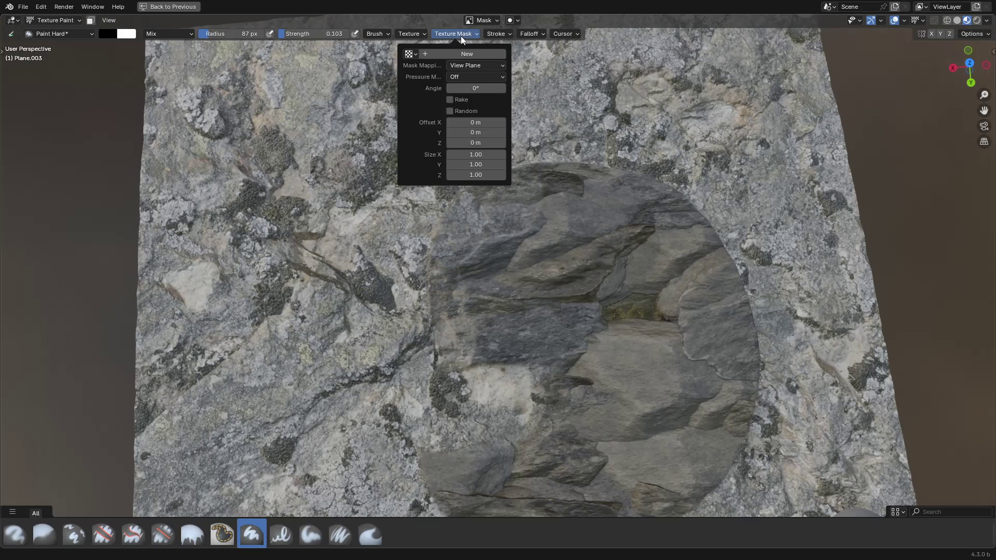
Set the brush strength to 0.267 and rework the area beside the patch's upper-left edge with white and black strokes.
{"action": "mouse_move", "coordinate": [411, 265]}
{"action": "left_mouse_down"}
{"action": "mouse_move", "coordinate": [437, 332]}
{"action": "mouse_move", "coordinate": [352, 212]}
{"action": "left_mouse_up"}
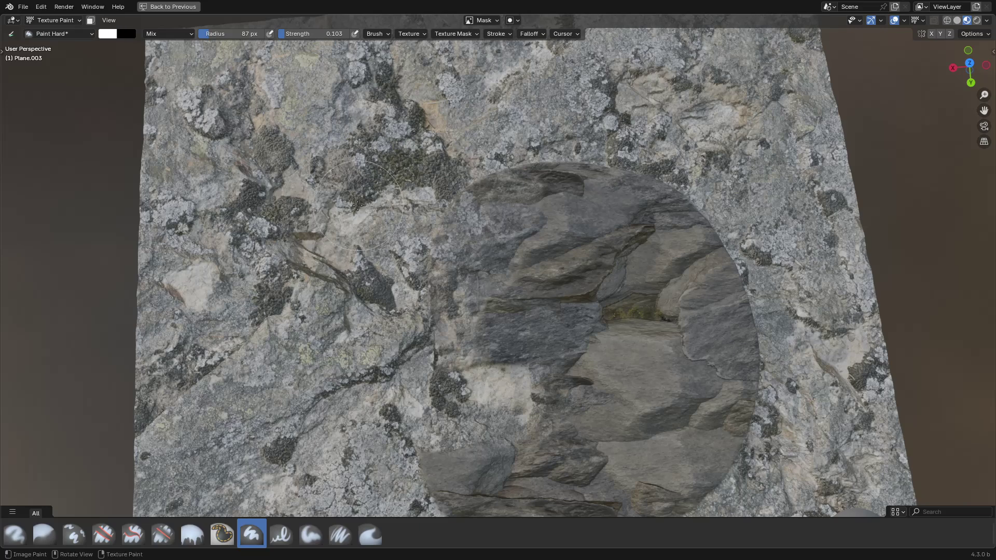
{"action": "key", "text": "shift+f"}
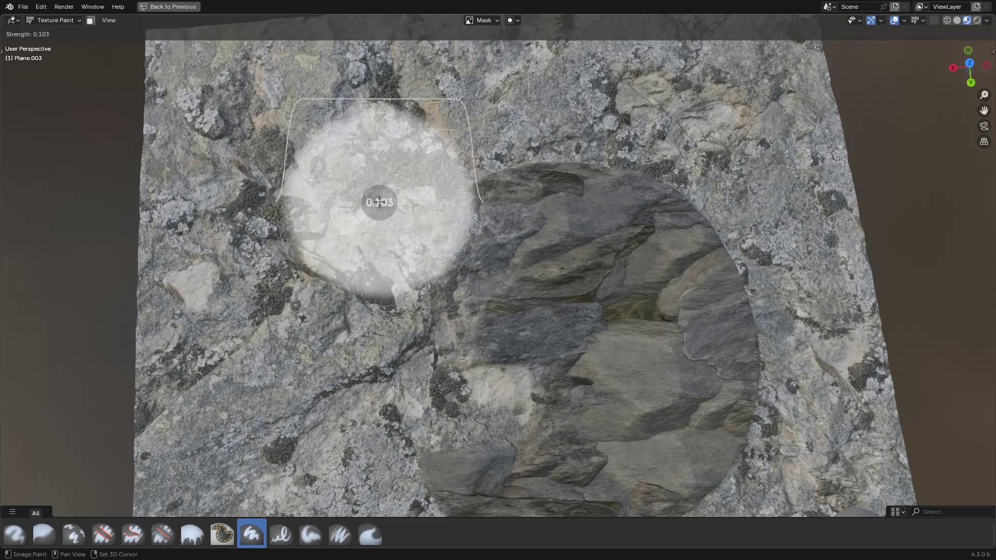
{"action": "left_click", "coordinate": [443, 186]}
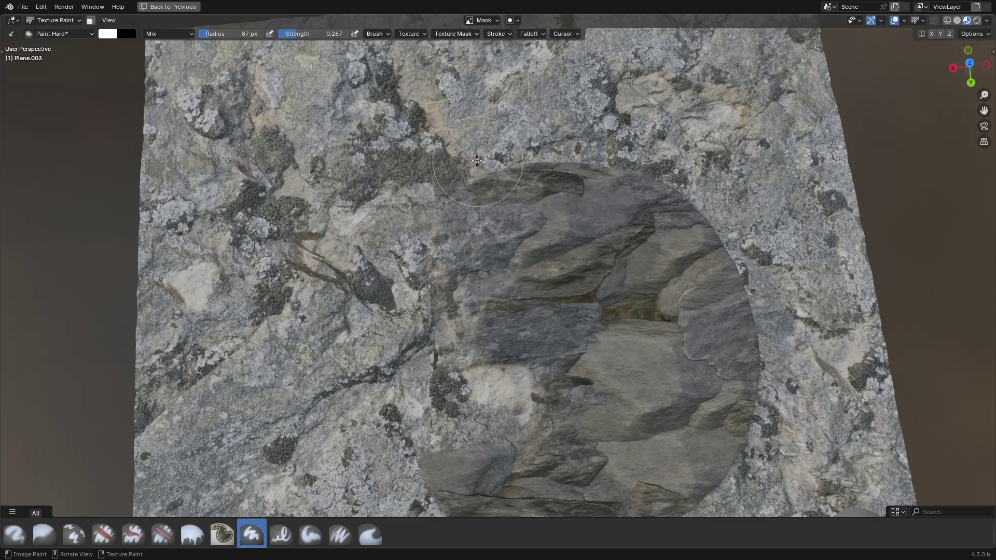
{"action": "key", "text": "x"}
{"action": "left_click_drag", "start_coordinate": [441, 168], "coordinate": [449, 153]}
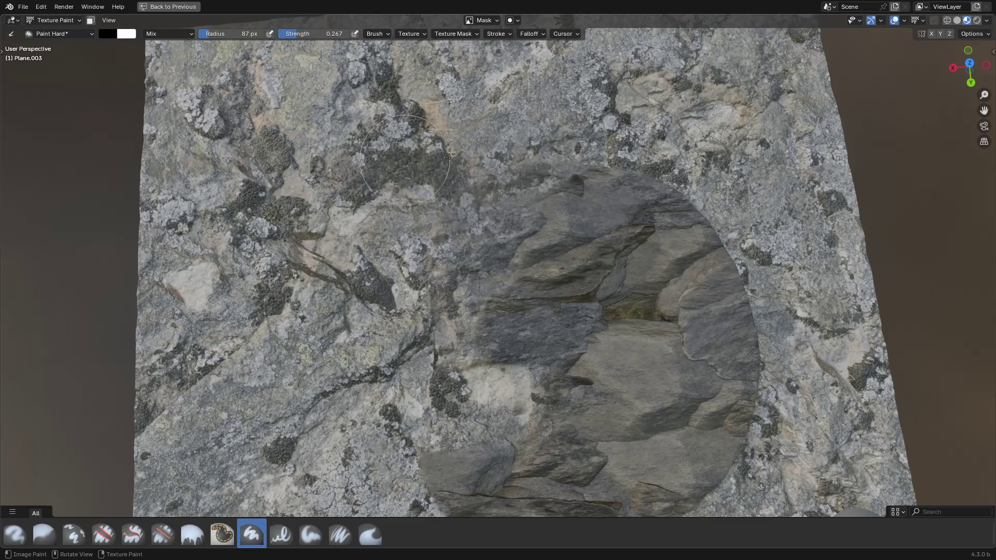
{"action": "left_click_drag", "start_coordinate": [390, 147], "coordinate": [338, 172]}
Make white active, set the brush strength to 0.552 and extend the dark rock outward from the patch's upper-left side.
{"action": "key", "text": "x"}
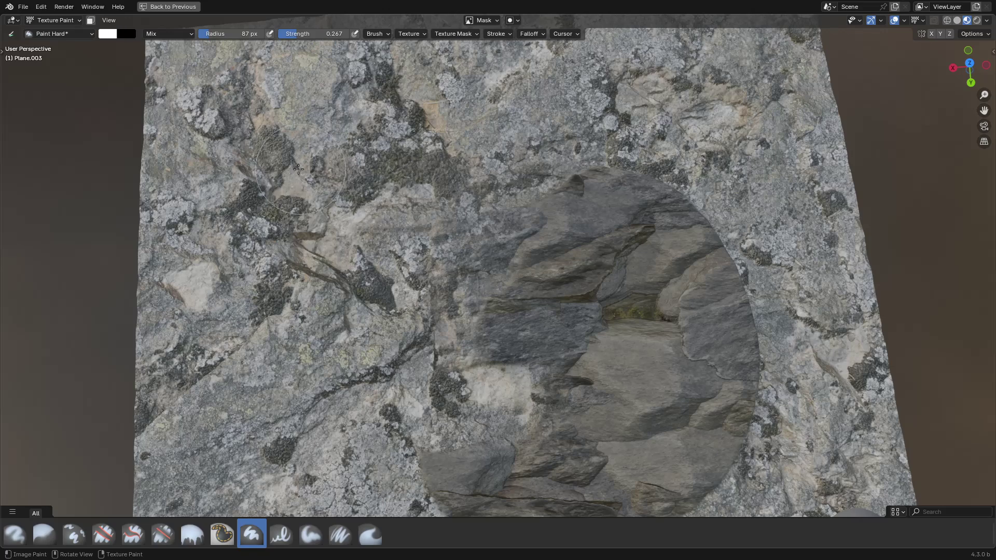
{"action": "key", "text": "shift+f"}
{"action": "left_click", "coordinate": [320, 151]}
{"action": "mouse_move", "coordinate": [320, 150]}
{"action": "left_mouse_down"}
{"action": "mouse_move", "coordinate": [519, 171]}
{"action": "mouse_move", "coordinate": [415, 228]}
{"action": "mouse_move", "coordinate": [534, 129]}
{"action": "mouse_move", "coordinate": [593, 163]}
{"action": "mouse_move", "coordinate": [726, 291]}
{"action": "mouse_move", "coordinate": [744, 395]}
{"action": "left_mouse_up"}
{"action": "left_click_drag", "start_coordinate": [402, 274], "coordinate": [390, 271]}
Preview the blended surface in Rendered shading and return to Material Preview.
{"action": "mouse_move", "coordinate": [604, 308]}
{"action": "middle_mouse_down", "text": "shift"}
{"action": "mouse_move", "coordinate": [540, 272]}
{"action": "mouse_move", "coordinate": [553, 284]}
{"action": "middle_mouse_up", "text": "shift"}
{"action": "scroll", "coordinate": [569, 242], "scroll_direction": "up", "scroll_amount": 3}
{"action": "key", "text": "z"}
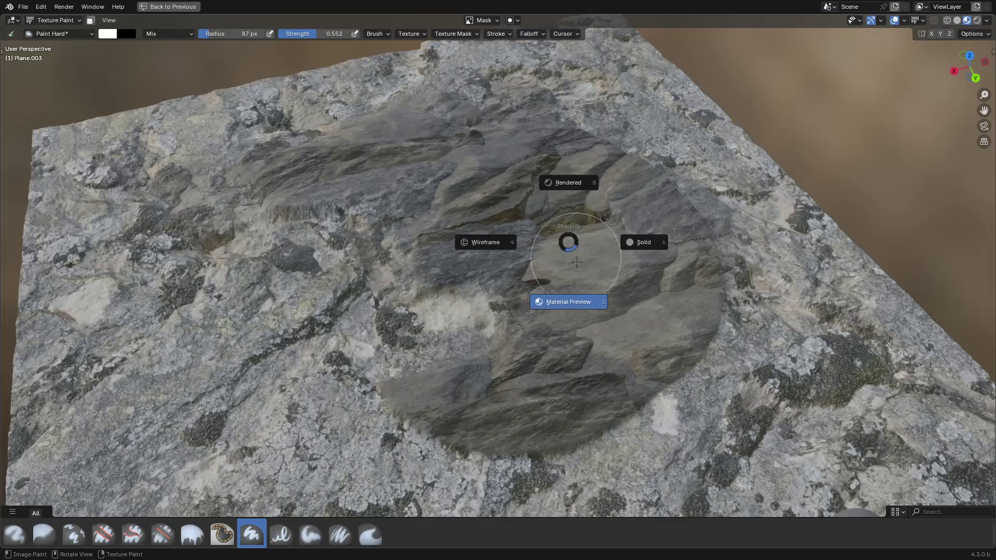
{"action": "left_click", "coordinate": [563, 218]}
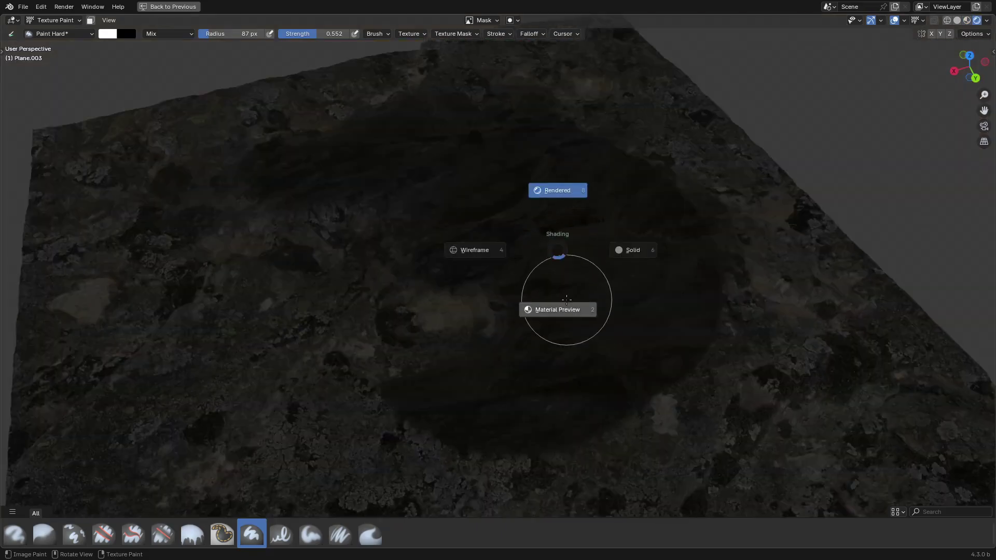
{"action": "left_click", "coordinate": [576, 297]}
Increase the brush radius to 107 px and paint white around the patch's lower edge to extend the dark rock.
{"action": "middle_click_drag", "start_coordinate": [495, 270], "coordinate": [500, 293]}
{"action": "middle_click_drag", "start_coordinate": [538, 480], "coordinate": [466, 347], "text": "shift"}
{"action": "scroll", "coordinate": [421, 363], "scroll_direction": "down", "scroll_amount": 5}
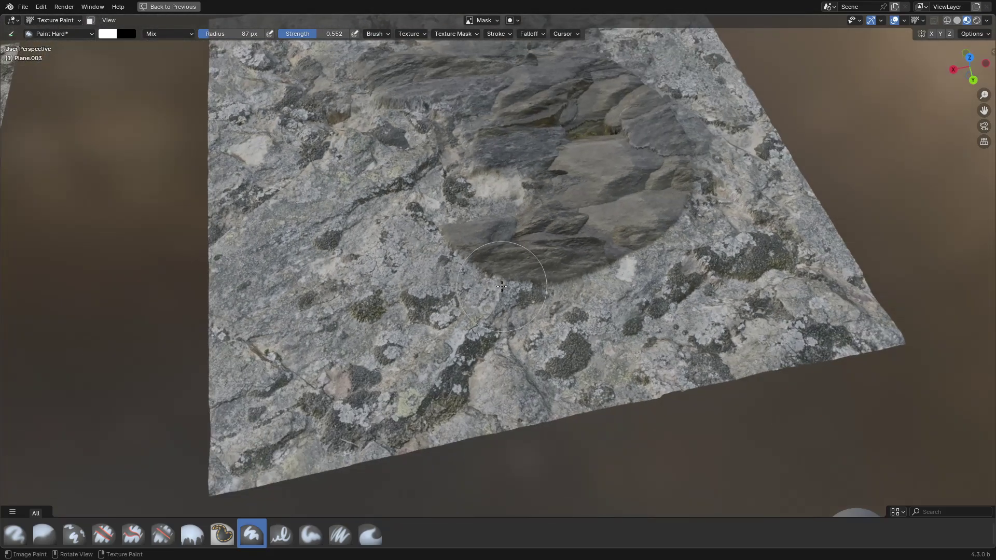
{"action": "key", "text": "f"}
{"action": "left_click", "coordinate": [489, 296]}
{"action": "mouse_move", "coordinate": [489, 297]}
{"action": "left_mouse_down"}
{"action": "mouse_move", "coordinate": [374, 322]}
{"action": "mouse_move", "coordinate": [778, 236]}
{"action": "mouse_move", "coordinate": [830, 280]}
{"action": "mouse_move", "coordinate": [623, 255]}
{"action": "left_mouse_up"}
{"action": "middle_click_drag", "start_coordinate": [623, 255], "coordinate": [849, 109]}
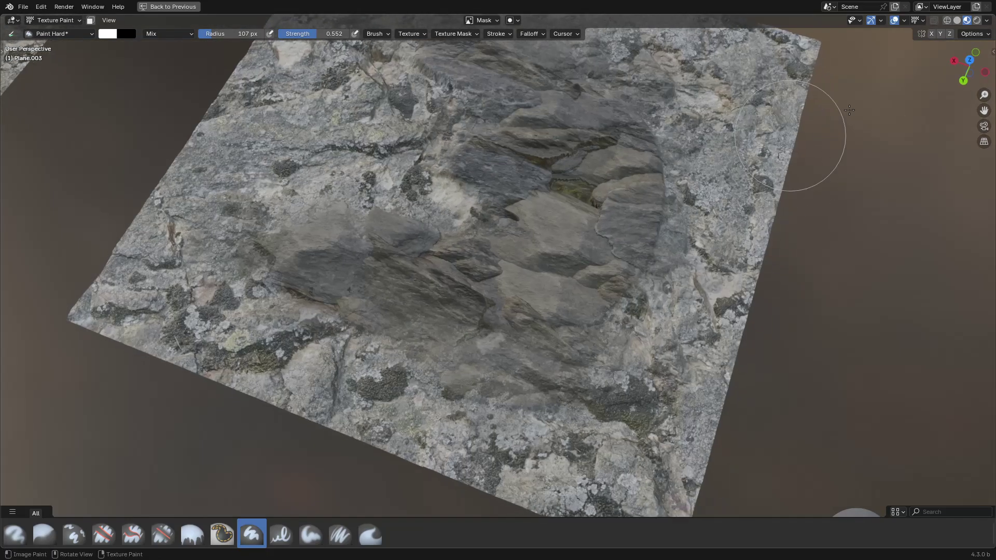
Review the texture painting options for bleed, dither and occlusion, and inspect the blended rock in the maximized viewport.
{"action": "key", "text": "ctrl+alt+space"}
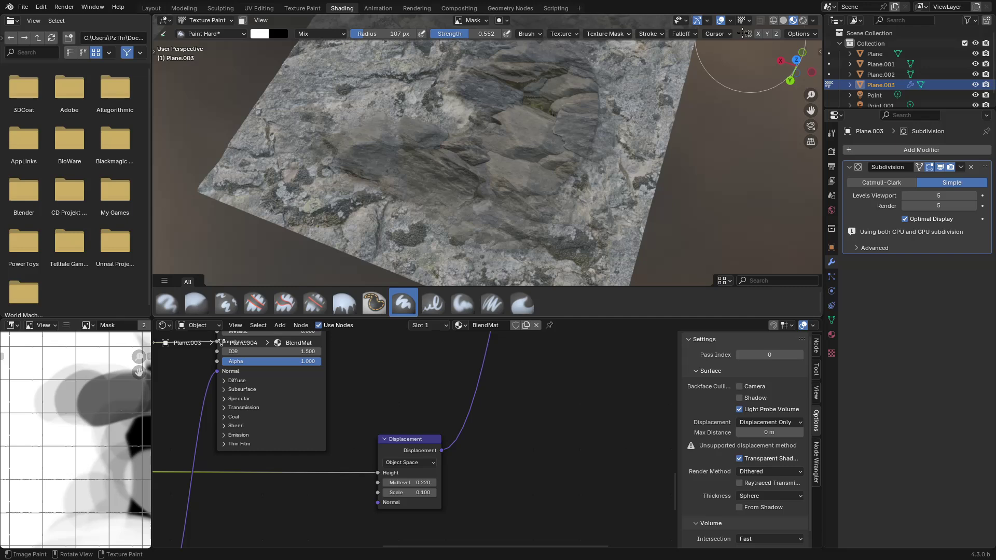
{"action": "left_click", "coordinate": [801, 34]}
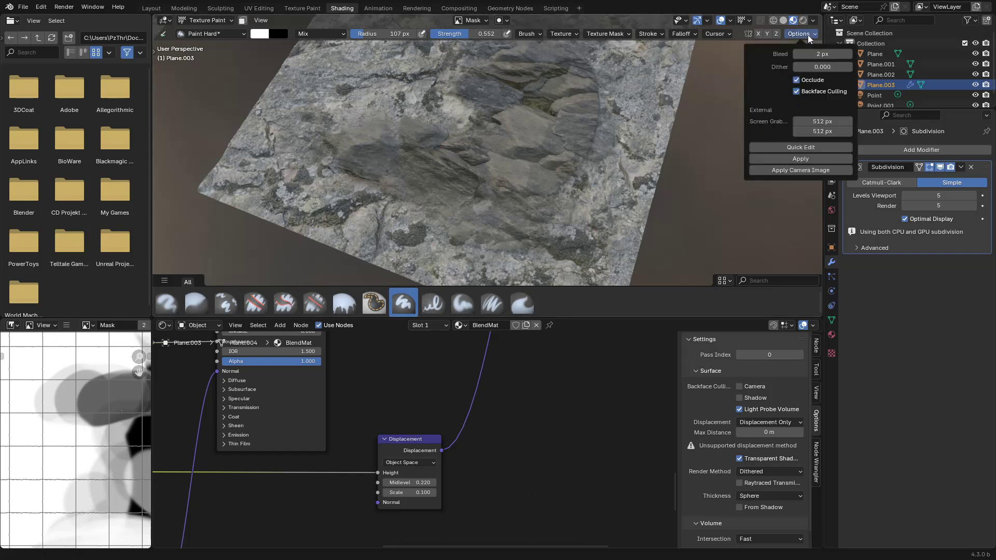
{"action": "left_click", "coordinate": [808, 35]}
{"action": "middle_click_drag", "start_coordinate": [583, 115], "coordinate": [605, 127]}
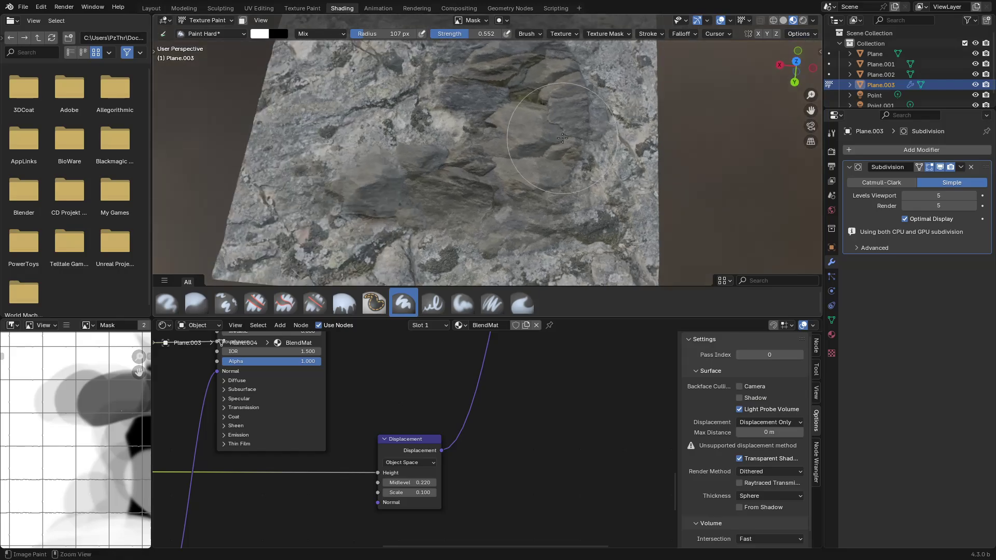
{"action": "key", "text": "ctrl+space"}
{"action": "middle_click_drag", "start_coordinate": [513, 196], "coordinate": [386, 238]}
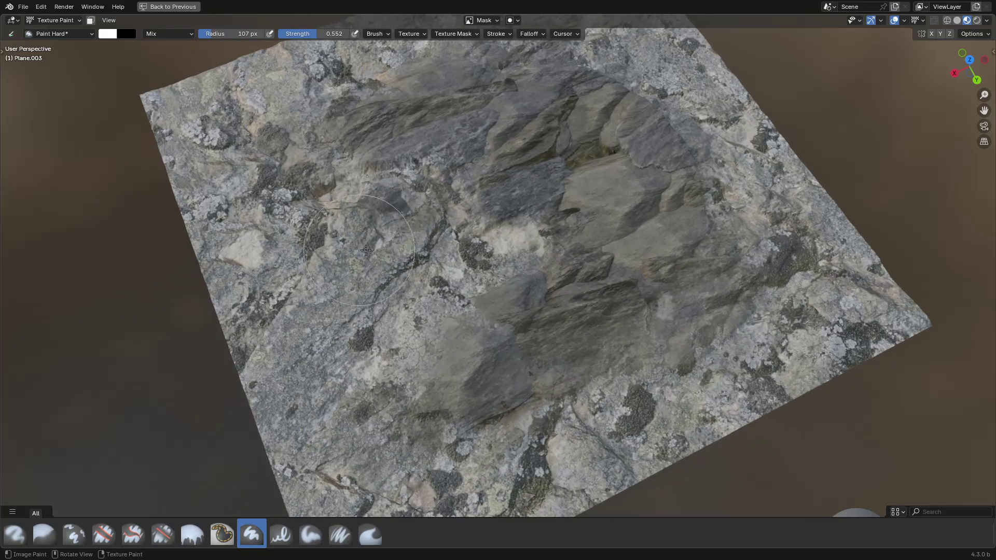
Set the brush strength to 0.406 and paint white to extend the dark rock over the patch's left, lower and right sides.
{"action": "key", "text": "shift+f"}
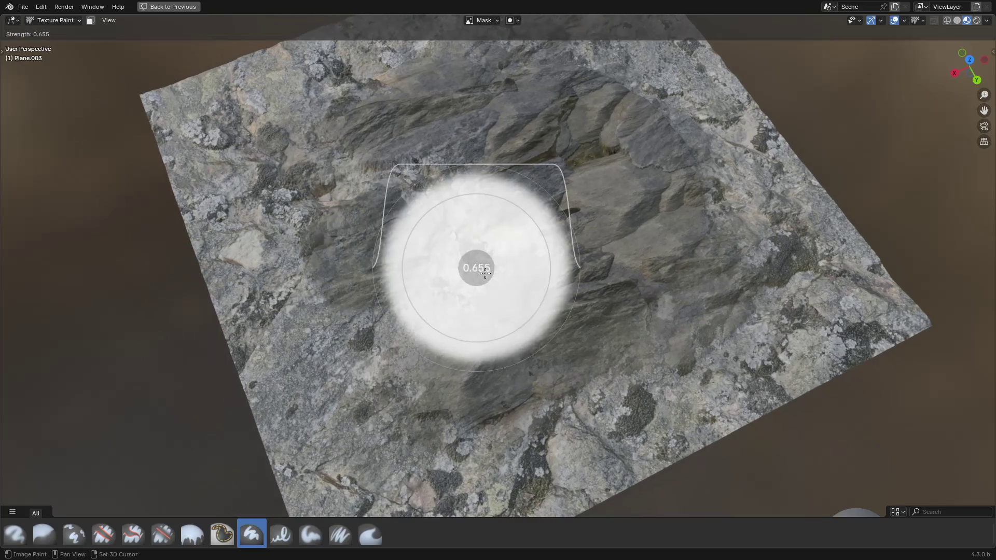
{"action": "left_click", "coordinate": [464, 277]}
{"action": "mouse_move", "coordinate": [409, 282]}
{"action": "left_mouse_down"}
{"action": "mouse_move", "coordinate": [384, 311]}
{"action": "mouse_move", "coordinate": [374, 368]}
{"action": "mouse_move", "coordinate": [381, 415]}
{"action": "mouse_move", "coordinate": [327, 367]}
{"action": "left_mouse_up"}
{"action": "middle_click_drag", "start_coordinate": [561, 376], "coordinate": [566, 337], "text": "shift"}
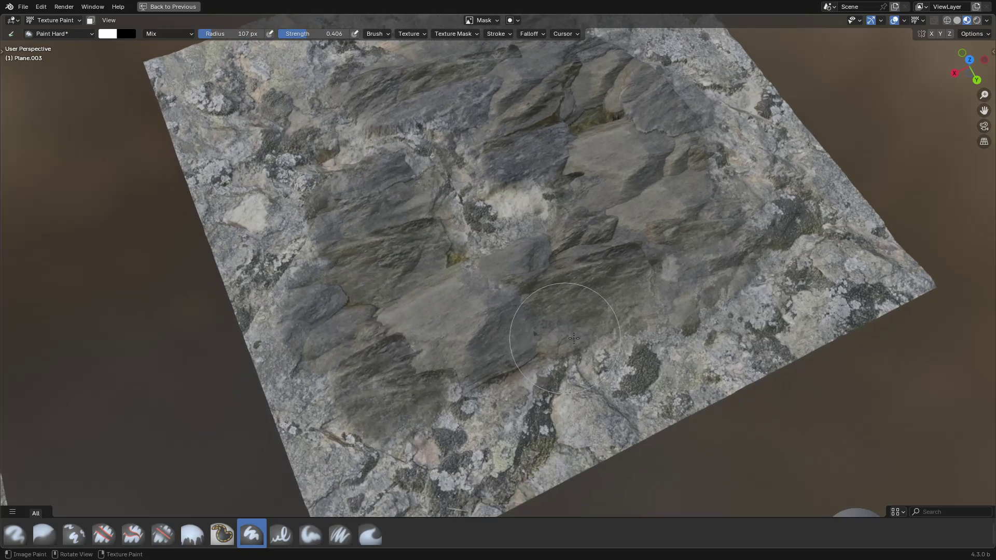
{"action": "mouse_move", "coordinate": [522, 345]}
{"action": "left_mouse_down"}
{"action": "mouse_move", "coordinate": [485, 371]}
{"action": "mouse_move", "coordinate": [783, 283]}
{"action": "mouse_move", "coordinate": [750, 193]}
{"action": "left_mouse_up"}
Paint white along the patch's upper side to spread the dark rock toward the plane's upper edge.
{"action": "middle_click_drag", "start_coordinate": [730, 157], "coordinate": [775, 246], "text": "shift"}
{"action": "left_click_drag", "start_coordinate": [630, 110], "coordinate": [604, 88]}
{"action": "middle_click_drag", "start_coordinate": [591, 63], "coordinate": [610, 123], "text": "shift"}
{"action": "mouse_move", "coordinate": [610, 123]}
{"action": "left_mouse_down"}
{"action": "mouse_move", "coordinate": [592, 156]}
{"action": "mouse_move", "coordinate": [353, 243]}
{"action": "left_mouse_up"}
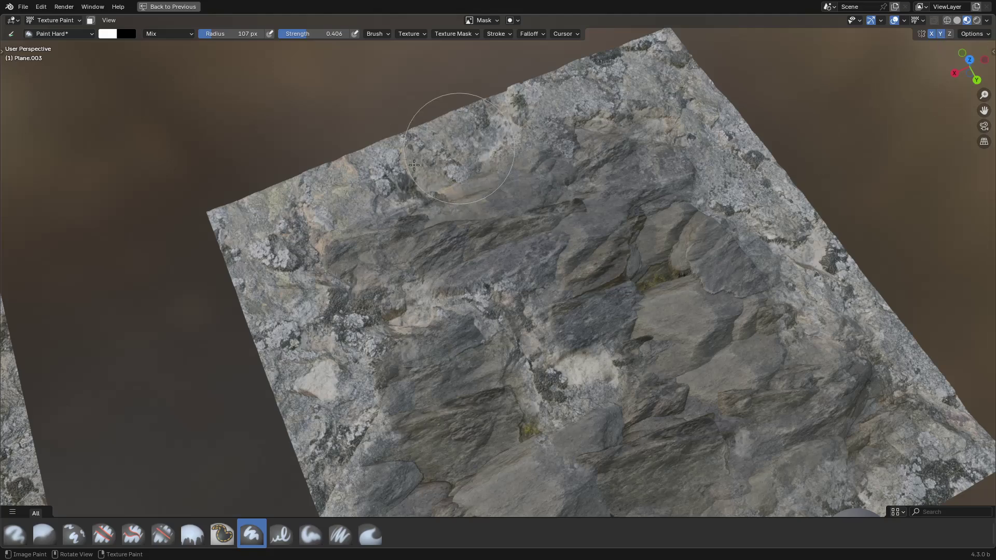
{"action": "scroll", "coordinate": [456, 189], "scroll_direction": "down", "scroll_amount": 3}
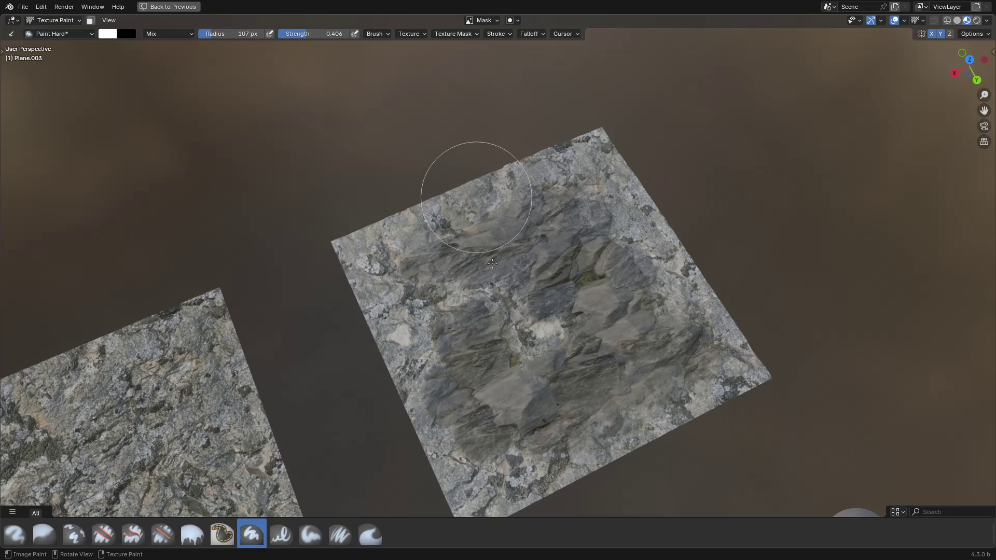
{"action": "left_click_drag", "start_coordinate": [494, 250], "coordinate": [495, 250]}
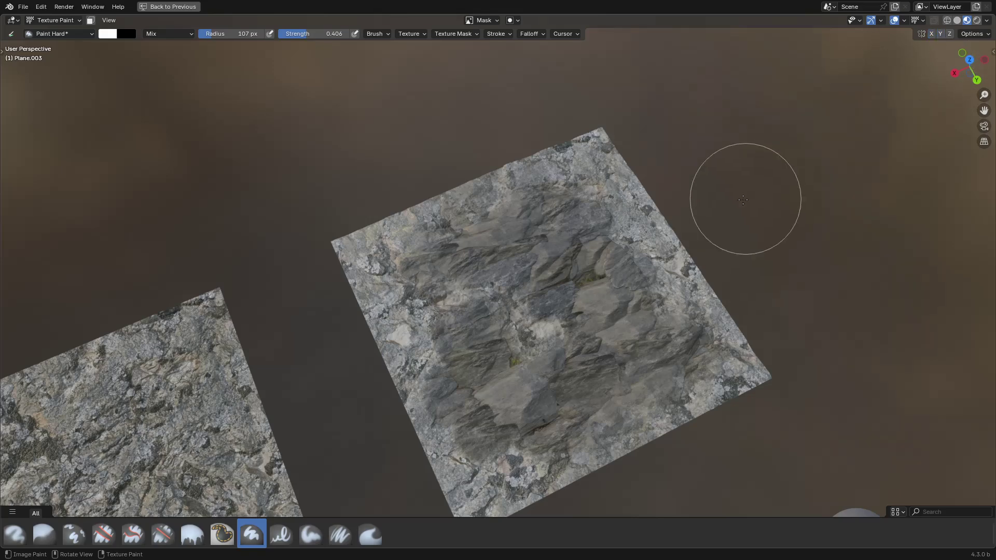
Examine the painted rock blend from above and from a lower angle, near and far.
{"action": "middle_click_drag", "start_coordinate": [743, 200], "coordinate": [707, 207]}
{"action": "scroll", "coordinate": [459, 199], "scroll_direction": "up", "scroll_amount": 3}
{"action": "middle_click_drag", "start_coordinate": [425, 155], "coordinate": [440, 164]}
{"action": "middle_click_drag", "start_coordinate": [440, 163], "coordinate": [478, 169], "text": "shift"}
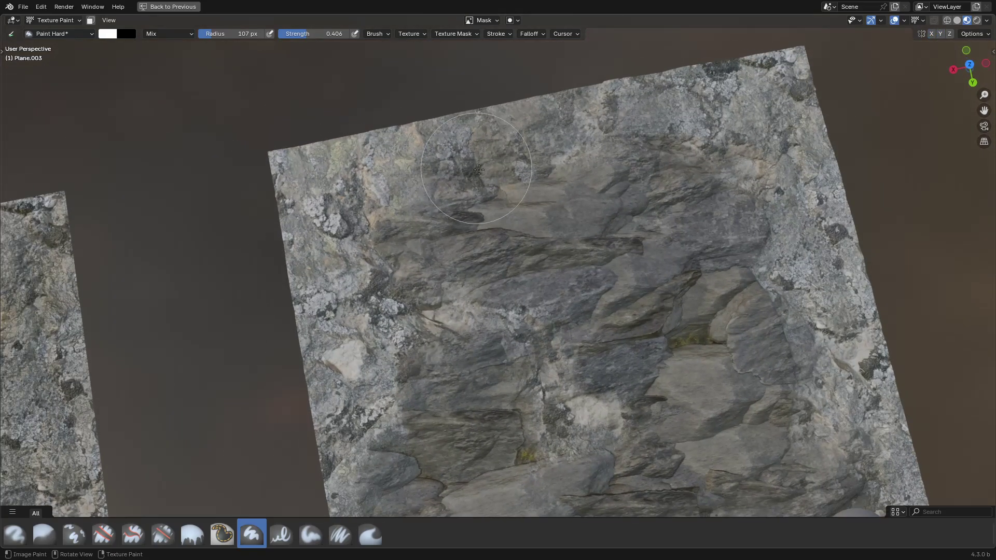
{"action": "scroll", "coordinate": [636, 223], "scroll_direction": "down", "scroll_amount": 4}
{"action": "middle_click_drag", "start_coordinate": [618, 260], "coordinate": [535, 186], "text": "shift"}
{"action": "scroll", "coordinate": [521, 215], "scroll_direction": "up", "scroll_amount": 2}
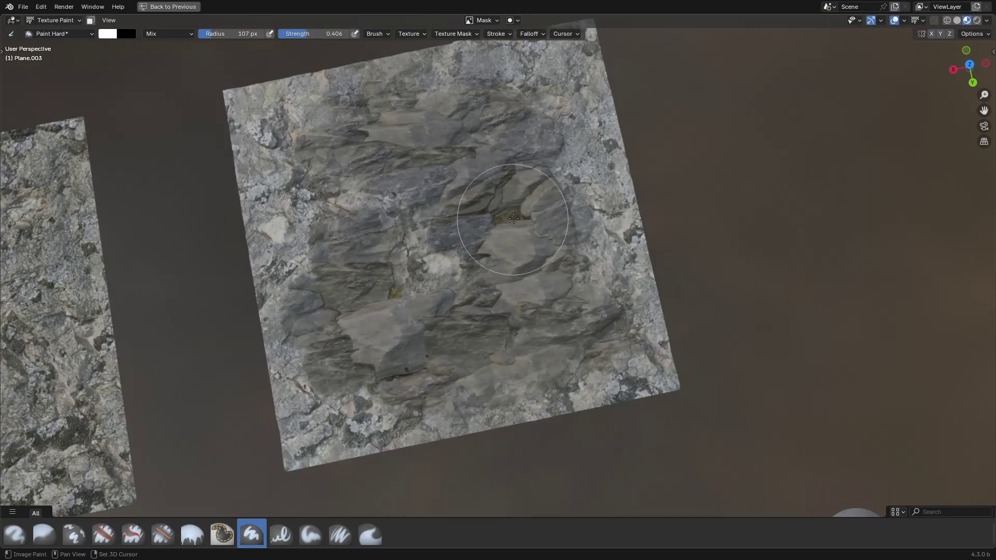
{"action": "middle_click_drag", "start_coordinate": [513, 219], "coordinate": [418, 190]}
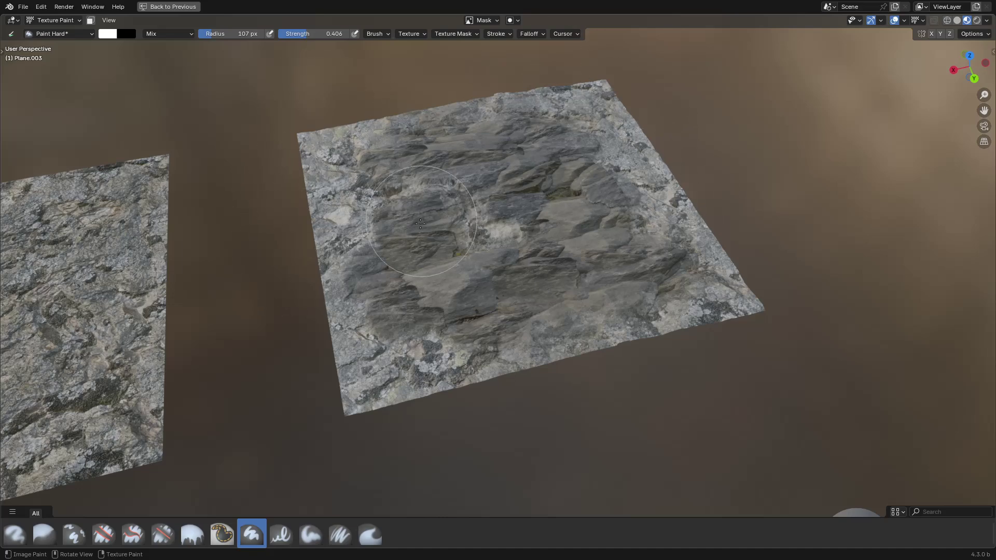
Make black active, paint light rock back into the patch's lower middle and lower the brush strength to 0.261.
{"action": "scroll", "coordinate": [483, 291], "scroll_direction": "up", "scroll_amount": 2}
{"action": "key", "text": "x"}
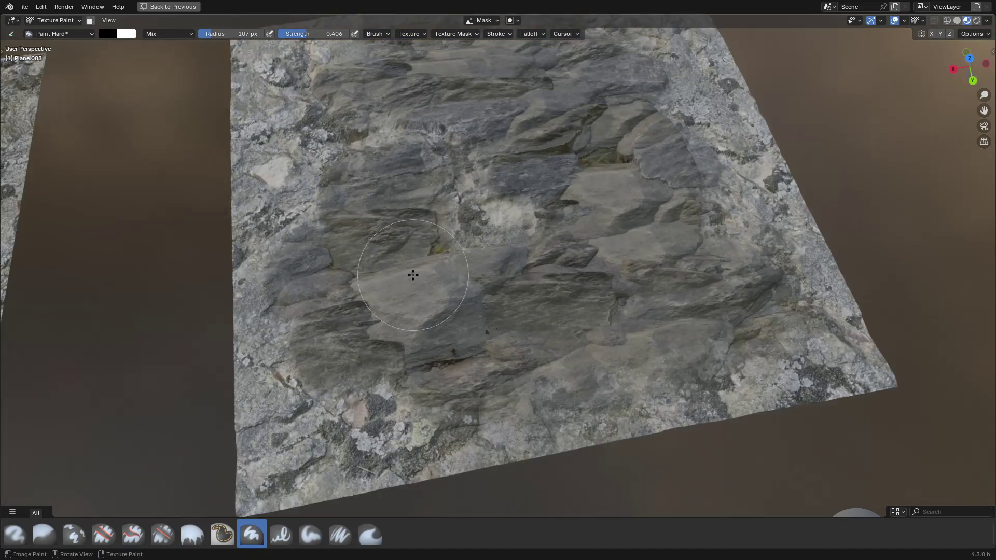
{"action": "left_click_drag", "start_coordinate": [451, 267], "coordinate": [398, 309]}
{"action": "key", "text": "shift+f"}
{"action": "left_click", "coordinate": [399, 310]}
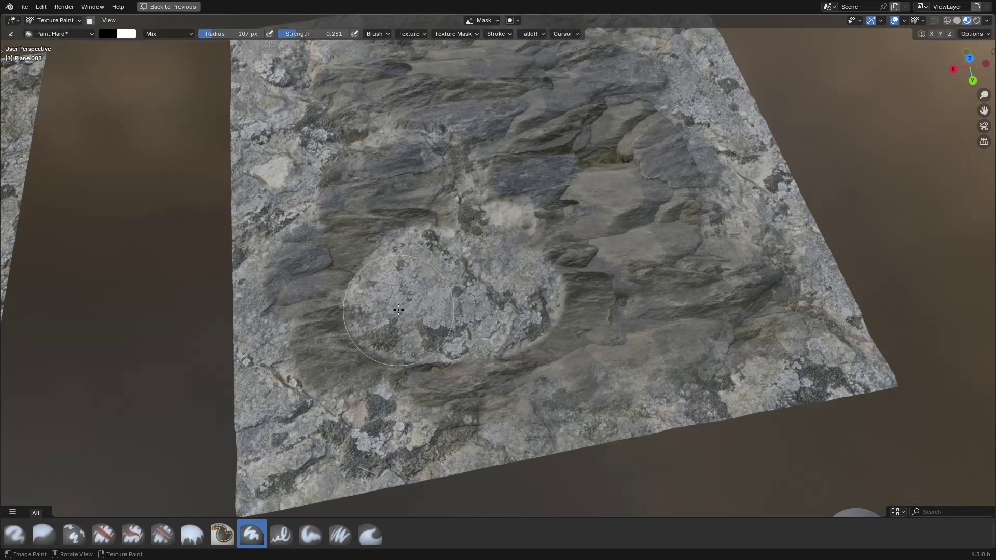
{"action": "mouse_move", "coordinate": [477, 316]}
{"action": "left_mouse_down"}
{"action": "mouse_move", "coordinate": [567, 328]}
{"action": "mouse_move", "coordinate": [482, 340]}
{"action": "left_mouse_up"}
Alternate white and black strokes across the patch to break up and soften the transitions between the two rocks.
{"action": "key", "text": "x"}
{"action": "mouse_move", "coordinate": [410, 353]}
{"action": "left_mouse_down"}
{"action": "mouse_move", "coordinate": [386, 345]}
{"action": "mouse_move", "coordinate": [335, 363]}
{"action": "mouse_move", "coordinate": [358, 384]}
{"action": "mouse_move", "coordinate": [420, 397]}
{"action": "left_mouse_up"}
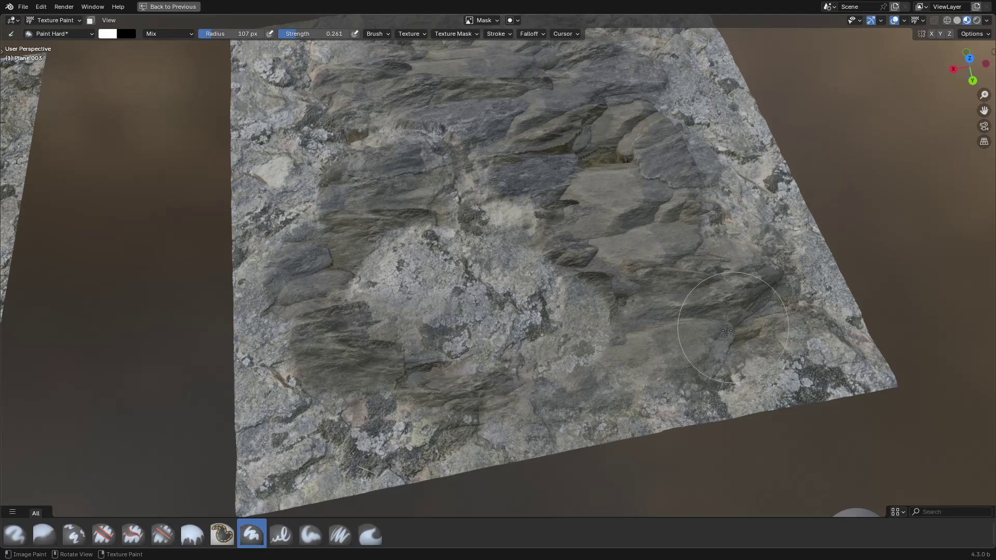
{"action": "middle_click_drag", "start_coordinate": [620, 275], "coordinate": [622, 307]}
{"action": "middle_click_drag", "start_coordinate": [519, 208], "coordinate": [607, 231], "text": "shift"}
{"action": "key", "text": "x"}
{"action": "mouse_move", "coordinate": [485, 168]}
{"action": "left_mouse_down"}
{"action": "mouse_move", "coordinate": [493, 227]}
{"action": "mouse_move", "coordinate": [543, 243]}
{"action": "mouse_move", "coordinate": [516, 318]}
{"action": "mouse_move", "coordinate": [611, 150]}
{"action": "mouse_move", "coordinate": [511, 150]}
{"action": "left_mouse_up"}
{"action": "key", "text": "x"}
{"action": "mouse_move", "coordinate": [498, 199]}
{"action": "left_mouse_down"}
{"action": "mouse_move", "coordinate": [529, 207]}
{"action": "mouse_move", "coordinate": [571, 249]}
{"action": "mouse_move", "coordinate": [610, 223]}
{"action": "mouse_move", "coordinate": [615, 396]}
{"action": "mouse_move", "coordinate": [643, 441]}
{"action": "mouse_move", "coordinate": [721, 451]}
{"action": "mouse_move", "coordinate": [674, 374]}
{"action": "left_mouse_up"}
{"action": "key", "text": "x"}
{"action": "mouse_move", "coordinate": [778, 324]}
{"action": "left_mouse_down"}
{"action": "mouse_move", "coordinate": [752, 218]}
{"action": "mouse_move", "coordinate": [716, 291]}
{"action": "left_mouse_up"}
{"action": "key", "text": "x"}
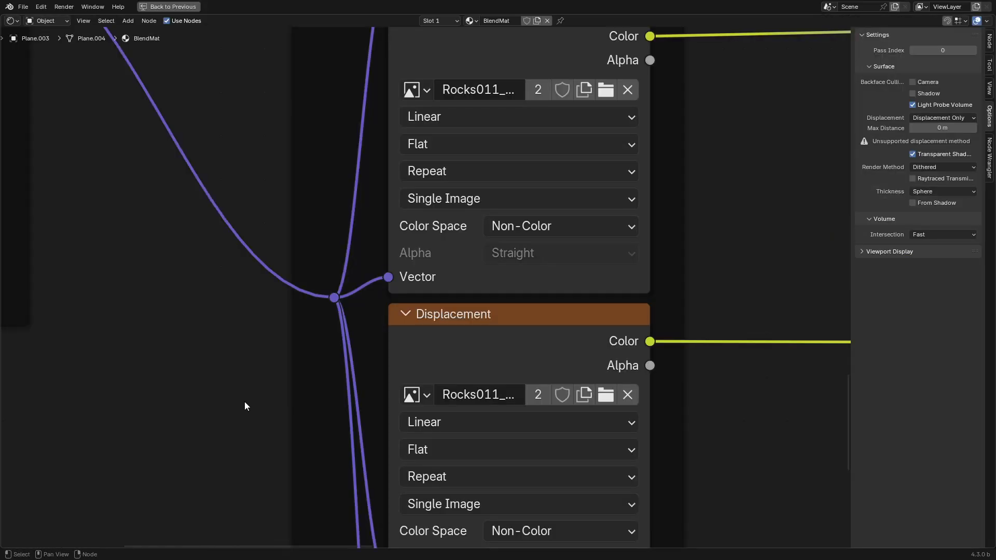
Set the X, Y and Z scale of the Mapping node feeding the lower Rocks011 texture set to 2.080.
{"action": "middle_click_drag", "start_coordinate": [244, 403], "coordinate": [445, 493]}
{"action": "mouse_move", "coordinate": [245, 247]}
{"action": "middle_mouse_down"}
{"action": "mouse_move", "coordinate": [552, 335]}
{"action": "mouse_move", "coordinate": [561, 355]}
{"action": "middle_mouse_up"}
{"action": "key", "text": "ctrl+space"}
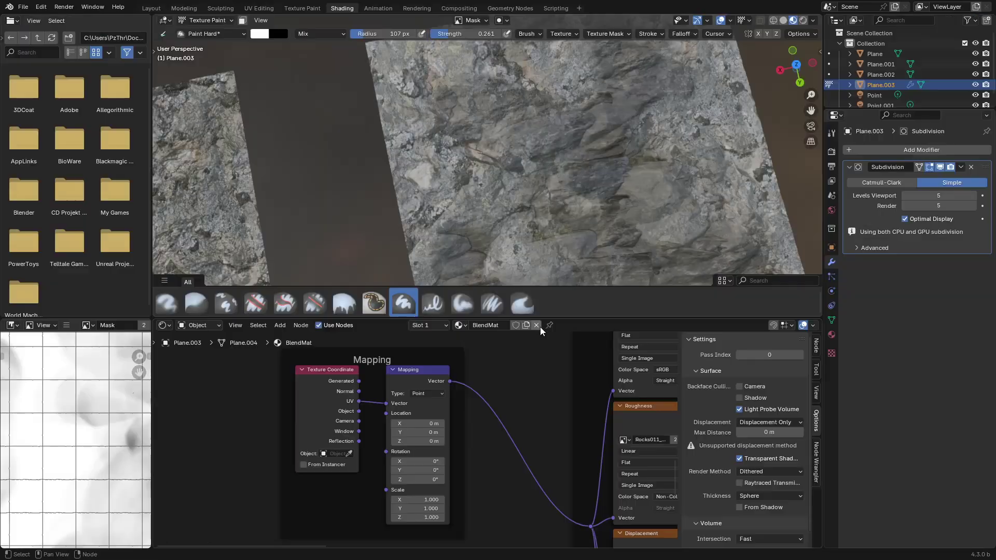
{"action": "middle_click_drag", "start_coordinate": [350, 420], "coordinate": [363, 363]}
{"action": "scroll", "coordinate": [536, 440], "scroll_direction": "up", "scroll_amount": 11}
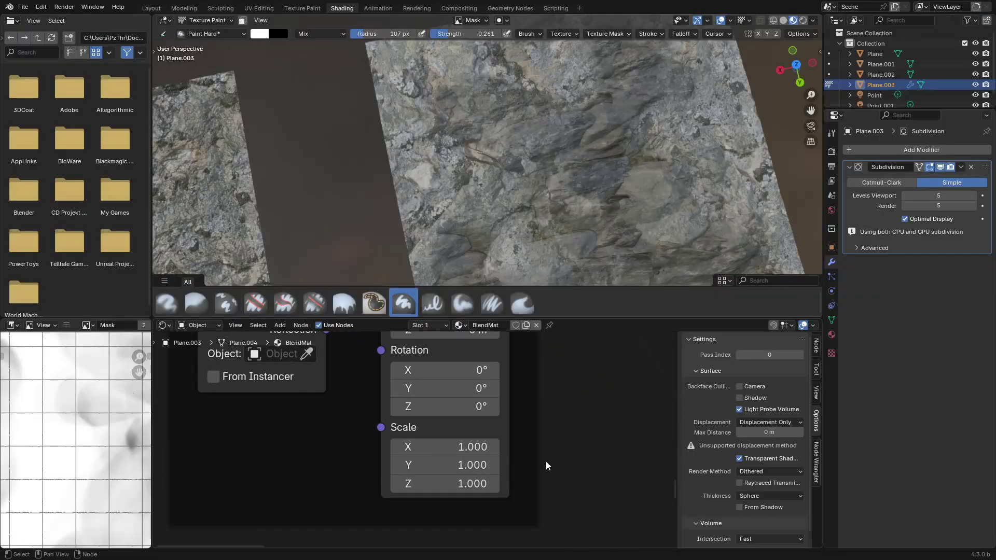
{"action": "middle_click_drag", "start_coordinate": [555, 434], "coordinate": [538, 404]}
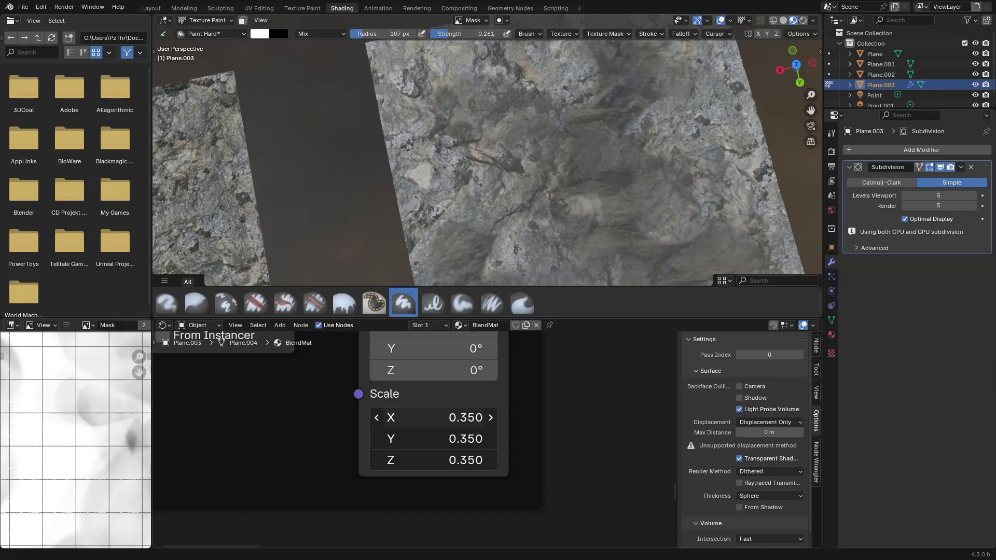
{"action": "left_click_drag", "start_coordinate": [434, 418], "coordinate": [524, 417]}
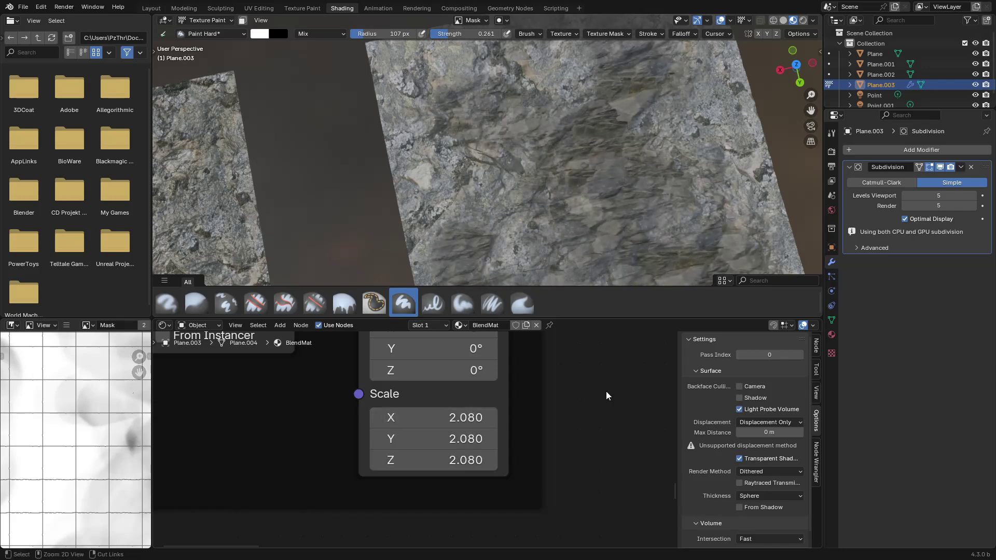
Set the X, Y and Z scale of the upper texture set's Mapping node to 1.250.
{"action": "scroll", "coordinate": [502, 417], "scroll_direction": "down", "scroll_amount": 7}
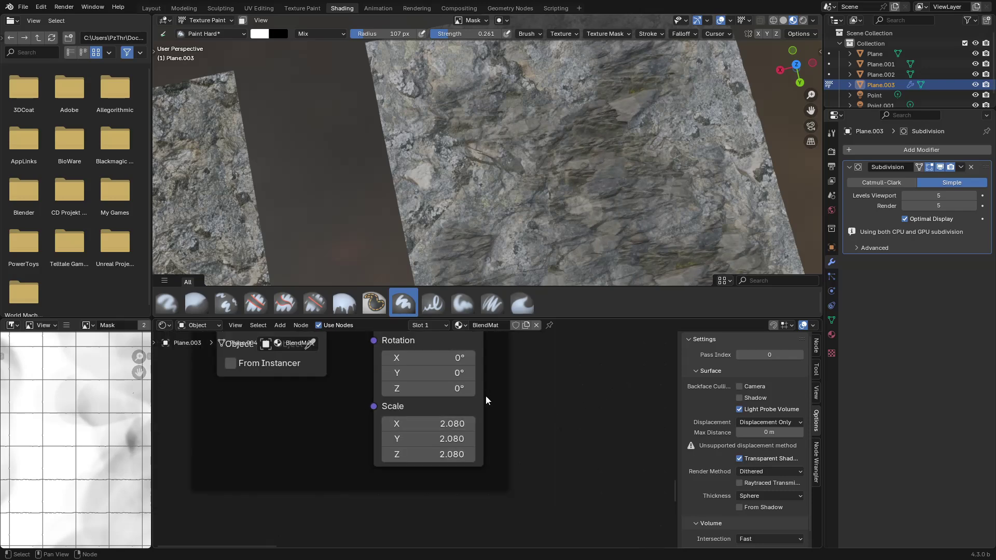
{"action": "key", "text": "ctrl+space"}
{"action": "scroll", "coordinate": [540, 451], "scroll_direction": "down", "scroll_amount": 6}
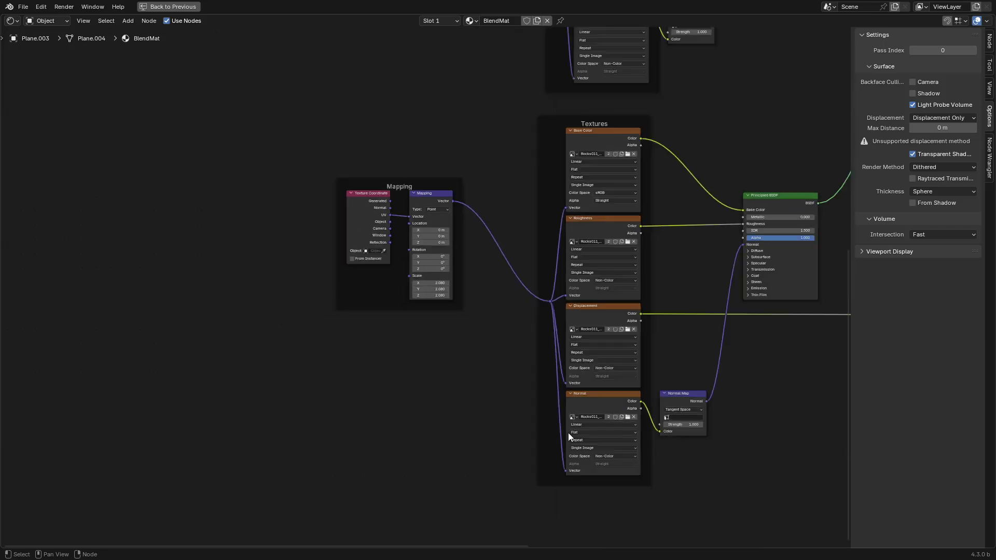
{"action": "scroll", "coordinate": [472, 260], "scroll_direction": "up", "scroll_amount": 5, "text": "shift"}
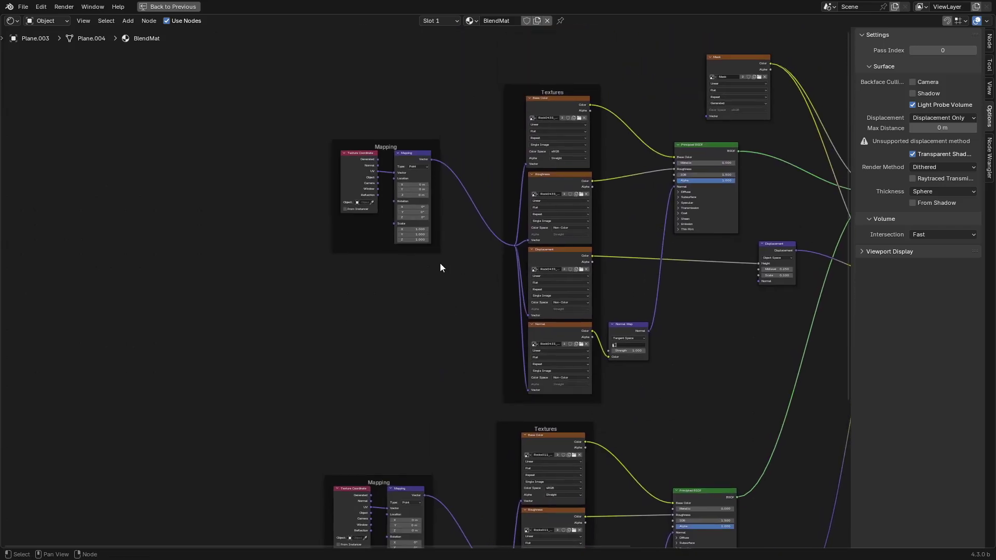
{"action": "key", "text": "ctrl+space"}
{"action": "scroll", "coordinate": [398, 422], "scroll_direction": "up", "scroll_amount": 6}
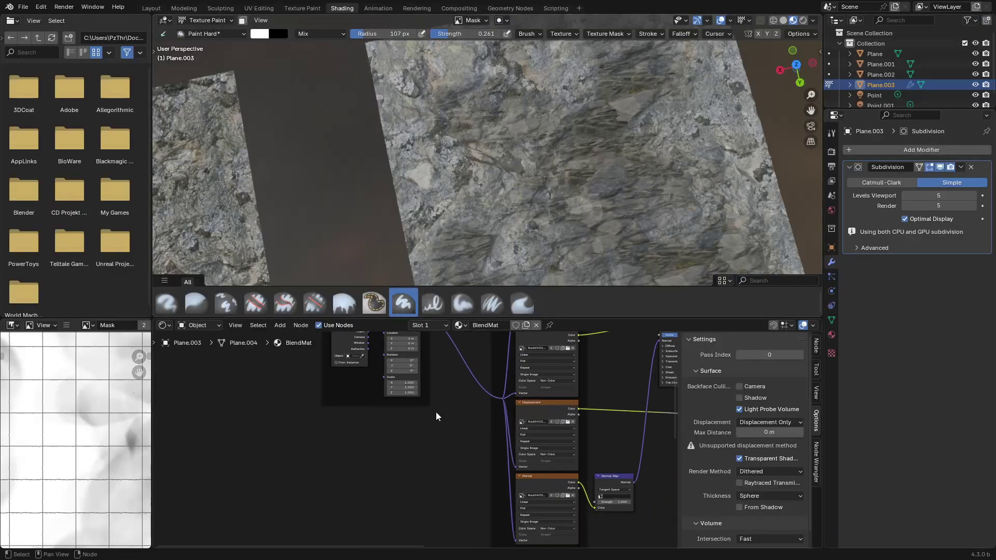
{"action": "scroll", "coordinate": [454, 428], "scroll_direction": "up", "scroll_amount": 2}
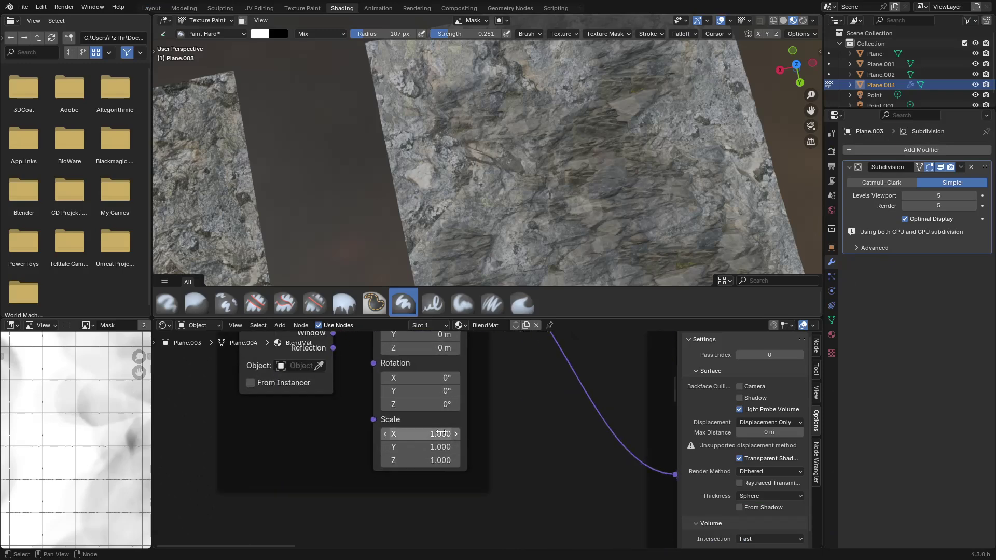
{"action": "mouse_move", "coordinate": [420, 434]}
{"action": "left_mouse_down"}
{"action": "mouse_move", "coordinate": [475, 433]}
{"action": "mouse_move", "coordinate": [400, 434]}
{"action": "mouse_move", "coordinate": [456, 434]}
{"action": "mouse_move", "coordinate": [437, 433]}
{"action": "left_mouse_up"}
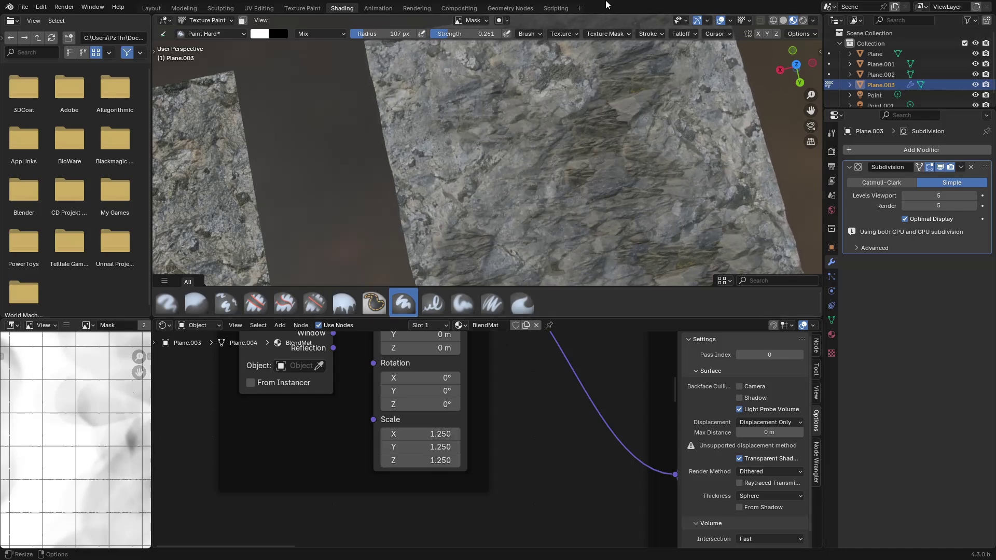
Inspect the rescaled rock textures in the maximized viewport, then review the upper Mapping node.
{"action": "key", "text": "ctrl+space"}
{"action": "mouse_move", "coordinate": [576, 147]}
{"action": "middle_mouse_down"}
{"action": "mouse_move", "coordinate": [458, 209]}
{"action": "mouse_move", "coordinate": [642, 244]}
{"action": "mouse_move", "coordinate": [512, 223]}
{"action": "middle_mouse_up"}
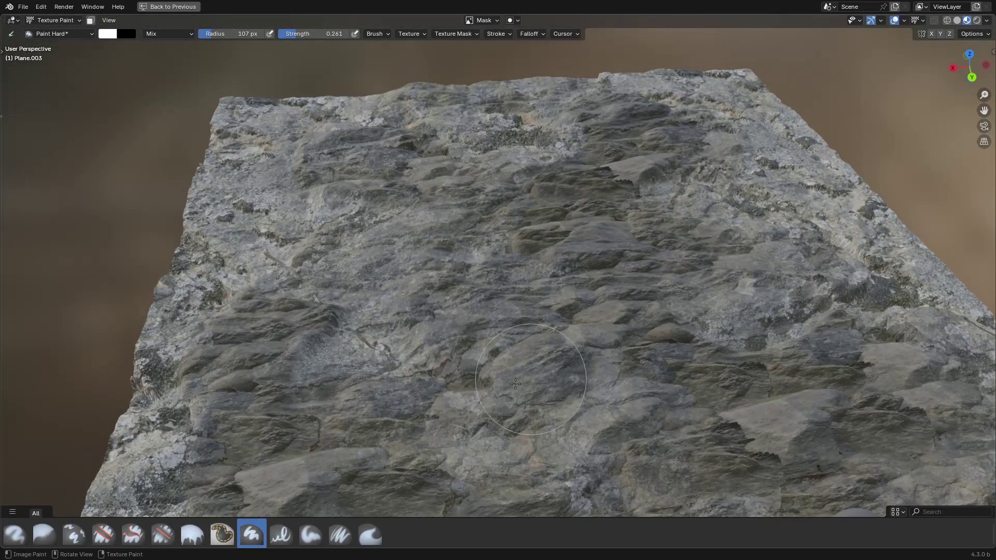
{"action": "key", "text": "ctrl+space"}
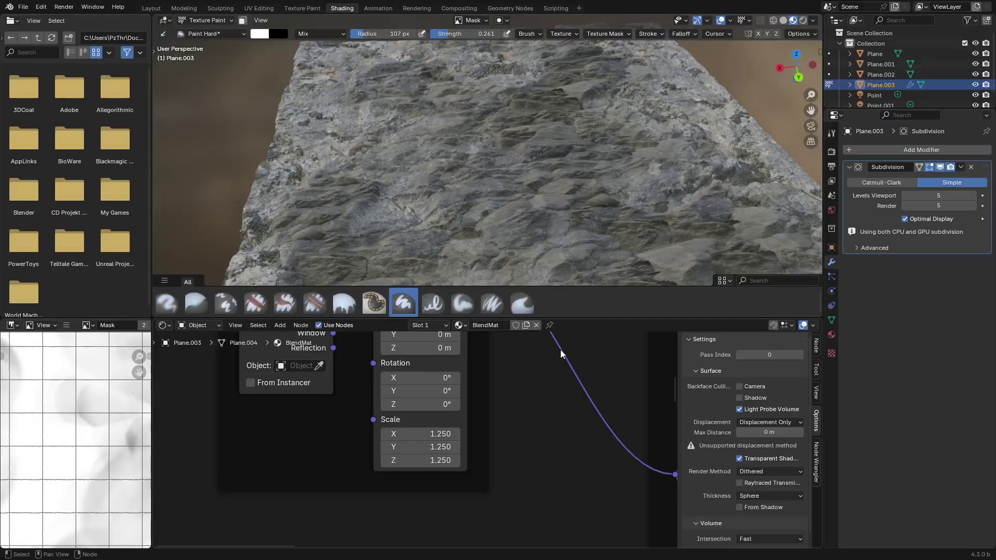
{"action": "middle_click_drag", "start_coordinate": [561, 354], "coordinate": [555, 467]}
{"action": "middle_click_drag", "start_coordinate": [559, 429], "coordinate": [561, 477]}
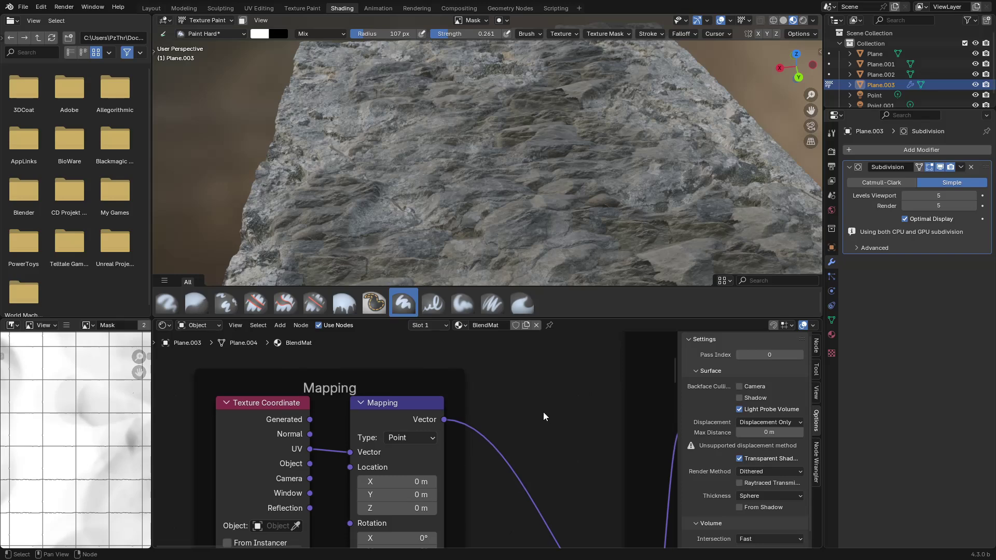
{"action": "middle_click_drag", "start_coordinate": [545, 416], "coordinate": [533, 419]}
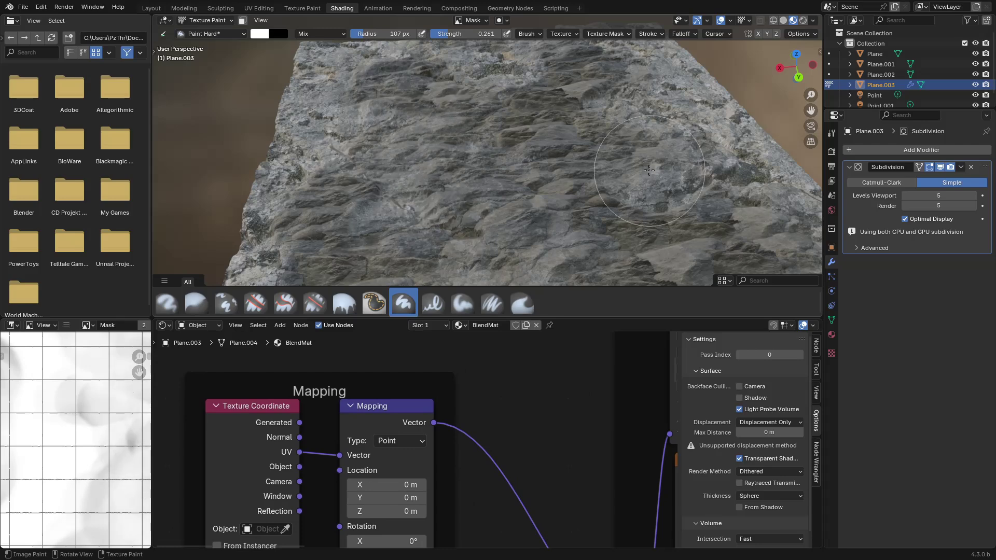
Make black active and paint light rock across the middle of the plane.
{"action": "middle_click_drag", "start_coordinate": [649, 171], "coordinate": [570, 192]}
{"action": "key", "text": "x"}
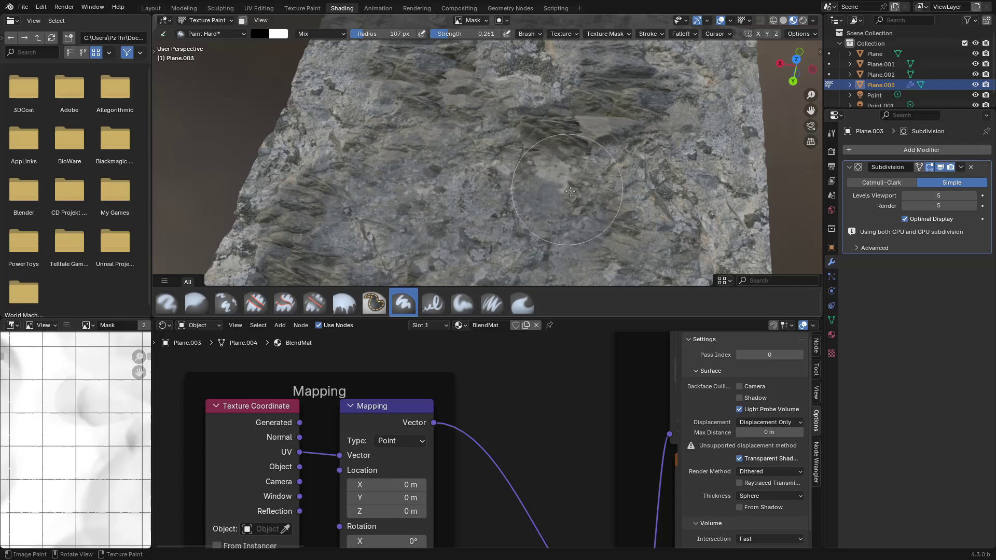
{"action": "left_click_drag", "start_coordinate": [570, 192], "coordinate": [557, 201]}
{"action": "scroll", "coordinate": [526, 197], "scroll_direction": "down", "scroll_amount": 5}
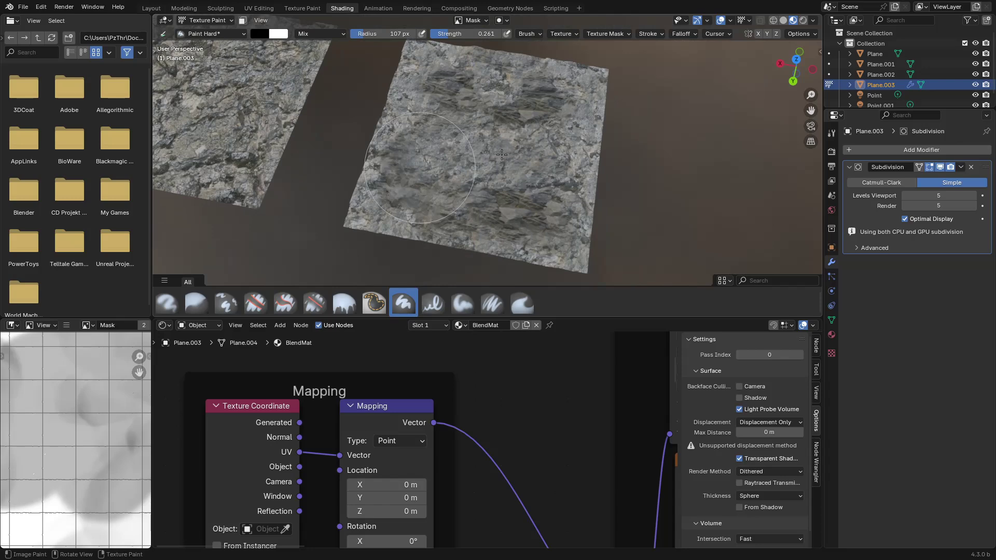
{"action": "left_click_drag", "start_coordinate": [419, 168], "coordinate": [544, 122]}
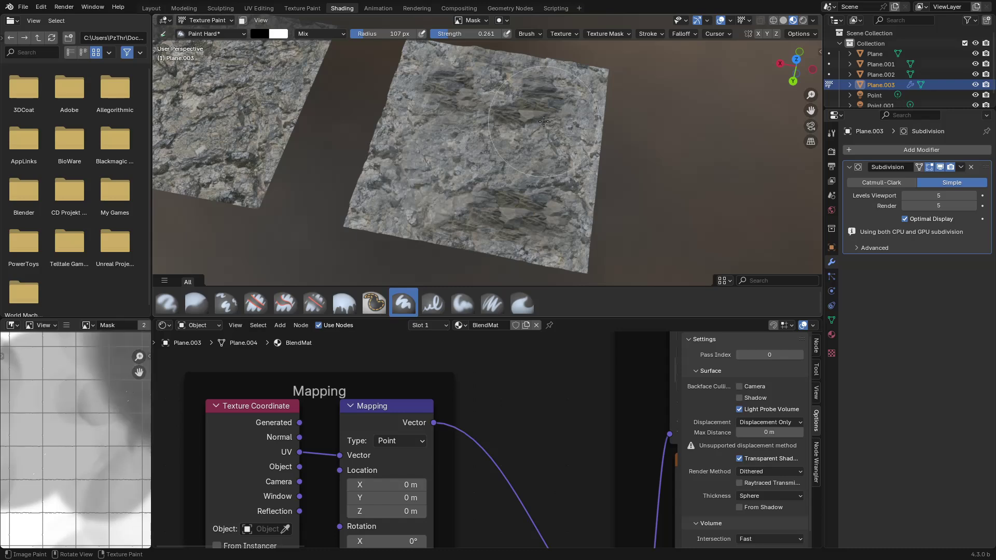
Make white active and paint some dark rock back over the plane's left and middle areas.
{"action": "scroll", "coordinate": [503, 172], "scroll_direction": "up", "scroll_amount": 4}
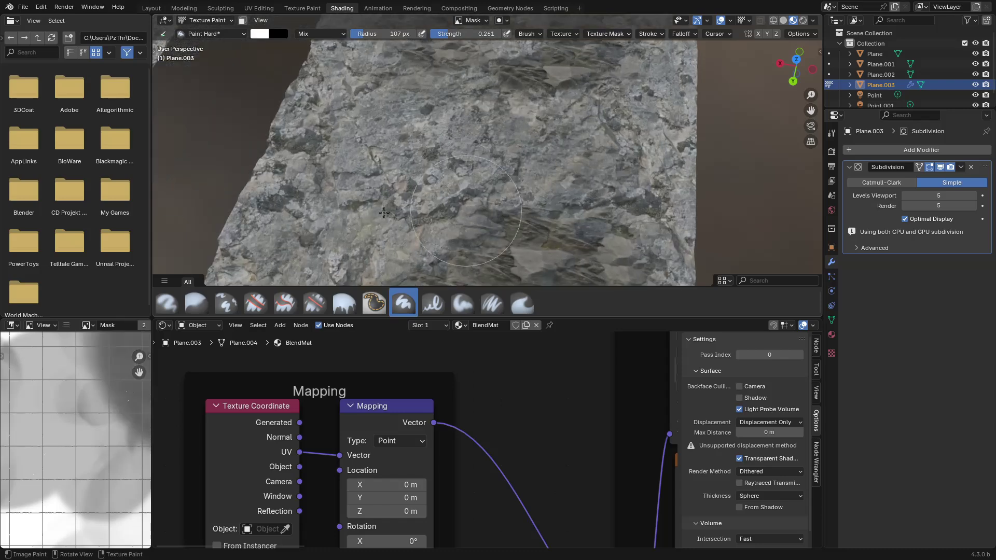
{"action": "left_click_drag", "start_coordinate": [384, 212], "coordinate": [435, 219]}
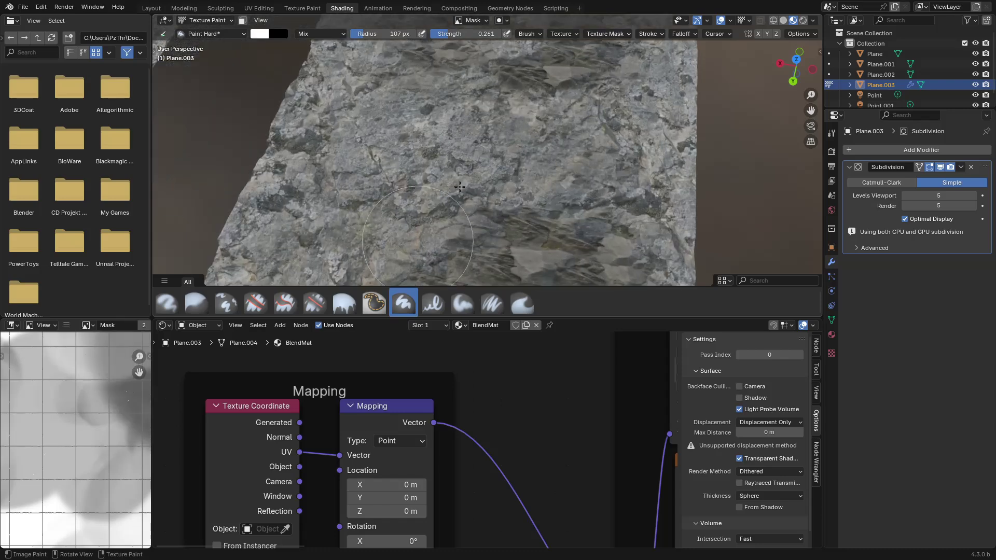
{"action": "mouse_move", "coordinate": [427, 177]}
{"action": "left_mouse_down"}
{"action": "mouse_move", "coordinate": [430, 195]}
{"action": "mouse_move", "coordinate": [468, 188]}
{"action": "left_mouse_up"}
{"action": "scroll", "coordinate": [482, 189], "scroll_direction": "down", "scroll_amount": 5}
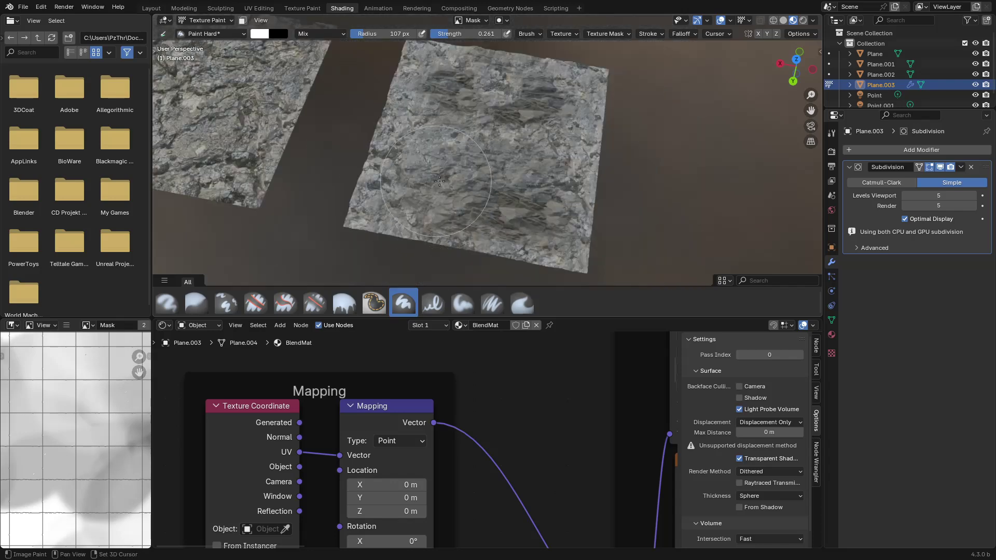
Return the plane to Object Mode and switch the viewport to Rendered shading.
{"action": "key", "text": "ctrl+Tab"}
{"action": "left_click", "coordinate": [442, 189]}
{"action": "mouse_move", "coordinate": [655, 187]}
{"action": "middle_mouse_down", "text": "shift"}
{"action": "mouse_move", "coordinate": [464, 181]}
{"action": "mouse_move", "coordinate": [487, 153]}
{"action": "middle_mouse_up", "text": "shift"}
{"action": "key", "text": "z"}
{"action": "left_click", "coordinate": [487, 106]}
Select the two point lights and move them along the X axis toward the blended plane.
{"action": "scroll", "coordinate": [486, 110], "scroll_direction": "down", "scroll_amount": 4}
{"action": "middle_click_drag", "start_coordinate": [334, 171], "coordinate": [464, 128]}
{"action": "left_click_drag", "start_coordinate": [249, 106], "coordinate": [357, 141]}
{"action": "key", "text": "g"}
{"action": "key", "text": "x"}
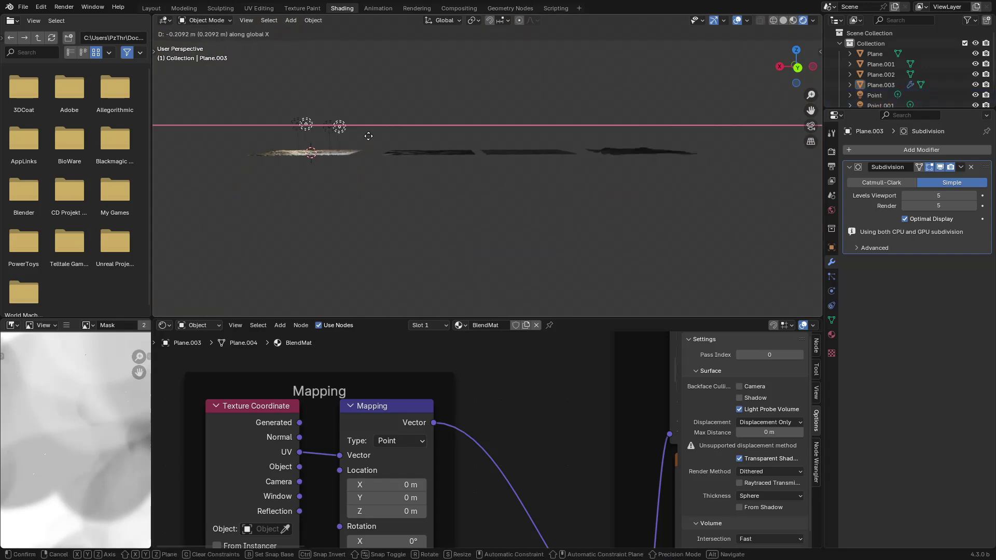
{"action": "left_click", "coordinate": [674, 148]}
Adjust the point lights' position along the X axis so they light the blended plane.
{"action": "middle_click_drag", "start_coordinate": [674, 149], "coordinate": [463, 166], "text": "shift"}
{"action": "middle_click_drag", "start_coordinate": [465, 131], "coordinate": [518, 175]}
{"action": "scroll", "coordinate": [488, 202], "scroll_direction": "up", "scroll_amount": 4}
{"action": "key", "text": "g"}
{"action": "key", "text": "x"}
{"action": "left_click", "coordinate": [454, 191]}
Examine the lit, blended rock surface up close in the maximized viewport.
{"action": "scroll", "coordinate": [504, 184], "scroll_direction": "up", "scroll_amount": 5}
{"action": "key", "text": "ctrl+space"}
{"action": "scroll", "coordinate": [478, 304], "scroll_direction": "down", "scroll_amount": 5}
{"action": "middle_click_drag", "start_coordinate": [543, 266], "coordinate": [456, 278]}
{"action": "scroll", "coordinate": [488, 294], "scroll_direction": "up", "scroll_amount": 3}
{"action": "scroll", "coordinate": [456, 278], "scroll_direction": "up", "scroll_amount": 3}
{"action": "scroll", "coordinate": [541, 288], "scroll_direction": "down", "scroll_amount": 3}
{"action": "middle_click_drag", "start_coordinate": [541, 288], "coordinate": [466, 245]}
Switch the blended plane to Texture Paint mode in the maximized viewport.
{"action": "key", "text": "Tab"}
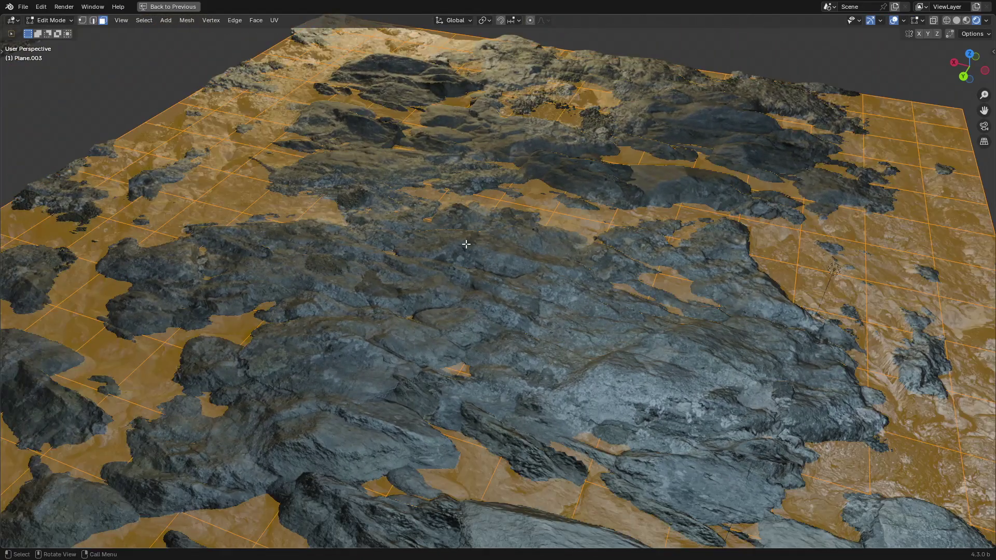
{"action": "key", "text": "Tab"}
{"action": "key", "text": "ctrl+Tab"}
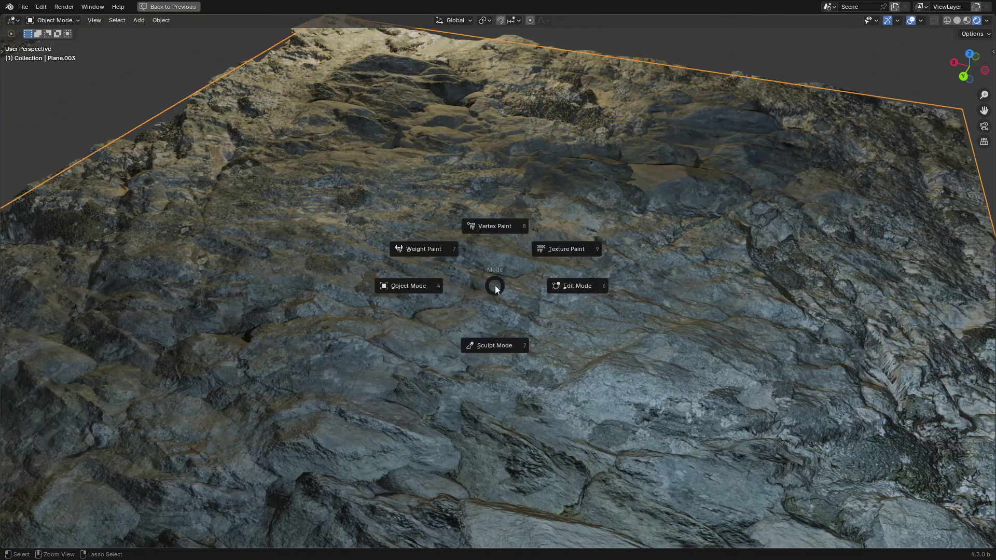
{"action": "left_click", "coordinate": [531, 250]}
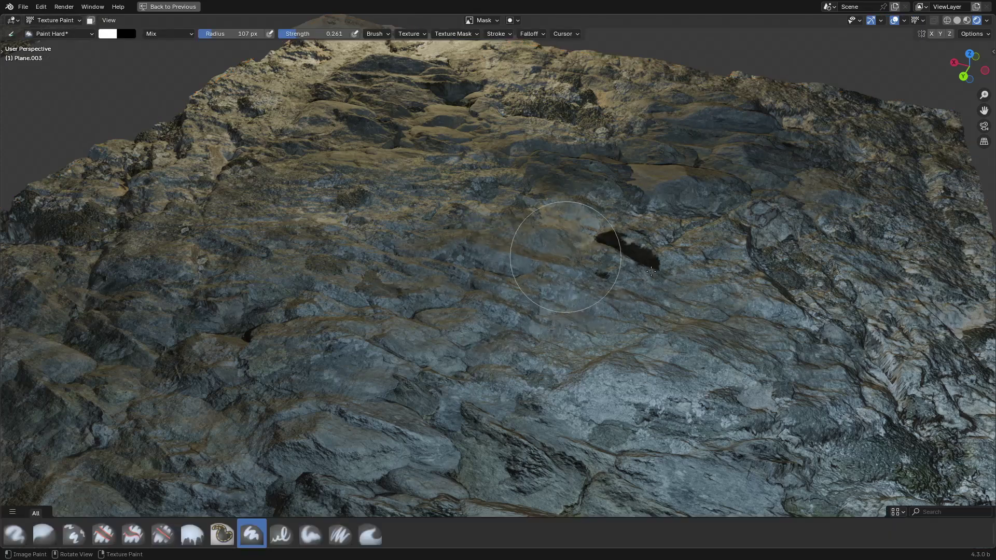
Swap the brush color to black and paint strokes on the Mask across the near-central part of the plane at 0.261 strength.
{"action": "left_click_drag", "start_coordinate": [651, 271], "coordinate": [590, 298]}
{"action": "key", "text": "ctrl+z"}
{"action": "key", "text": "x"}
{"action": "mouse_move", "coordinate": [668, 334]}
{"action": "left_mouse_down"}
{"action": "mouse_move", "coordinate": [657, 351]}
{"action": "mouse_move", "coordinate": [706, 388]}
{"action": "mouse_move", "coordinate": [702, 402]}
{"action": "left_mouse_up"}
{"action": "mouse_move", "coordinate": [591, 413]}
{"action": "left_mouse_down"}
{"action": "mouse_move", "coordinate": [610, 415]}
{"action": "mouse_move", "coordinate": [454, 439]}
{"action": "left_mouse_up"}
{"action": "mouse_move", "coordinate": [496, 425]}
{"action": "left_mouse_down"}
{"action": "mouse_move", "coordinate": [645, 418]}
{"action": "mouse_move", "coordinate": [669, 394]}
{"action": "left_mouse_up"}
{"action": "mouse_move", "coordinate": [687, 365]}
{"action": "middle_mouse_down"}
{"action": "mouse_move", "coordinate": [706, 330]}
{"action": "mouse_move", "coordinate": [681, 392]}
{"action": "mouse_move", "coordinate": [719, 394]}
{"action": "middle_mouse_up"}
Set the Midlevel of the lower rock shader's Displacement node to 0.220 in the BlendMat node tree.
{"action": "key", "text": "ctrl+space"}
{"action": "middle_click_drag", "start_coordinate": [502, 465], "coordinate": [490, 410]}
{"action": "scroll", "coordinate": [564, 450], "scroll_direction": "down", "scroll_amount": 4}
{"action": "middle_click_drag", "start_coordinate": [607, 420], "coordinate": [426, 412]}
{"action": "middle_click_drag", "start_coordinate": [656, 399], "coordinate": [366, 432]}
{"action": "middle_click_drag", "start_coordinate": [370, 366], "coordinate": [382, 412]}
{"action": "scroll", "coordinate": [381, 412], "scroll_direction": "up", "scroll_amount": 2}
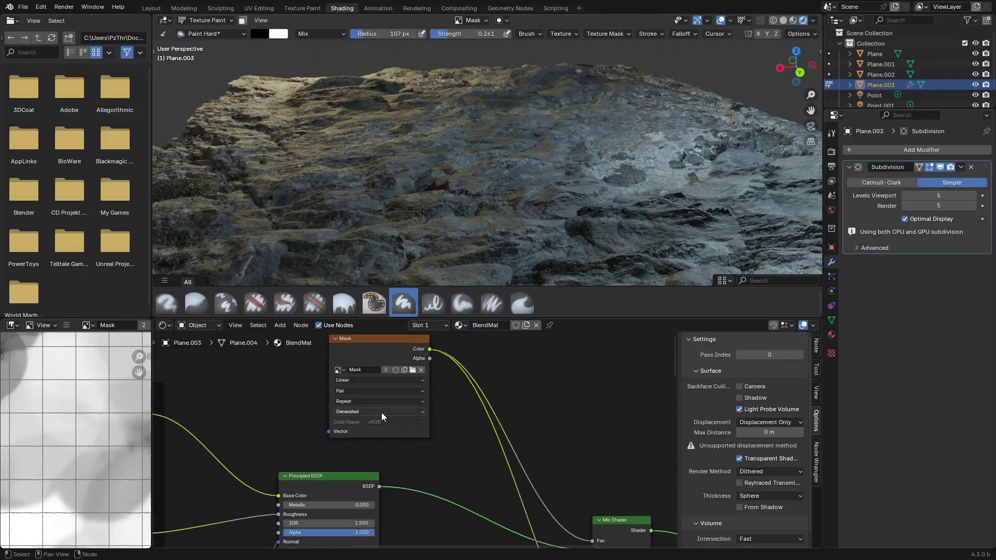
{"action": "scroll", "coordinate": [410, 431], "scroll_direction": "up", "scroll_amount": 2}
{"action": "scroll", "coordinate": [623, 464], "scroll_direction": "down", "scroll_amount": 4}
{"action": "middle_click_drag", "start_coordinate": [632, 463], "coordinate": [437, 421]}
{"action": "scroll", "coordinate": [436, 421], "scroll_direction": "down", "scroll_amount": 4}
{"action": "middle_click_drag", "start_coordinate": [532, 542], "coordinate": [535, 384]}
{"action": "middle_click_drag", "start_coordinate": [187, 453], "coordinate": [417, 427]}
{"action": "middle_click_drag", "start_coordinate": [504, 451], "coordinate": [462, 340]}
{"action": "middle_click_drag", "start_coordinate": [516, 477], "coordinate": [434, 333]}
{"action": "middle_click_drag", "start_coordinate": [472, 456], "coordinate": [495, 459]}
{"action": "scroll", "coordinate": [495, 458], "scroll_direction": "up", "scroll_amount": 2}
{"action": "scroll", "coordinate": [595, 409], "scroll_direction": "up", "scroll_amount": 8}
{"action": "middle_click_drag", "start_coordinate": [517, 422], "coordinate": [492, 482]}
{"action": "left_click_drag", "start_coordinate": [444, 460], "coordinate": [541, 427]}
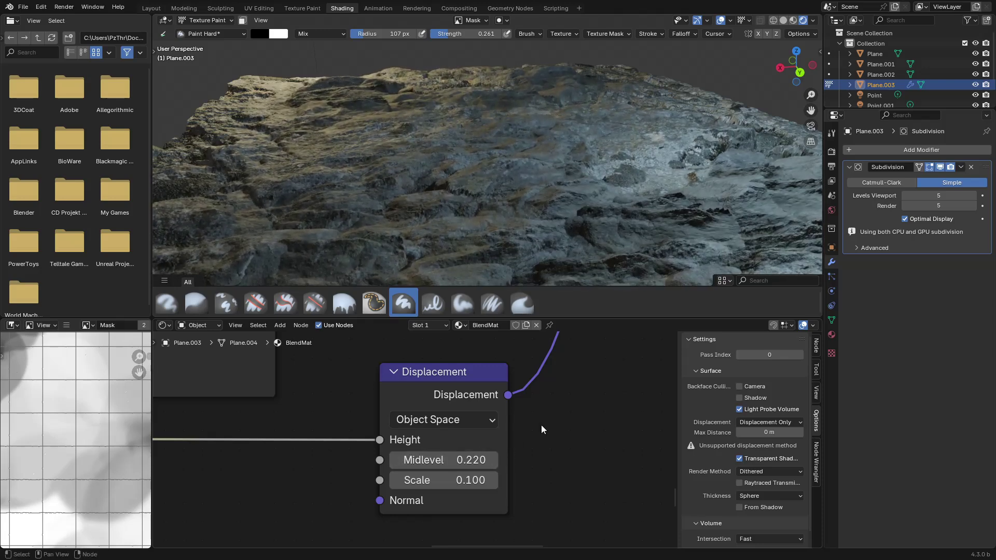
Set the Midlevel of the upper rock shader's Displacement node to 1.360.
{"action": "scroll", "coordinate": [559, 407], "scroll_direction": "down", "scroll_amount": 6}
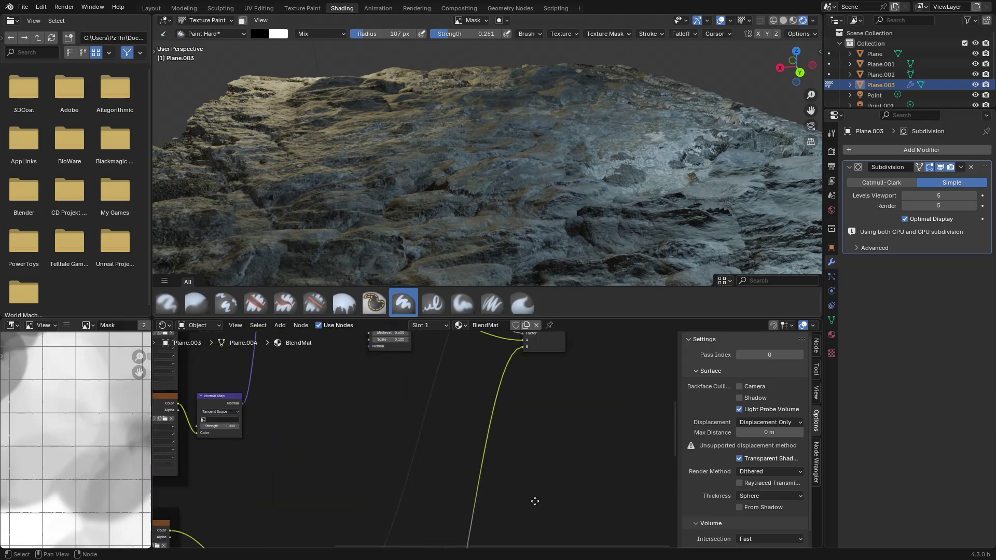
{"action": "scroll", "coordinate": [509, 430], "scroll_direction": "up", "scroll_amount": 5}
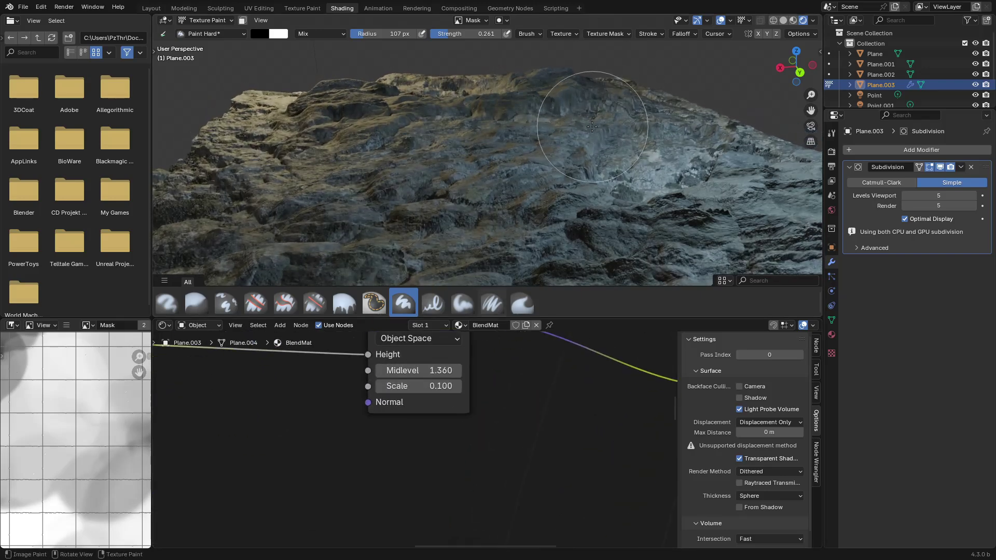
Examine the displaced rock blend in the maximized viewport, both close to the surface and across the whole plane.
{"action": "key", "text": "ctrl+space"}
{"action": "middle_click_drag", "start_coordinate": [496, 275], "coordinate": [444, 283]}
{"action": "scroll", "coordinate": [444, 280], "scroll_direction": "up", "scroll_amount": 5}
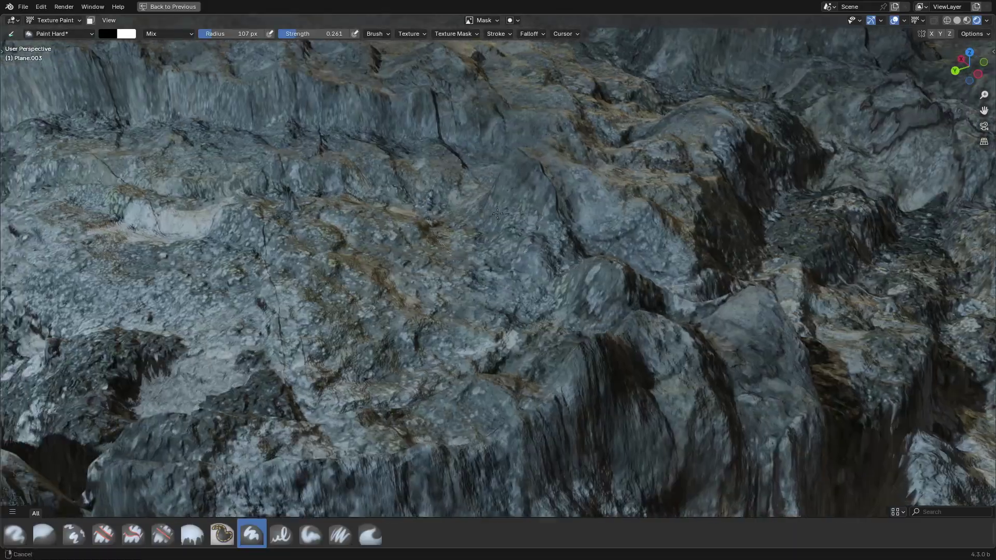
{"action": "middle_click_drag", "start_coordinate": [332, 228], "coordinate": [467, 259], "text": "shift"}
{"action": "scroll", "coordinate": [461, 207], "scroll_direction": "up", "scroll_amount": 2}
{"action": "mouse_move", "coordinate": [461, 135]}
{"action": "middle_mouse_down", "text": "shift"}
{"action": "mouse_move", "coordinate": [457, 222]}
{"action": "mouse_move", "coordinate": [480, 202]}
{"action": "mouse_move", "coordinate": [503, 204]}
{"action": "mouse_move", "coordinate": [598, 268]}
{"action": "mouse_move", "coordinate": [451, 215]}
{"action": "mouse_move", "coordinate": [509, 268]}
{"action": "mouse_move", "coordinate": [387, 282]}
{"action": "mouse_move", "coordinate": [484, 273]}
{"action": "middle_mouse_up", "text": "shift"}
{"action": "scroll", "coordinate": [457, 222], "scroll_direction": "down", "scroll_amount": 6}
{"action": "scroll", "coordinate": [493, 260], "scroll_direction": "up", "scroll_amount": 4}
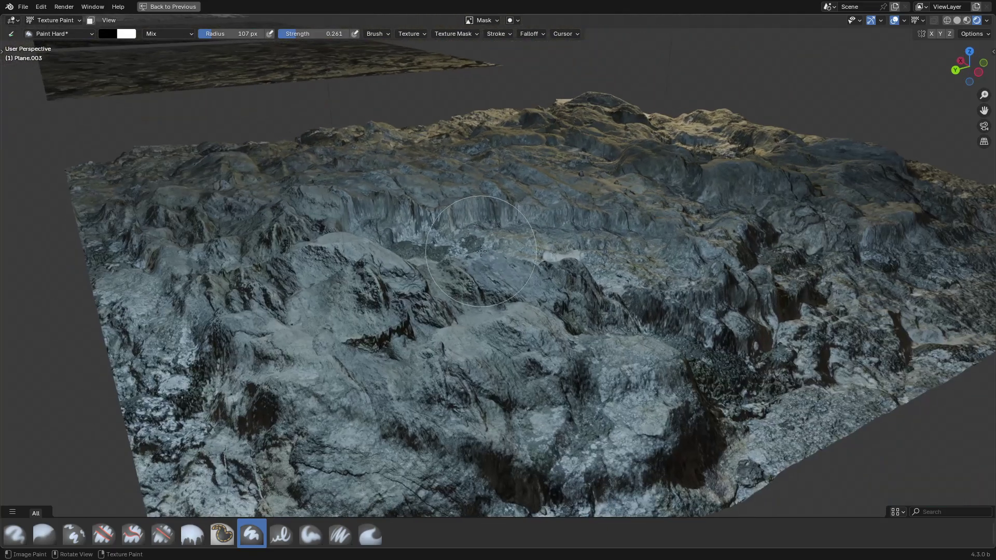
Lower the Scale of the upper rock shader's Displacement node slightly.
{"action": "key", "text": "ctrl+space"}
{"action": "middle_click_drag", "start_coordinate": [527, 394], "coordinate": [541, 412]}
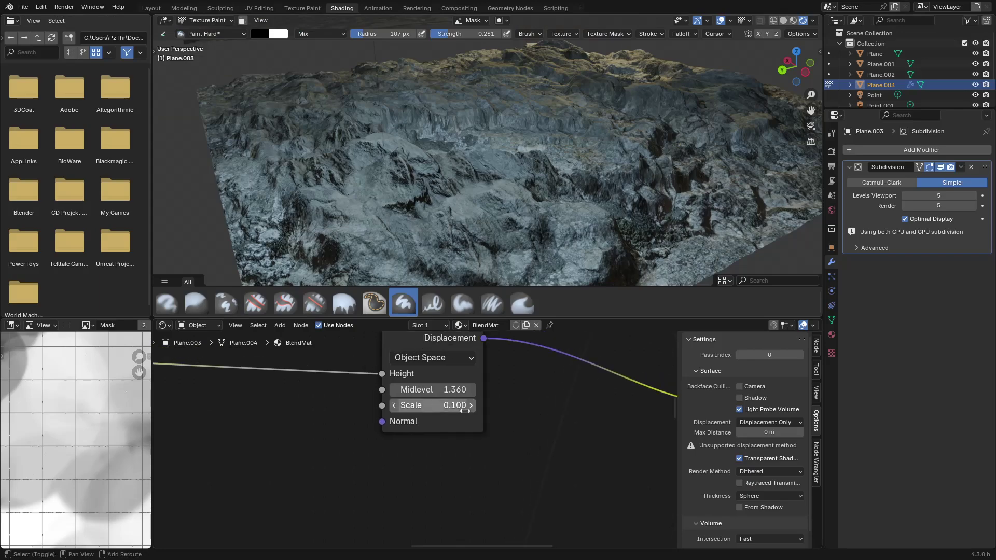
{"action": "mouse_move", "coordinate": [432, 405]}
{"action": "left_mouse_down"}
{"action": "mouse_move", "coordinate": [412, 406]}
{"action": "mouse_move", "coordinate": [421, 406]}
{"action": "left_mouse_up"}
Look over the Mask and texture nodes of BlendMat and view the blended surface from another angle.
{"action": "middle_click_drag", "start_coordinate": [566, 381], "coordinate": [448, 524]}
{"action": "scroll", "coordinate": [527, 386], "scroll_direction": "down", "scroll_amount": 8}
{"action": "middle_click_drag", "start_coordinate": [500, 337], "coordinate": [545, 419]}
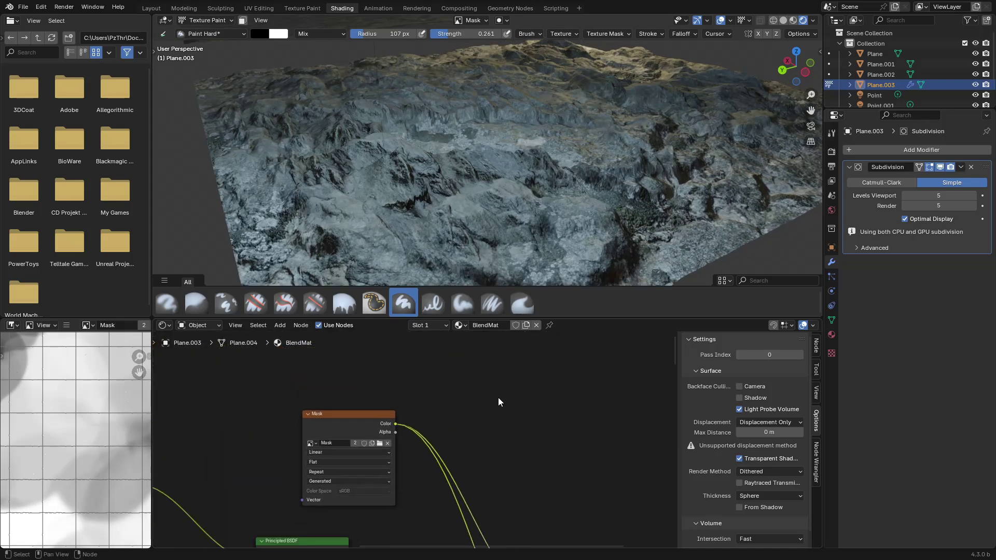
{"action": "scroll", "coordinate": [456, 467], "scroll_direction": "down", "scroll_amount": 9}
{"action": "middle_click_drag", "start_coordinate": [450, 497], "coordinate": [459, 399]}
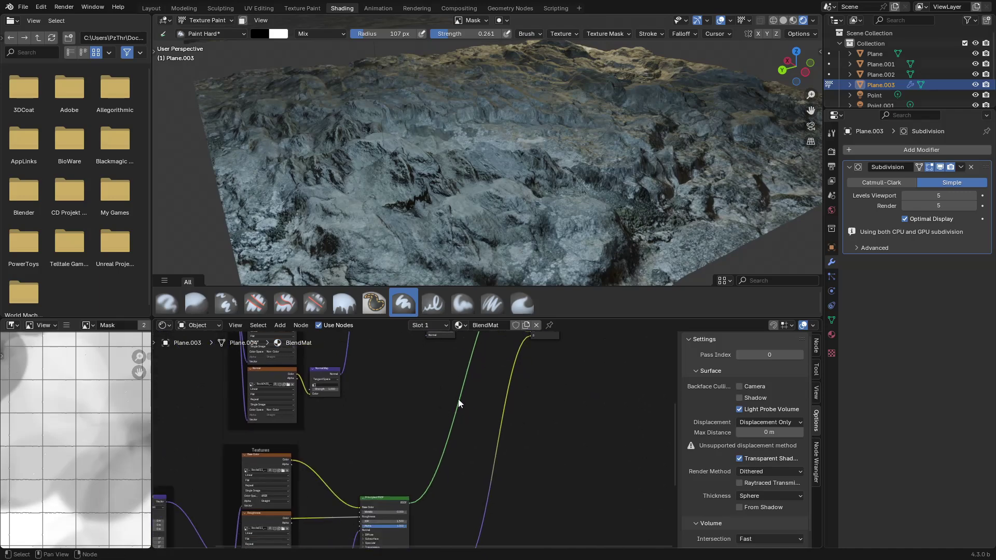
{"action": "mouse_move", "coordinate": [441, 223]}
{"action": "middle_mouse_down"}
{"action": "mouse_move", "coordinate": [436, 159]}
{"action": "mouse_move", "coordinate": [438, 176]}
{"action": "mouse_move", "coordinate": [442, 164]}
{"action": "middle_mouse_up"}
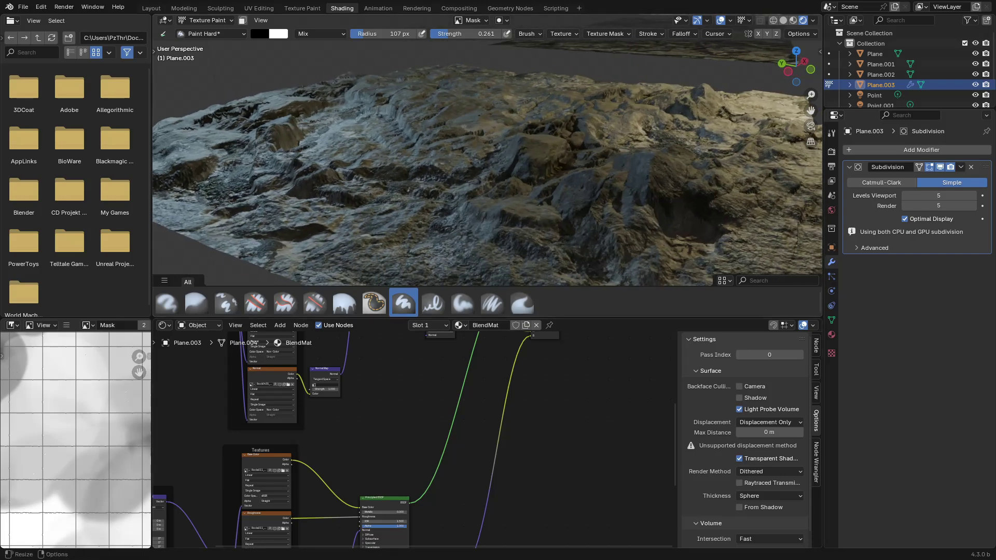